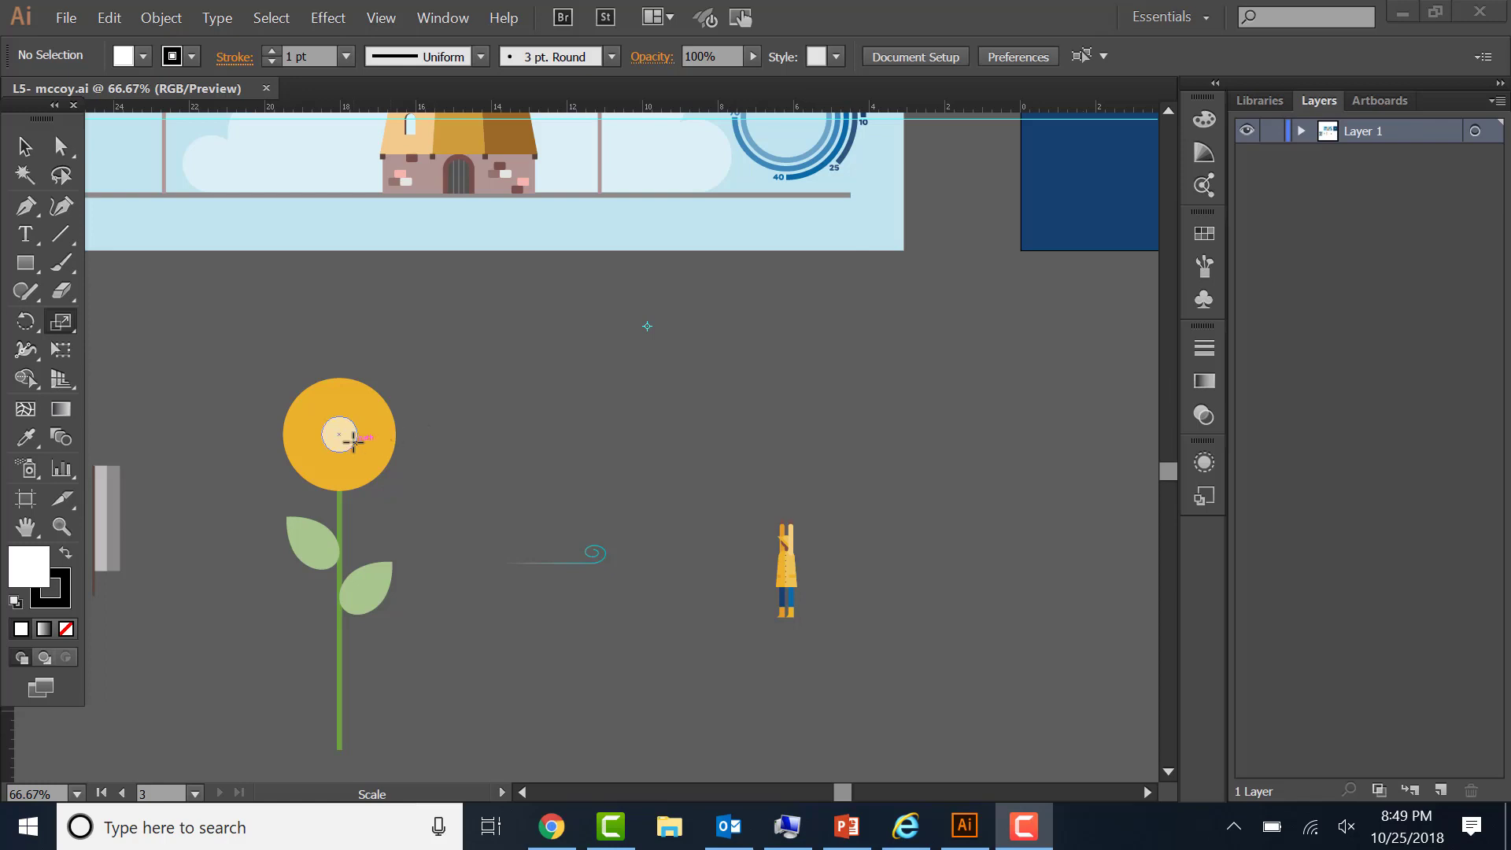
- Select the large flower group below the artboard and reset the Essentials workspace
click(24, 147)
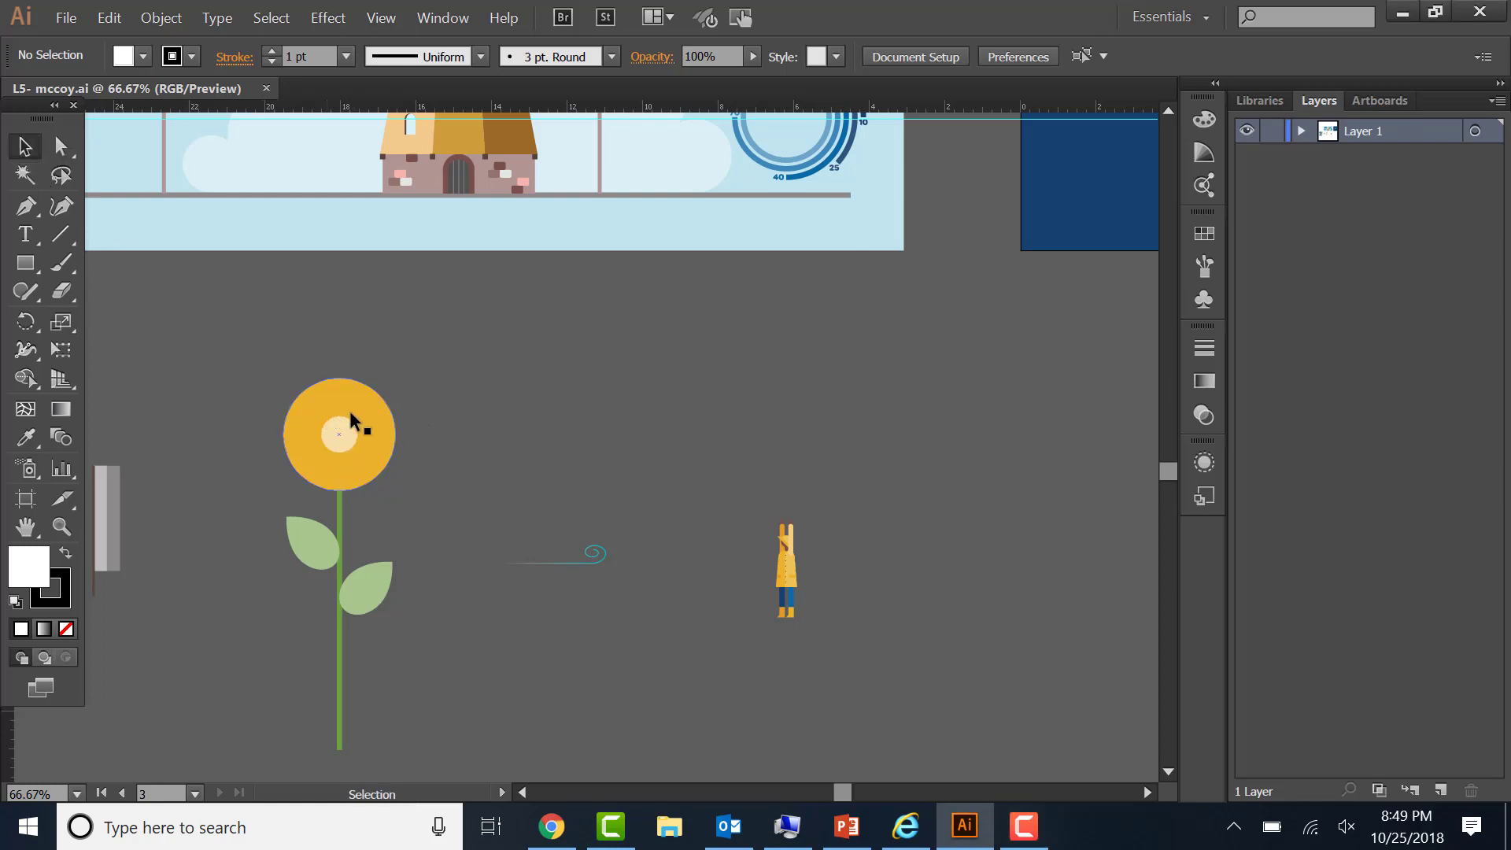
click(386, 447)
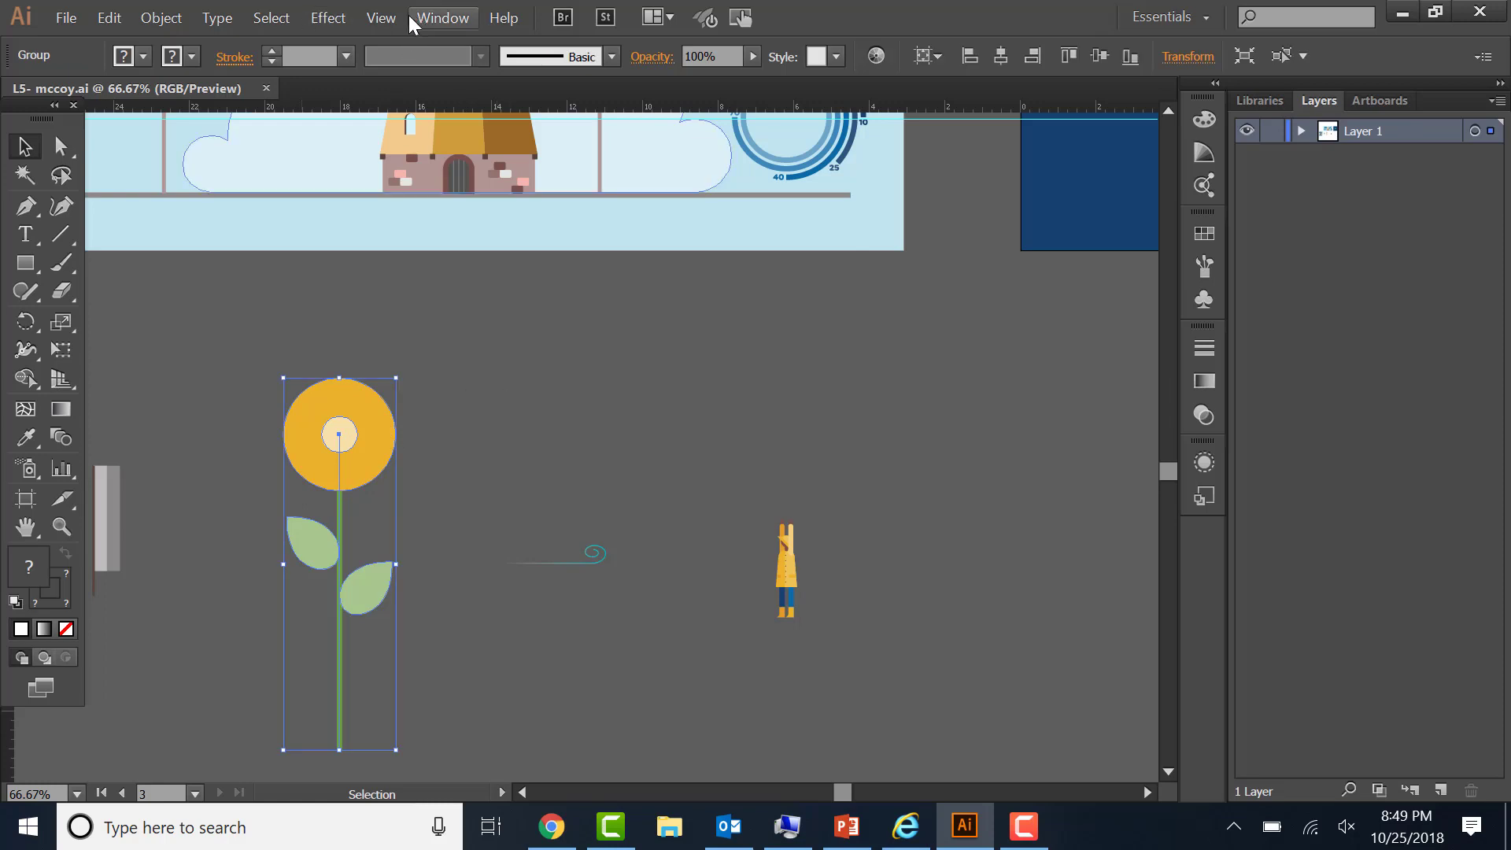
click(441, 17)
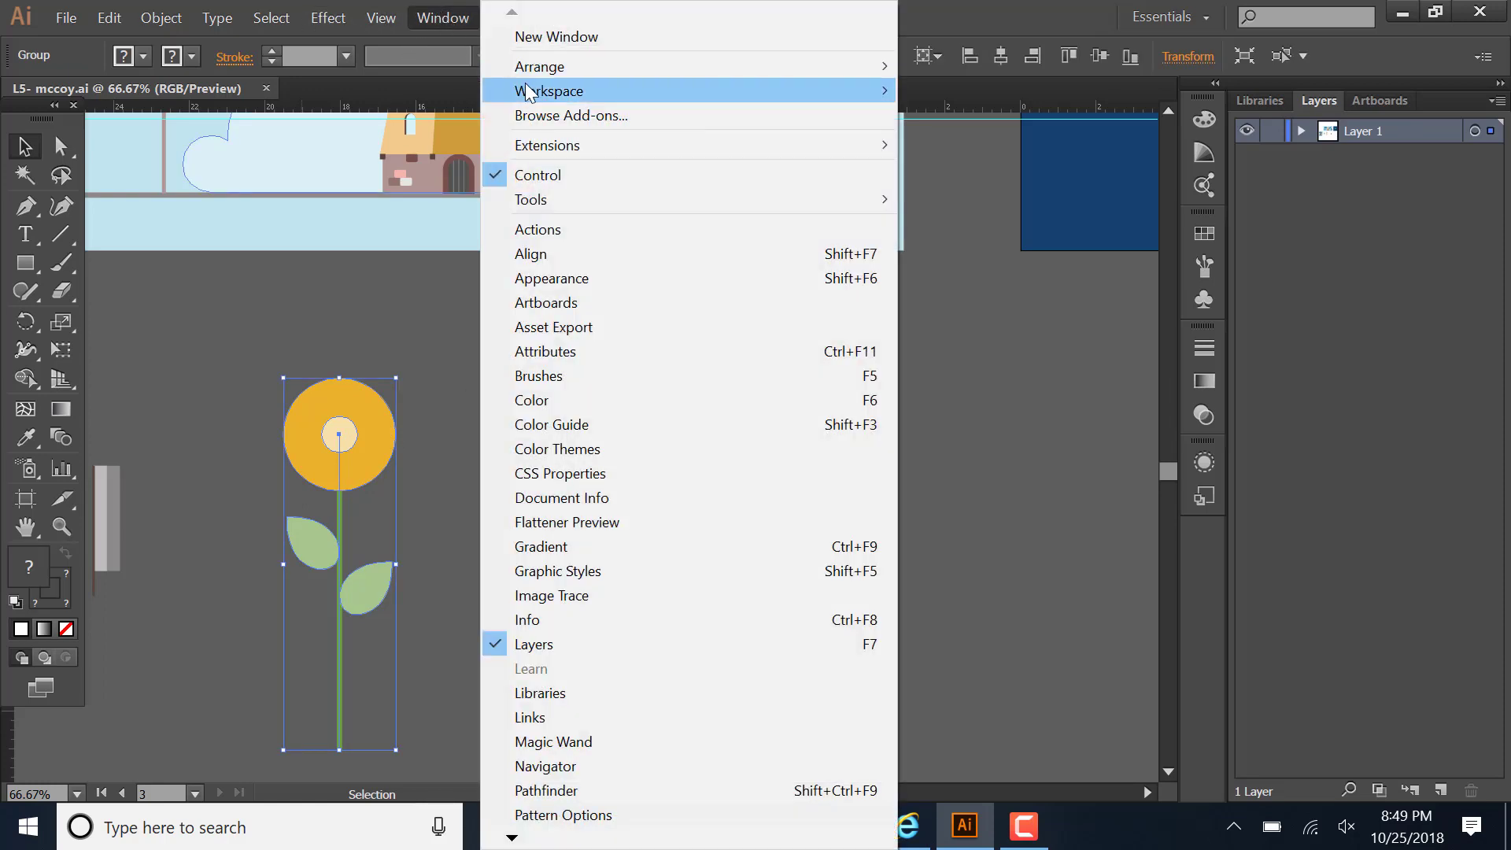
mouse_move(661, 93)
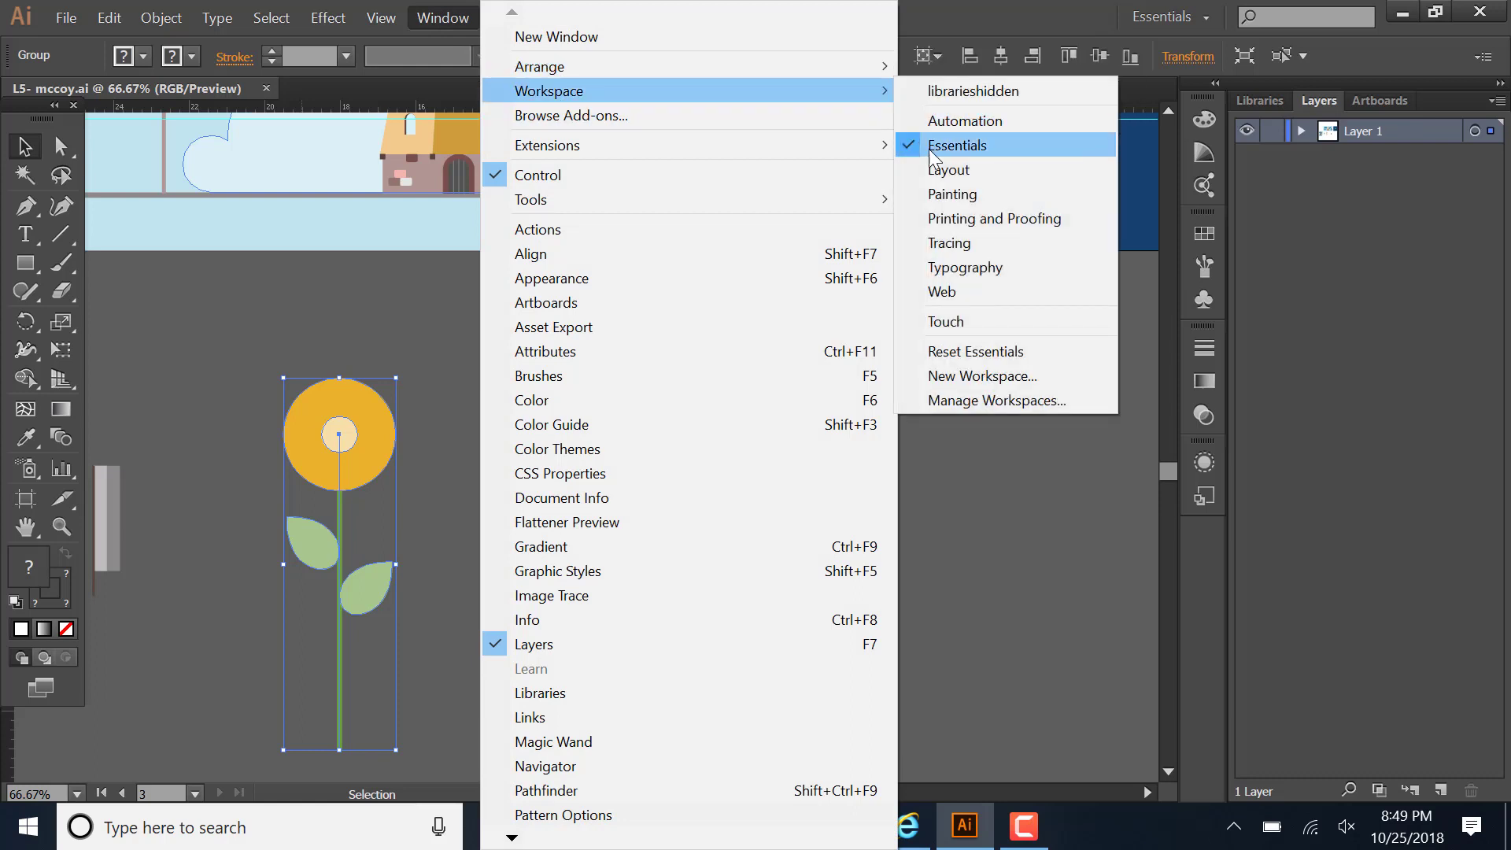
click(1010, 350)
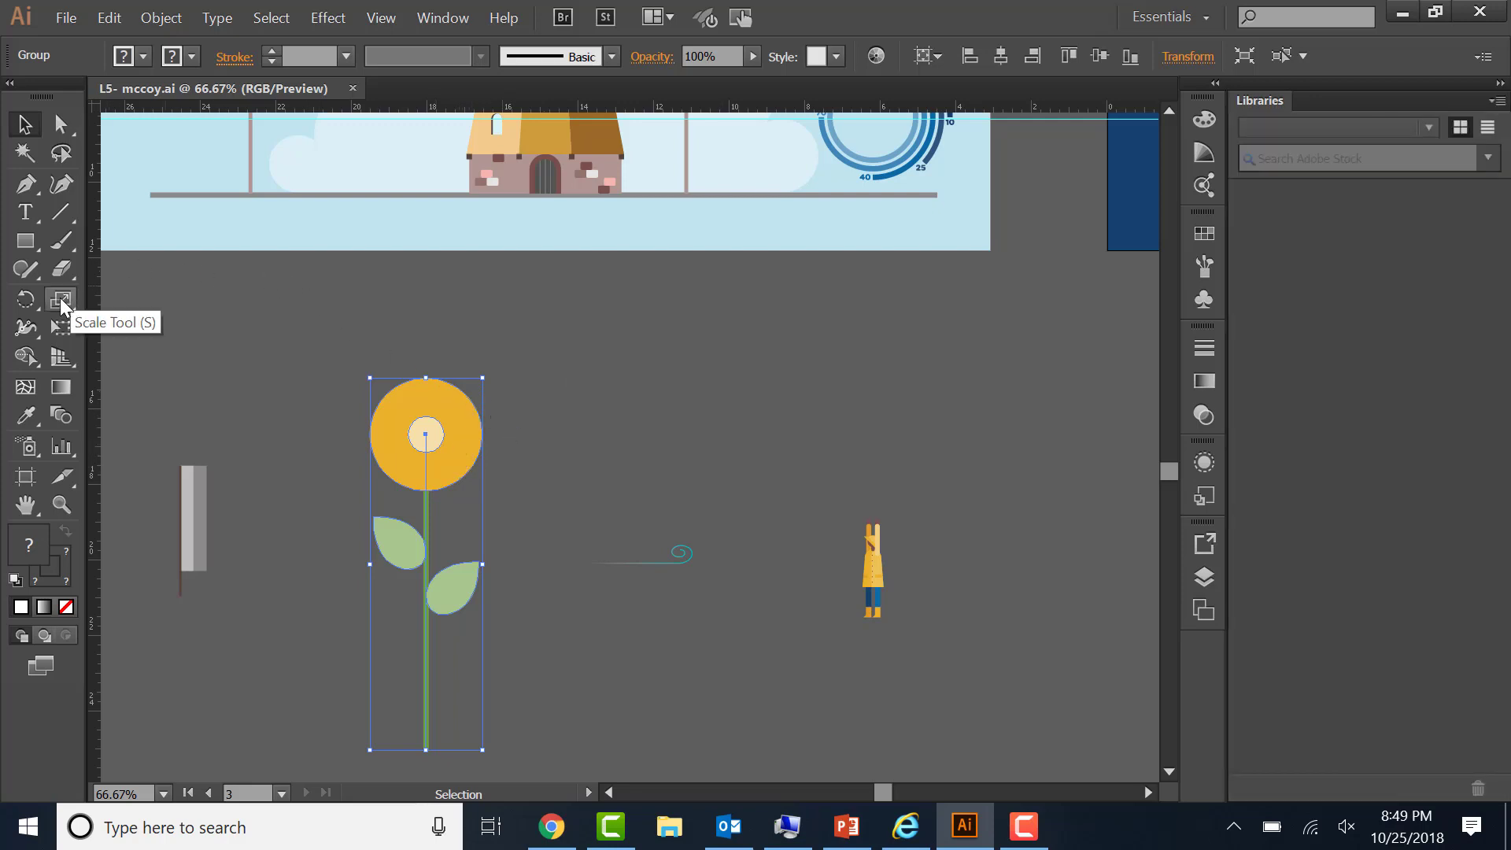
- Scale the selected flower group uniformly to 20%
double_click(62, 305)
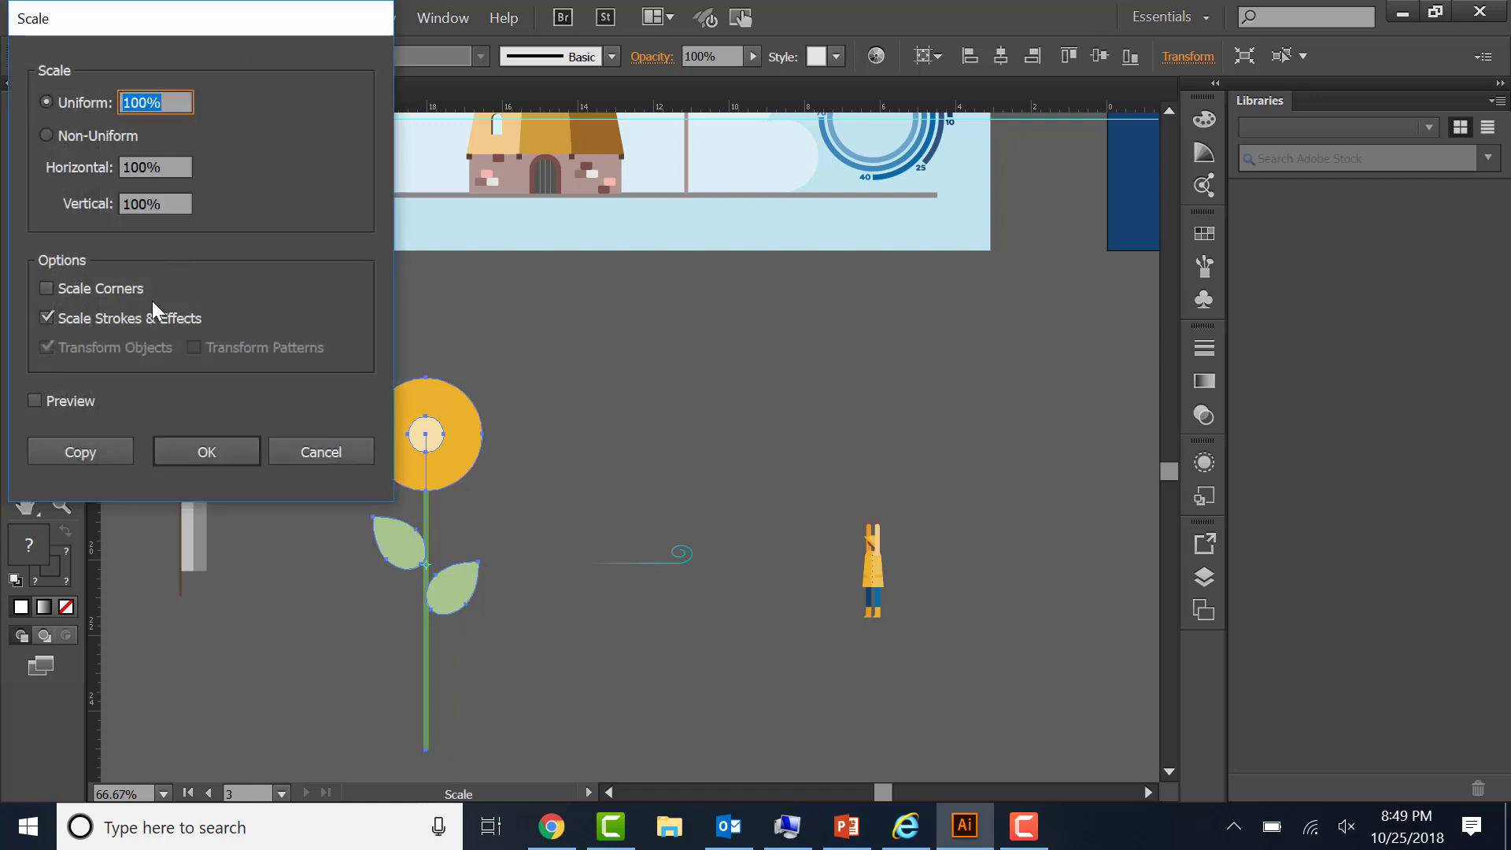
click(301, 446)
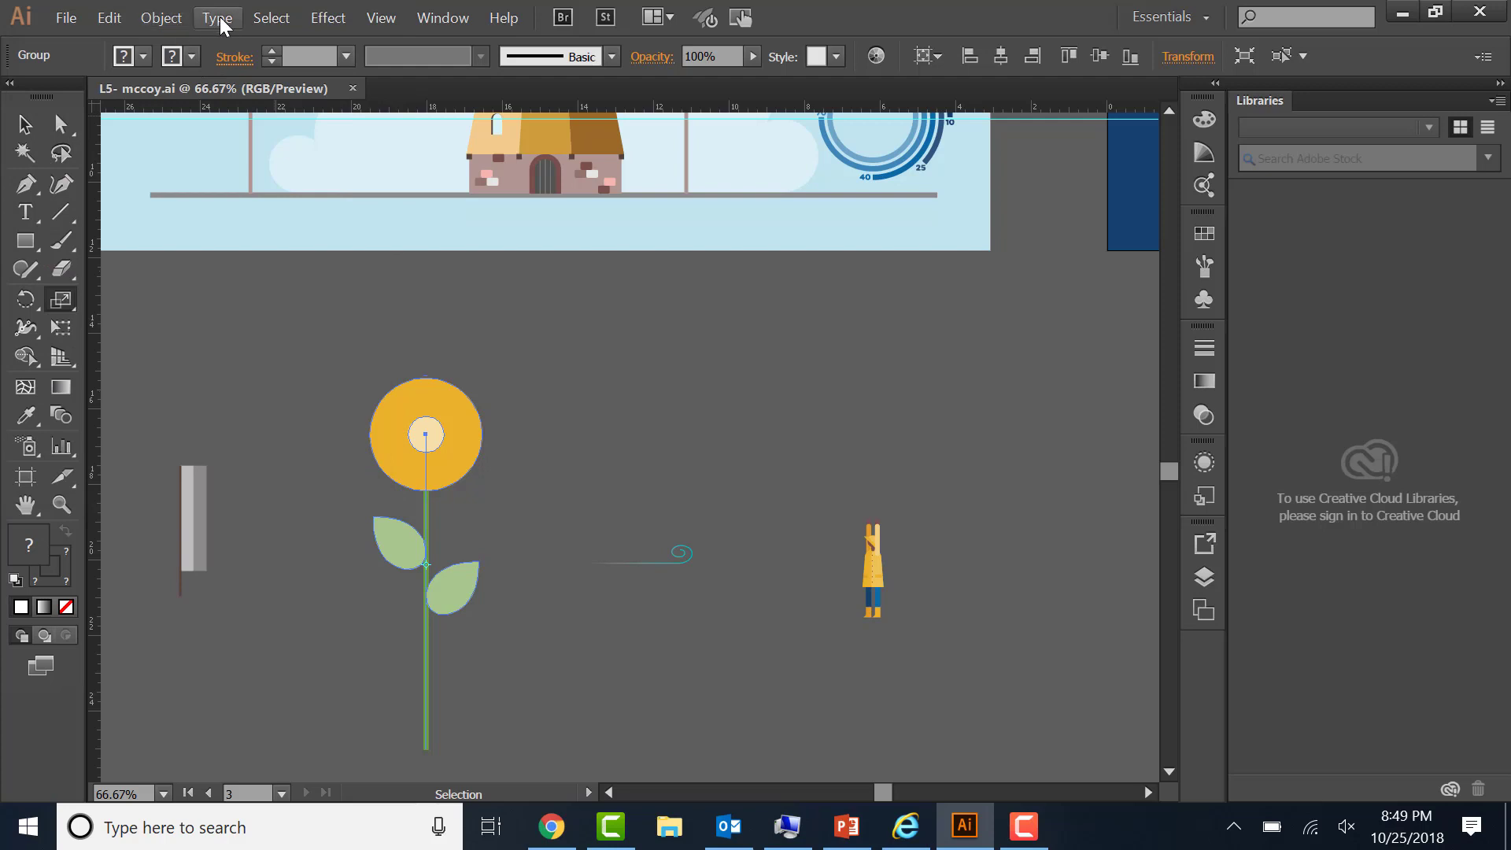
click(163, 16)
mouse_move(312, 49)
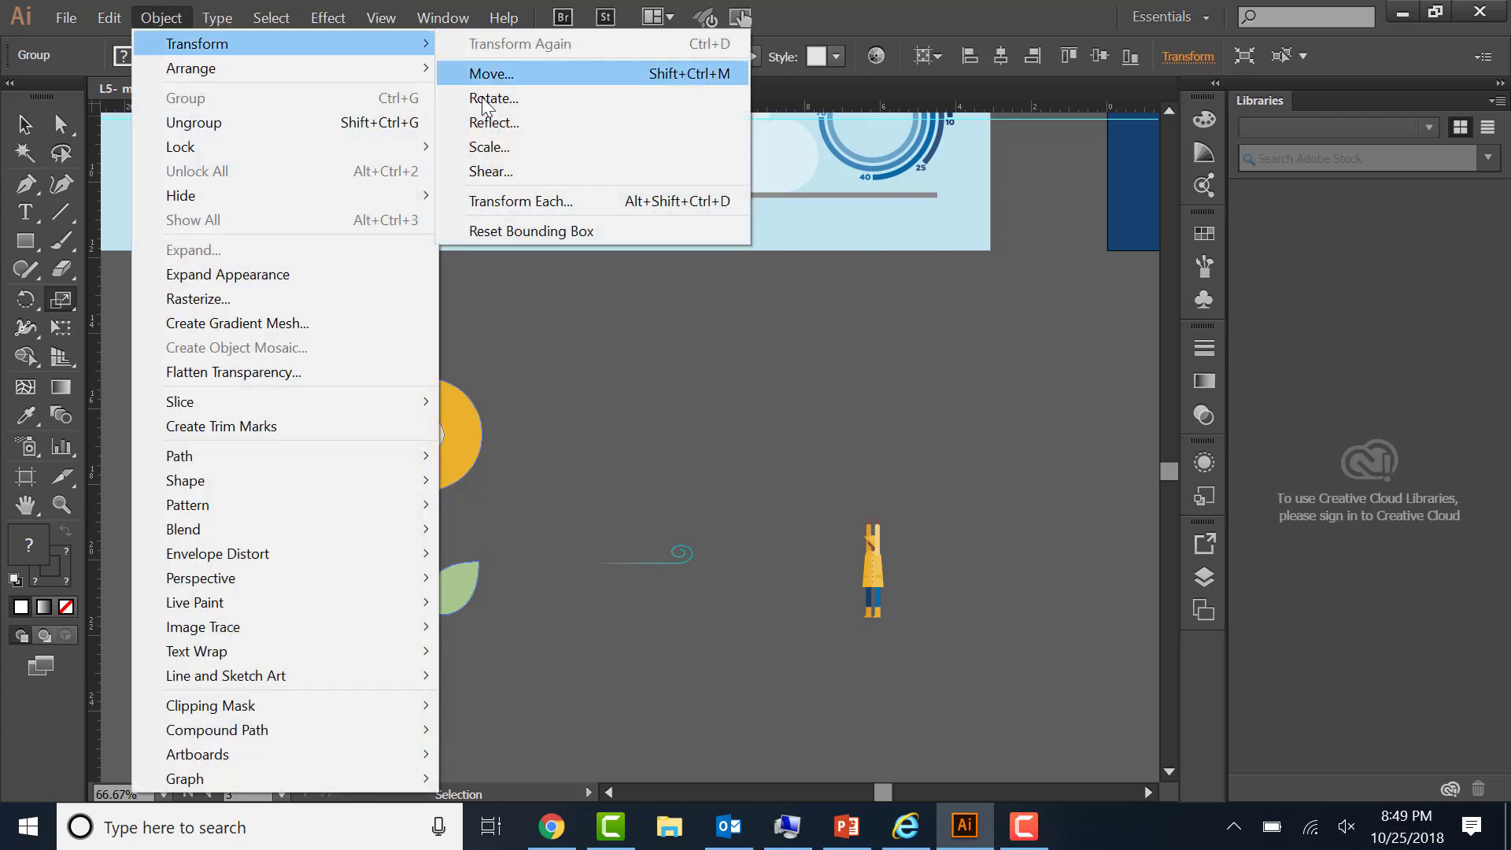
click(544, 157)
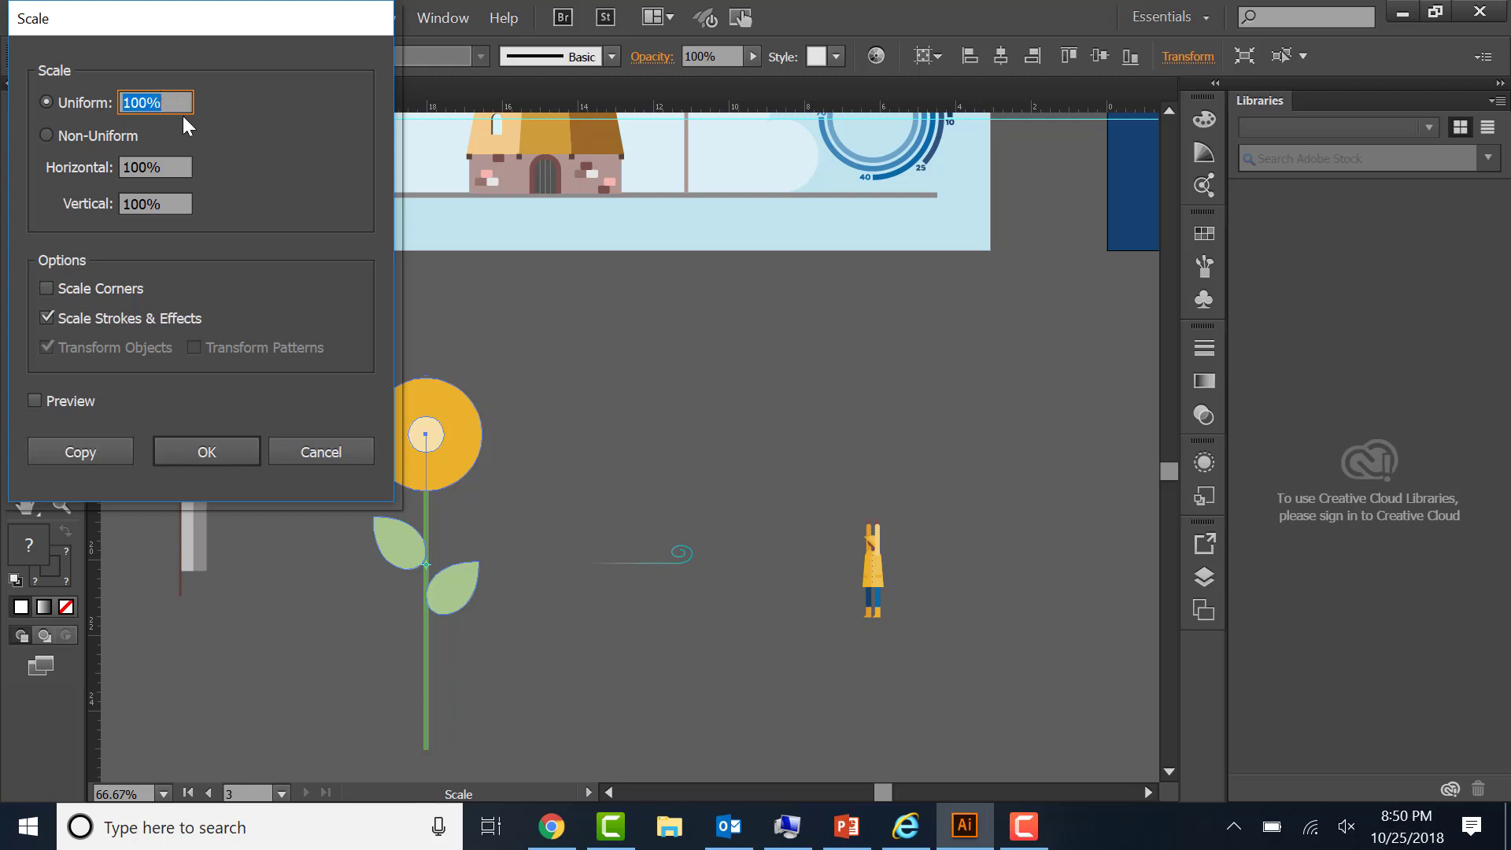
text(20)
click(189, 451)
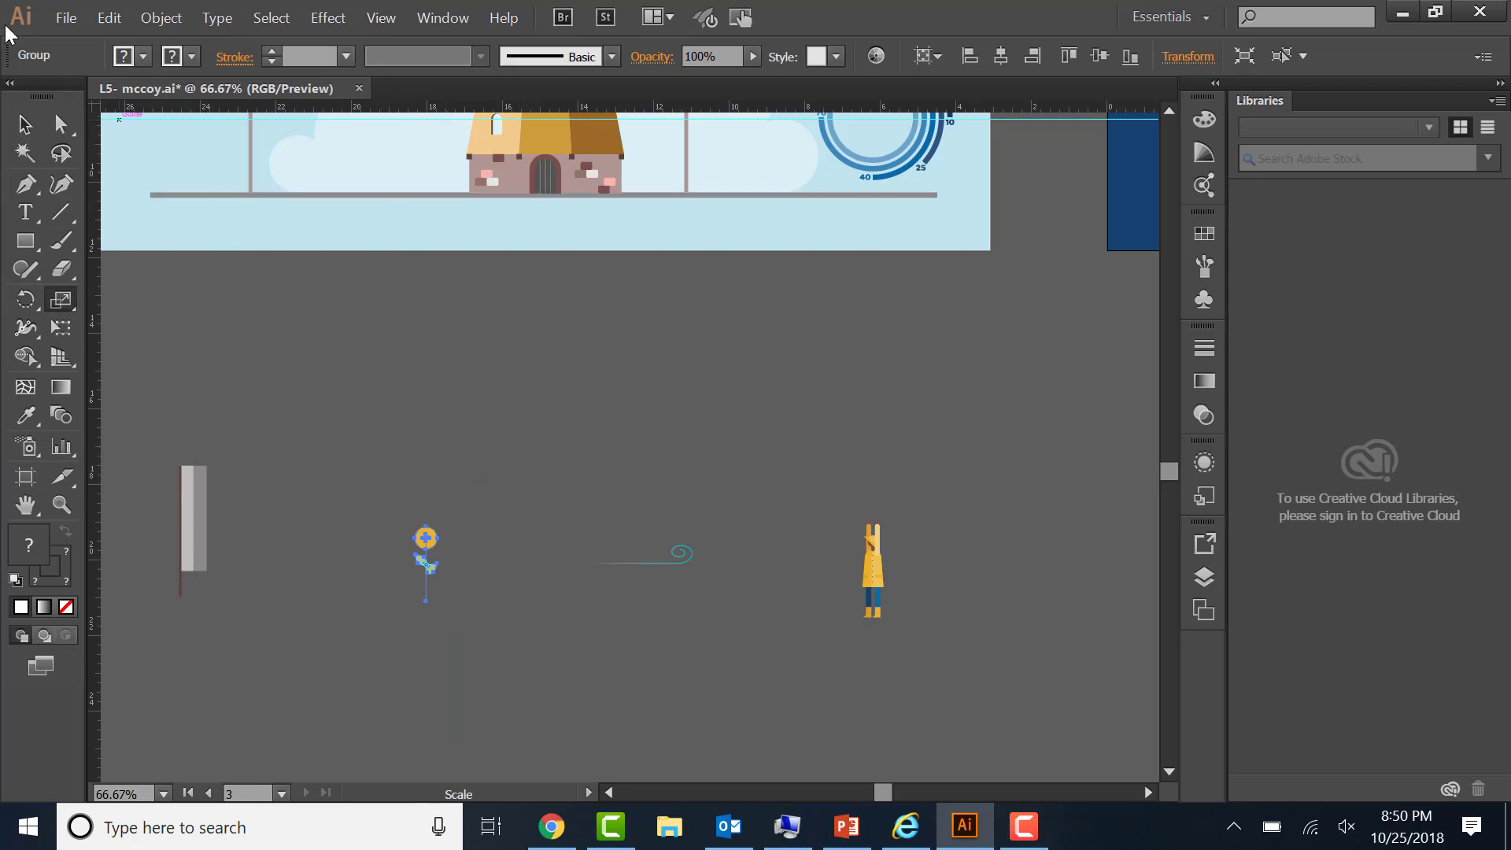
- Move the small flower onto the ground line of the infographic, just left of the windmill
click(24, 123)
click(439, 529)
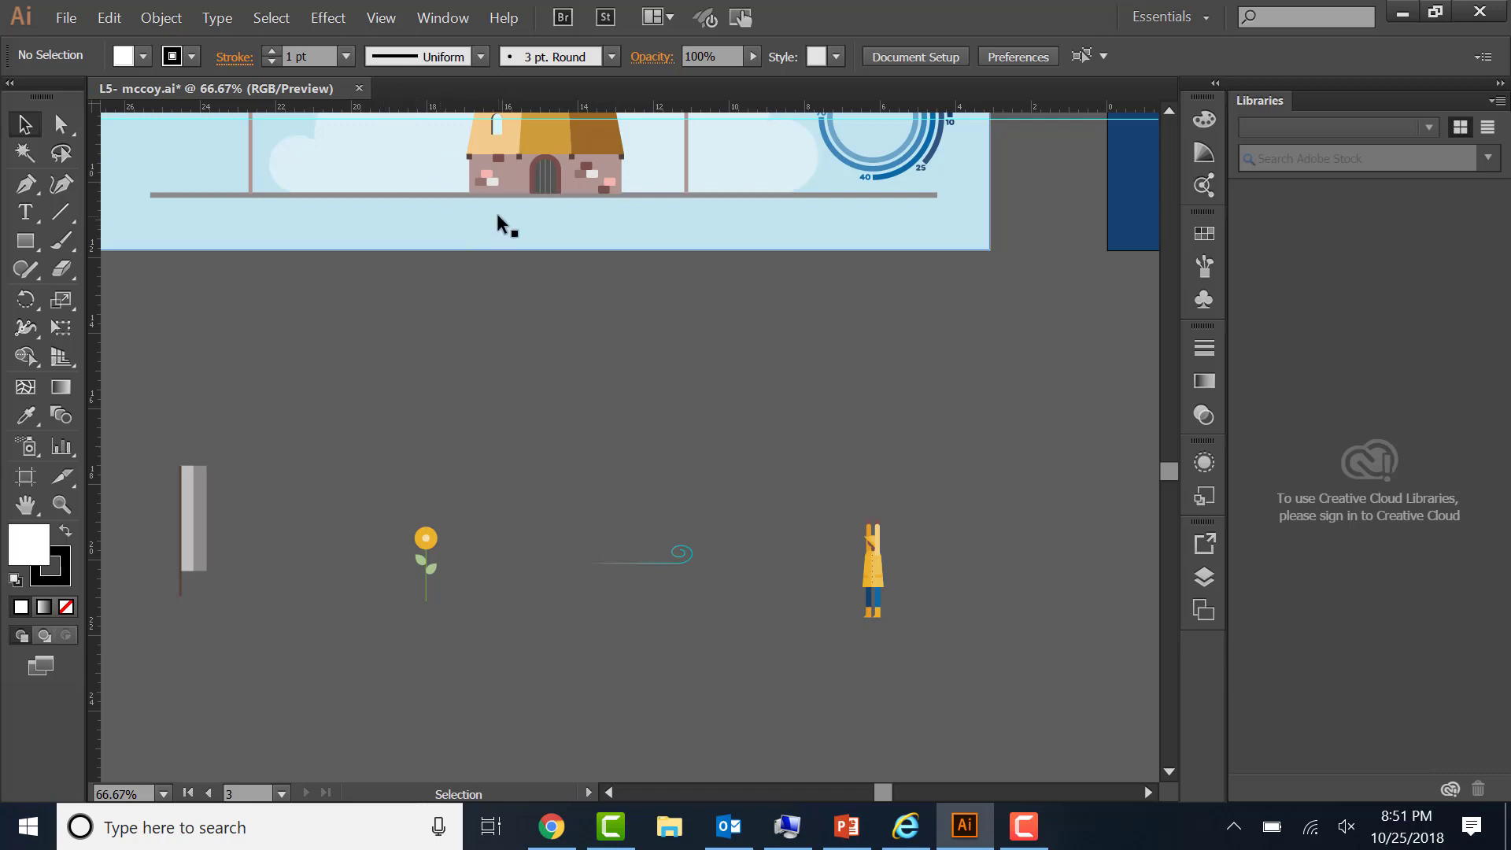
scroll(521, 327, up, 3)
scroll(522, 323, down, 3)
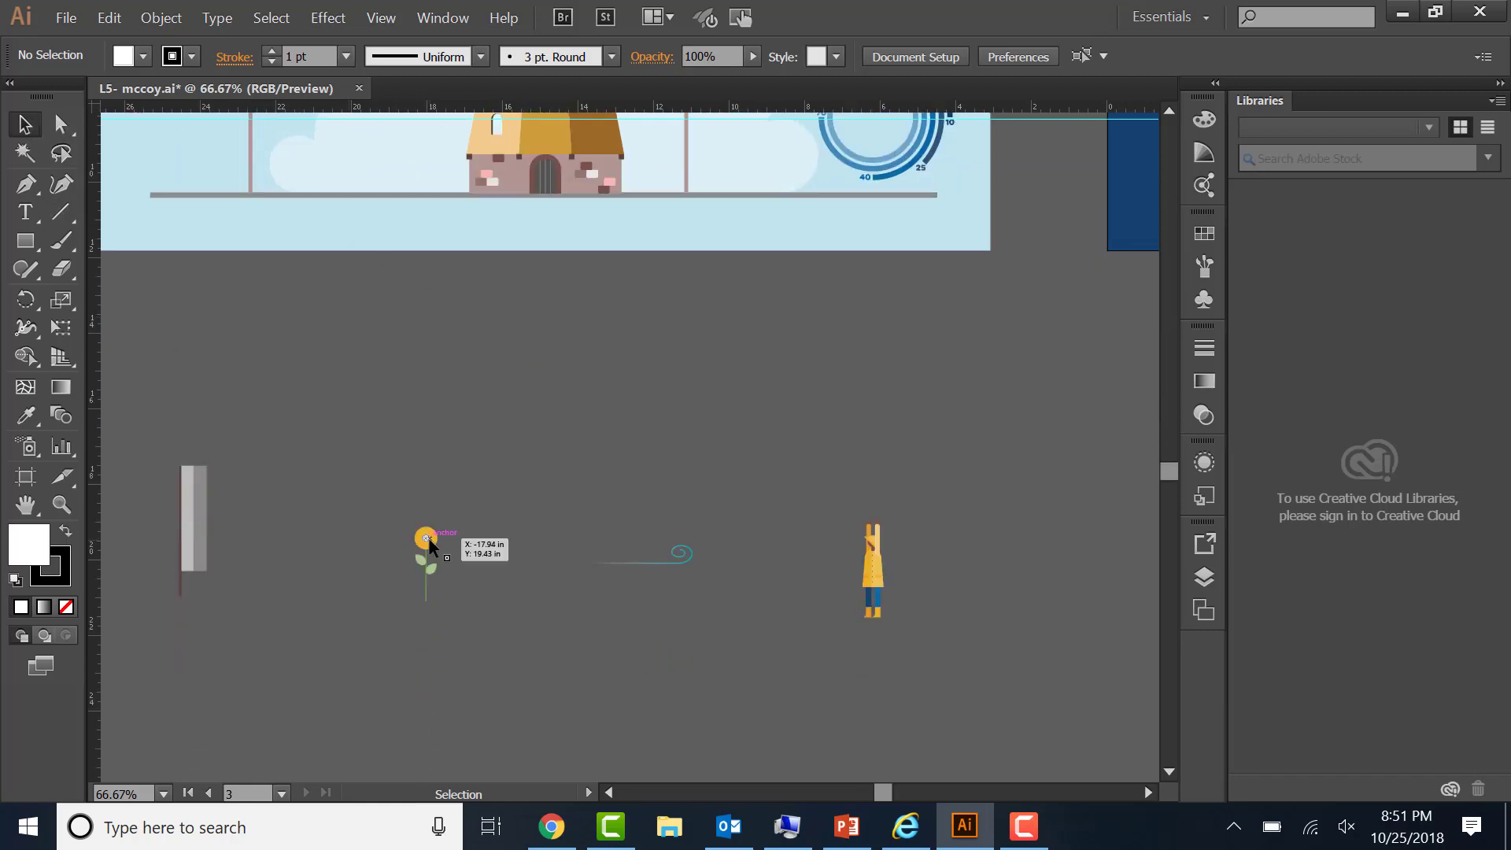
drag(428, 531, 413, 131)
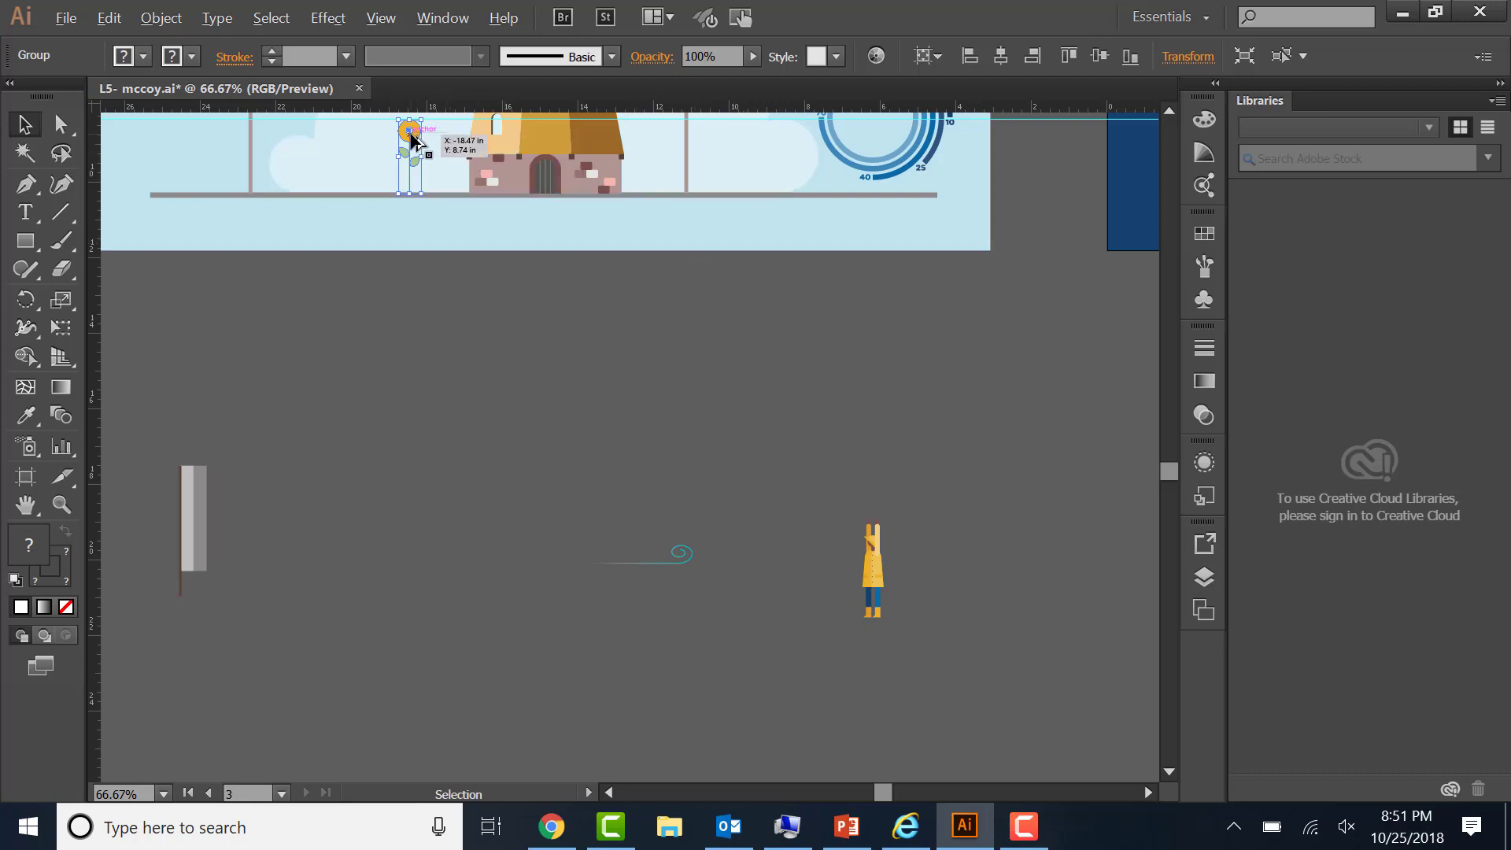
- Place three copies of the flower side by side on the ground to the right of the windmill
drag(411, 139, 651, 140)
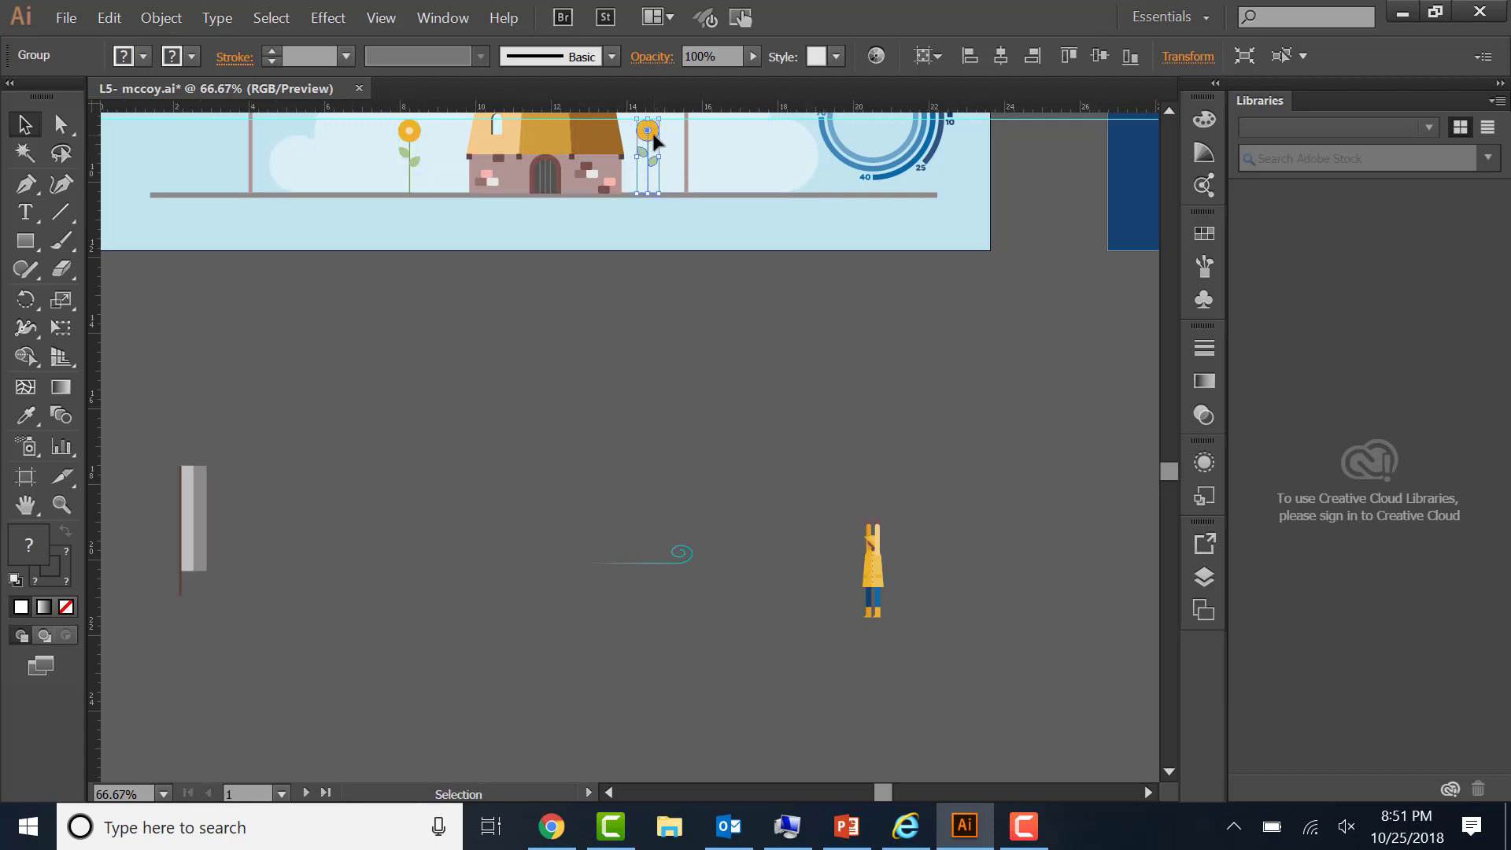
drag(651, 142, 707, 136)
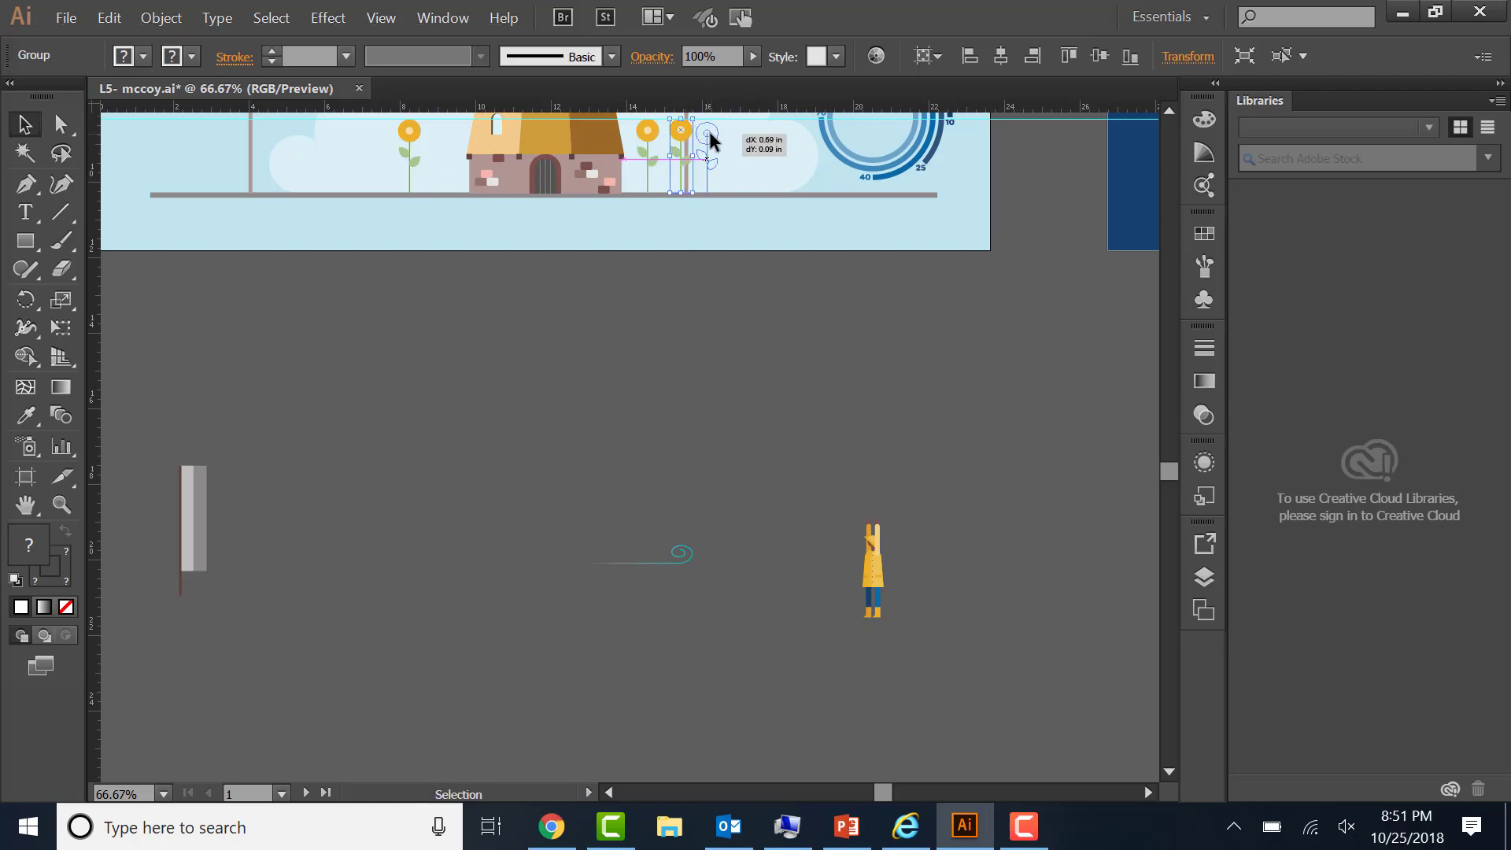
click(521, 227)
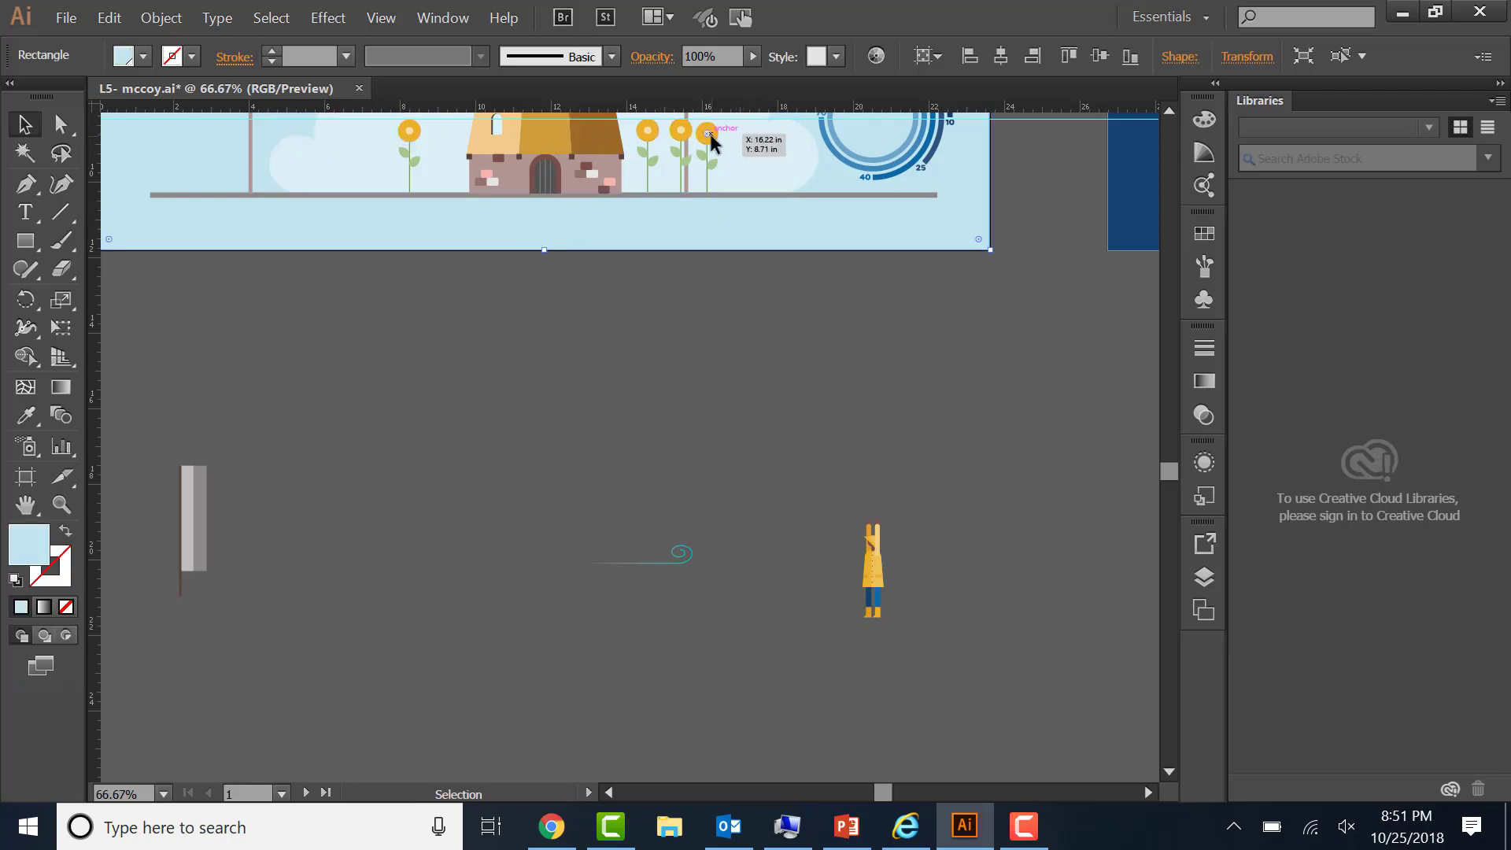
drag(712, 134, 714, 133)
click(708, 228)
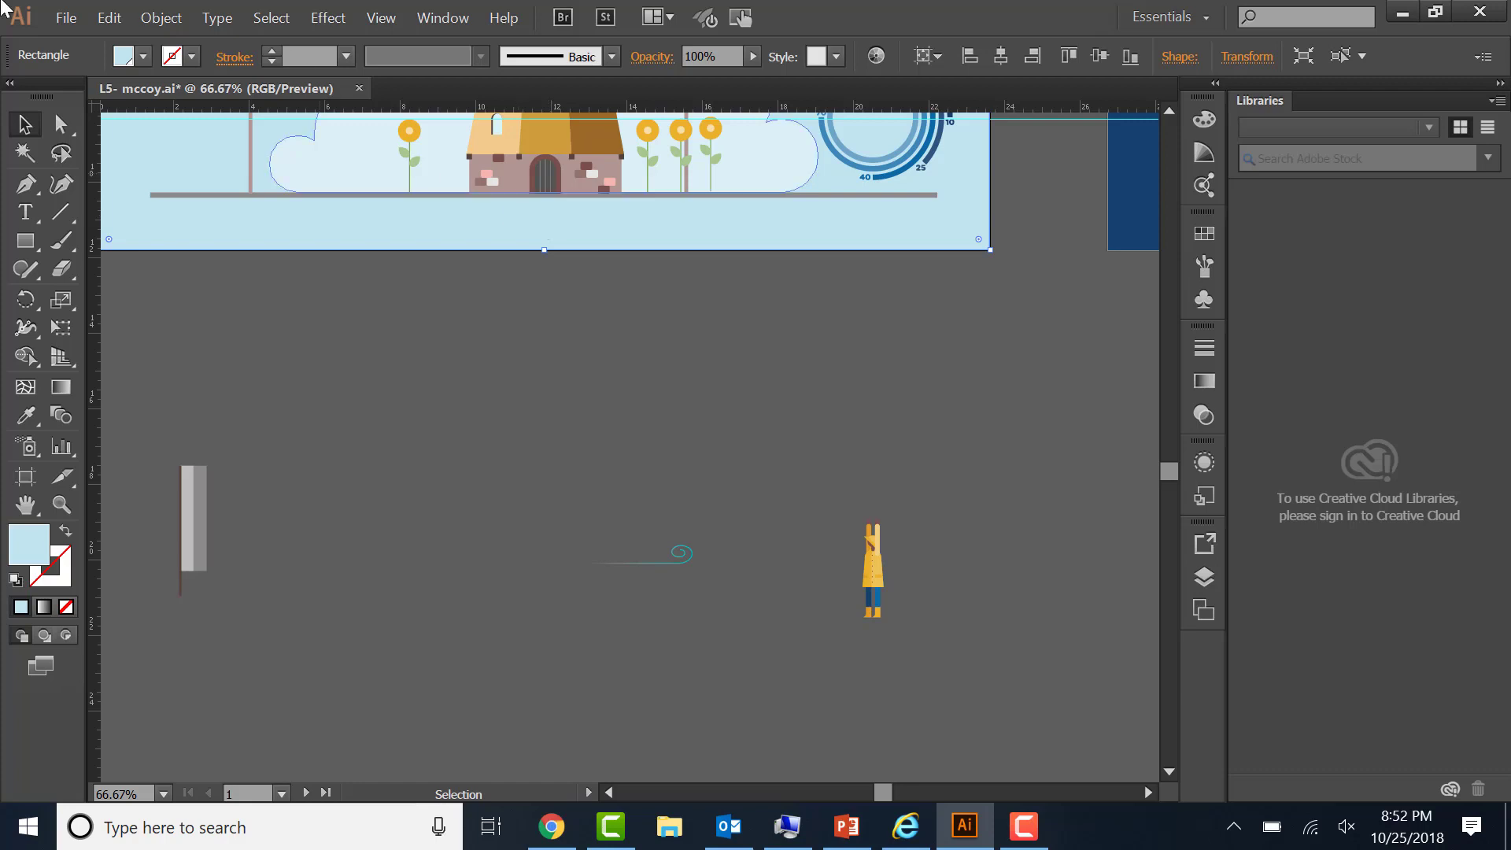
- Copy the teal wind swirl lying below the artboards and paste the duplicate in place
click(380, 21)
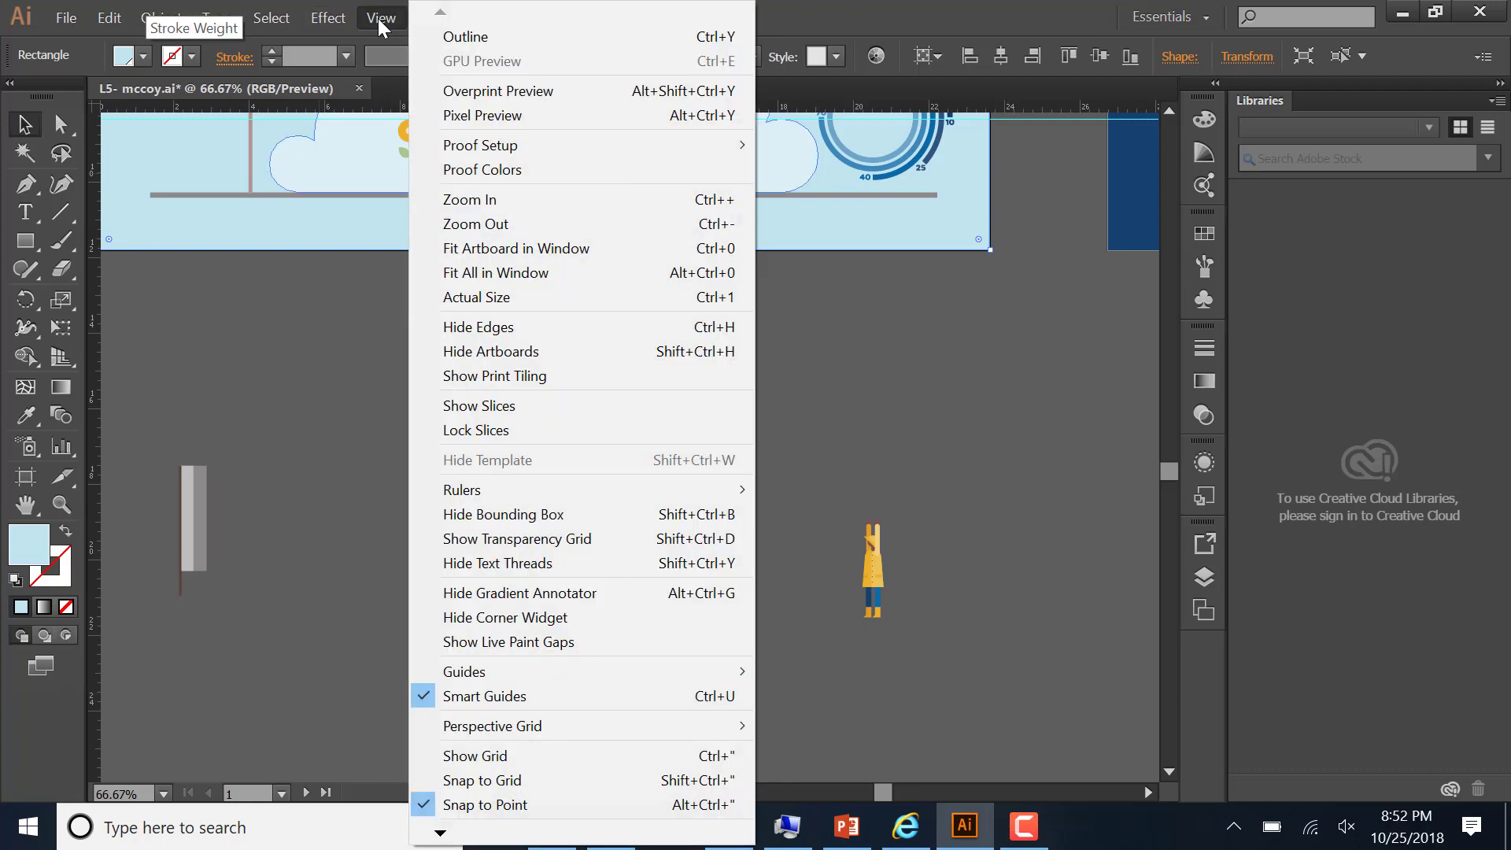
click(481, 274)
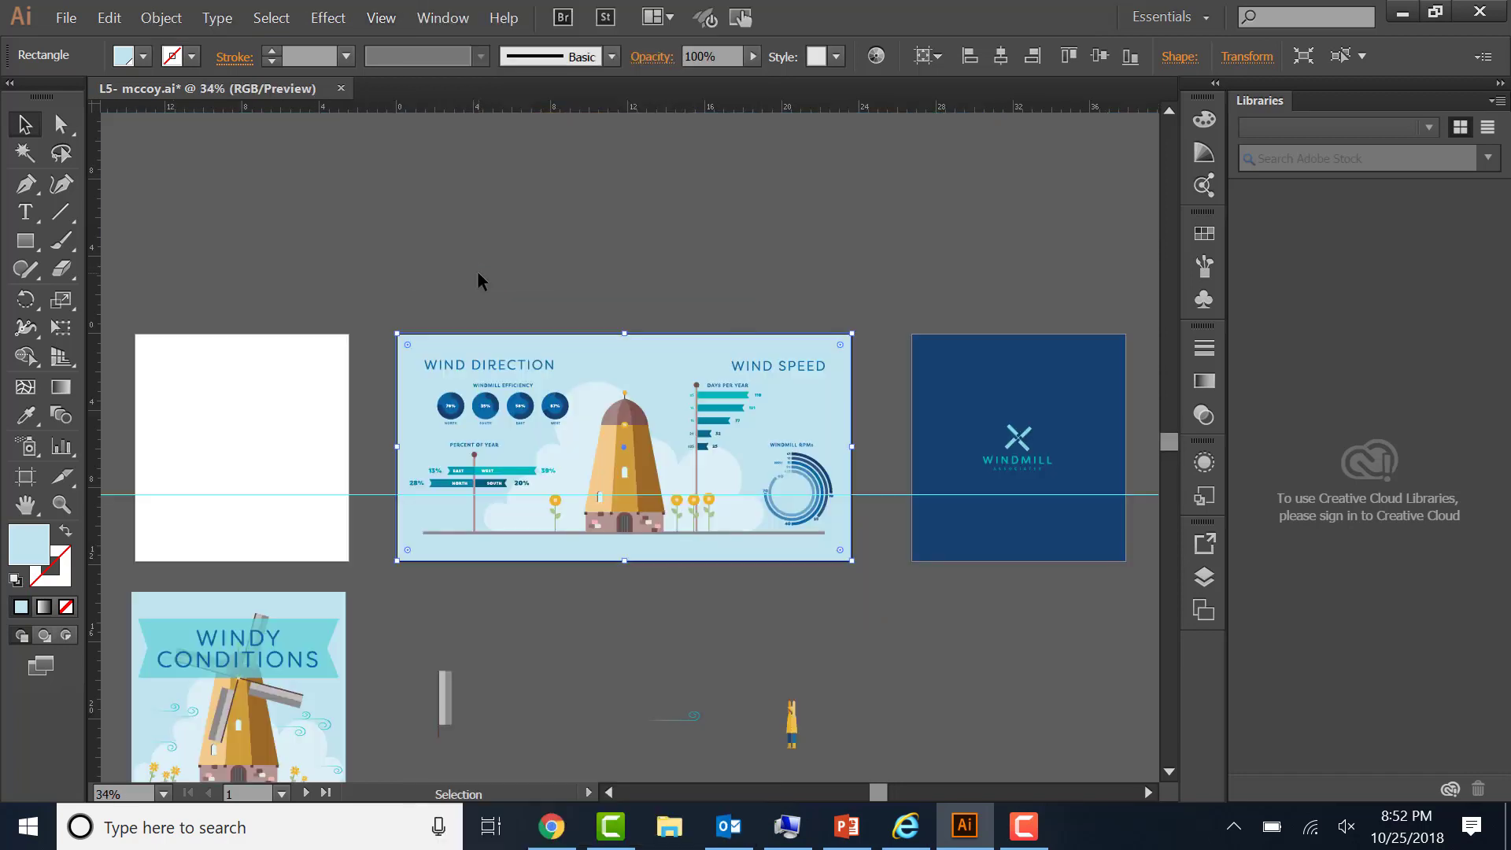
click(60, 506)
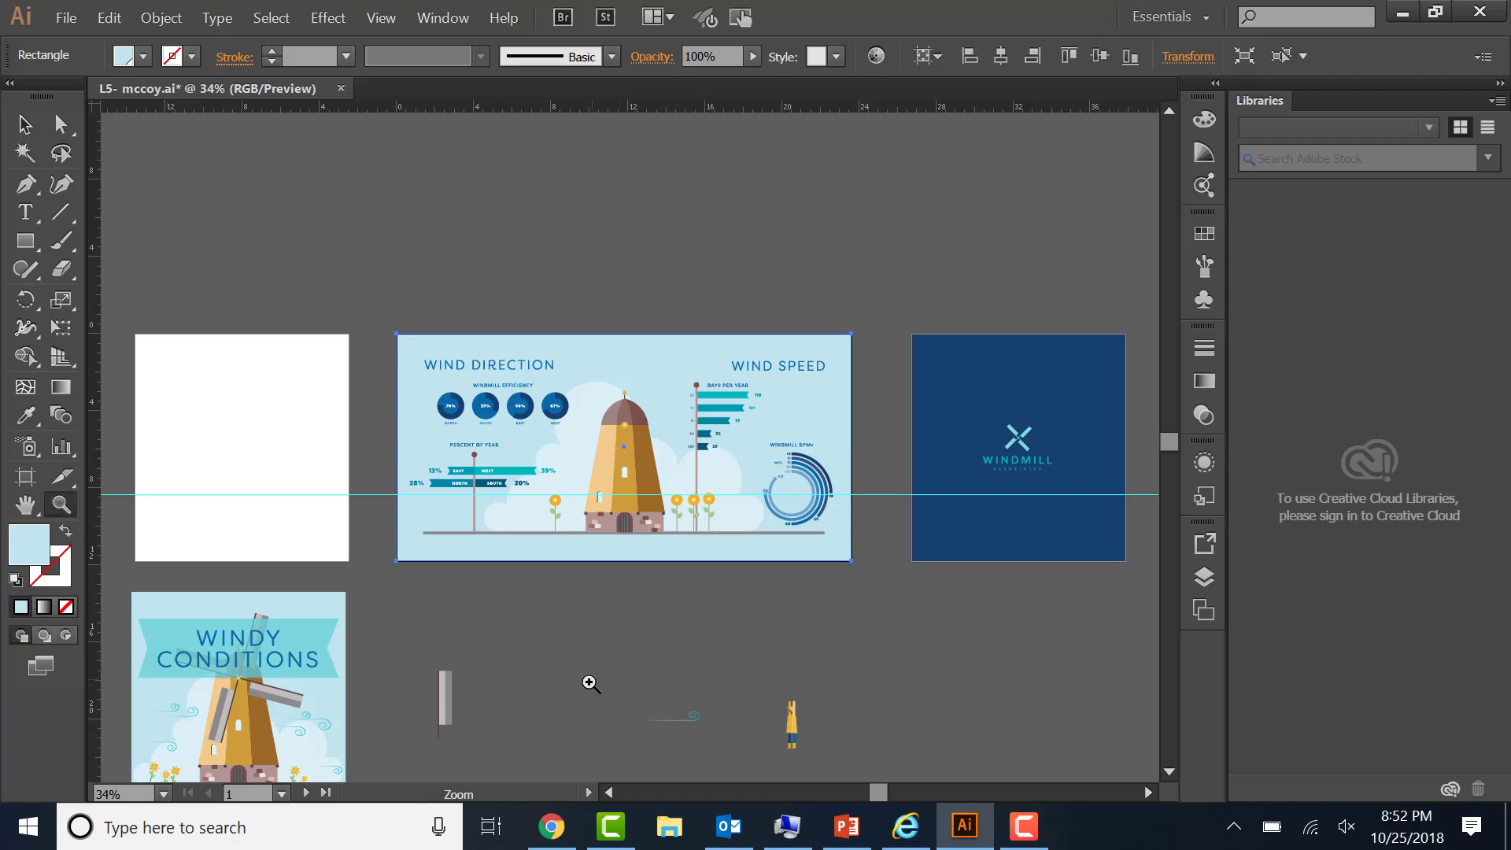
drag(590, 684, 737, 758)
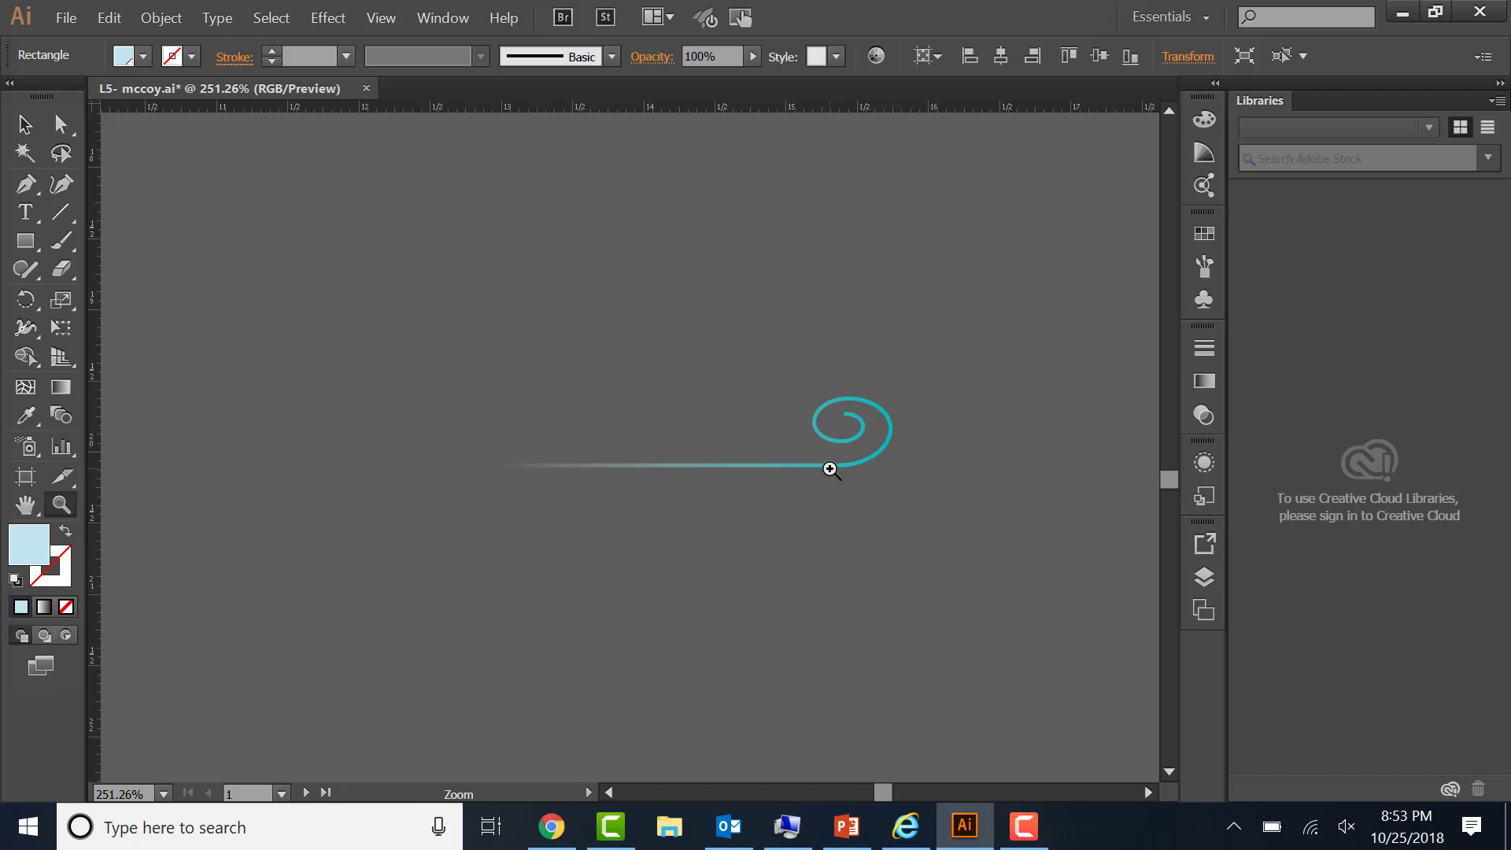
key(v)
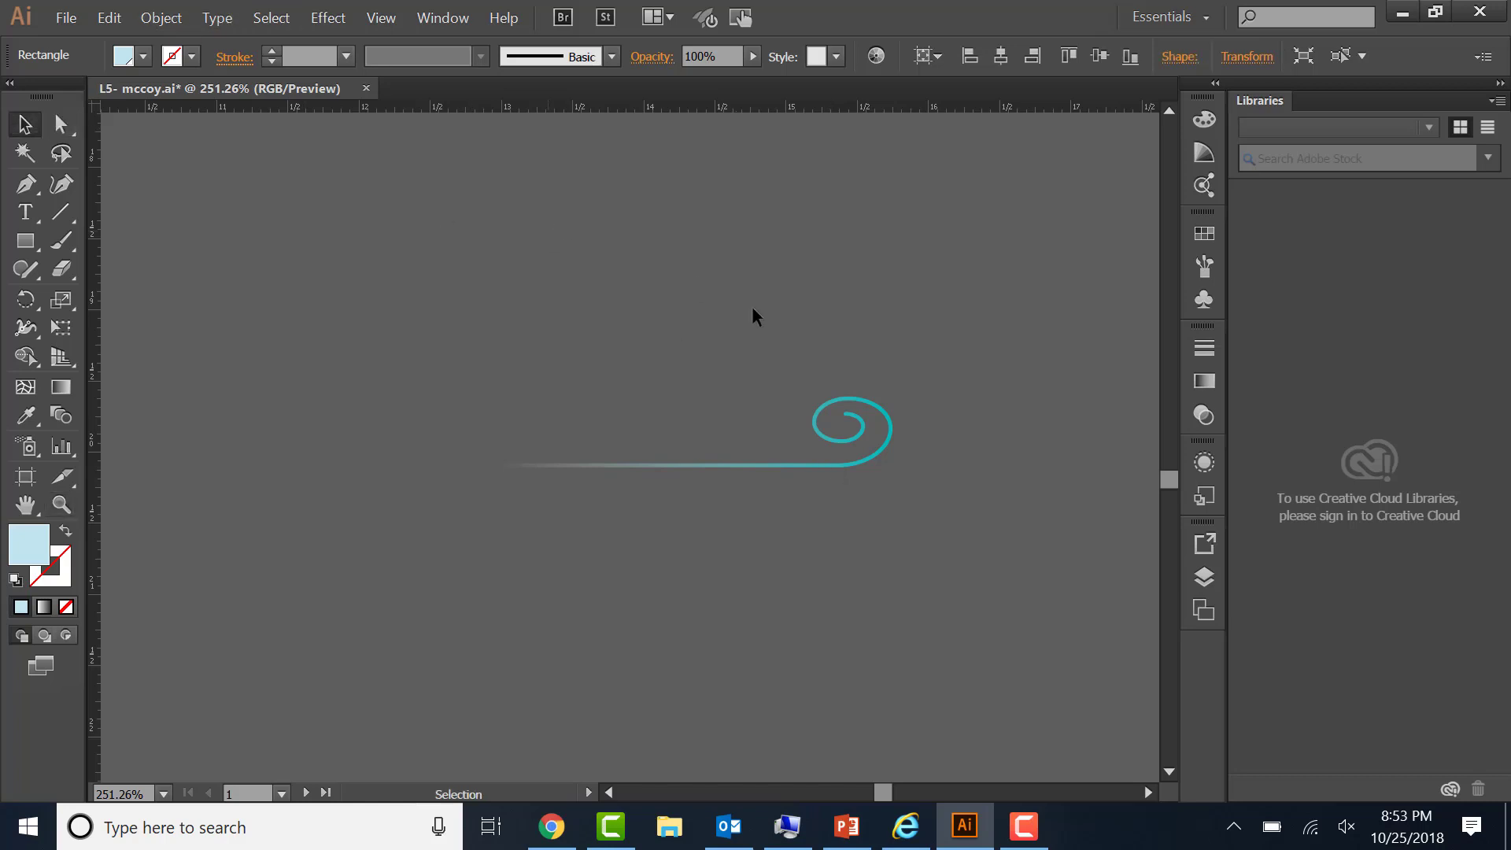
click(852, 473)
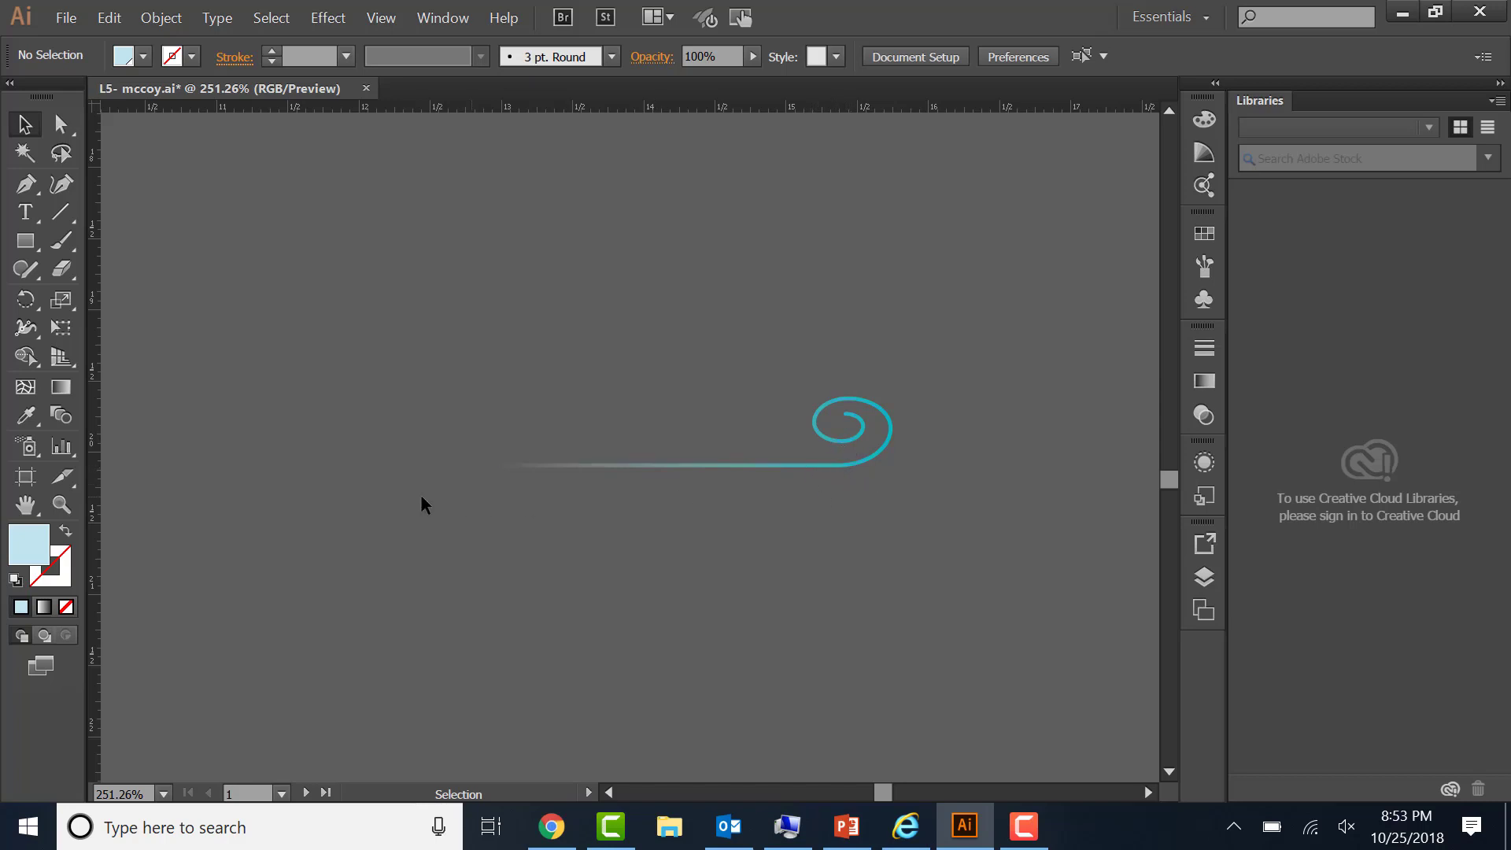
click(625, 465)
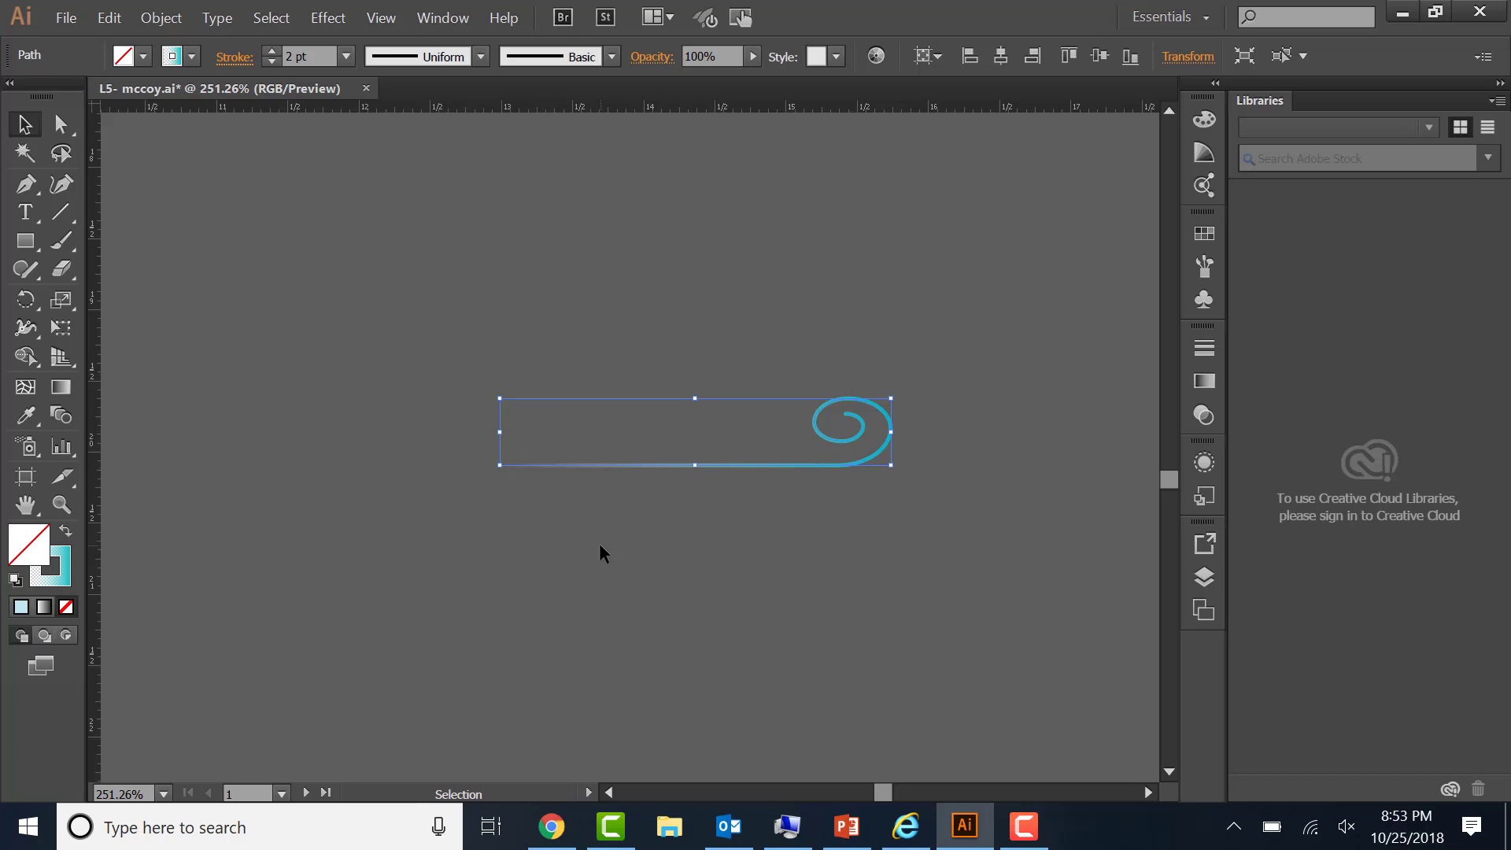
click(110, 17)
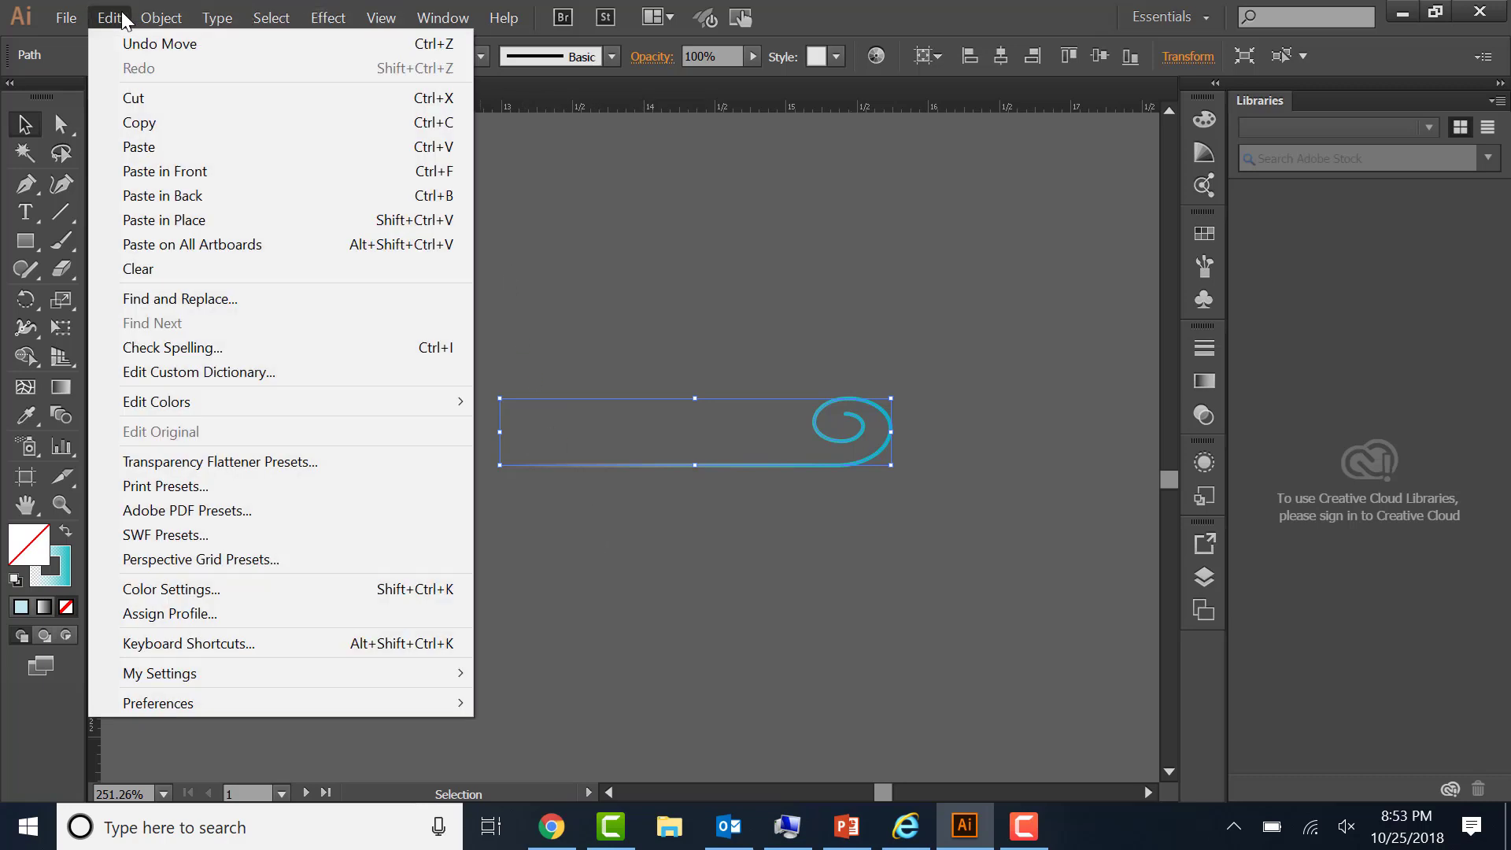
click(140, 122)
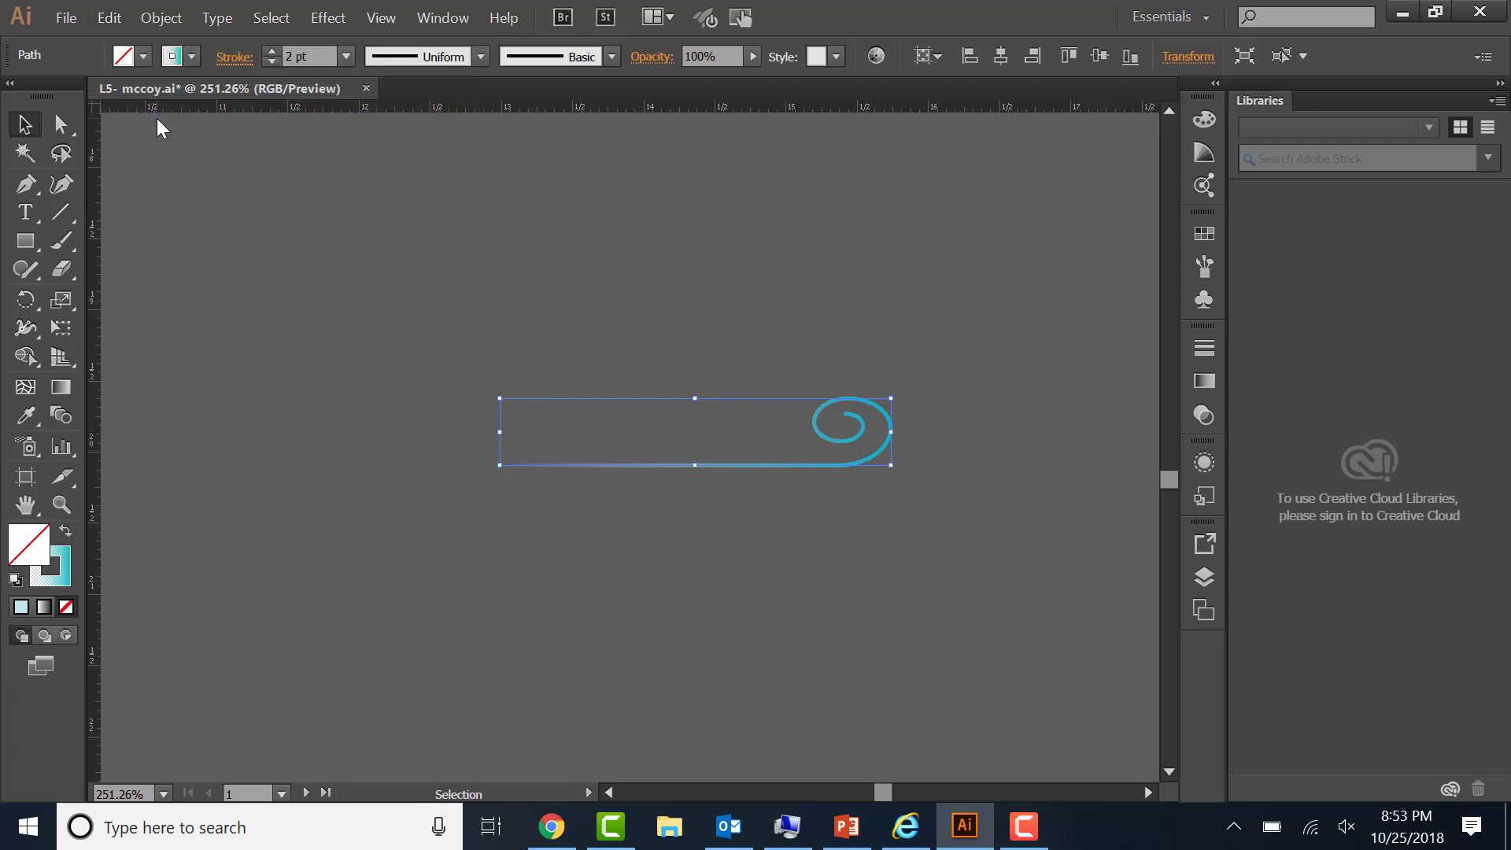
click(158, 18)
click(158, 18)
click(112, 19)
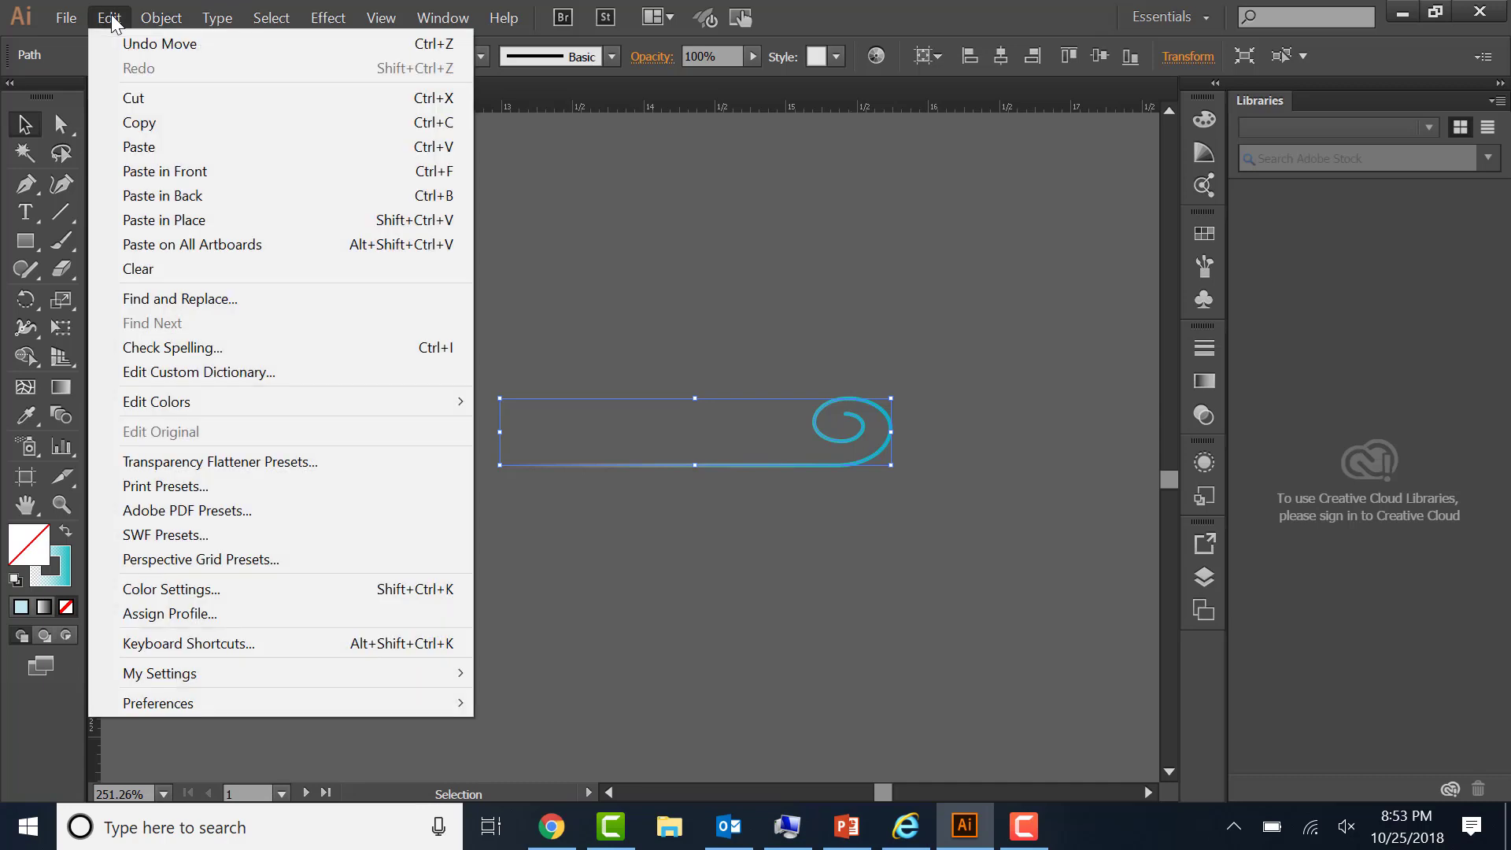
click(172, 218)
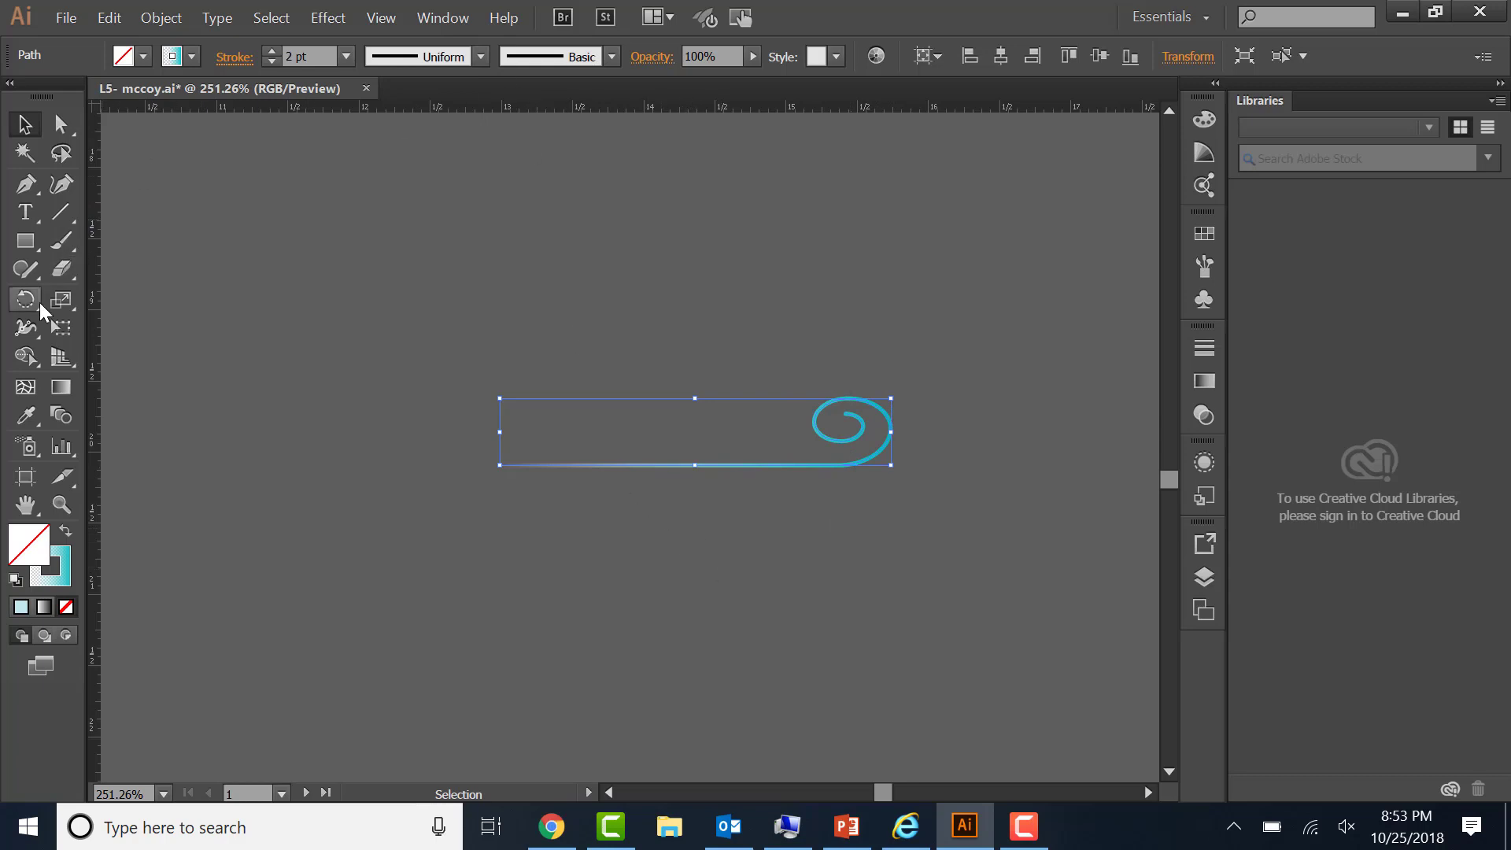
- Reflect the pasted swirl downward across its straight line so its curl mirrors the original
drag(28, 309, 111, 322)
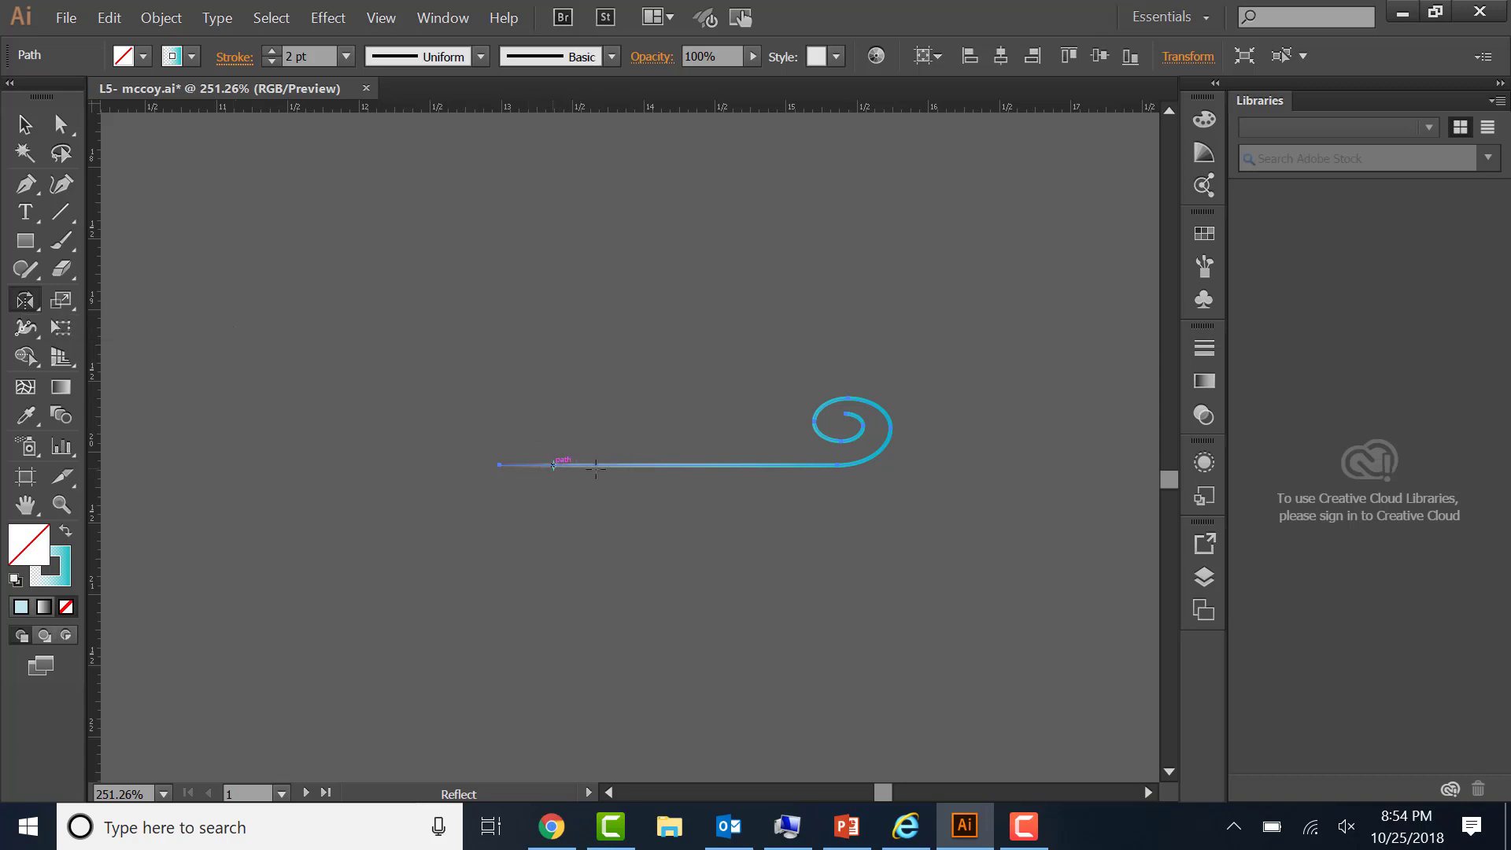
click(702, 465)
drag(1011, 482, 1011, 508)
drag(1010, 503, 1010, 503)
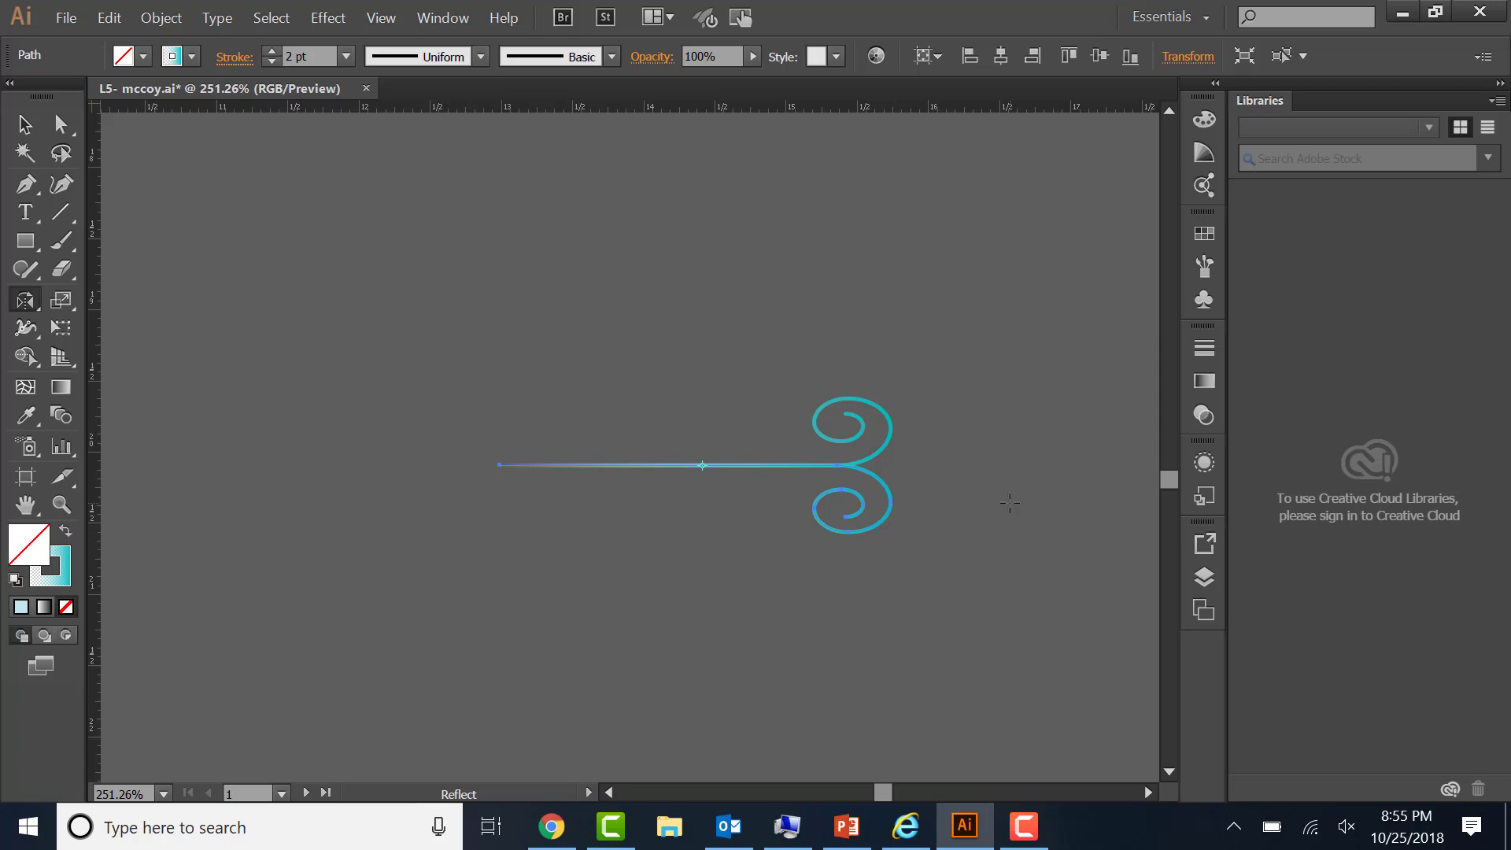
- Enlarge the mirrored swirl proportionally so its lower curl extends beyond the upper one
key(v)
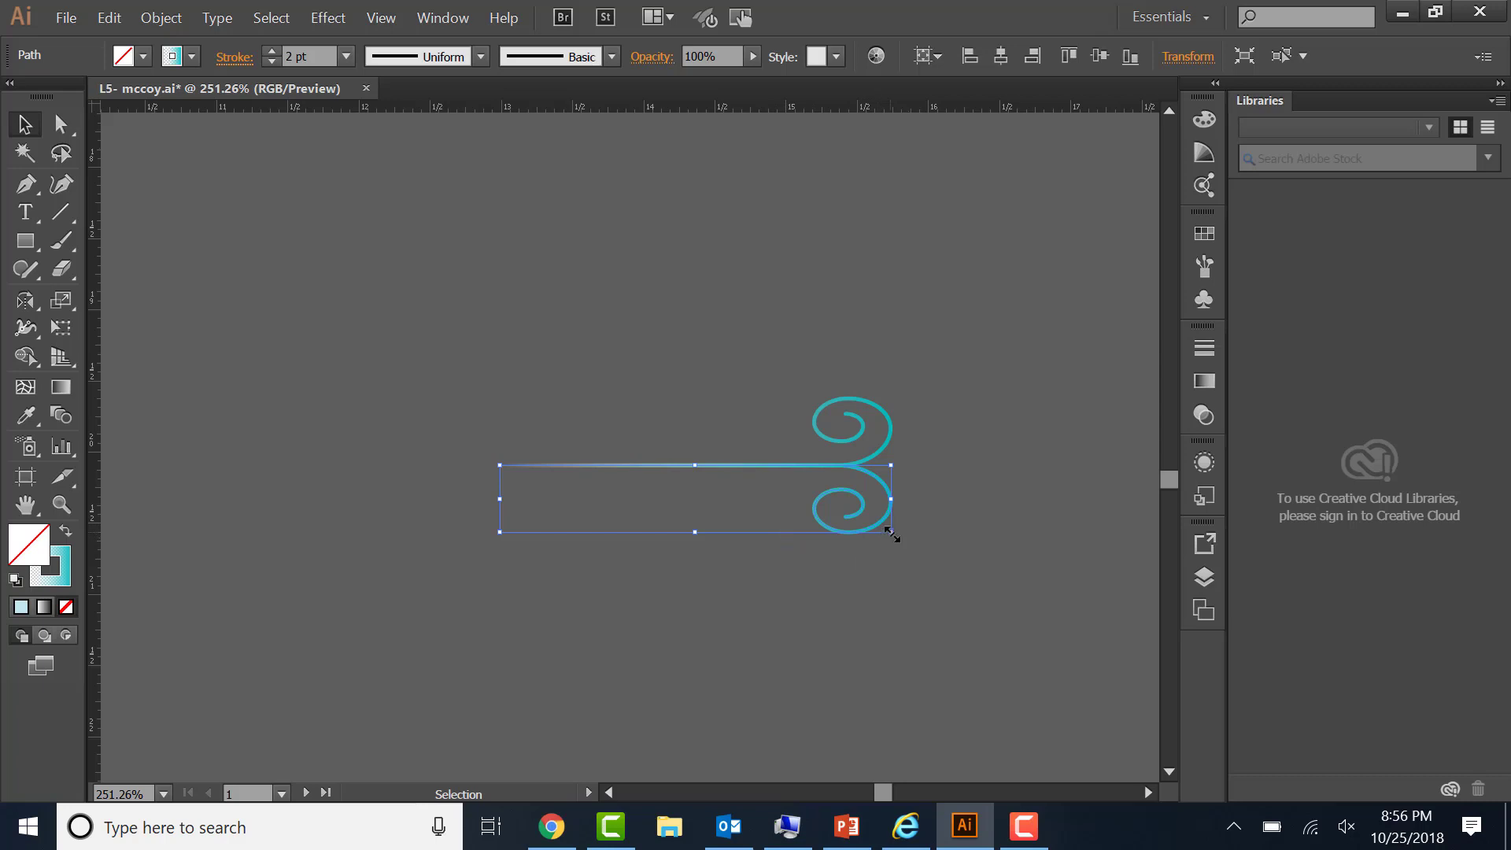
drag(893, 536, 958, 551)
click(931, 650)
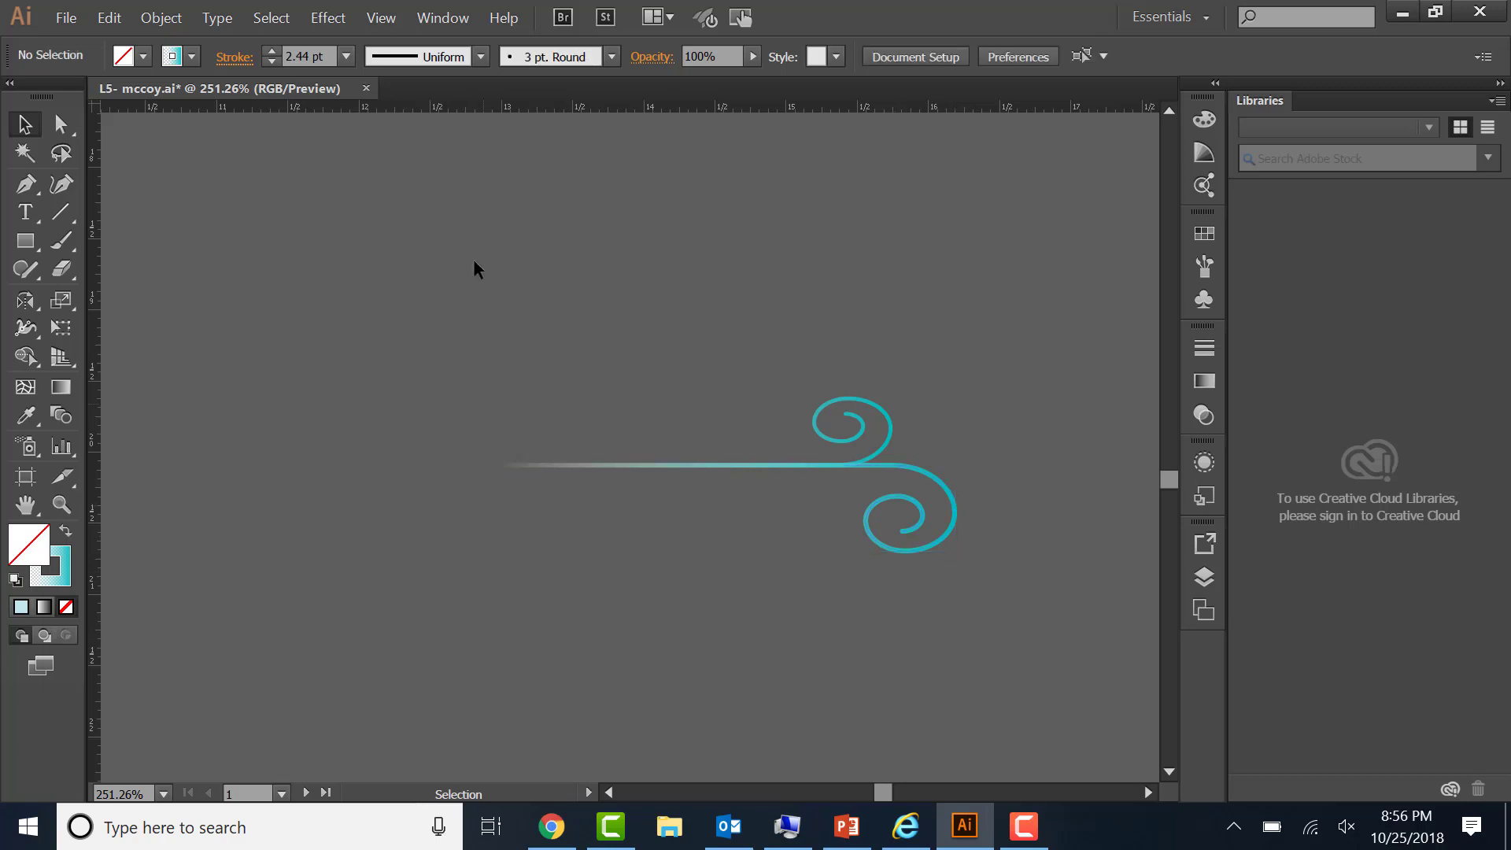
- Group the upper and lower wind swirls into one object
key(ctrl+a)
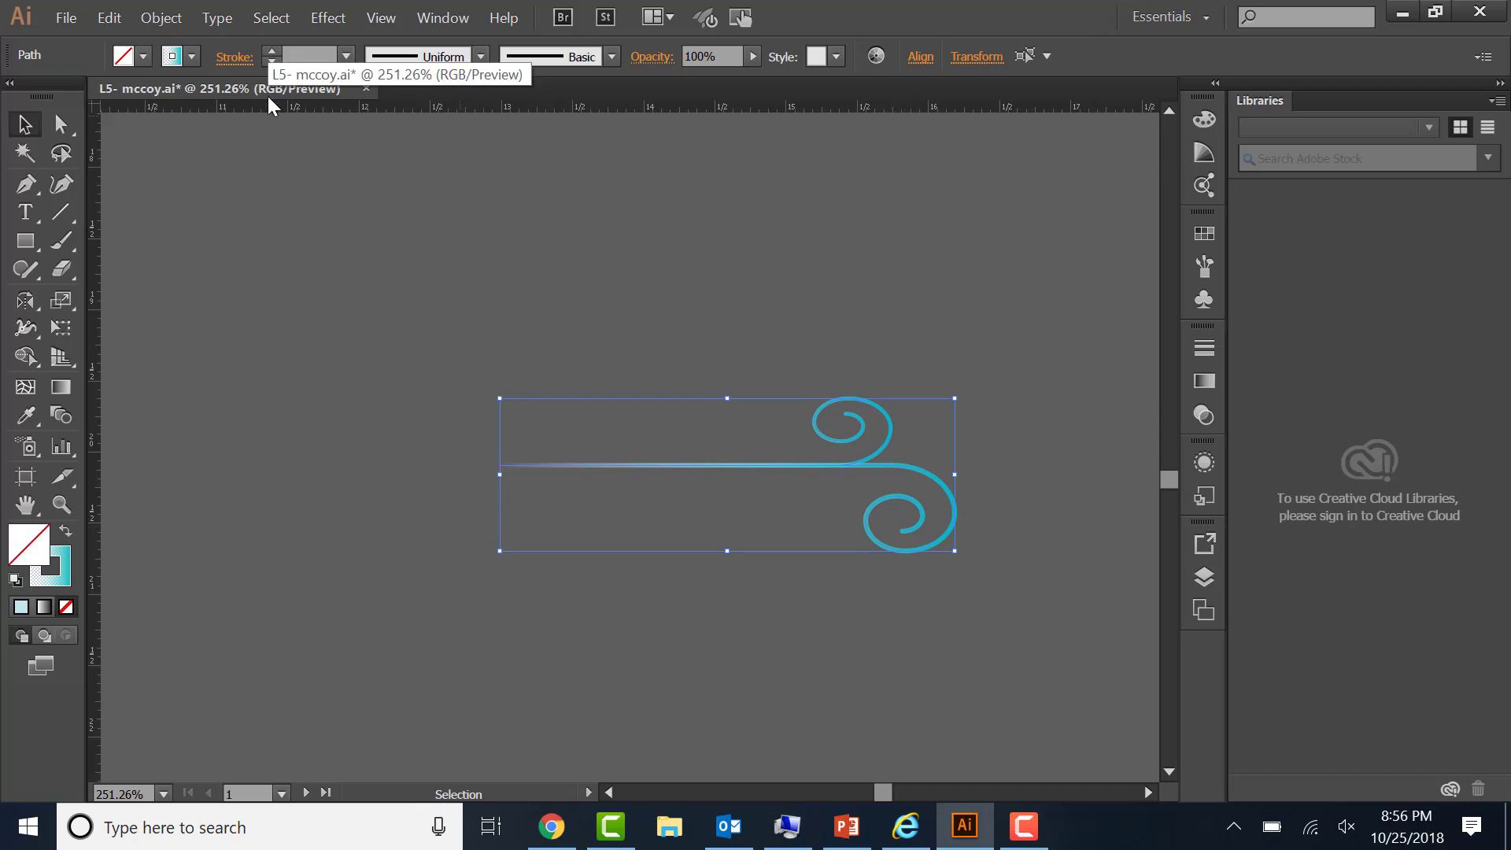
key(ctrl+g)
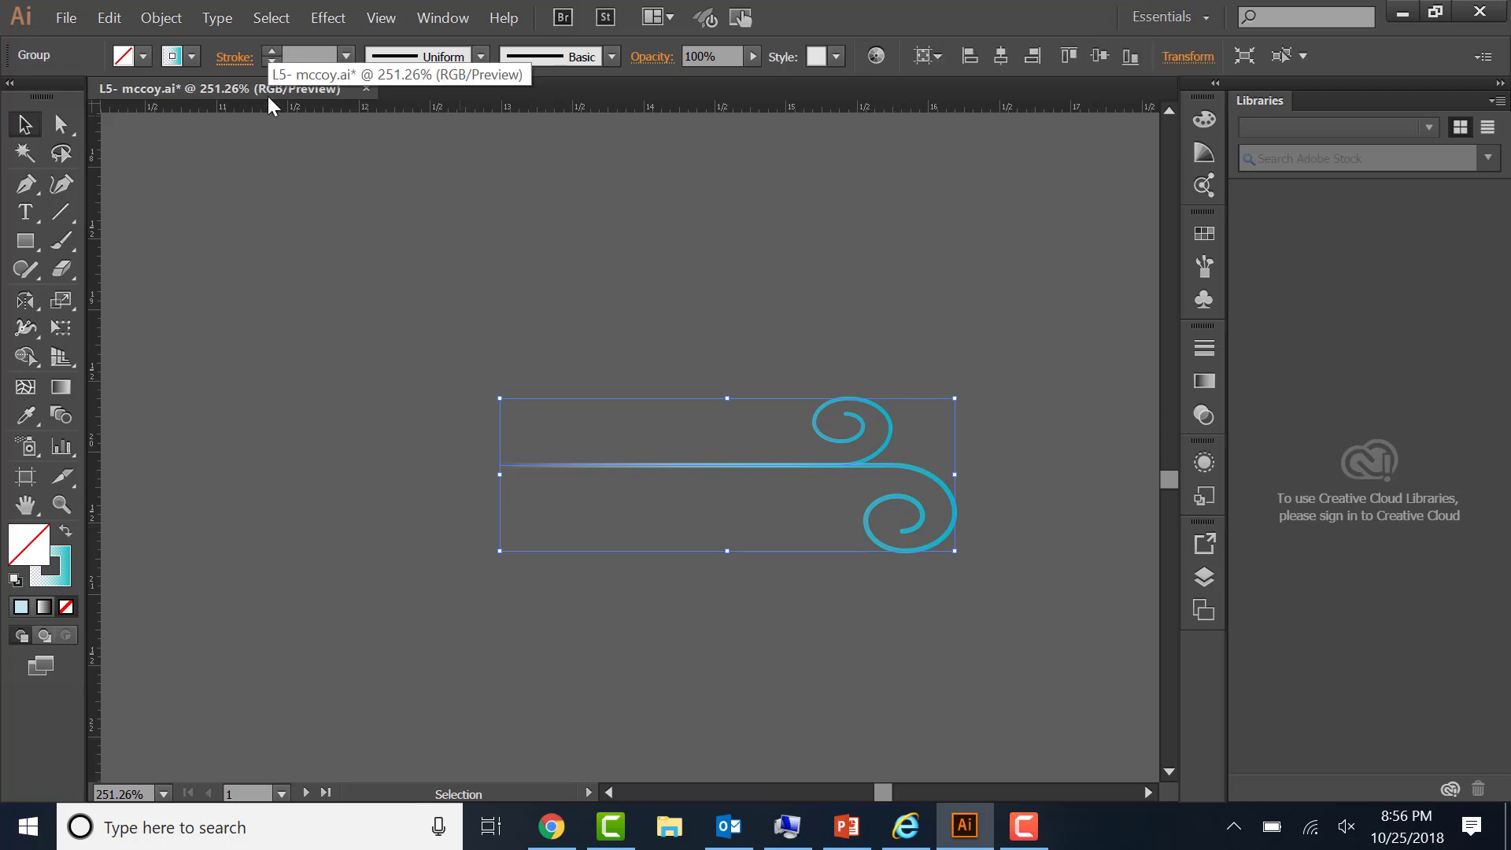
click(178, 11)
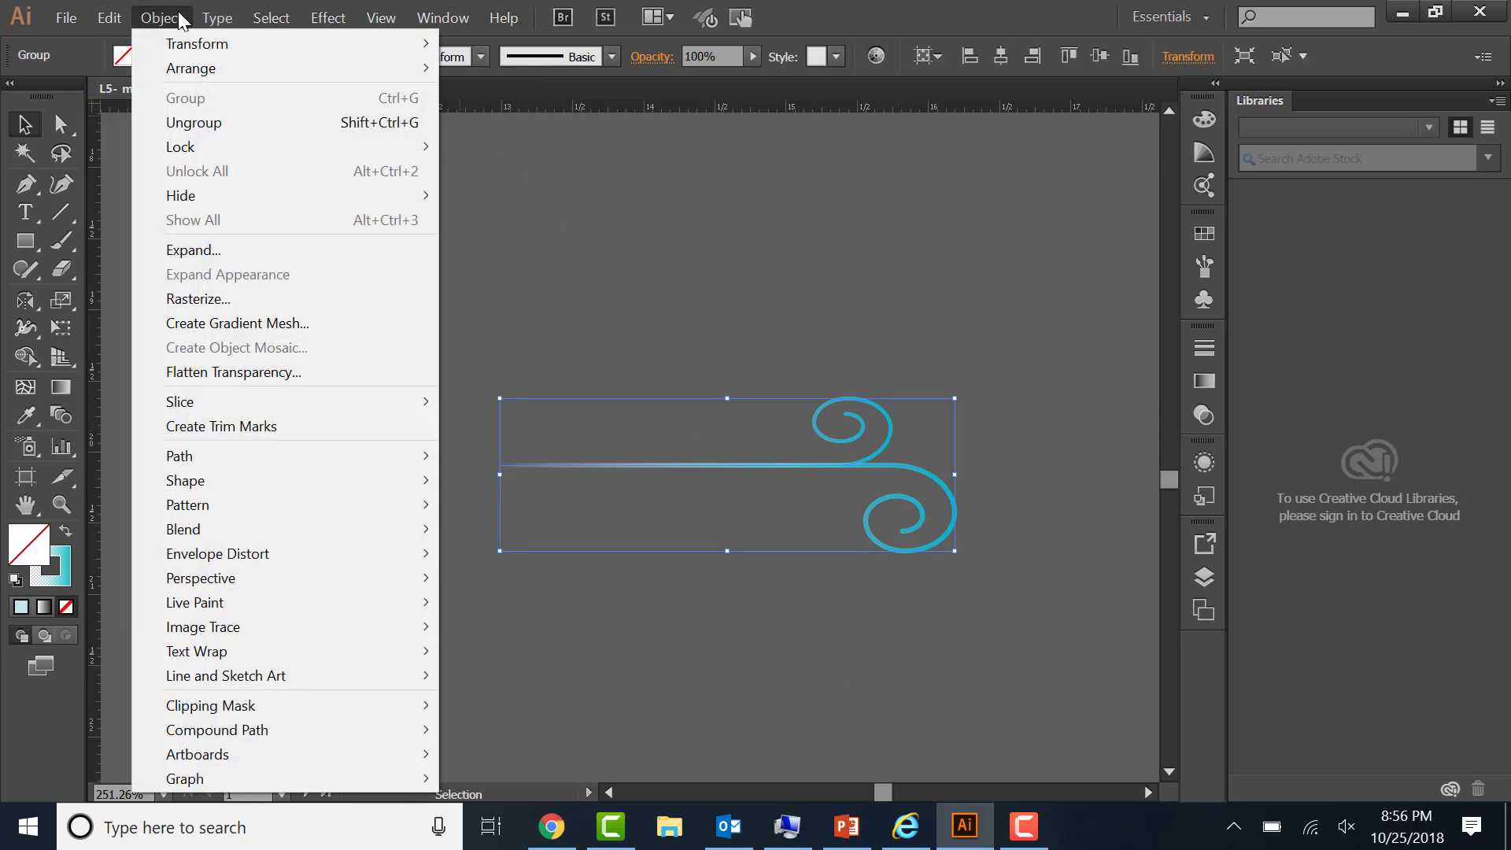
- Move the grouped wind swirl onto the infographic artboard, between the WIND DIRECTION and WIND SPEED headings
click(535, 258)
click(533, 256)
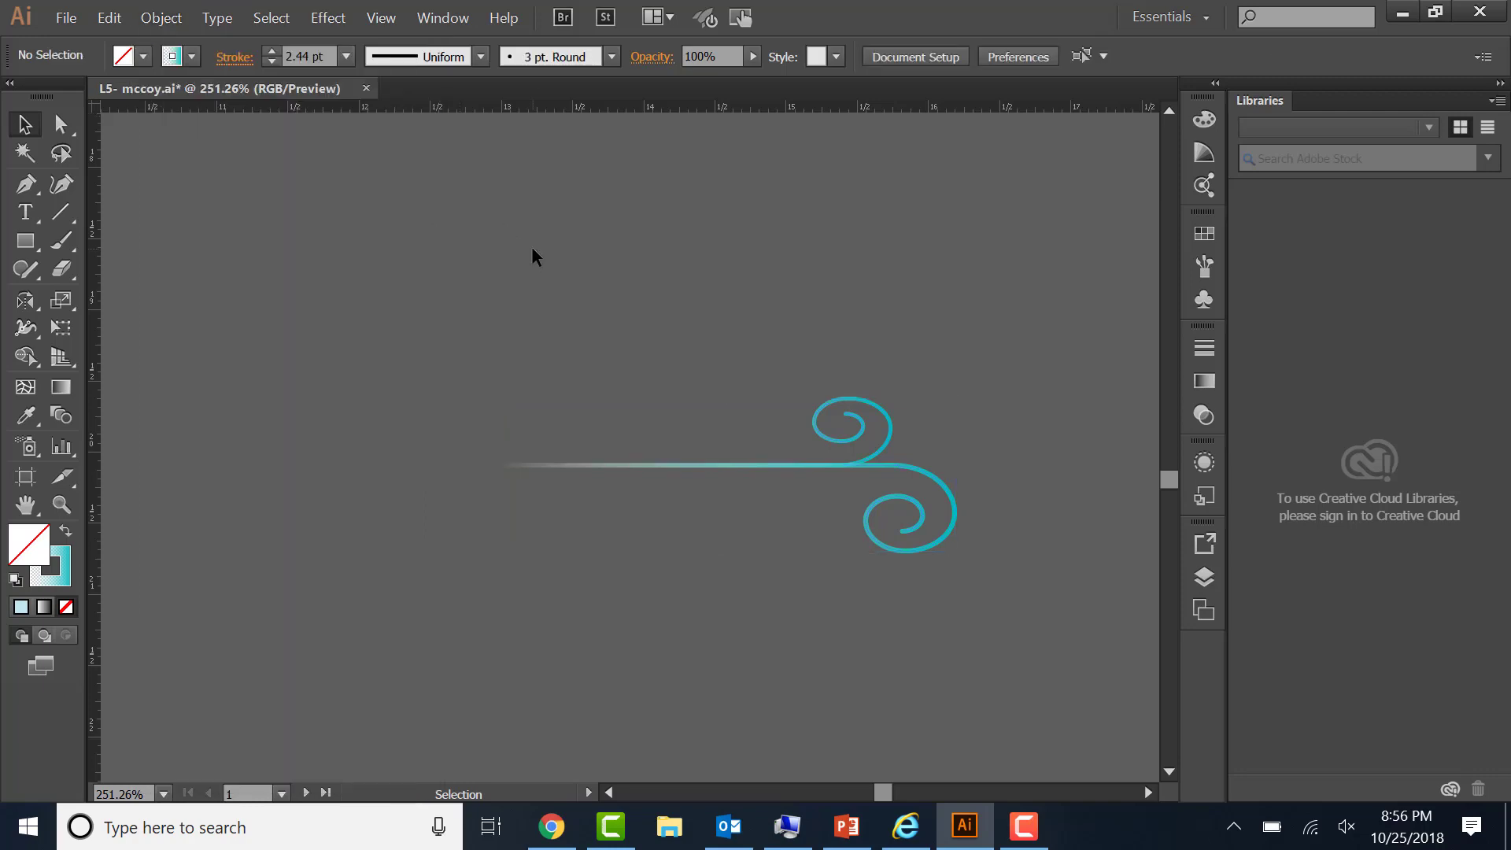
click(384, 21)
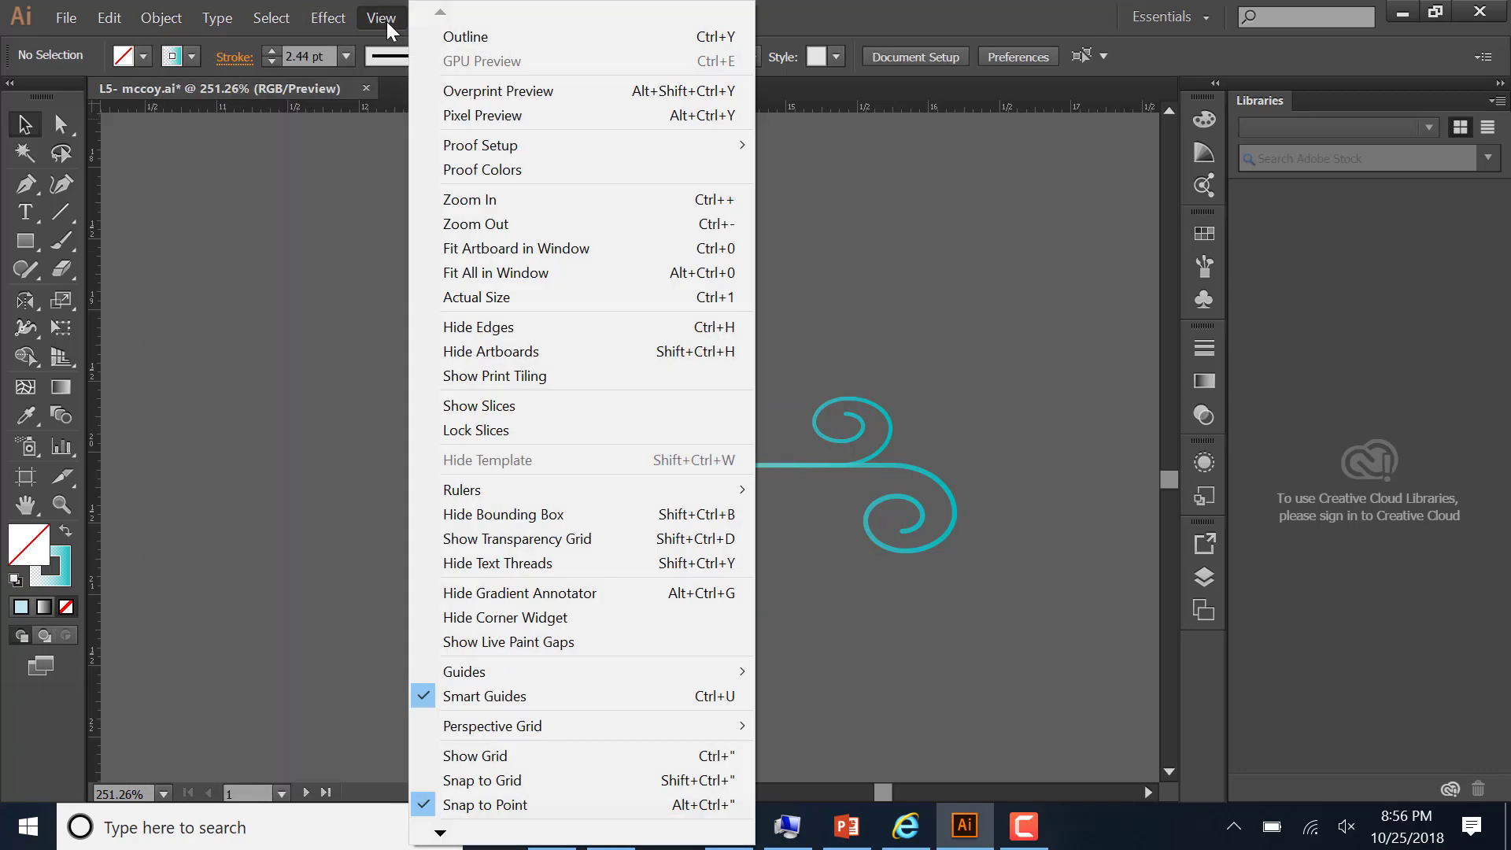
click(486, 276)
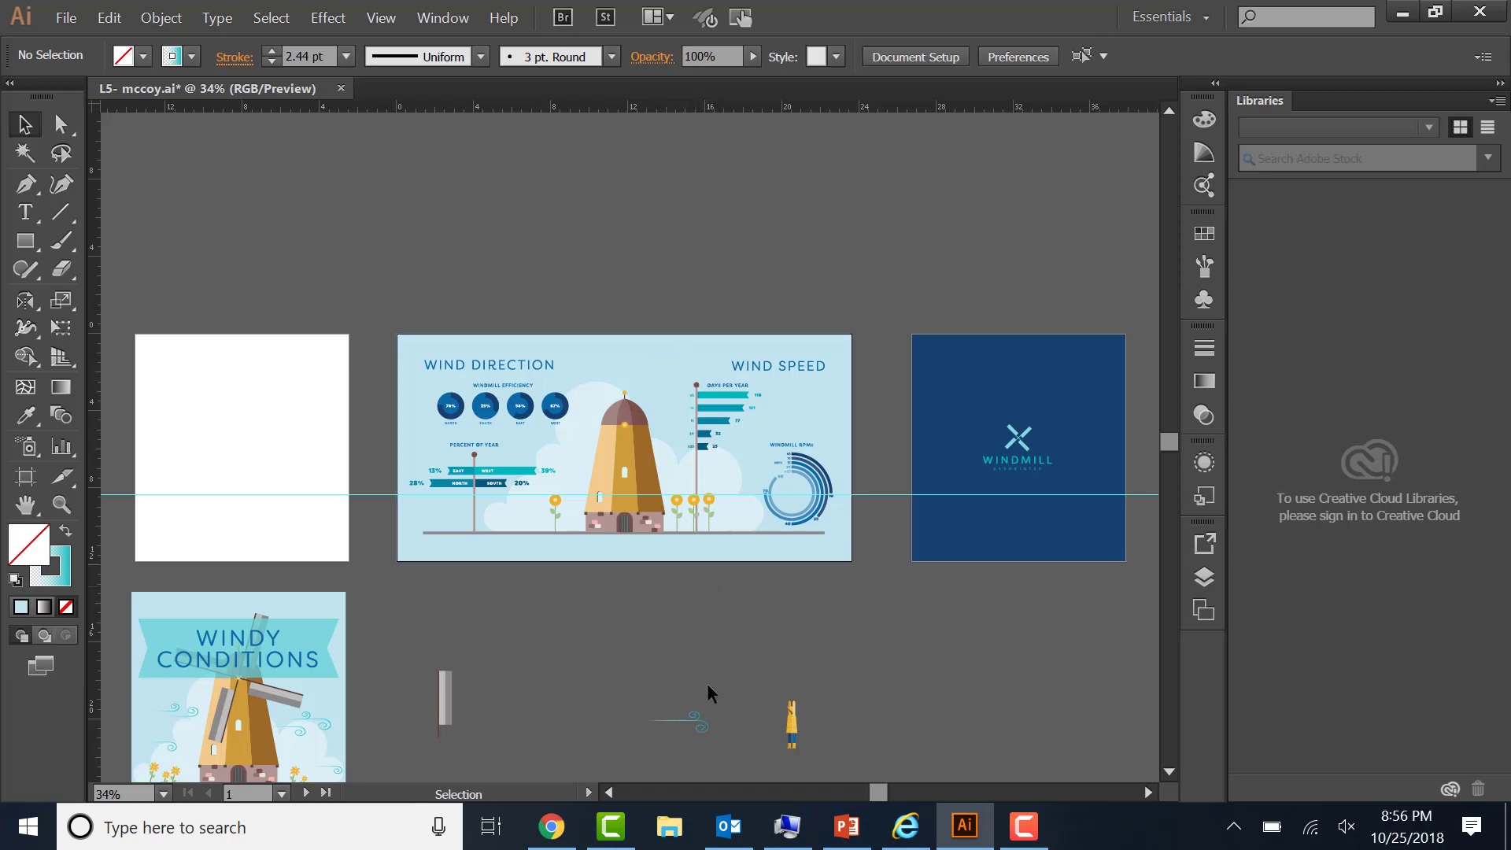
drag(692, 718, 692, 353)
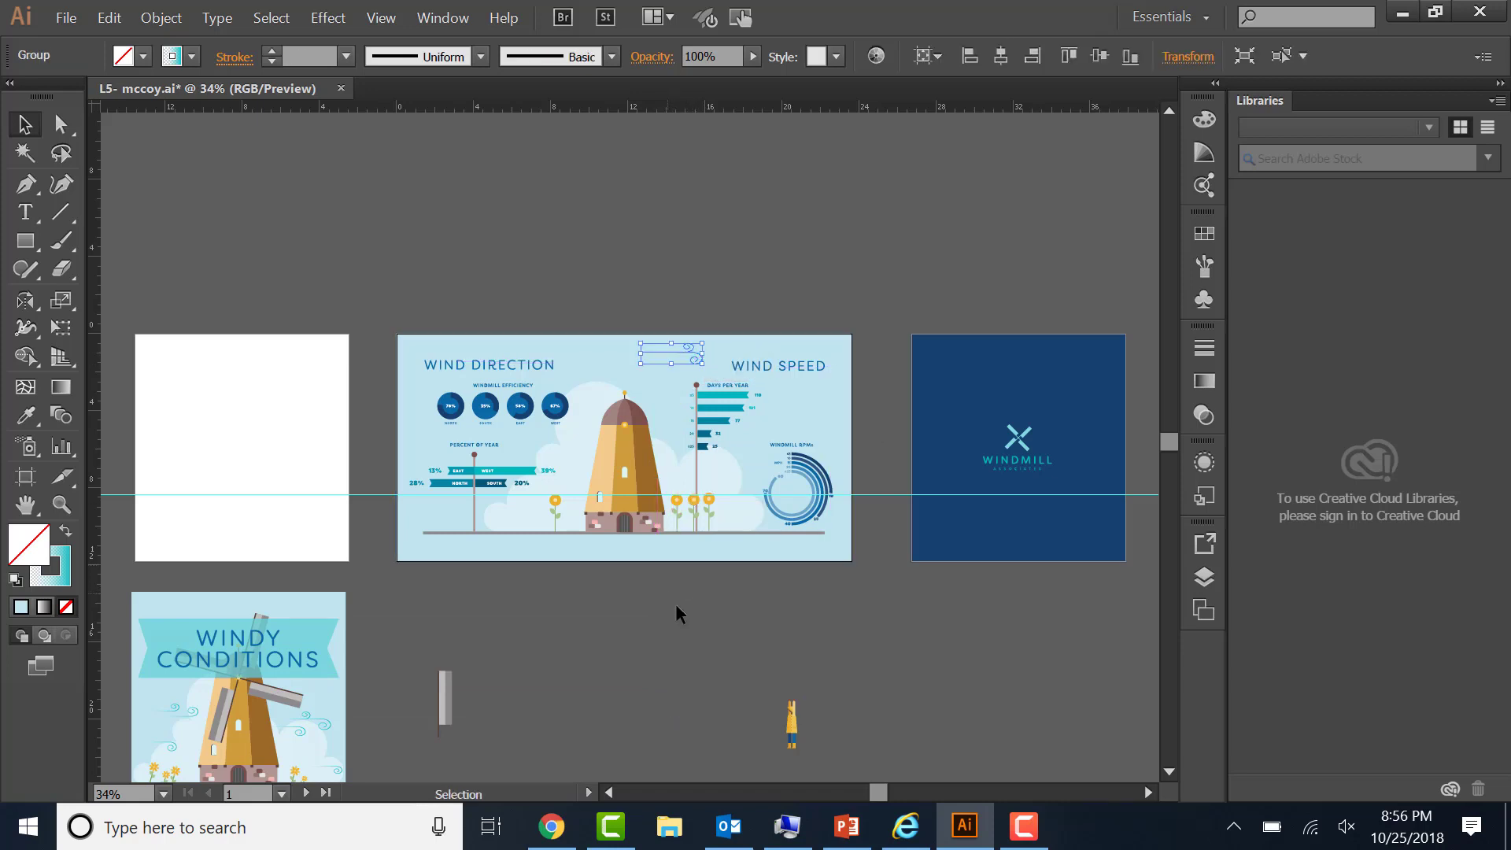
click(682, 613)
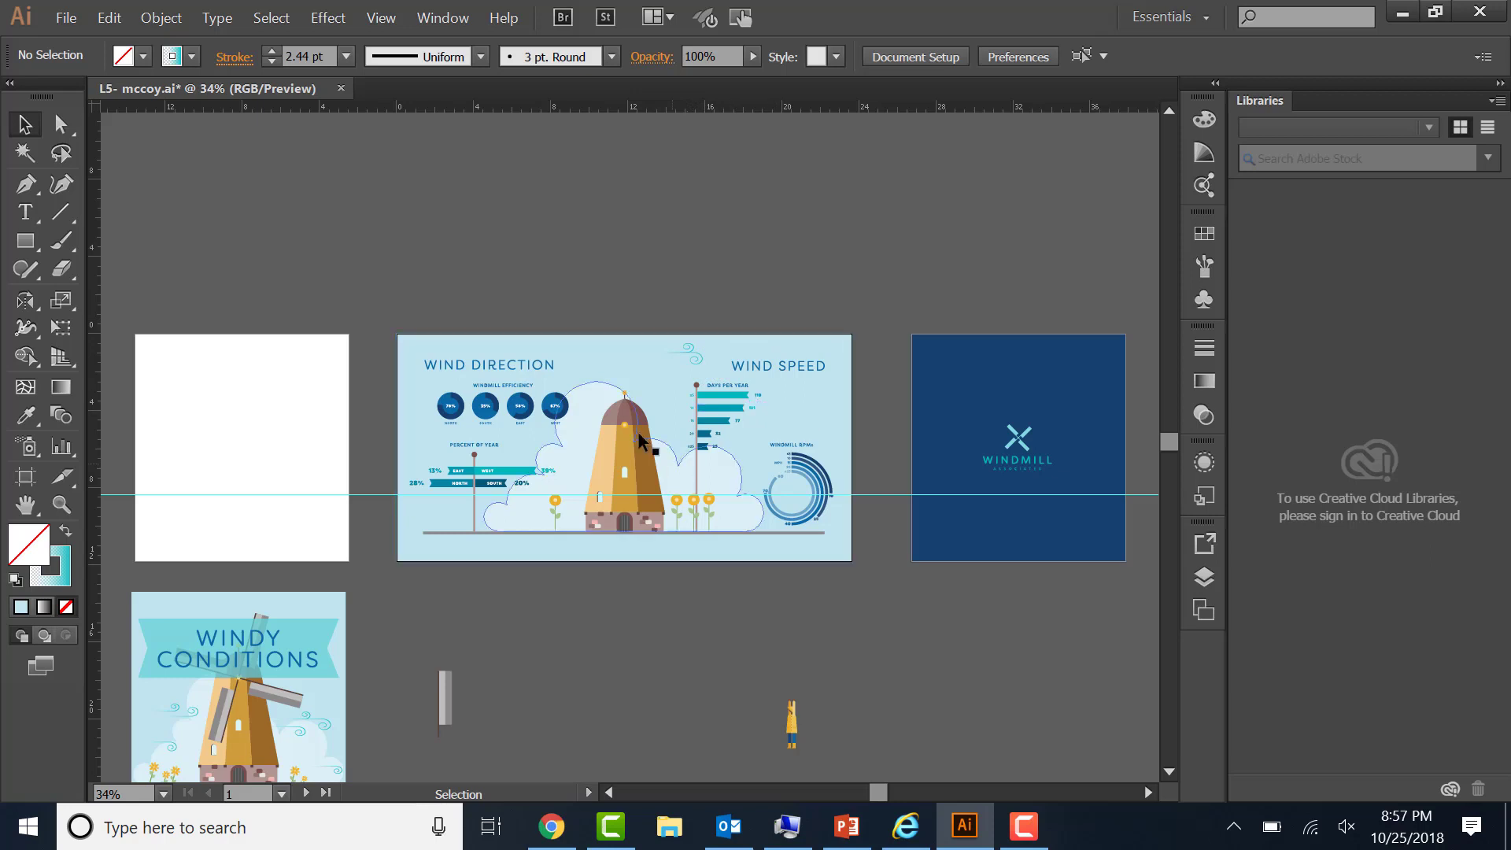
- Duplicate the wind swirl twice, placing one copy beneath the WIND SPEED heading and the other beside the windmill, below the WIND DIRECTION heading
click(693, 358)
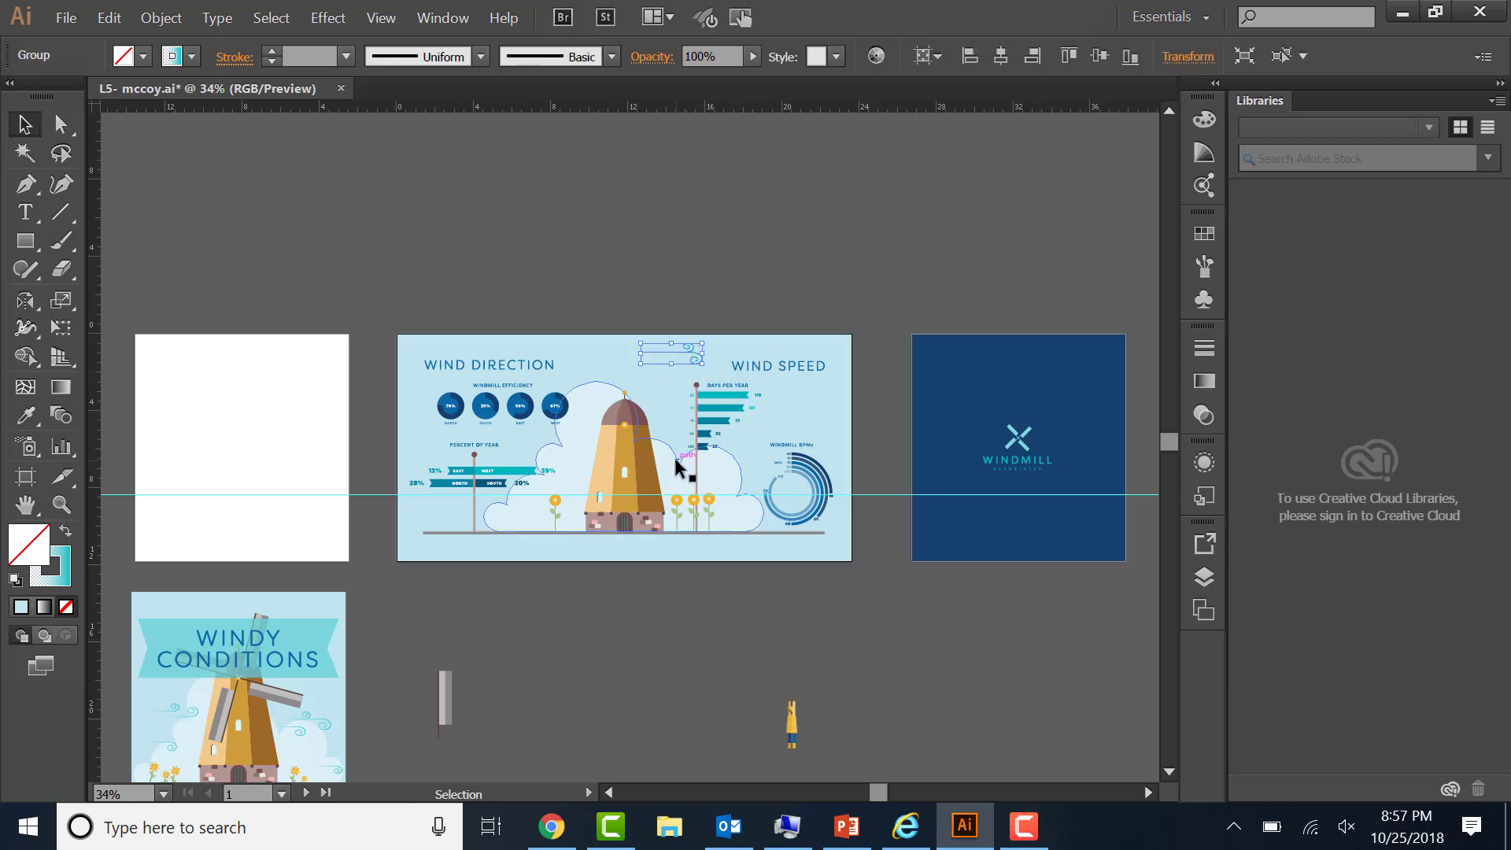
drag(693, 364, 816, 402)
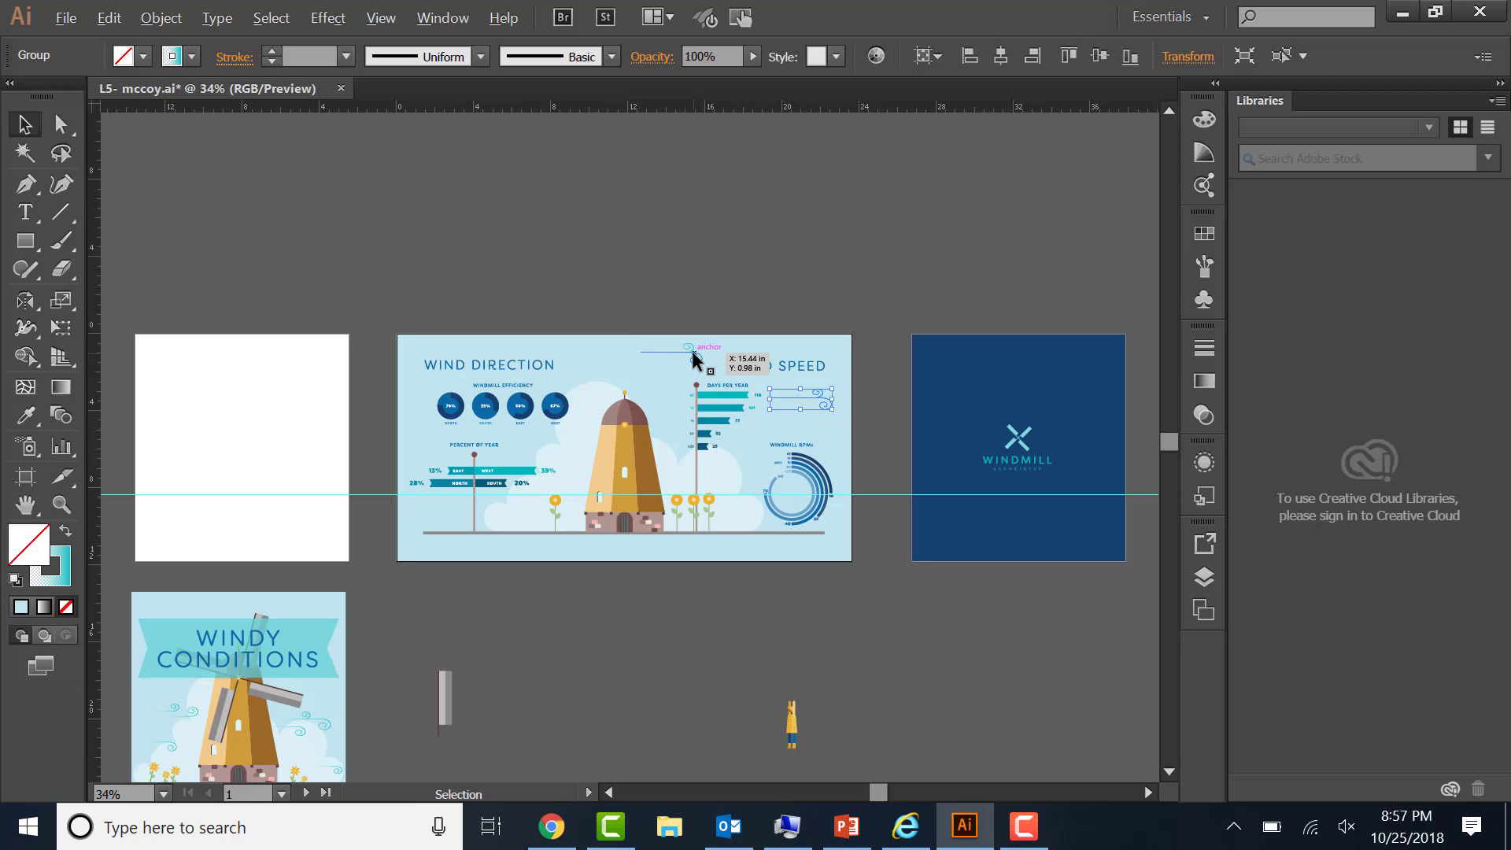
drag(693, 361, 617, 382)
click(583, 654)
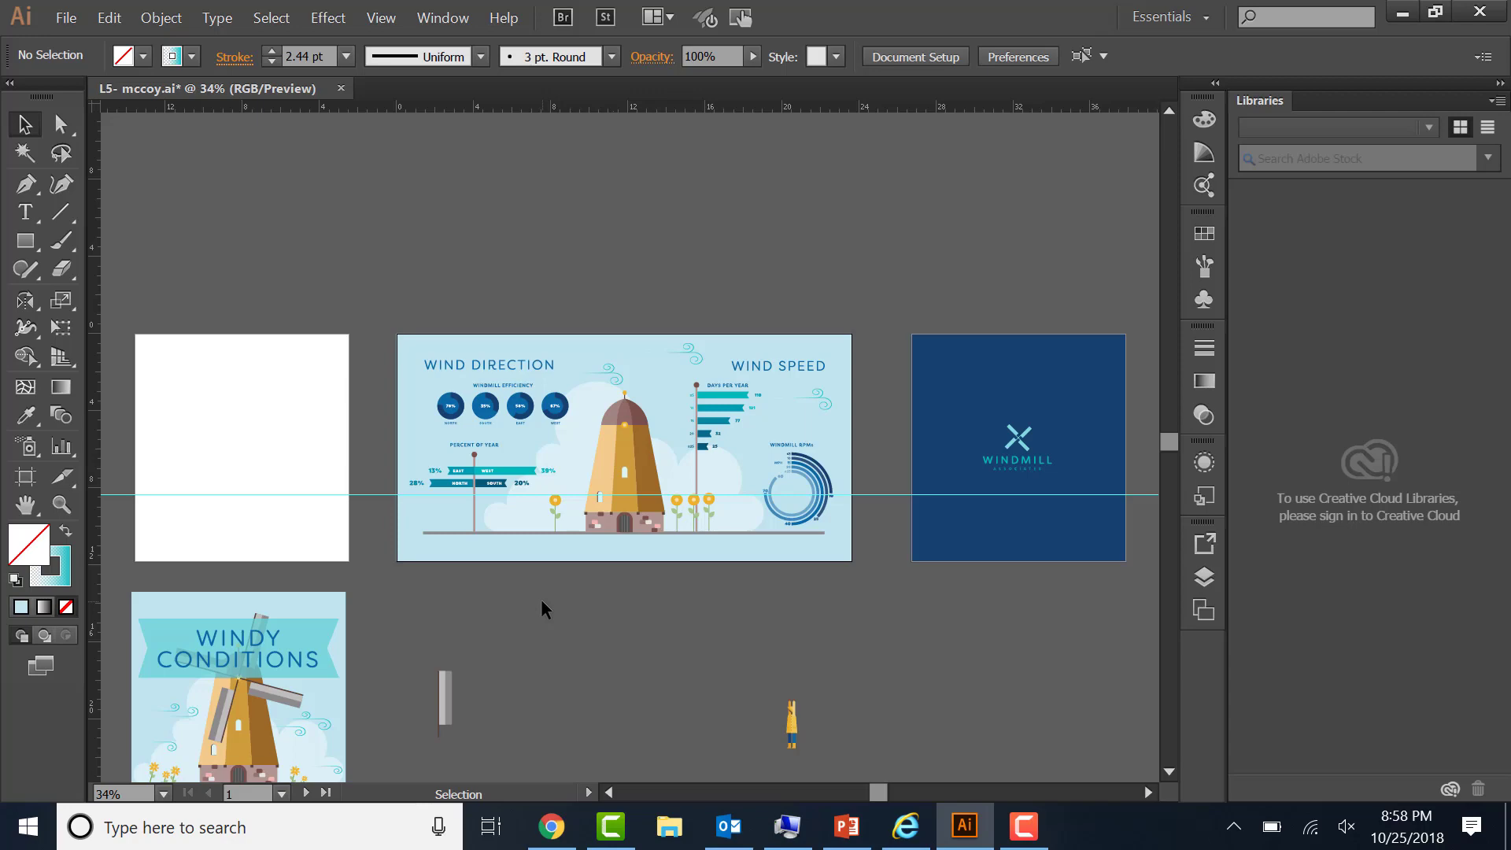
- Rotate the figure in the yellow raincoat below the artboards 90° counterclockwise into a horizontal flying position
click(382, 18)
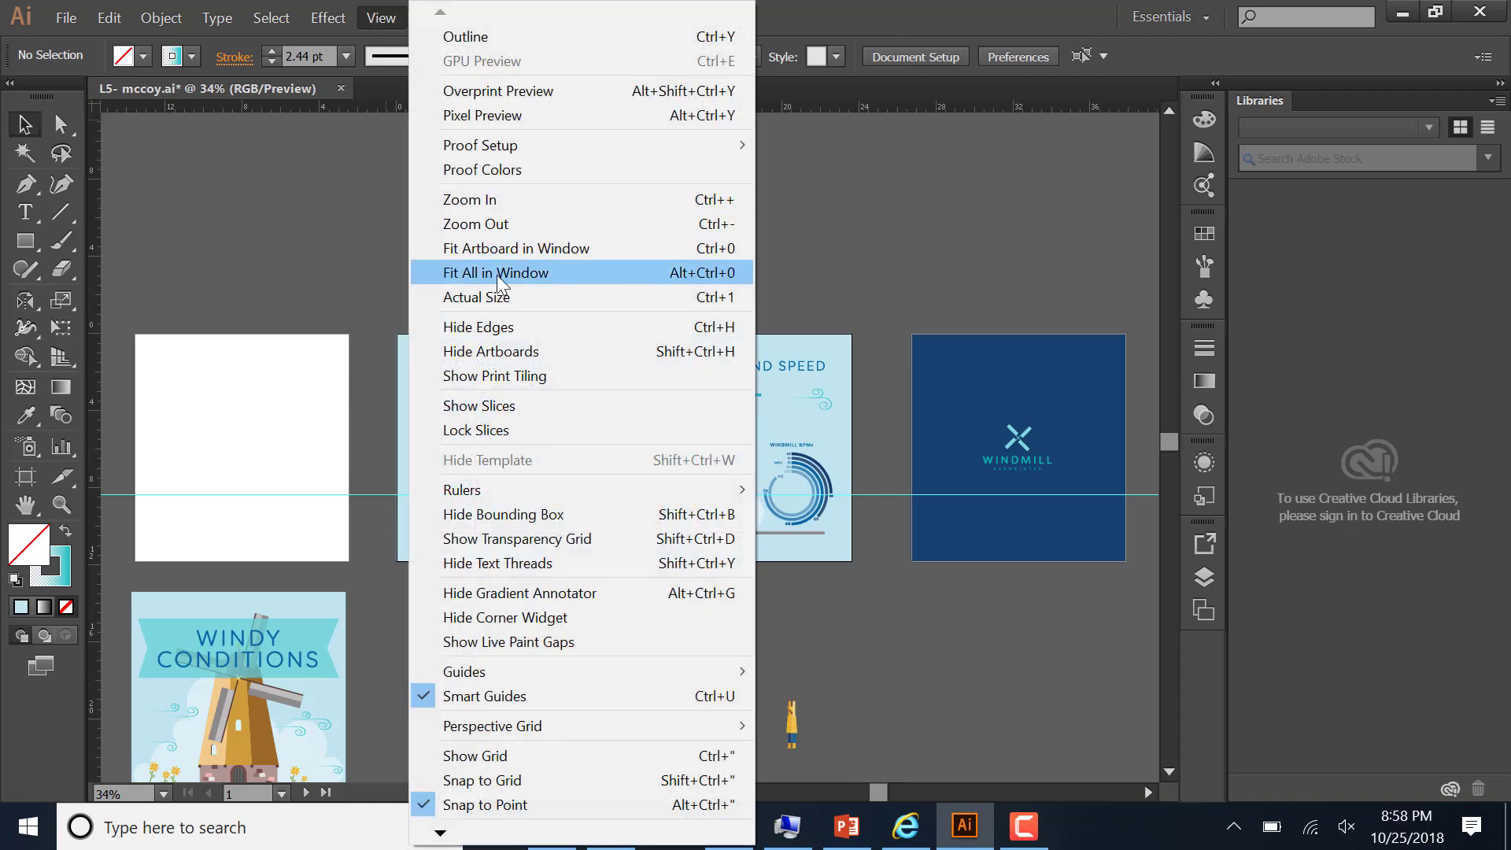
click(498, 273)
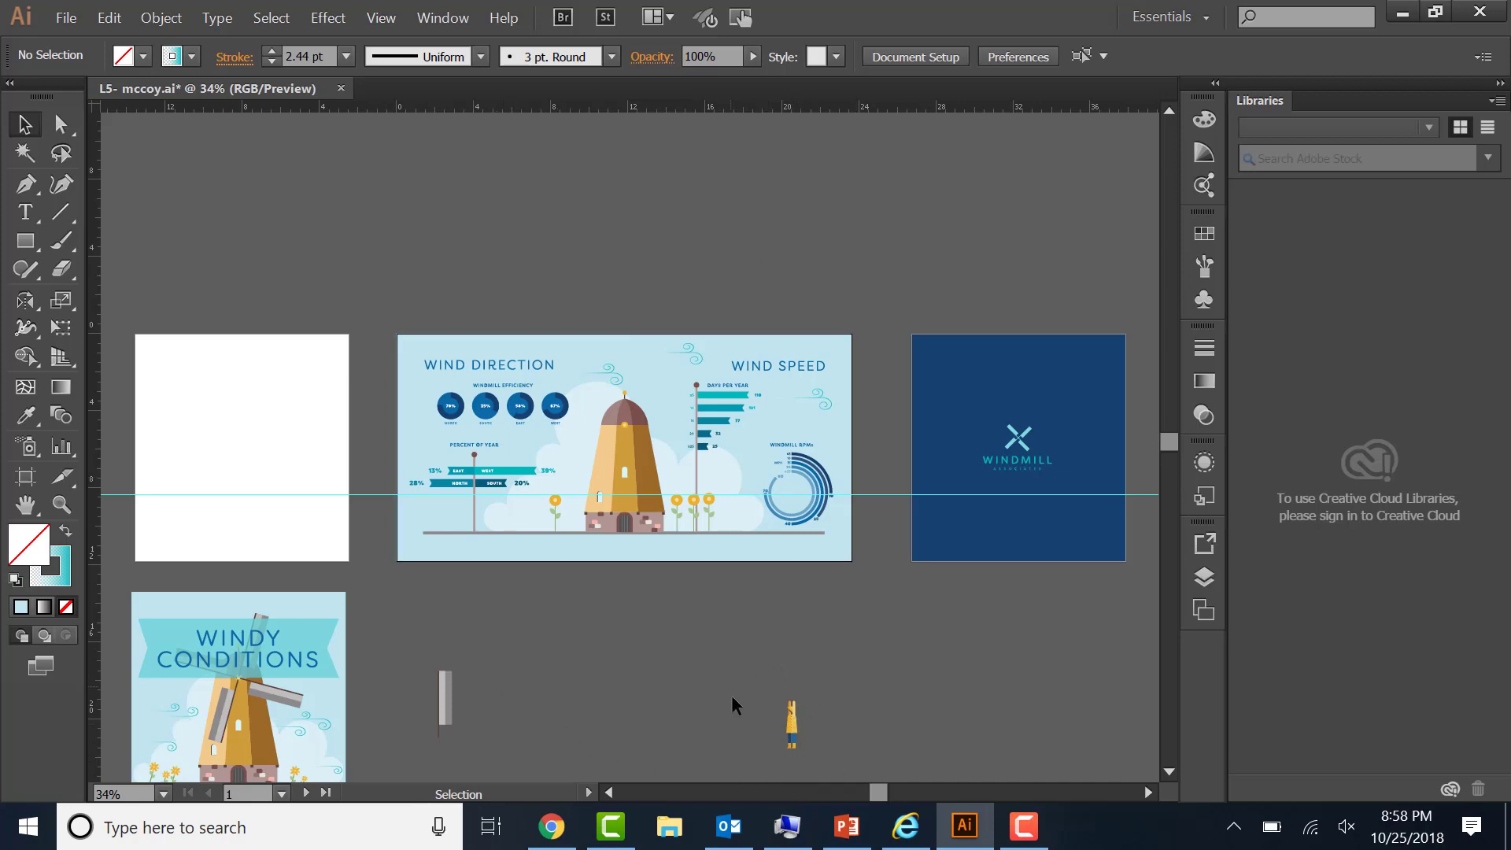
click(62, 504)
drag(706, 648, 848, 781)
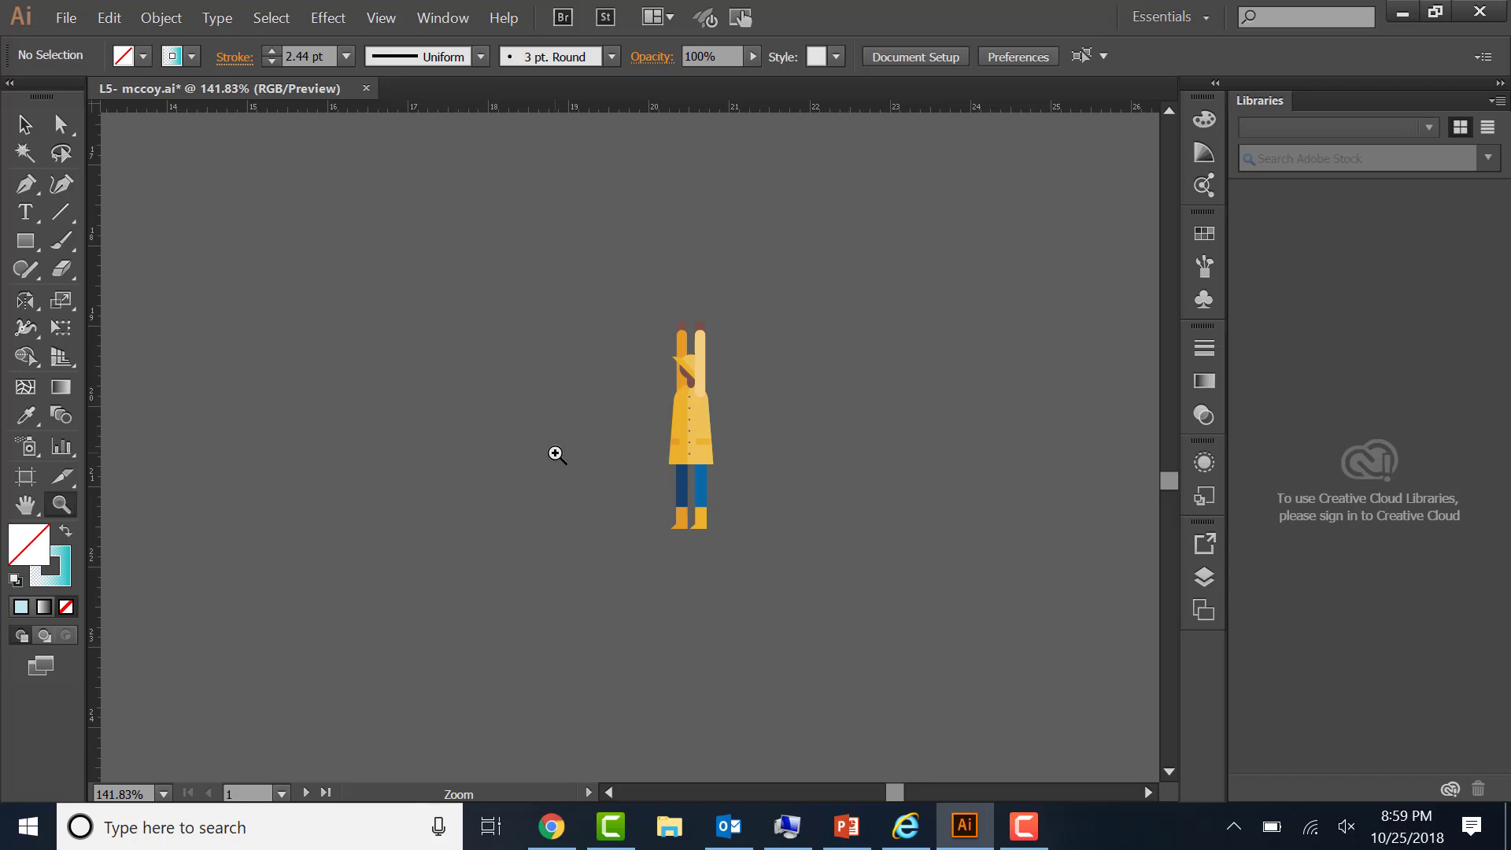
key(v)
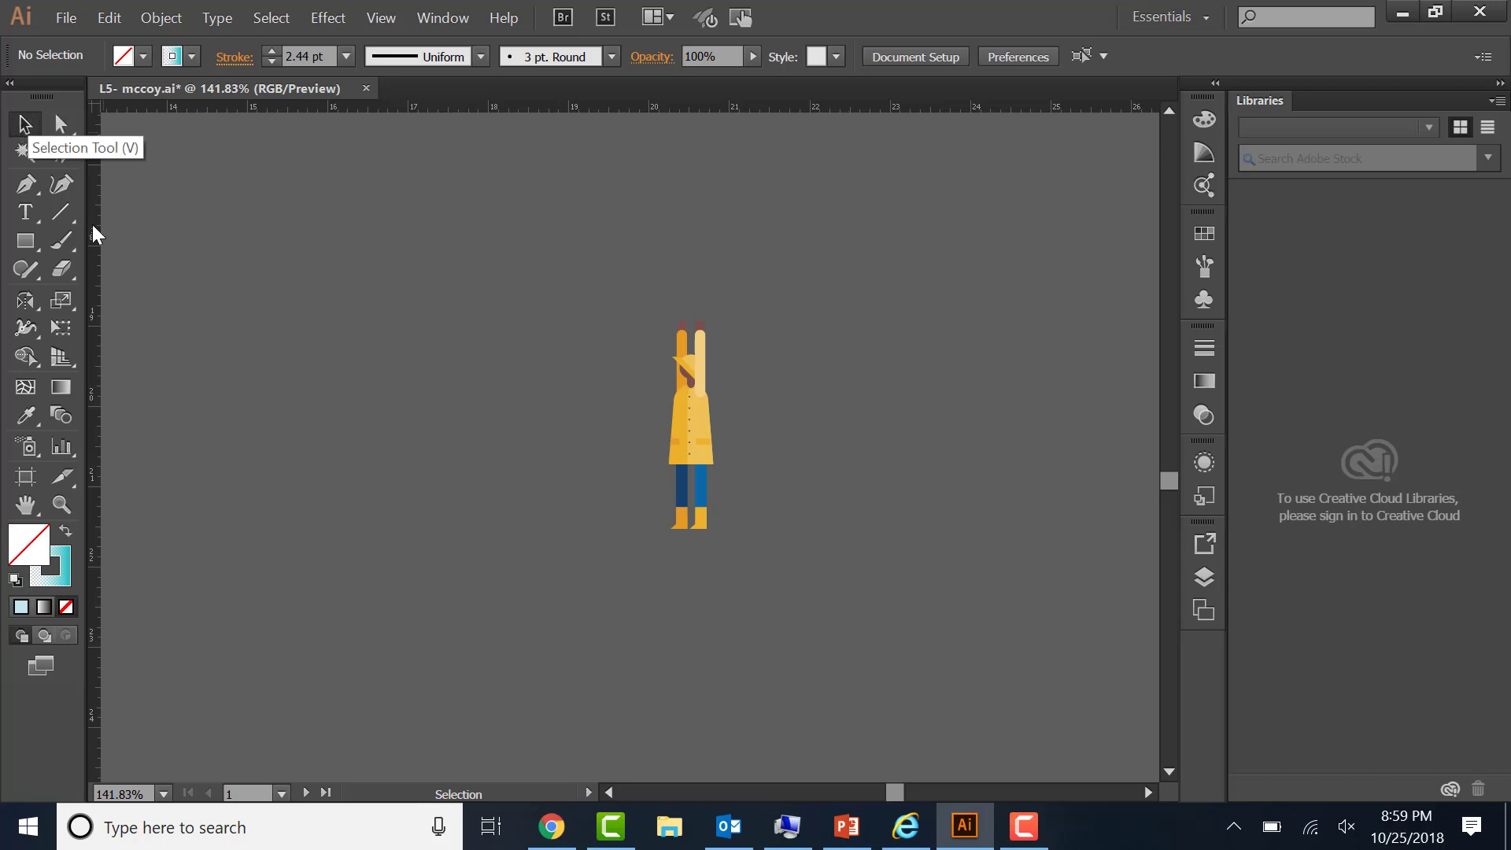
click(708, 386)
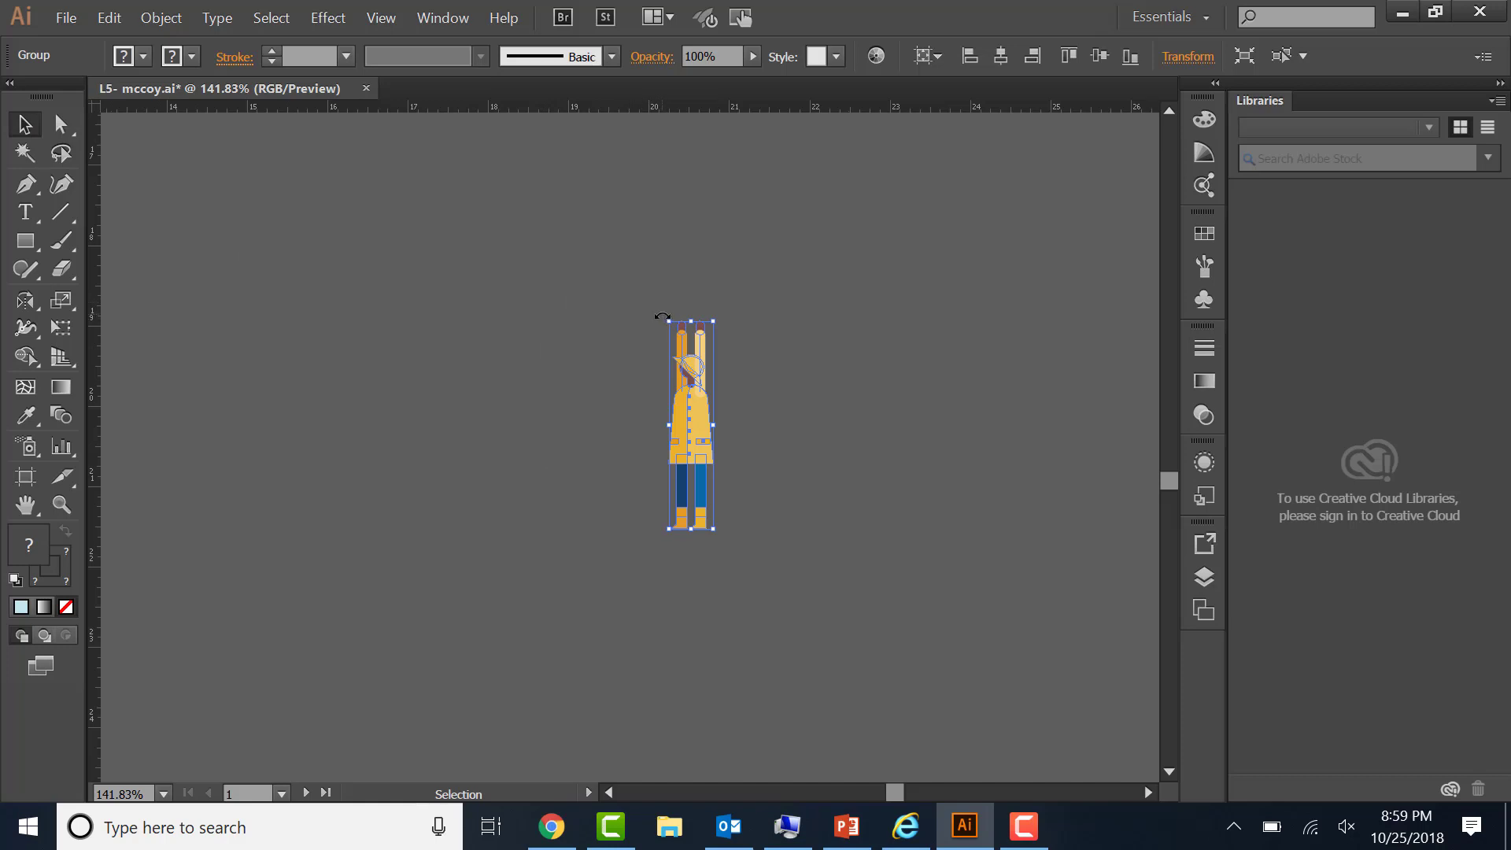
drag(663, 317, 574, 425)
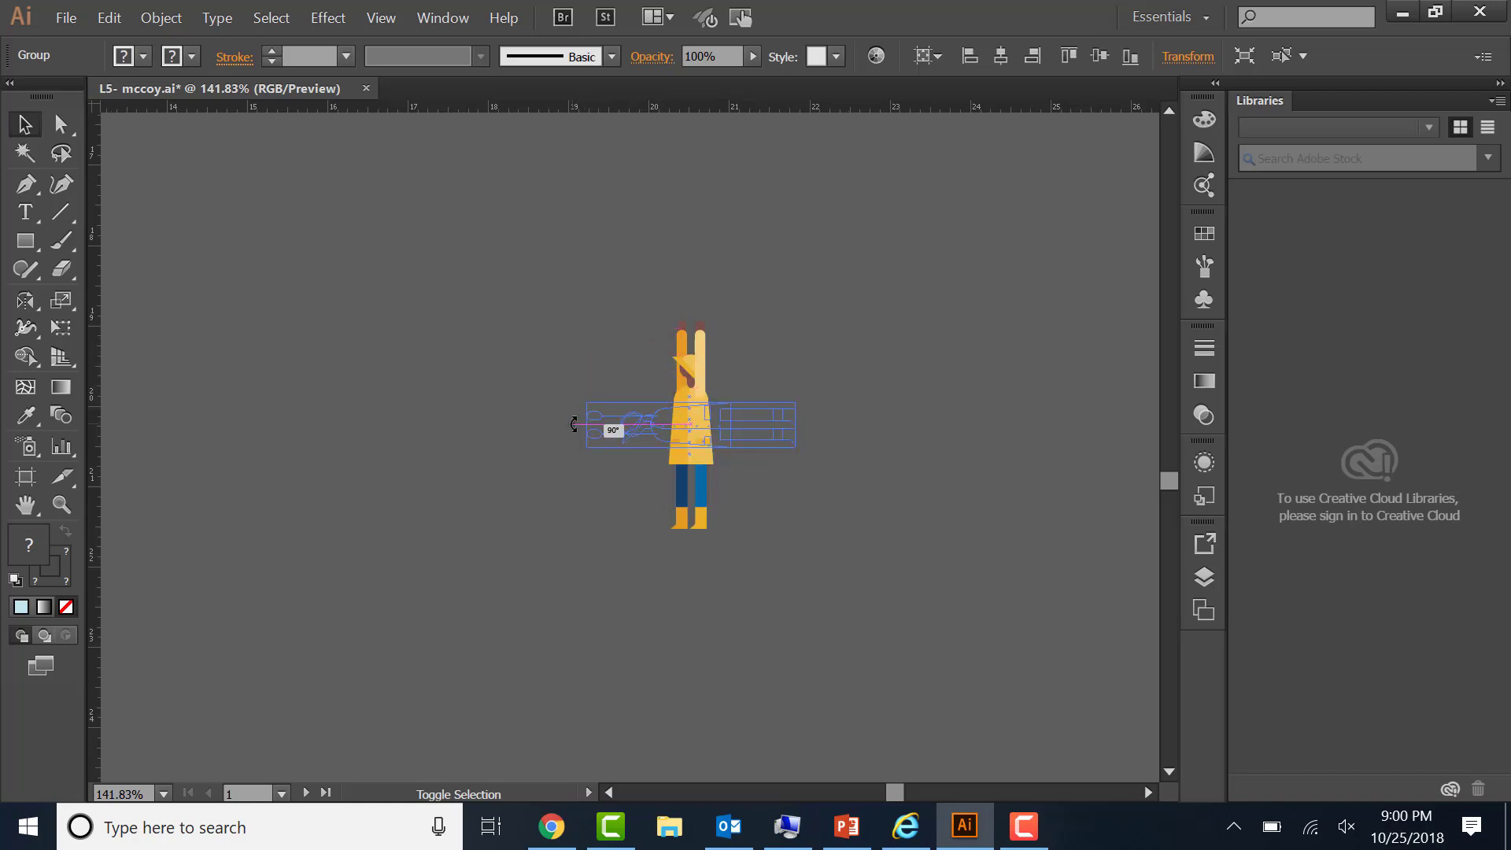
drag(574, 425, 577, 404)
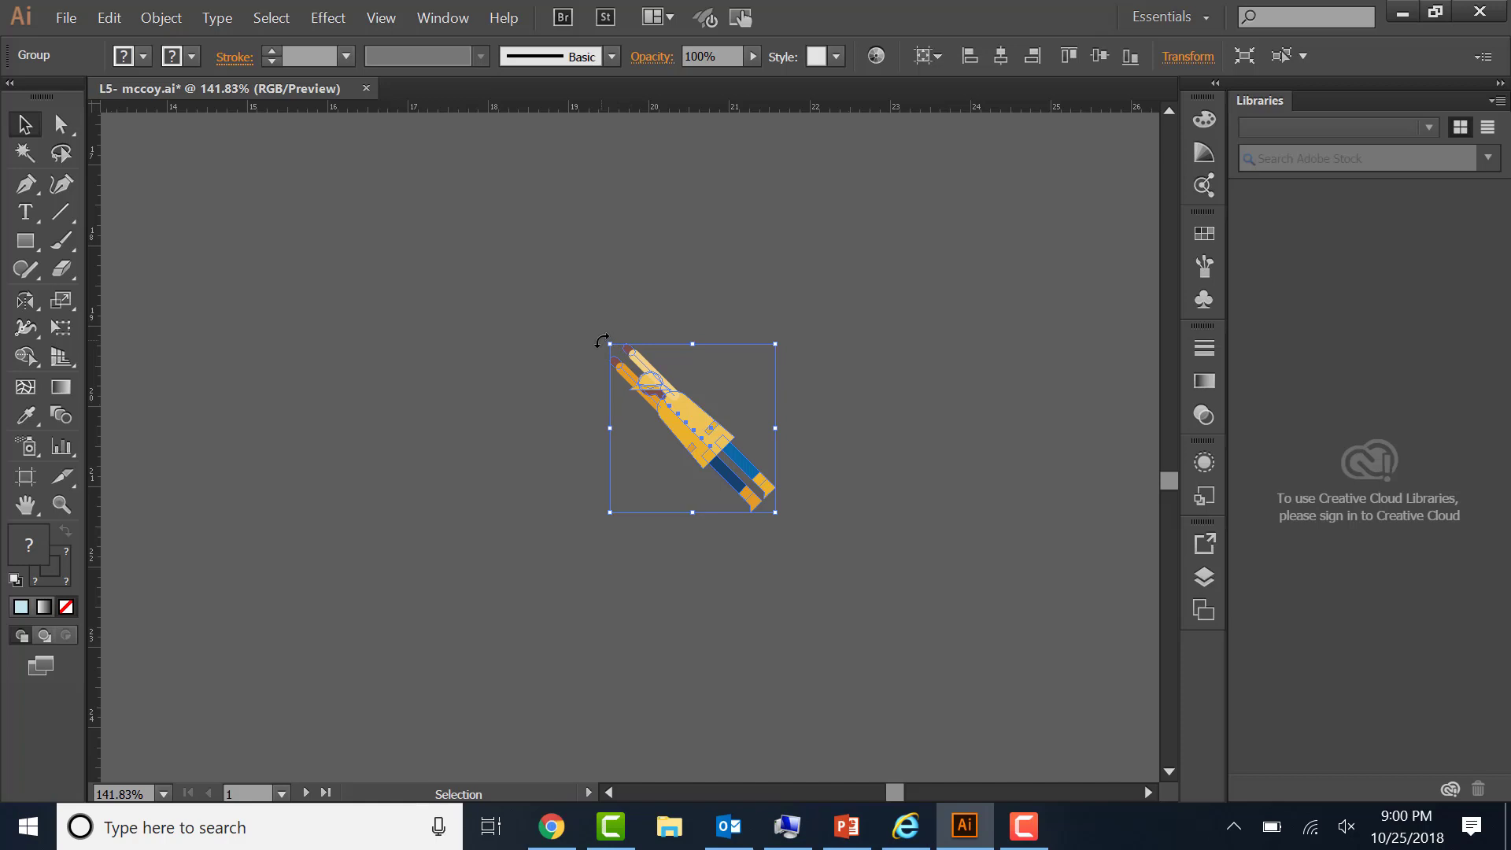
drag(600, 341, 551, 408)
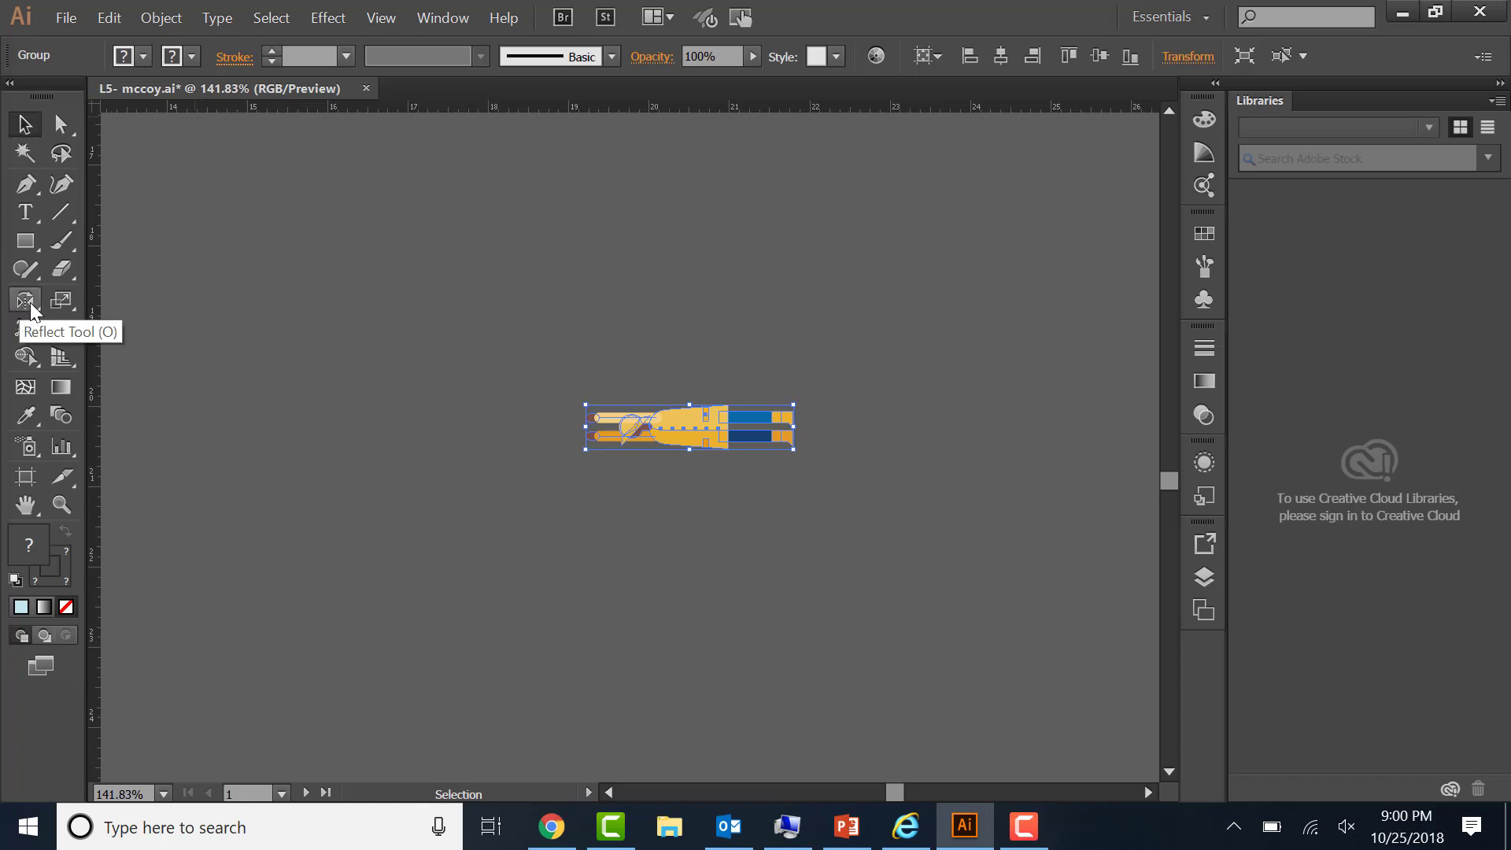
- Rotate a copy of the grey windmill blade by -90° around the lower end of its brown pole, keeping the original
drag(29, 302, 108, 305)
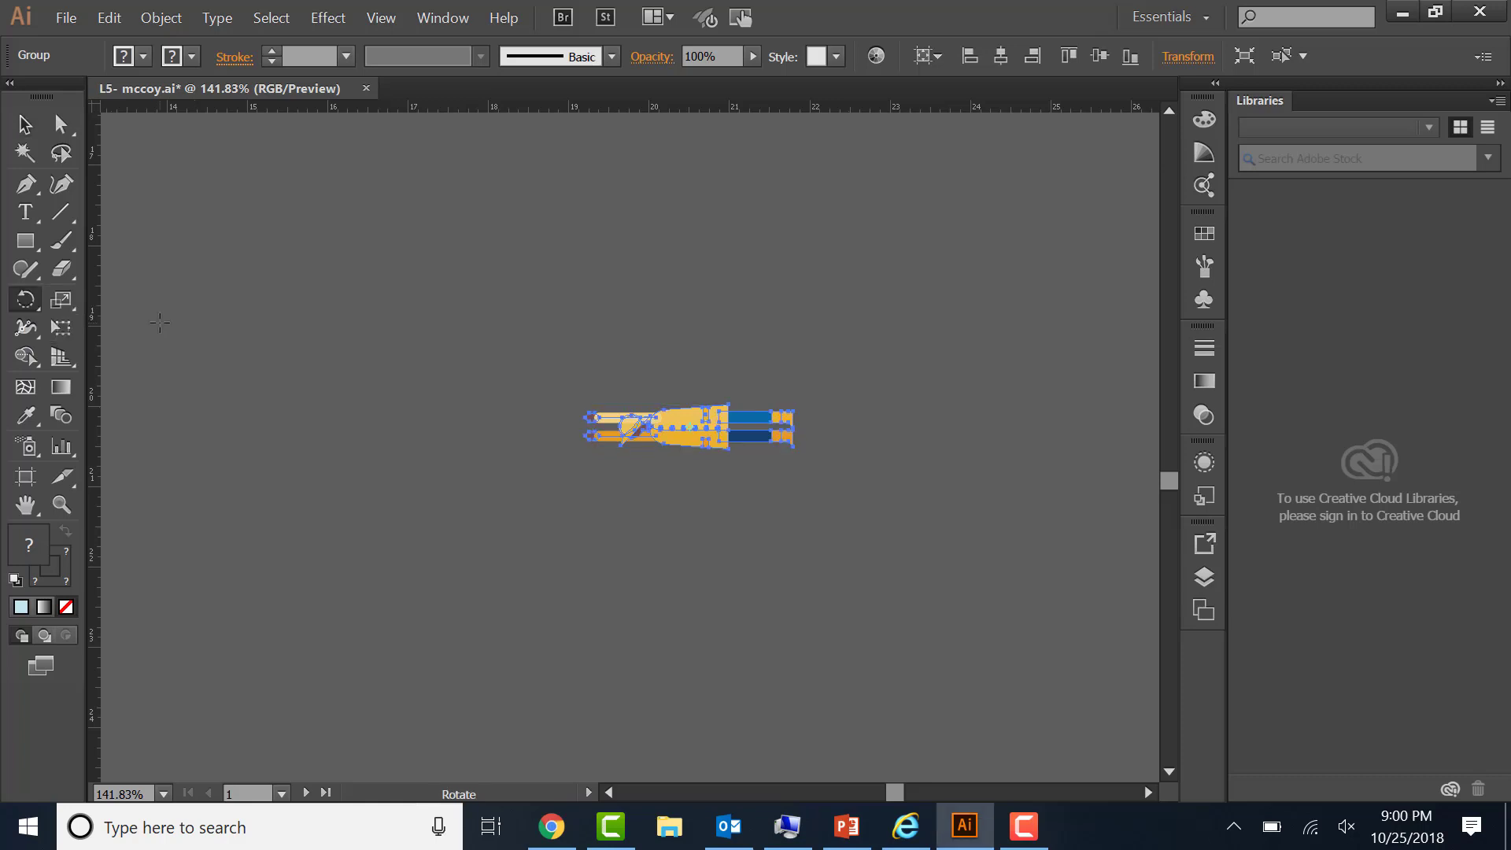
scroll(160, 323, left, 1)
scroll(160, 323, down, 1)
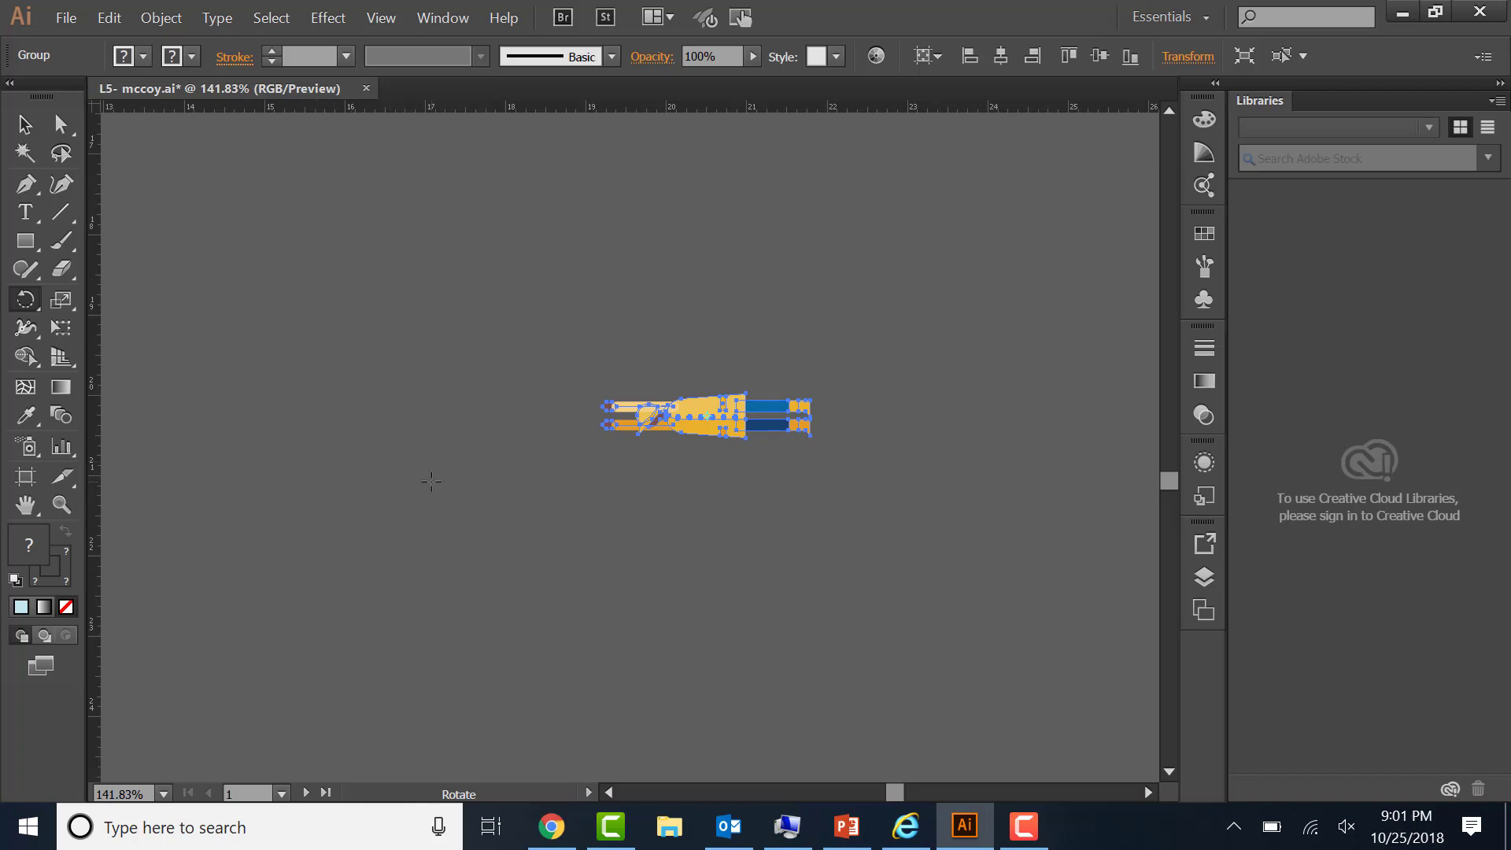
drag(412, 530, 799, 533)
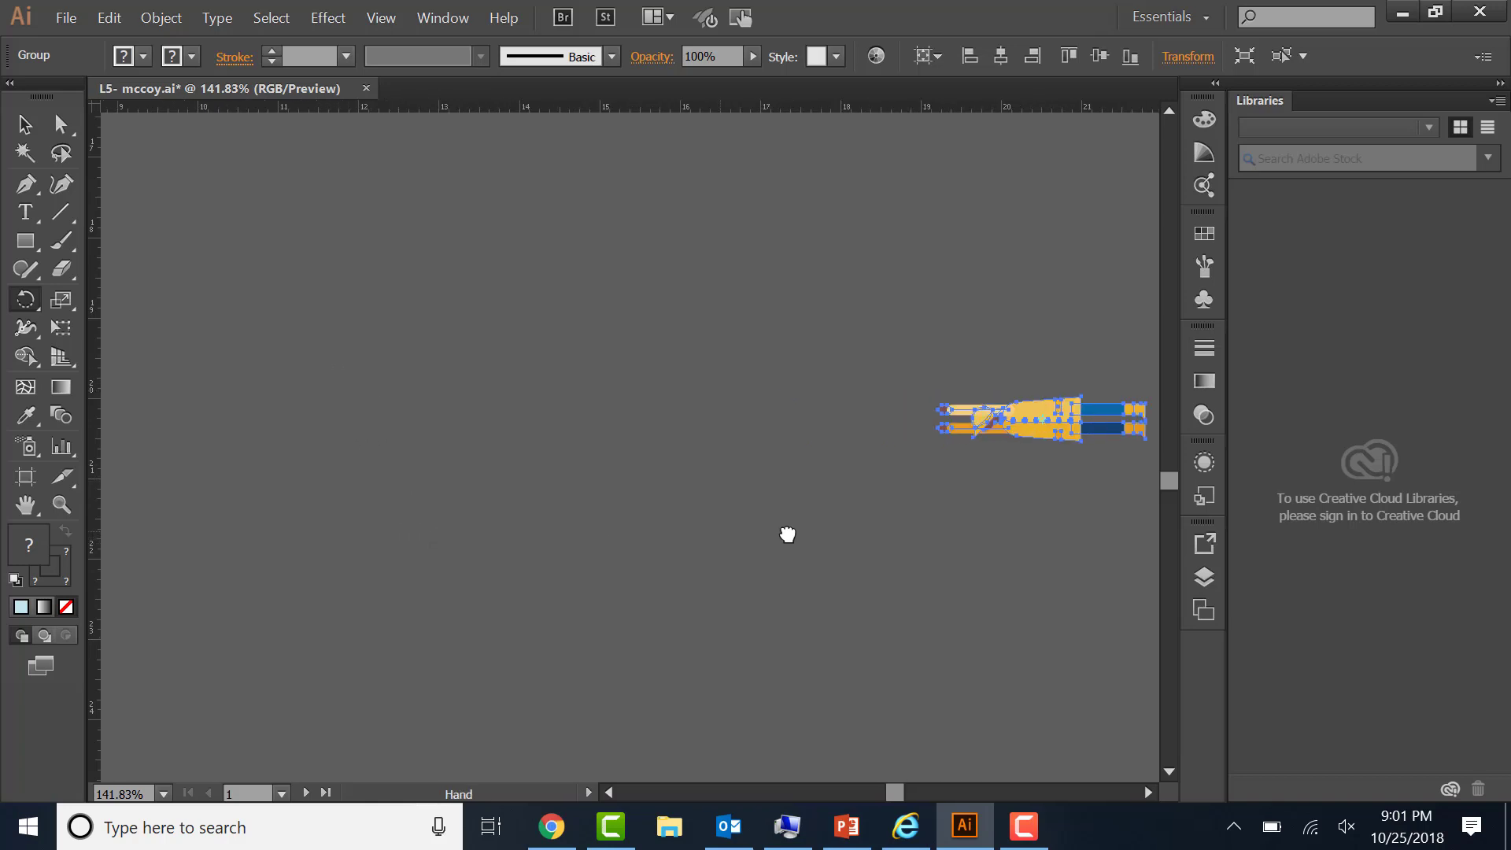
drag(524, 528, 961, 533)
mouse_move(435, 531)
mouse_down()
mouse_move(881, 533)
mouse_move(859, 533)
mouse_up()
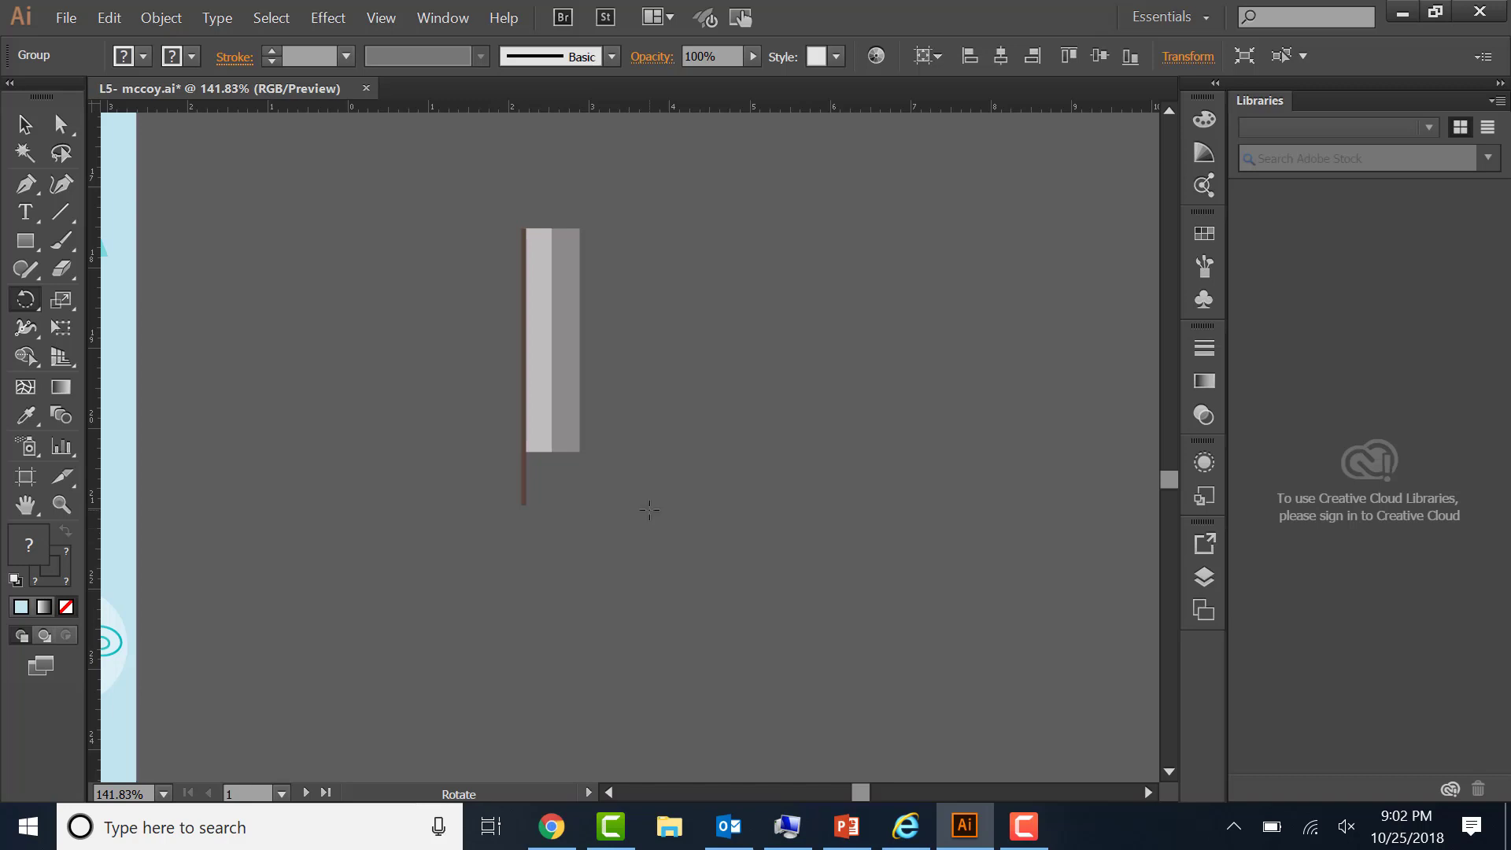
key(v)
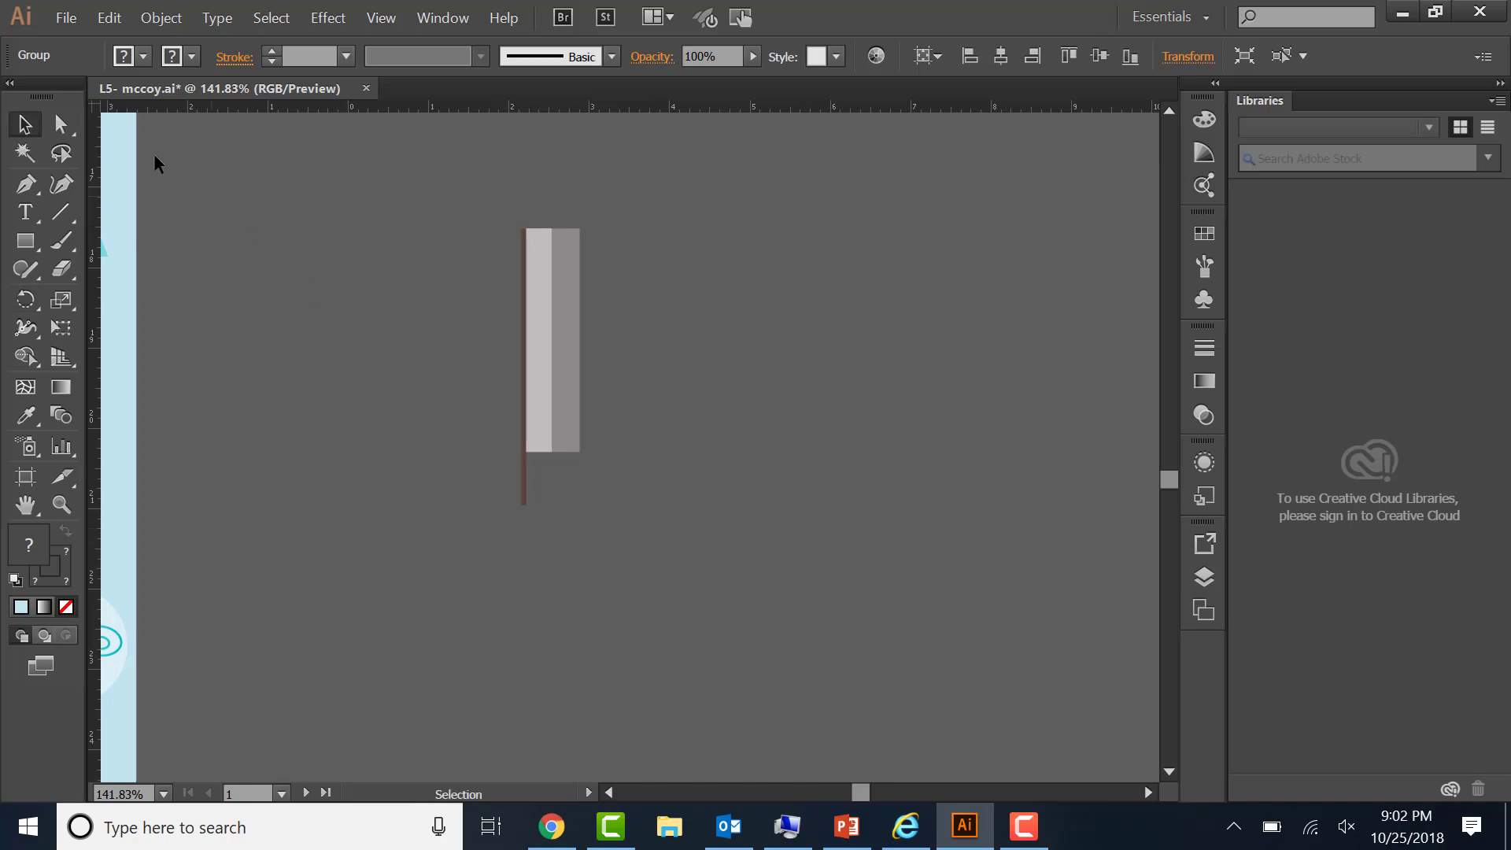
click(547, 332)
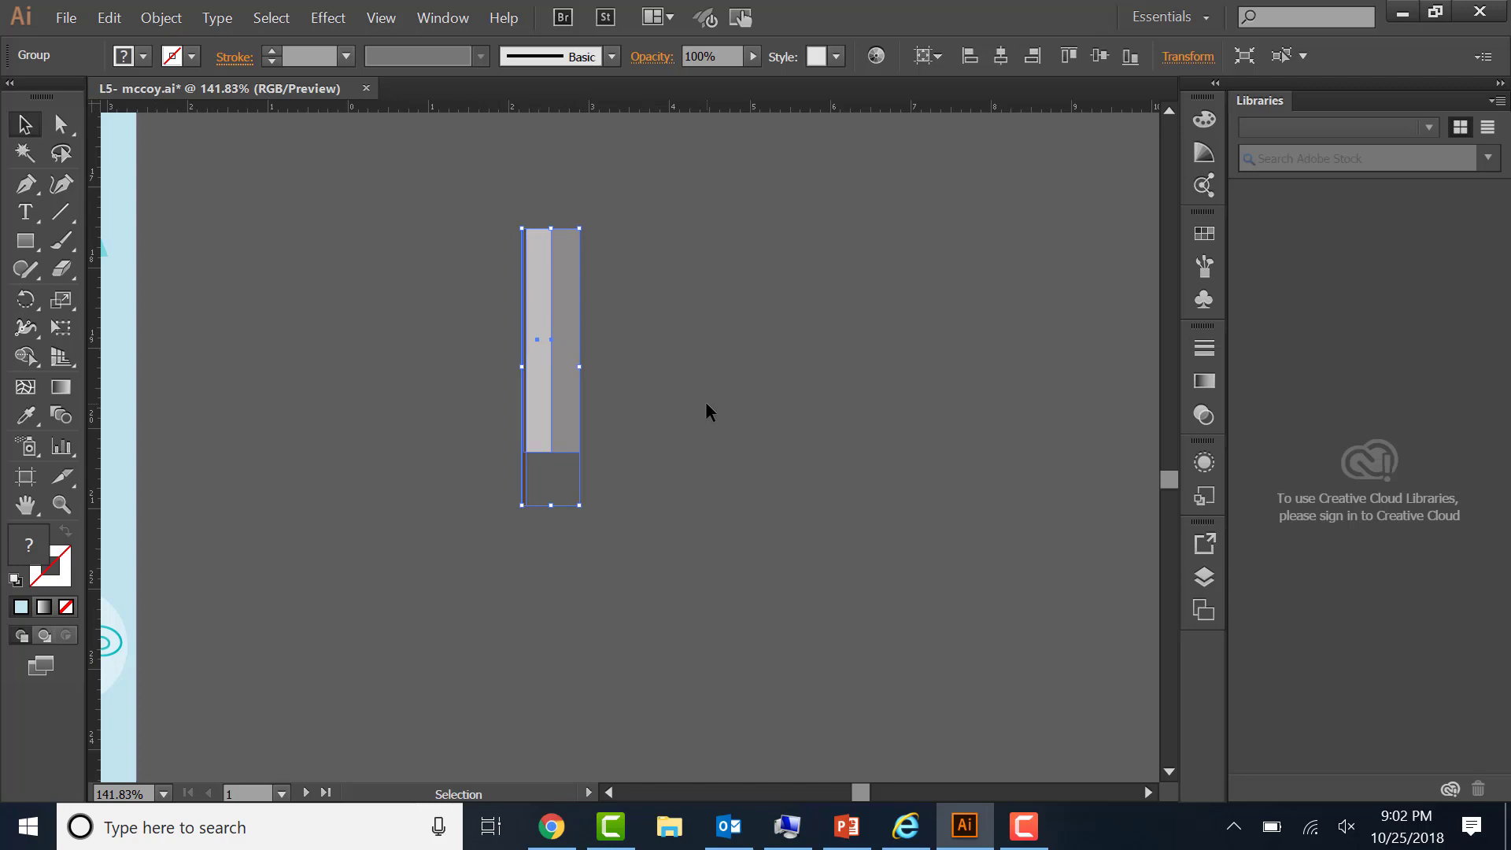
click(26, 301)
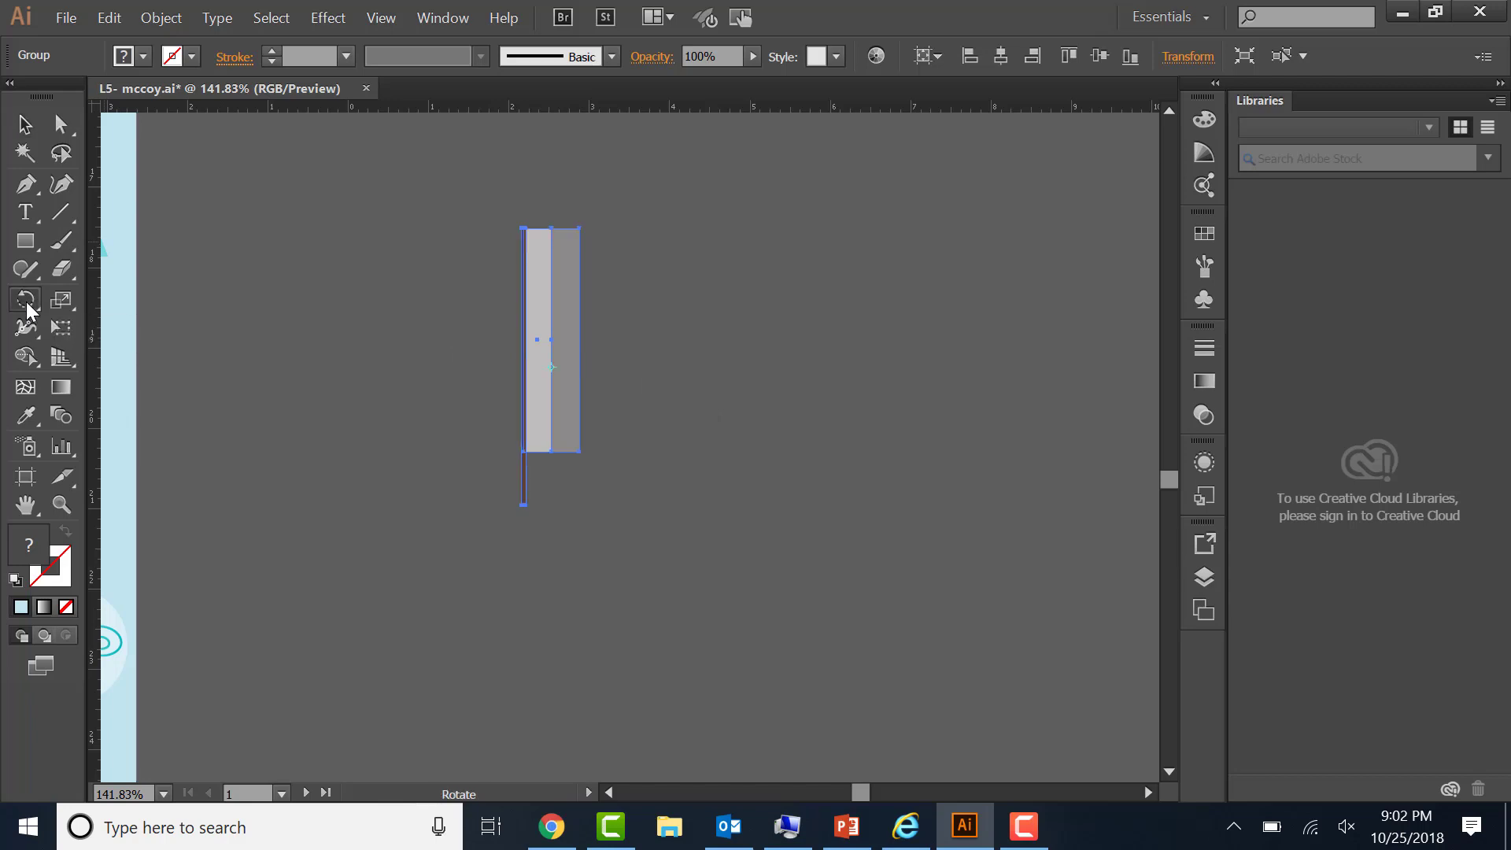
drag(28, 308, 121, 308)
click(525, 504)
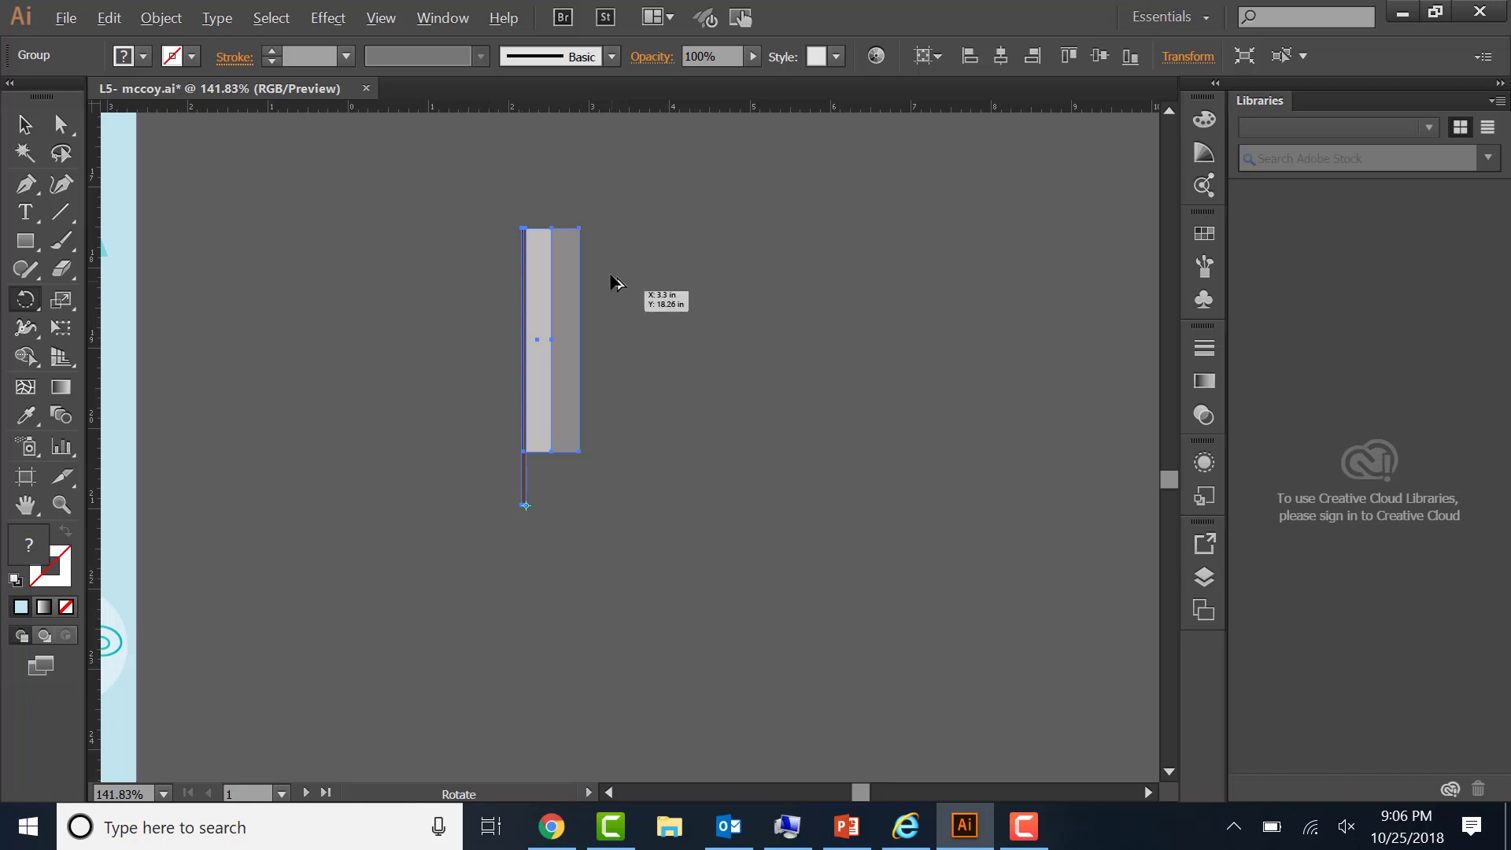
drag(622, 288, 750, 466)
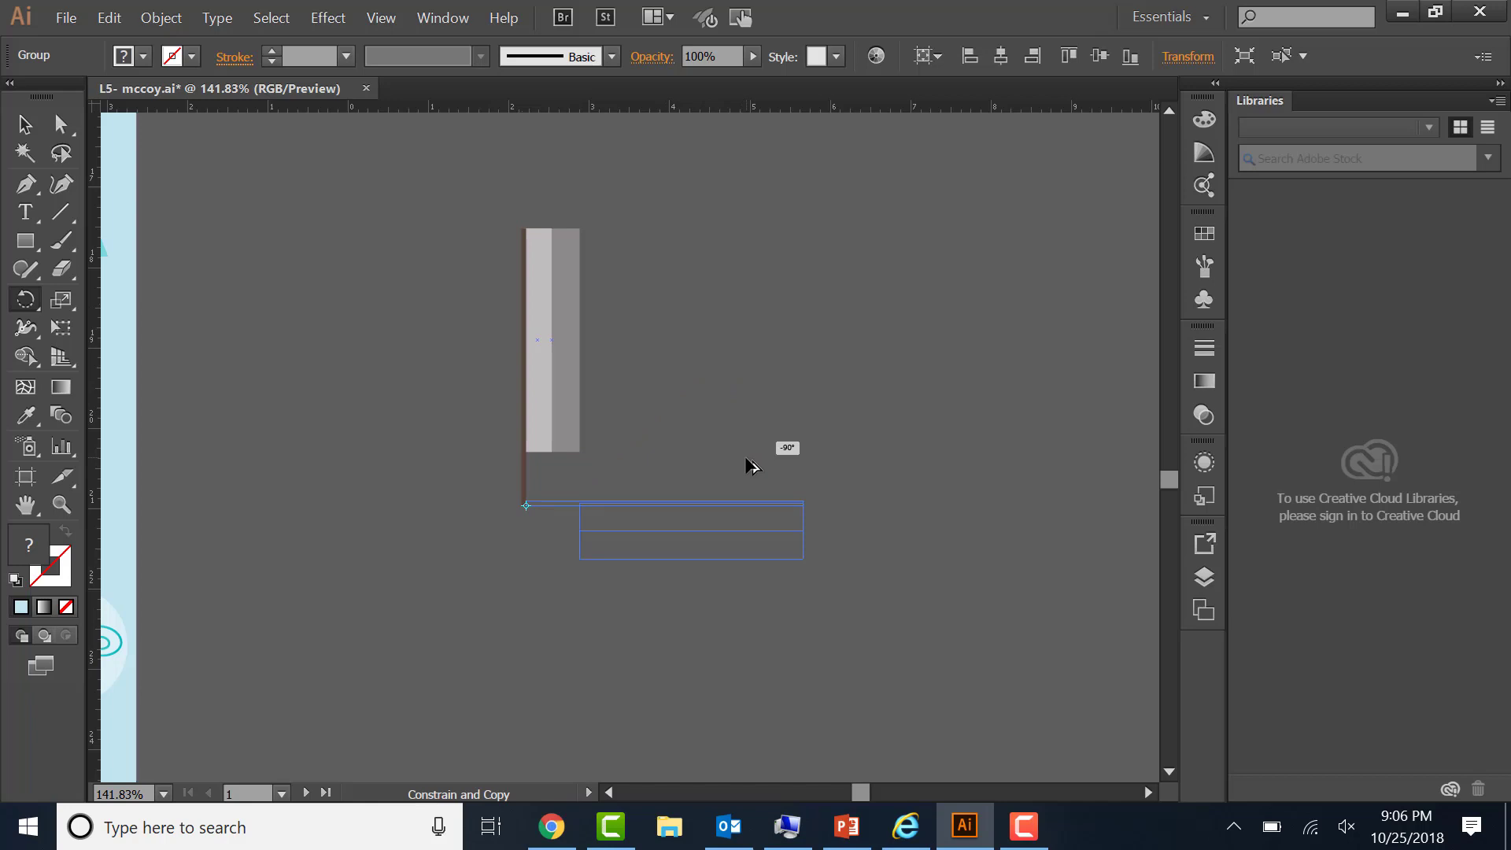
drag(750, 466, 749, 466)
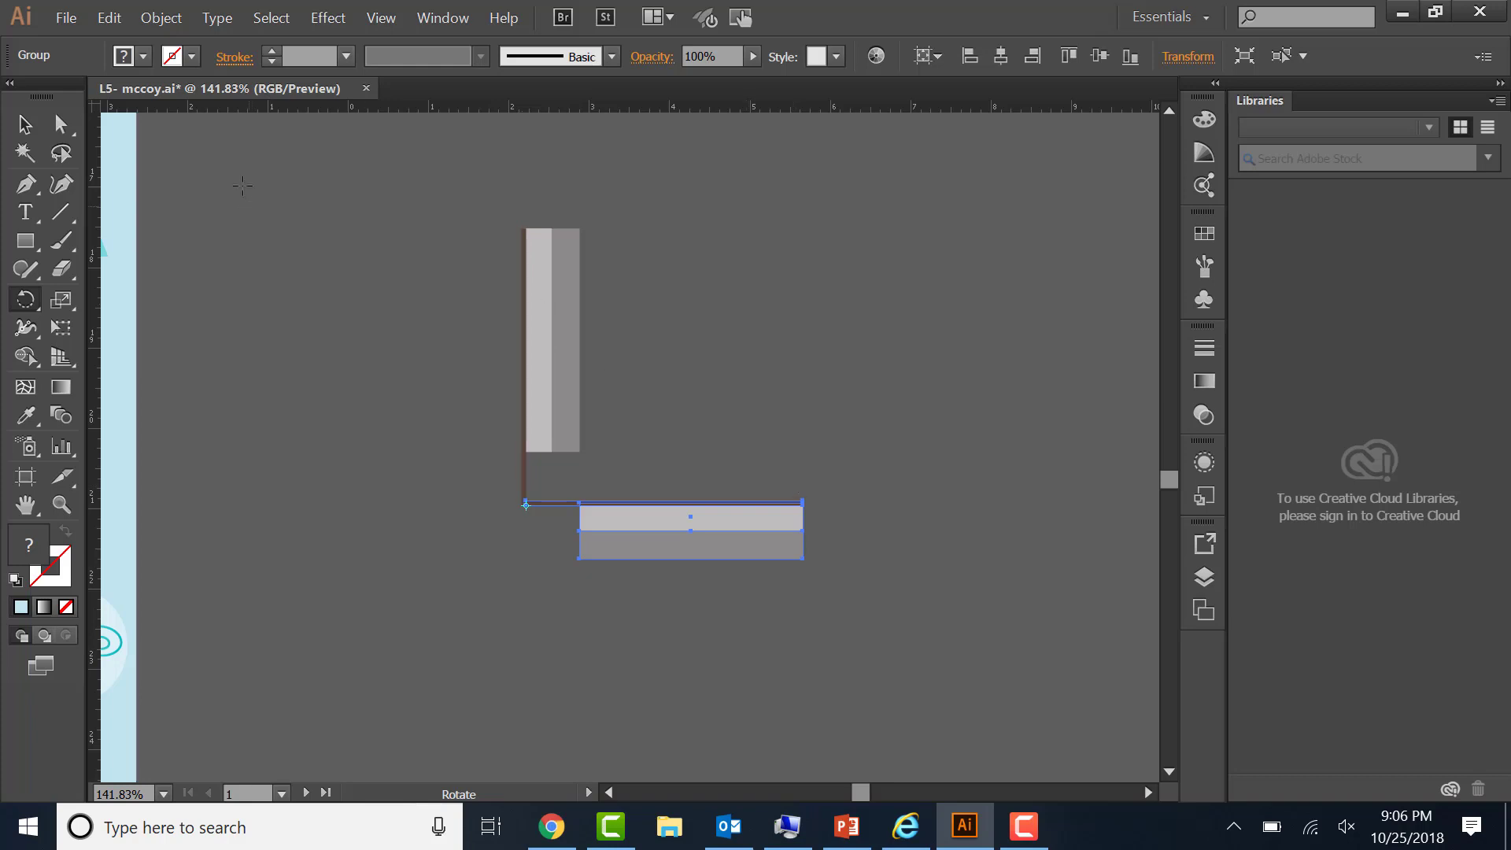
- Repeat the rotated-copy transformation twice to complete four windmill blades around the shared centre point
click(163, 22)
mouse_move(200, 47)
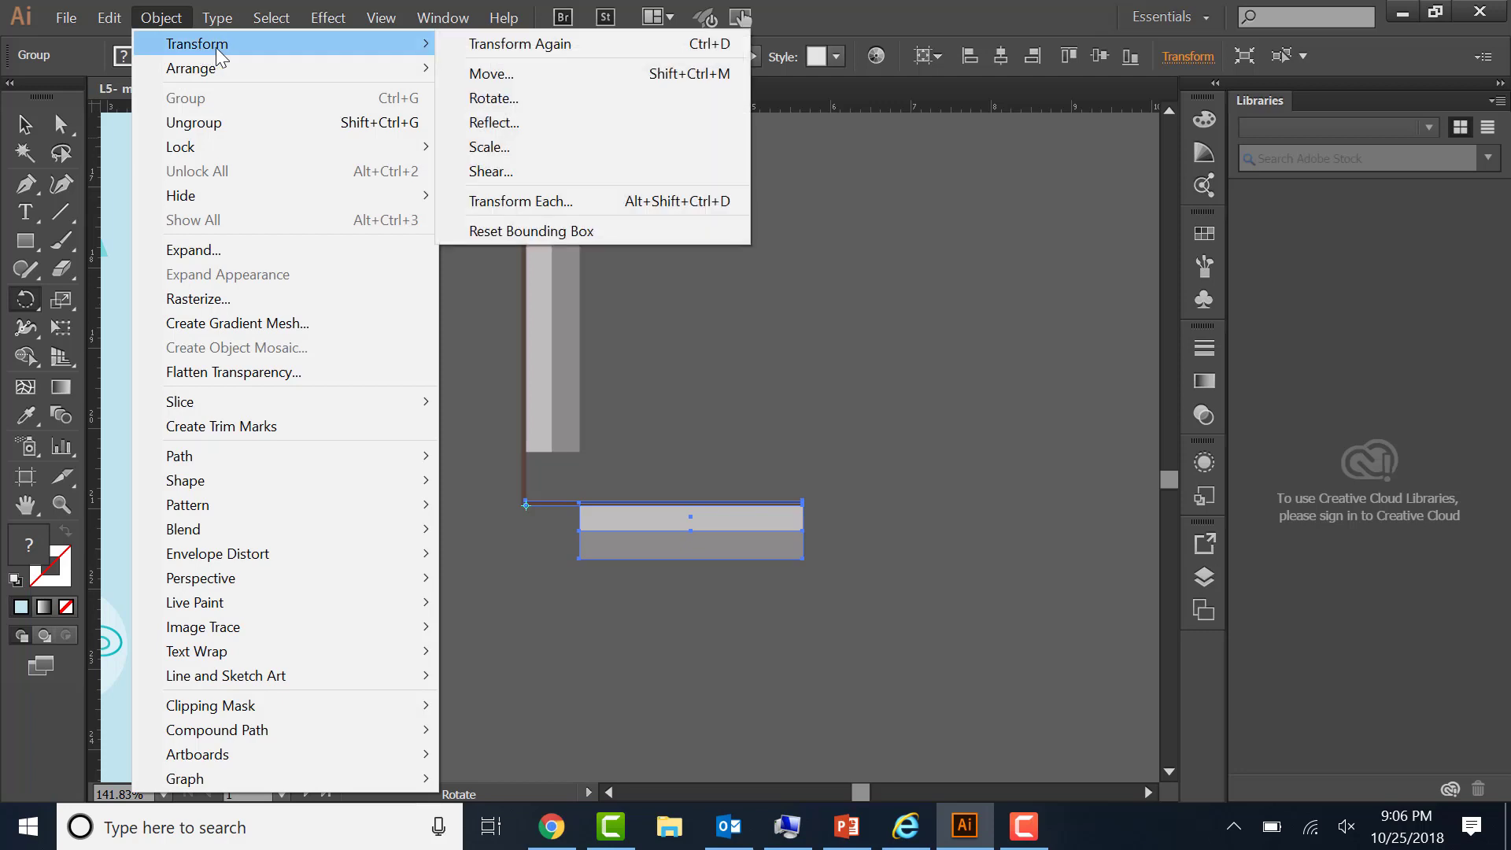
click(481, 51)
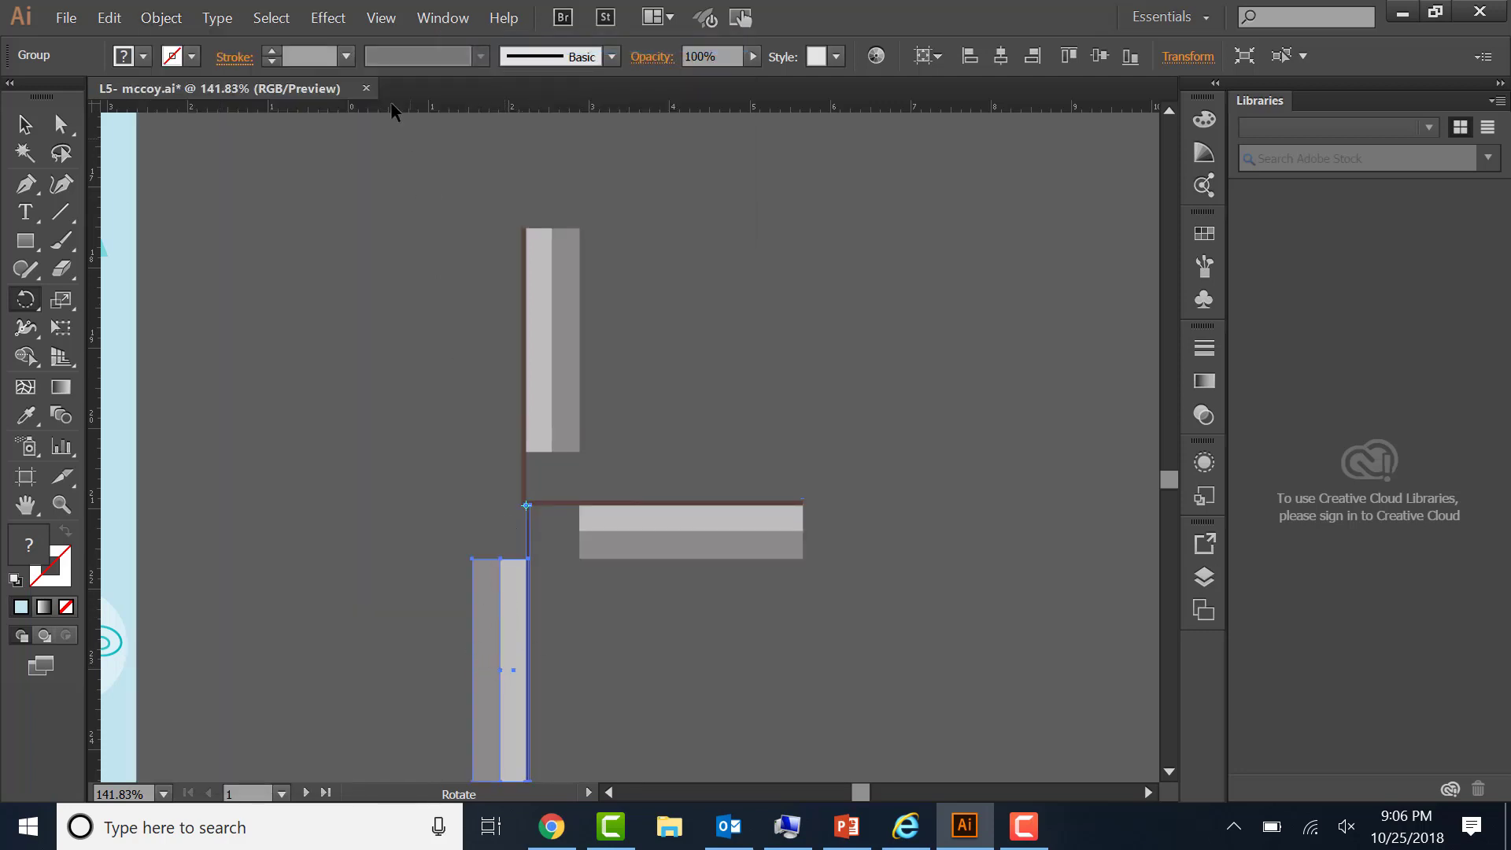
click(154, 17)
mouse_move(197, 44)
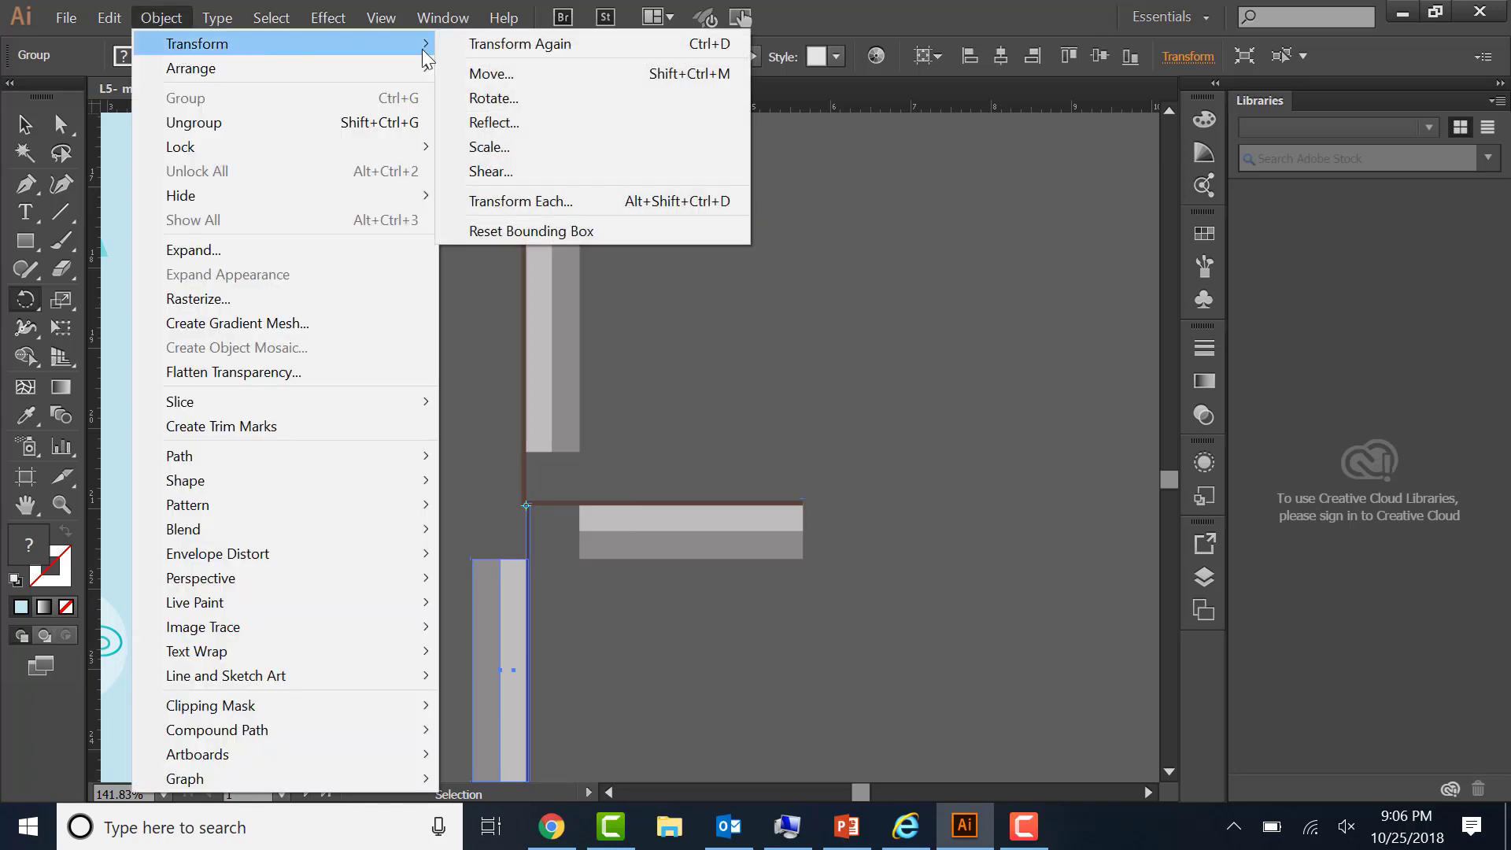
click(537, 44)
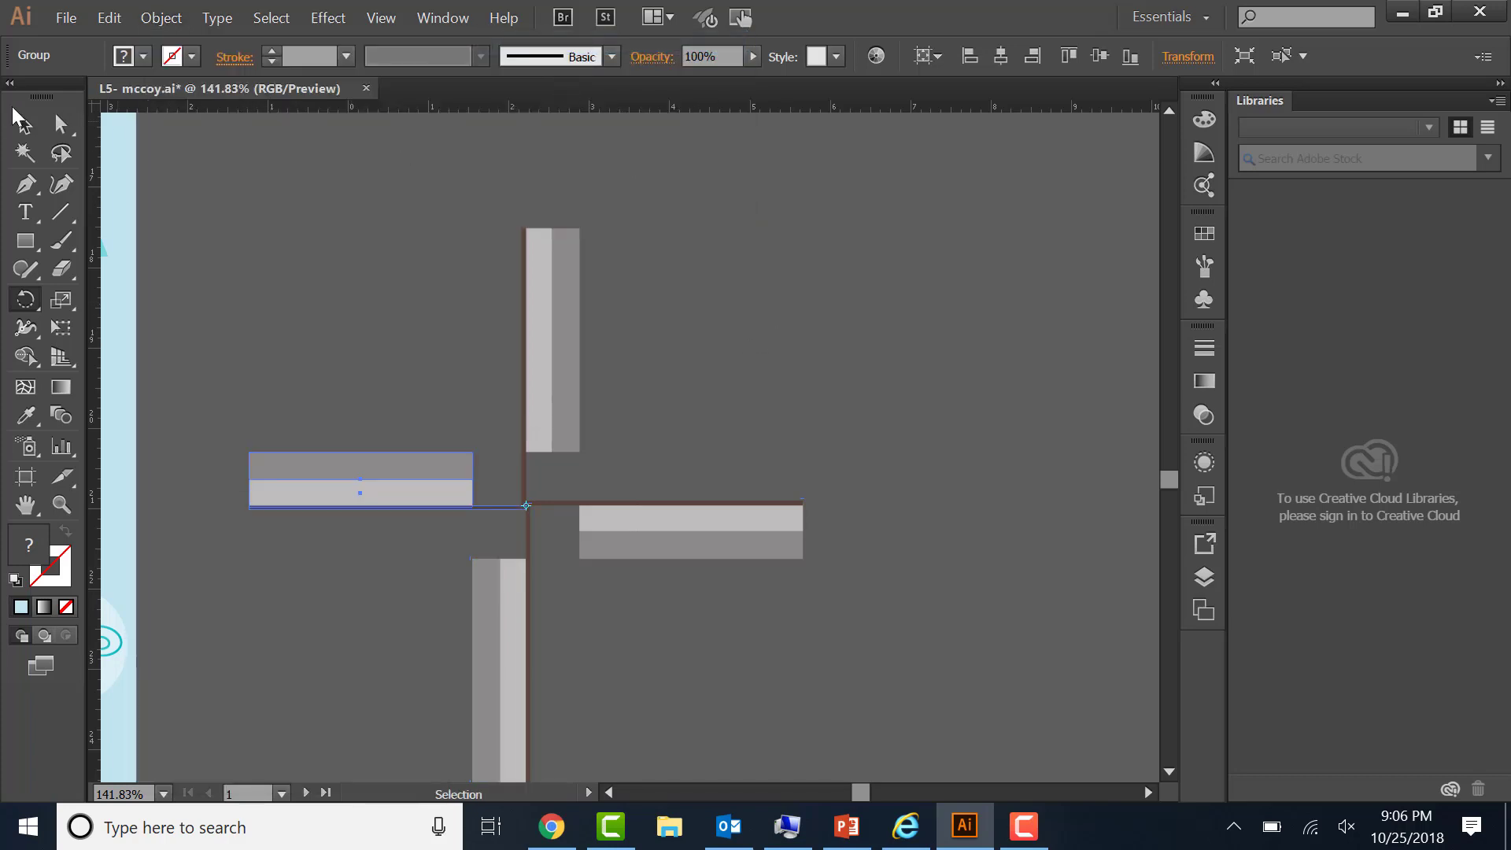
click(24, 124)
click(270, 230)
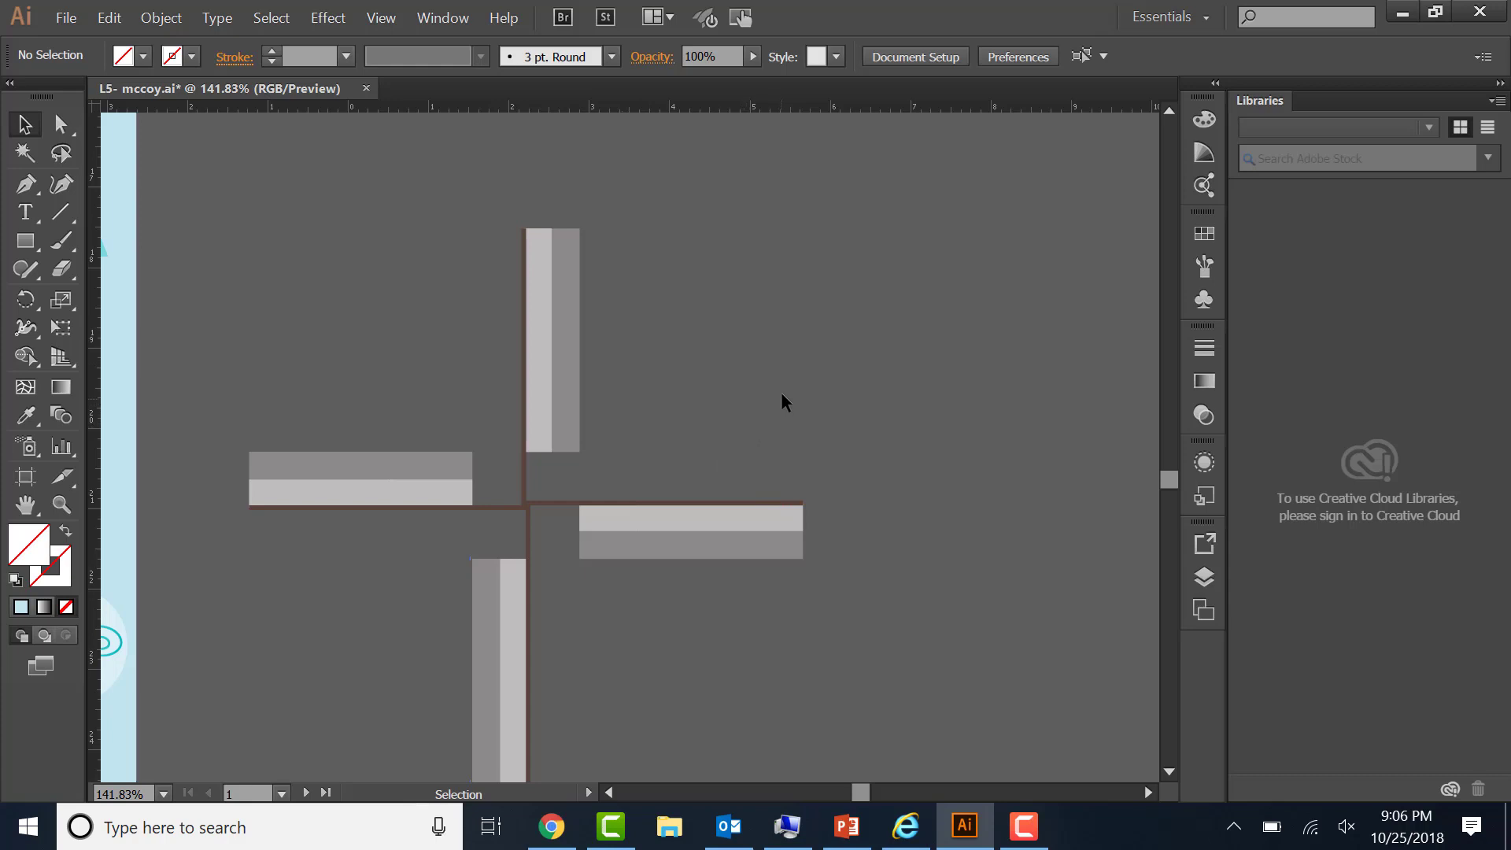
- Group all four windmill blades into one object
drag(207, 155, 832, 730)
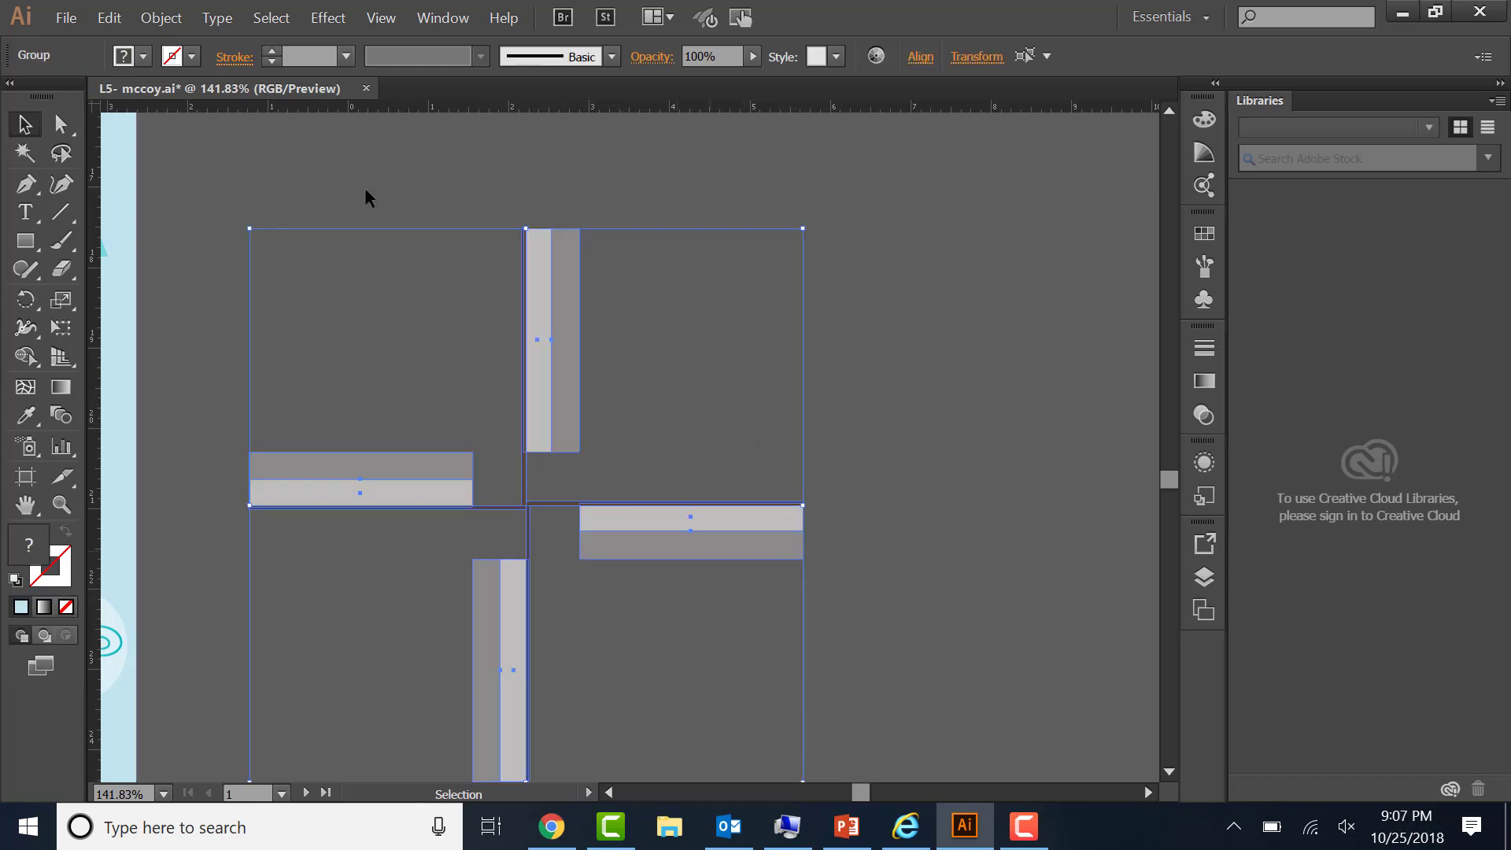
click(178, 17)
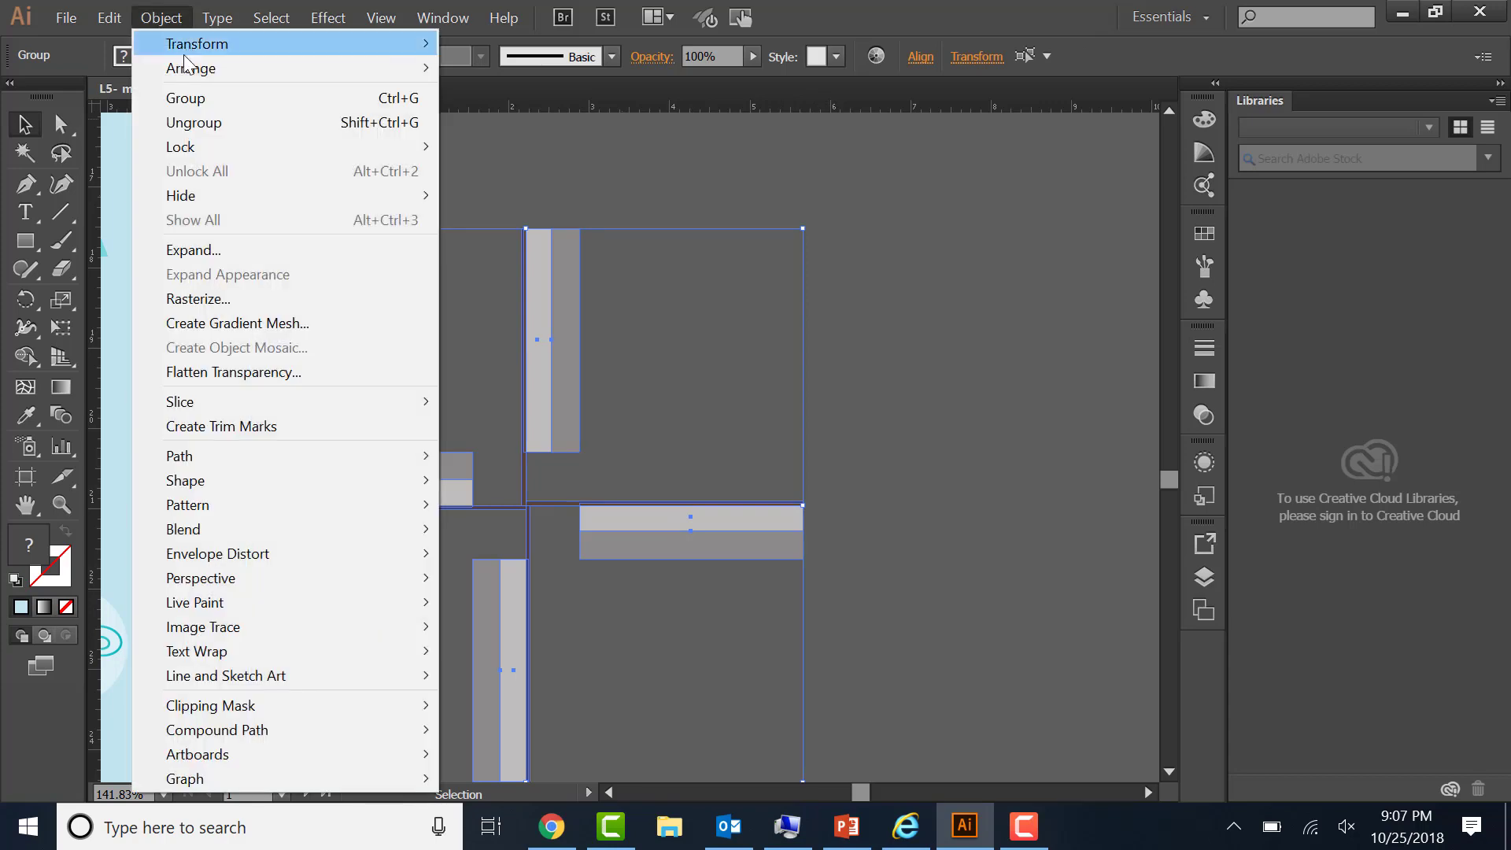
click(192, 97)
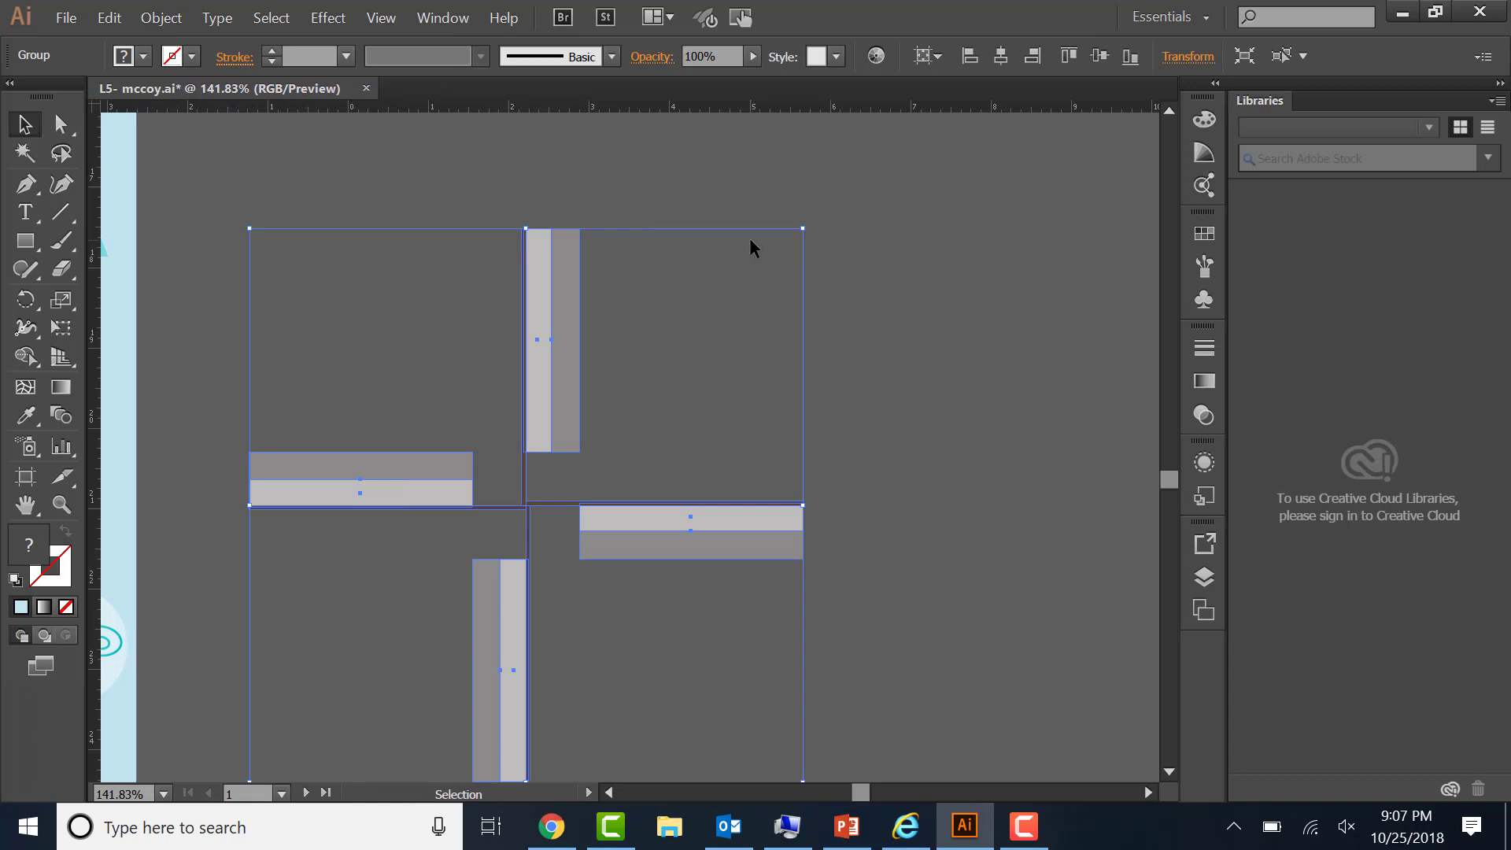
- Rotate the grouped windmill blades by 45° so they form an X
click(26, 300)
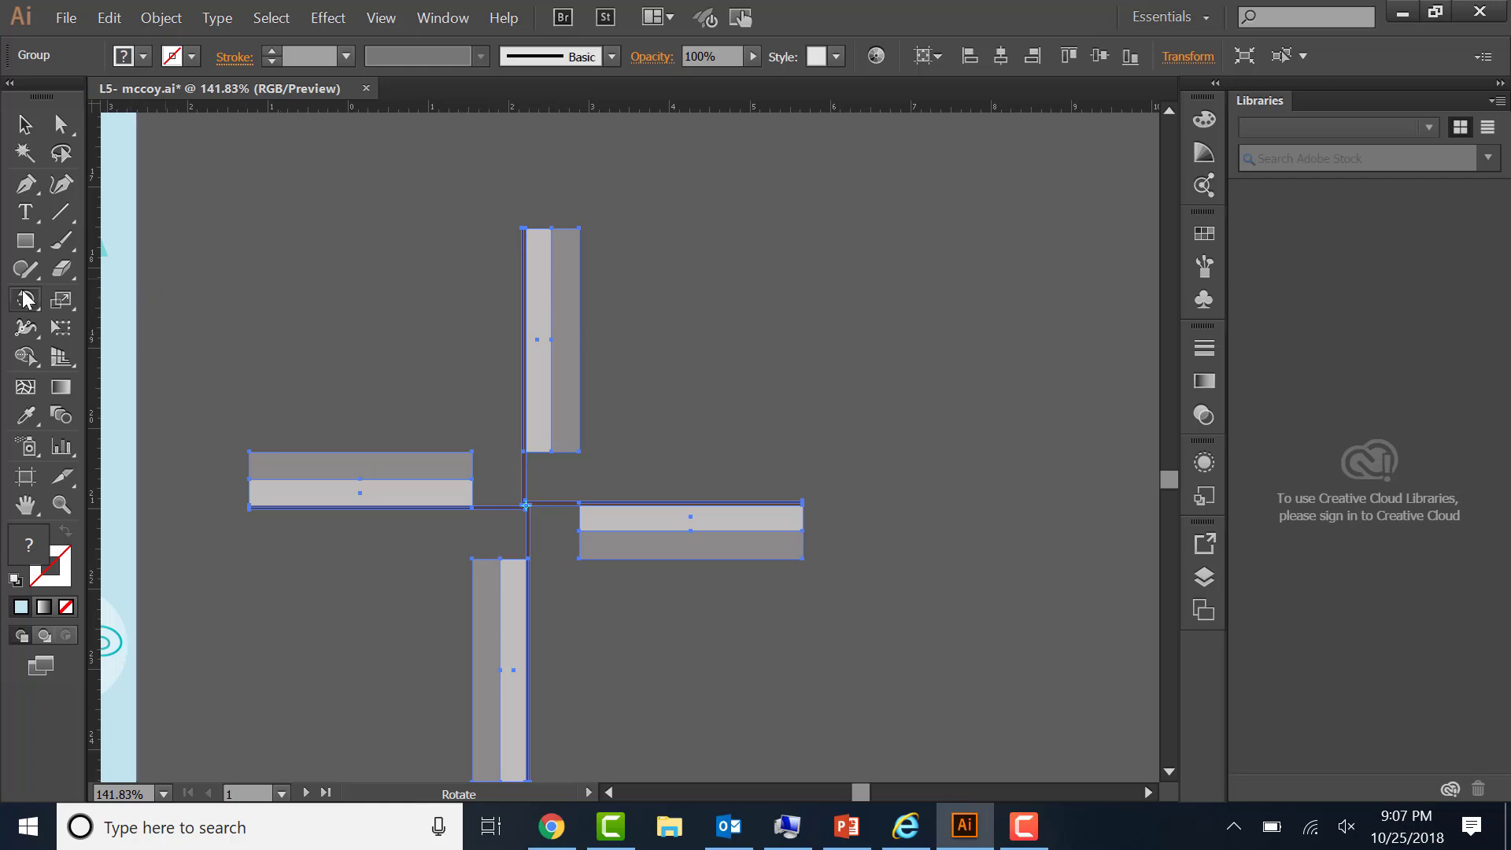
double_click(26, 300)
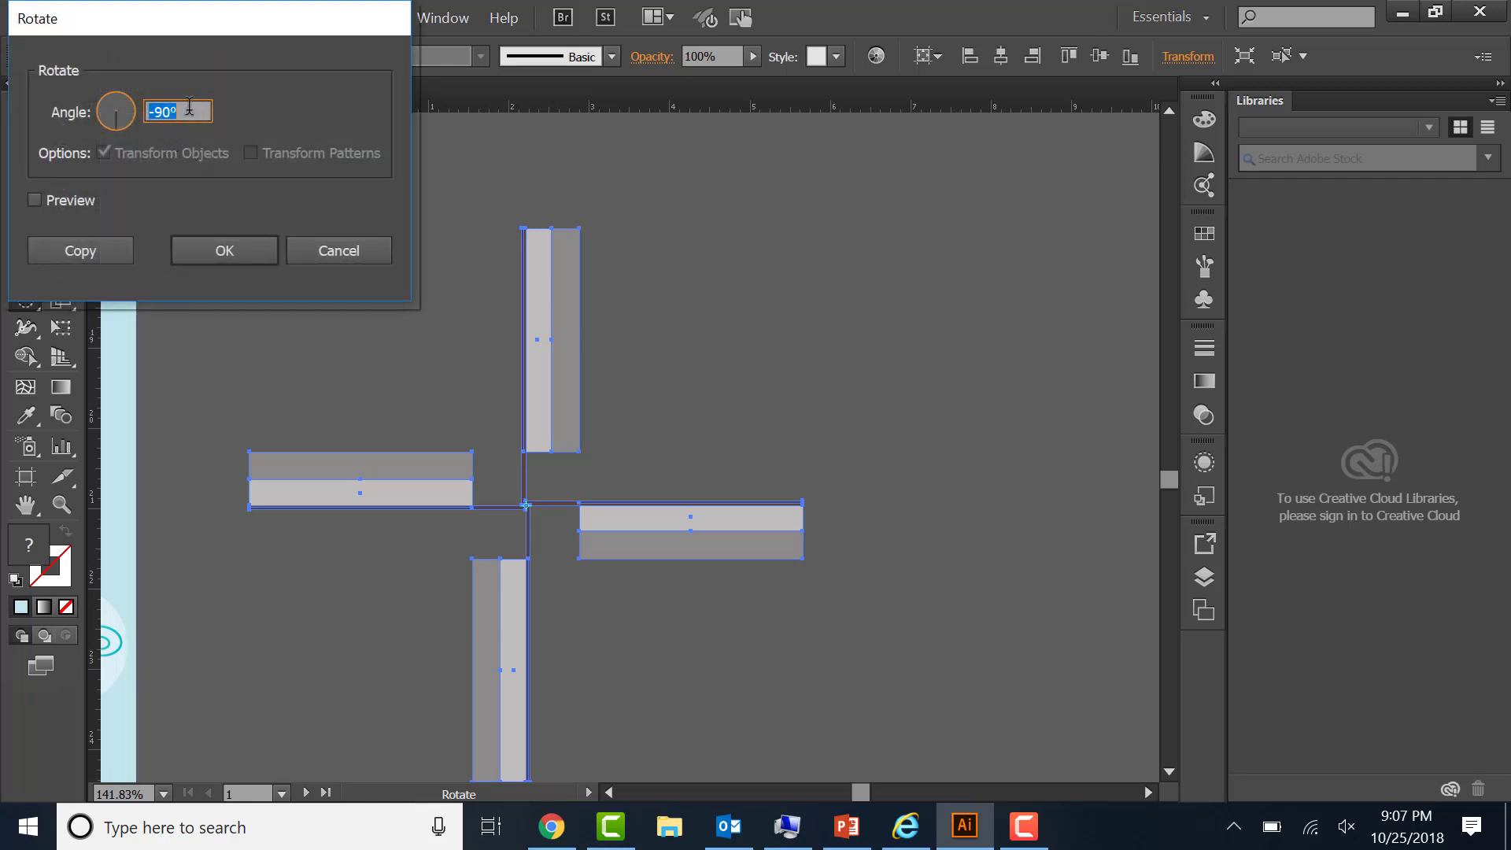
text(45)
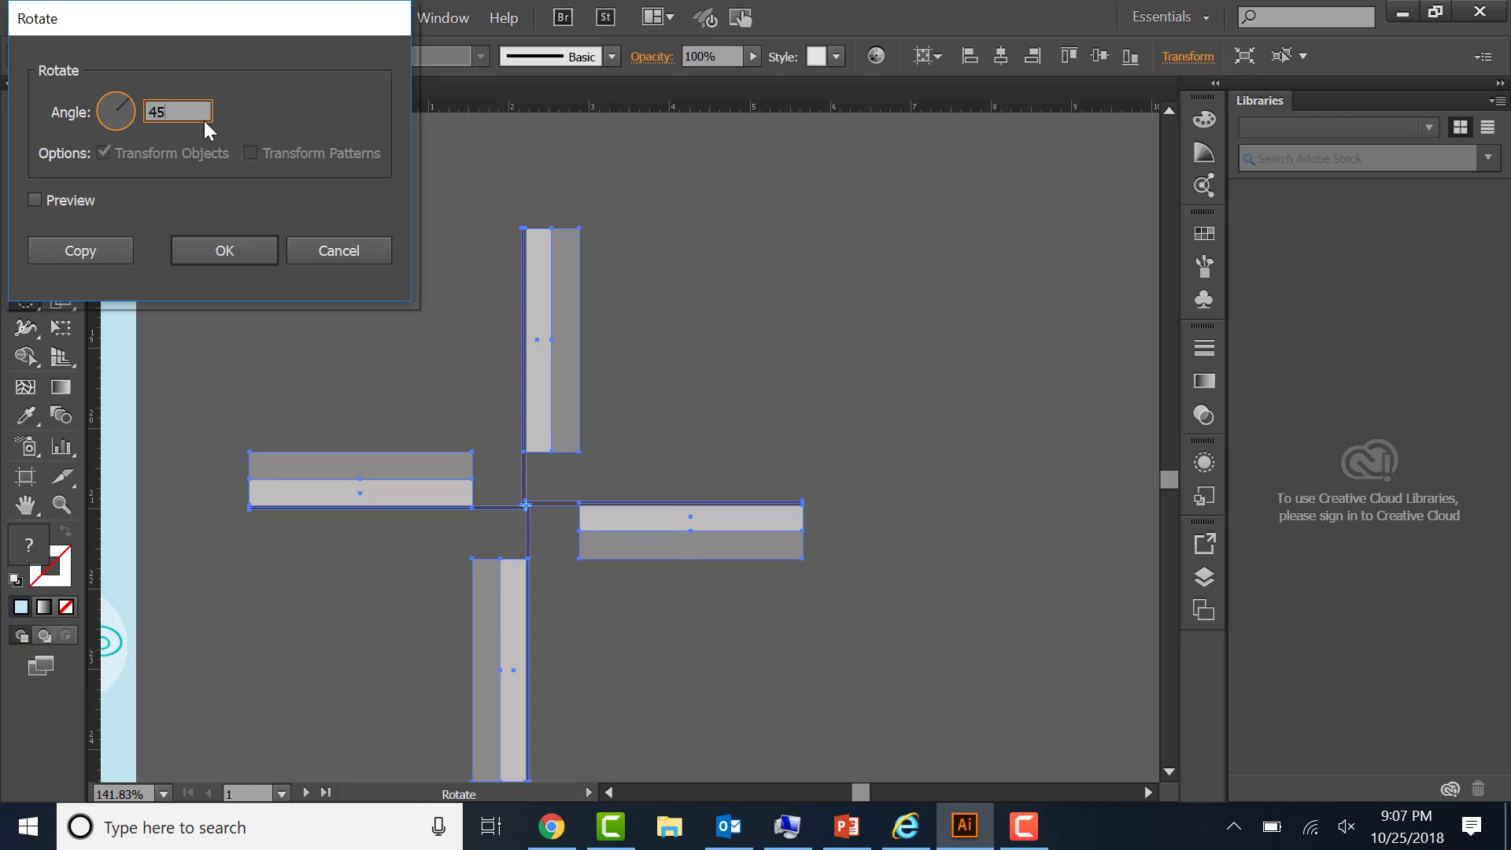
click(236, 253)
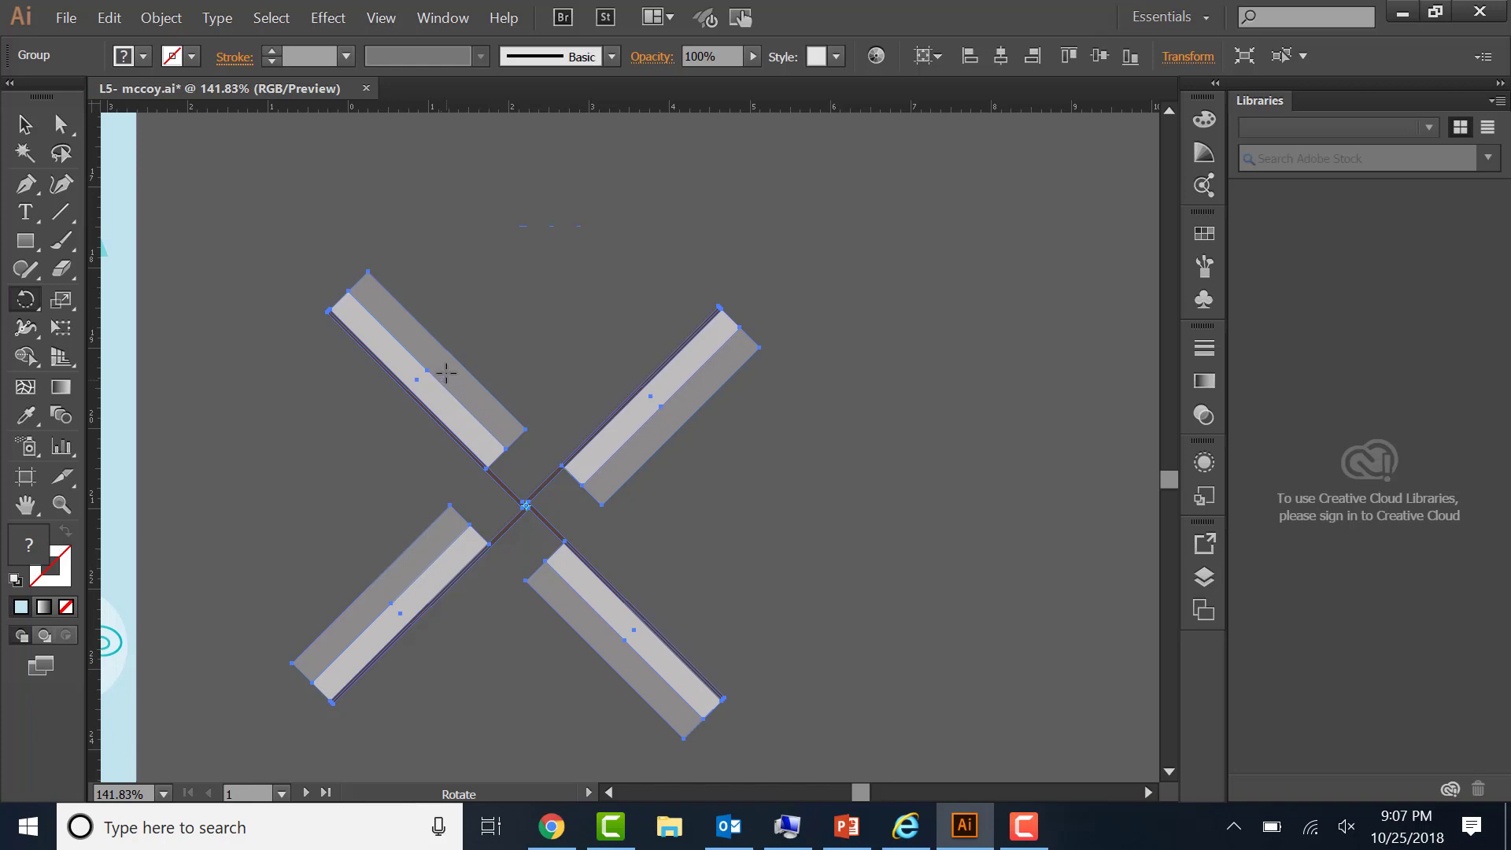
- Move the blade group onto the top of the windmill tower in the infographic and save the document
click(24, 126)
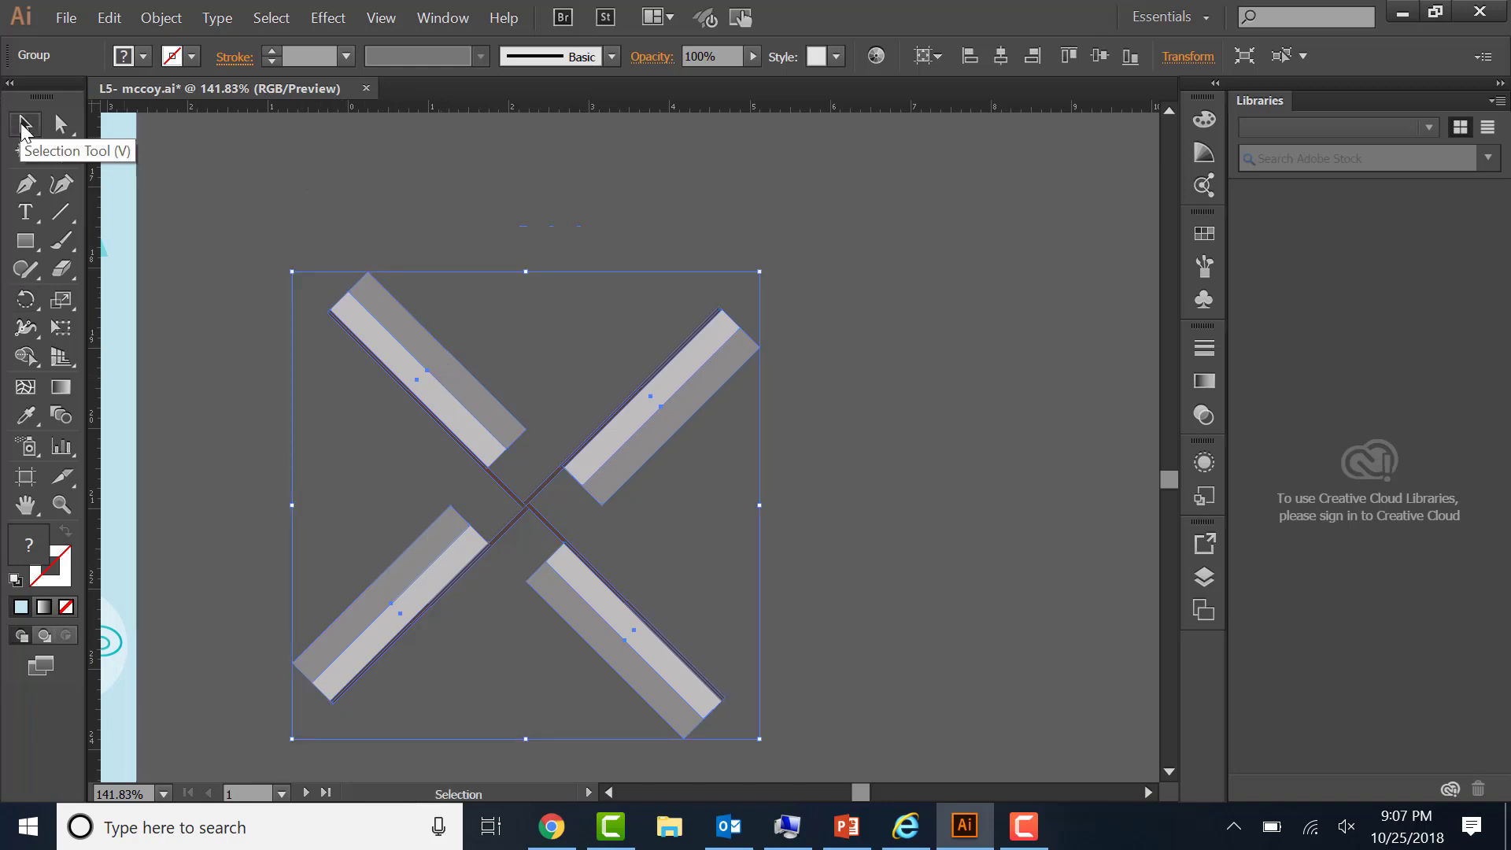
click(386, 19)
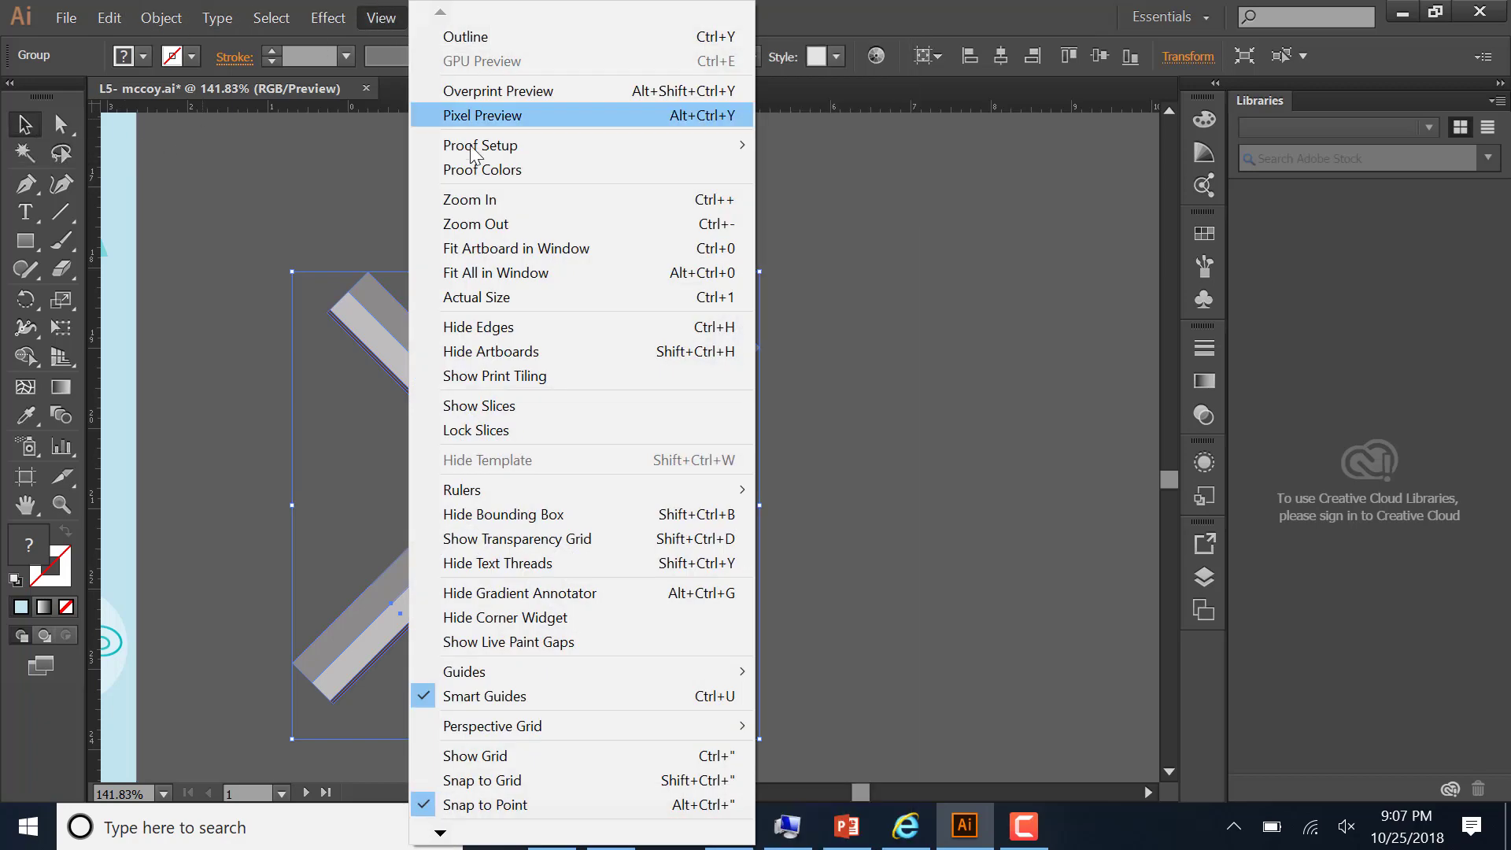
click(504, 273)
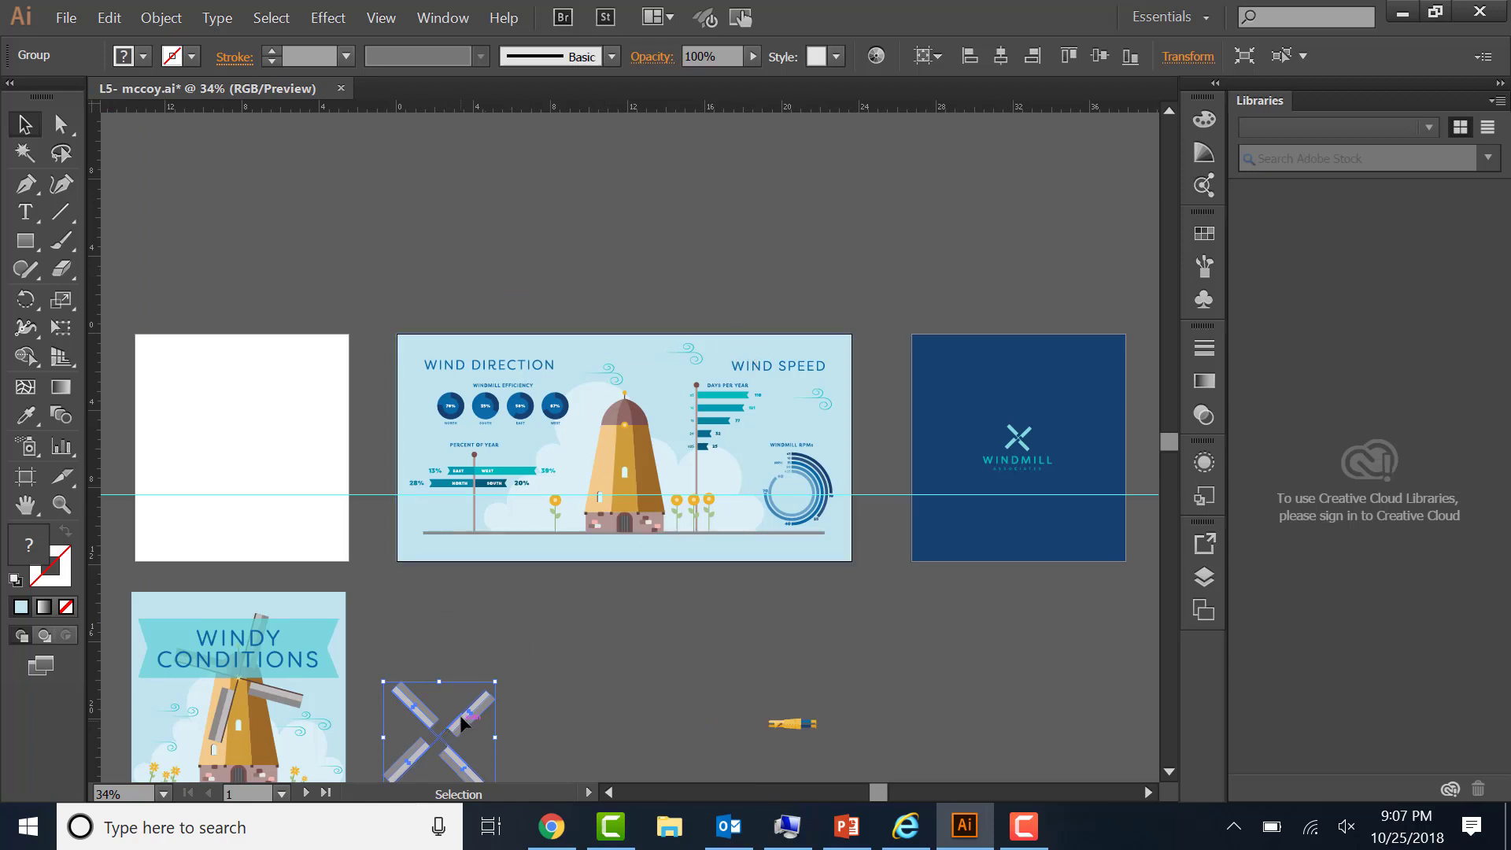
drag(459, 715, 646, 371)
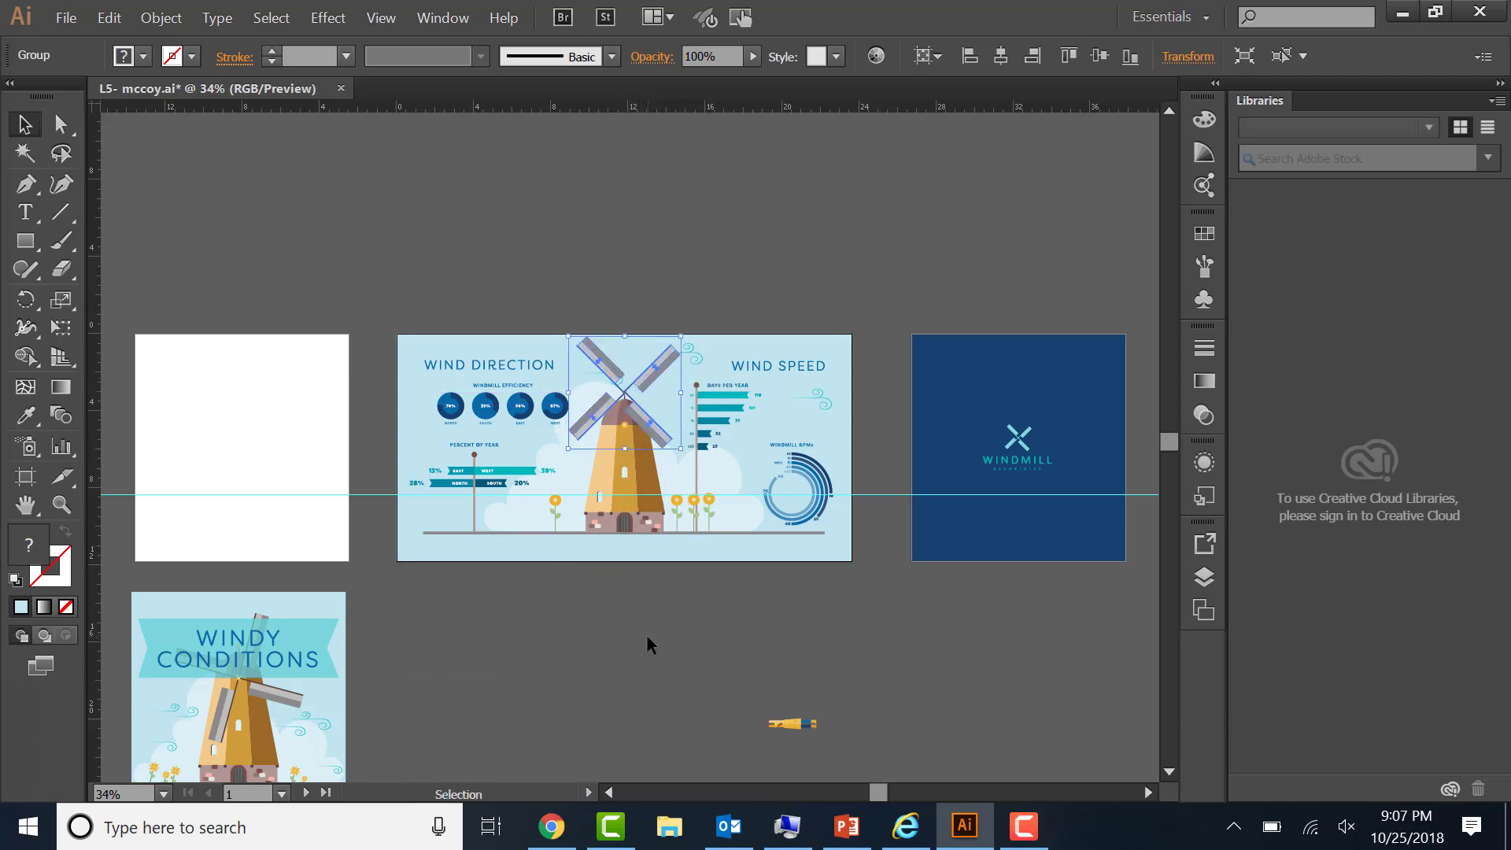
click(648, 636)
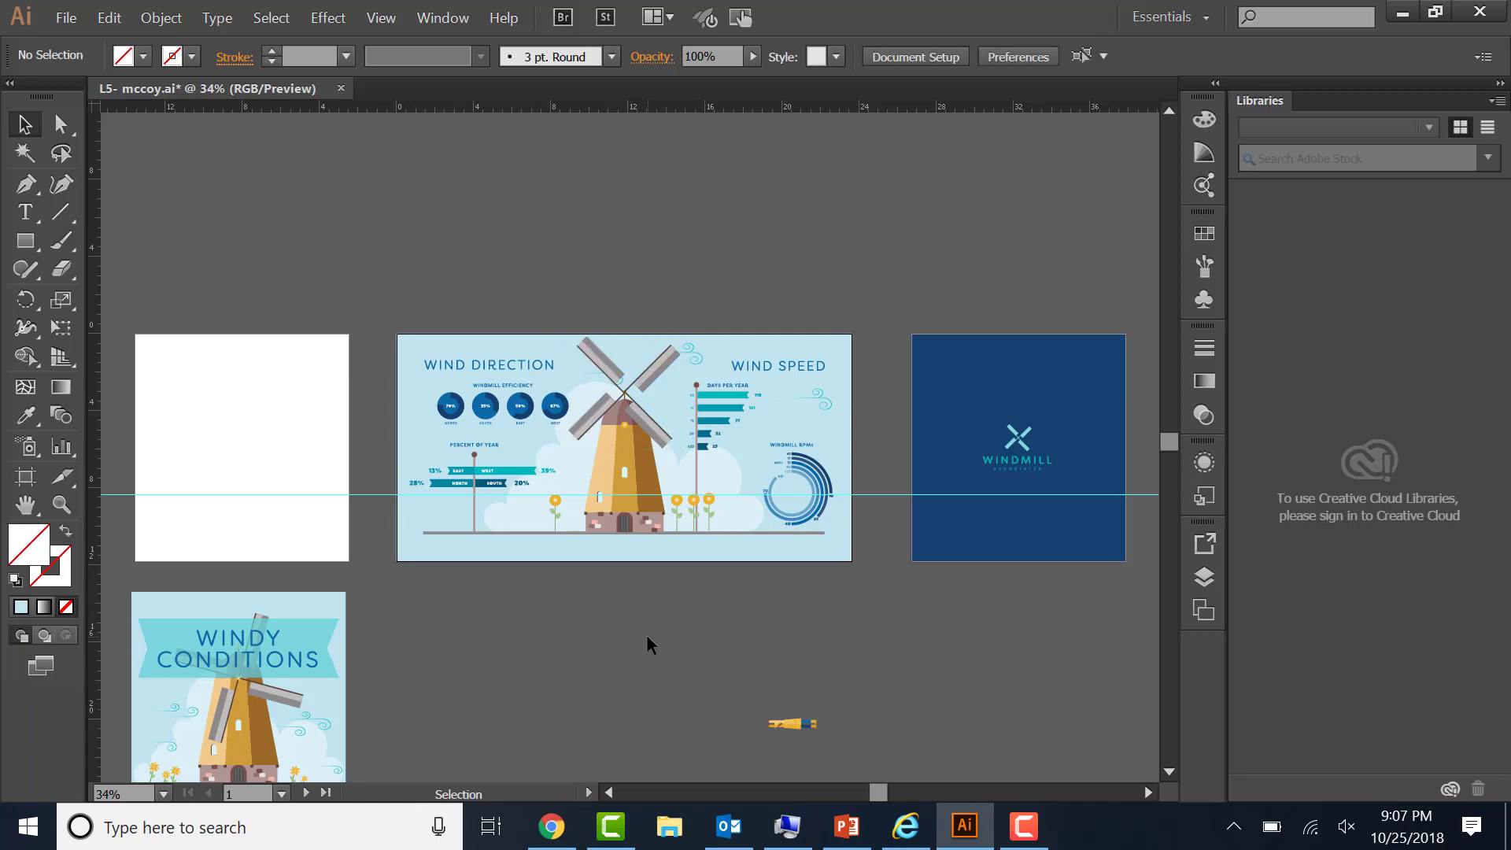
click(71, 19)
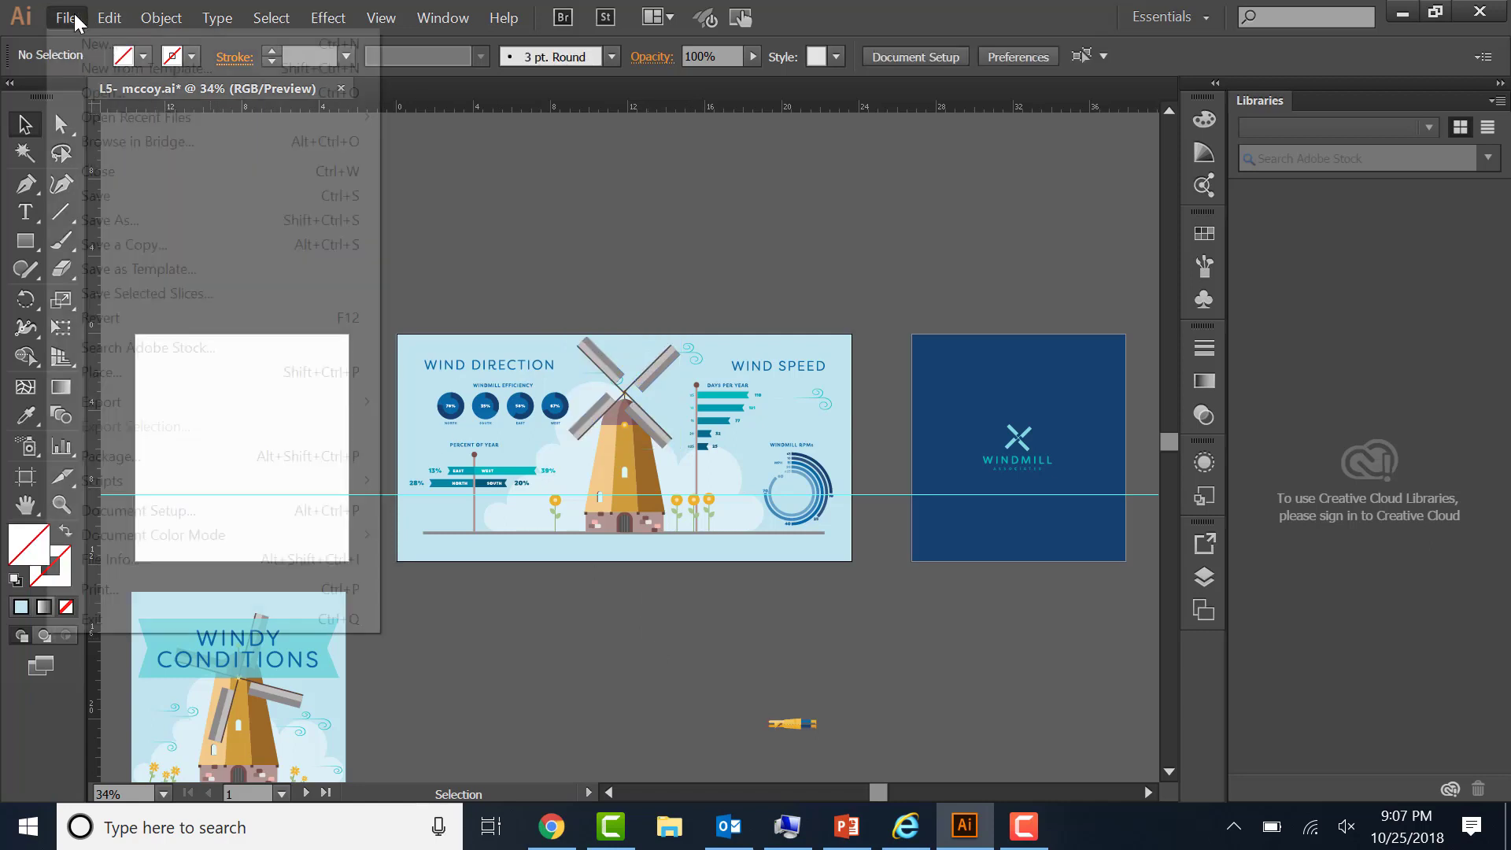
click(108, 196)
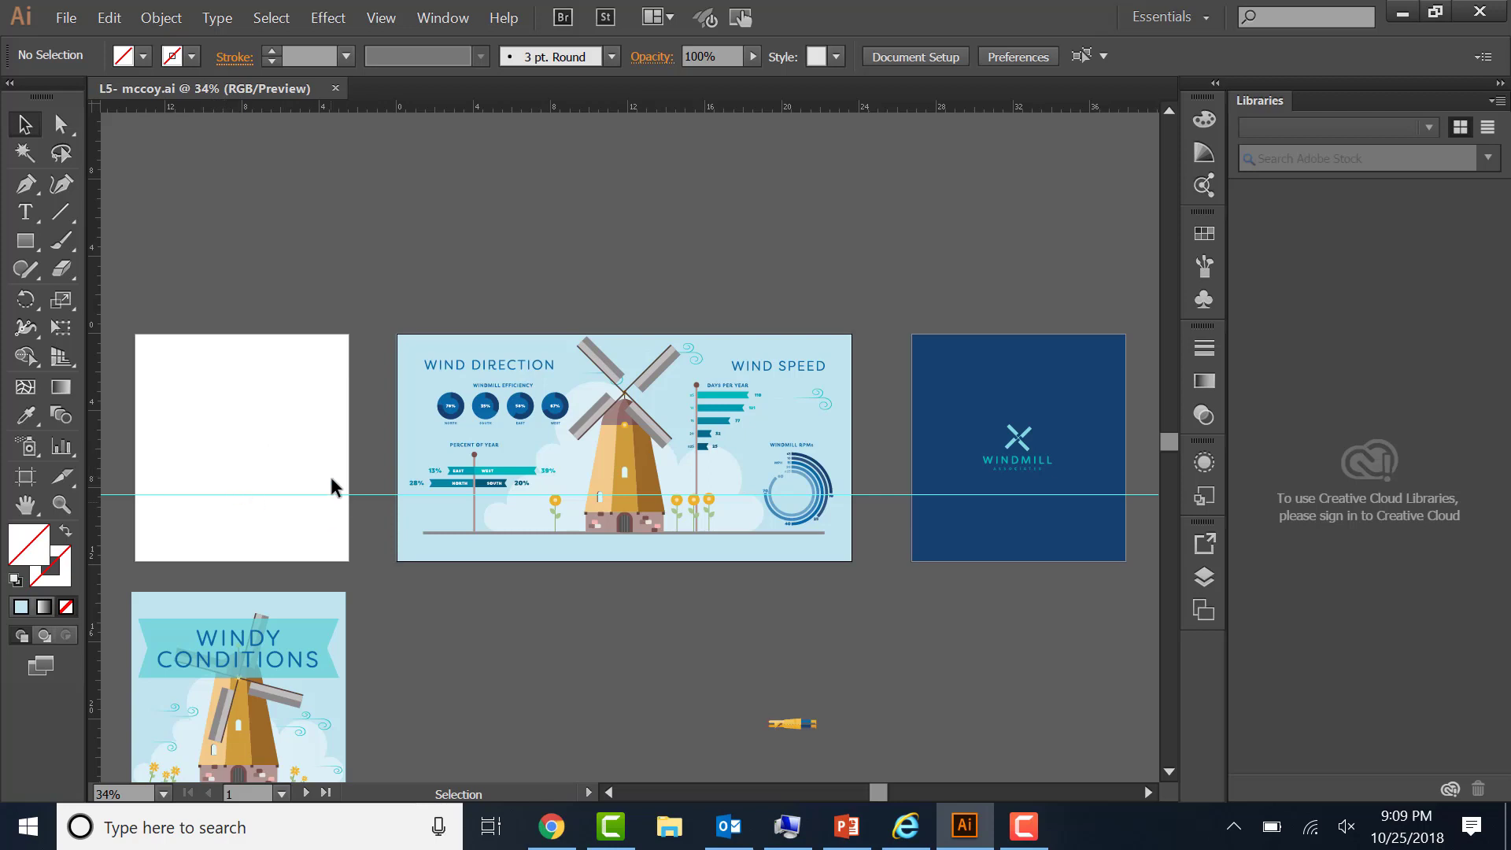
- Apply a Pucker & Bloat effect of 36% to the single flower beside the East/West and North/South bars
click(556, 514)
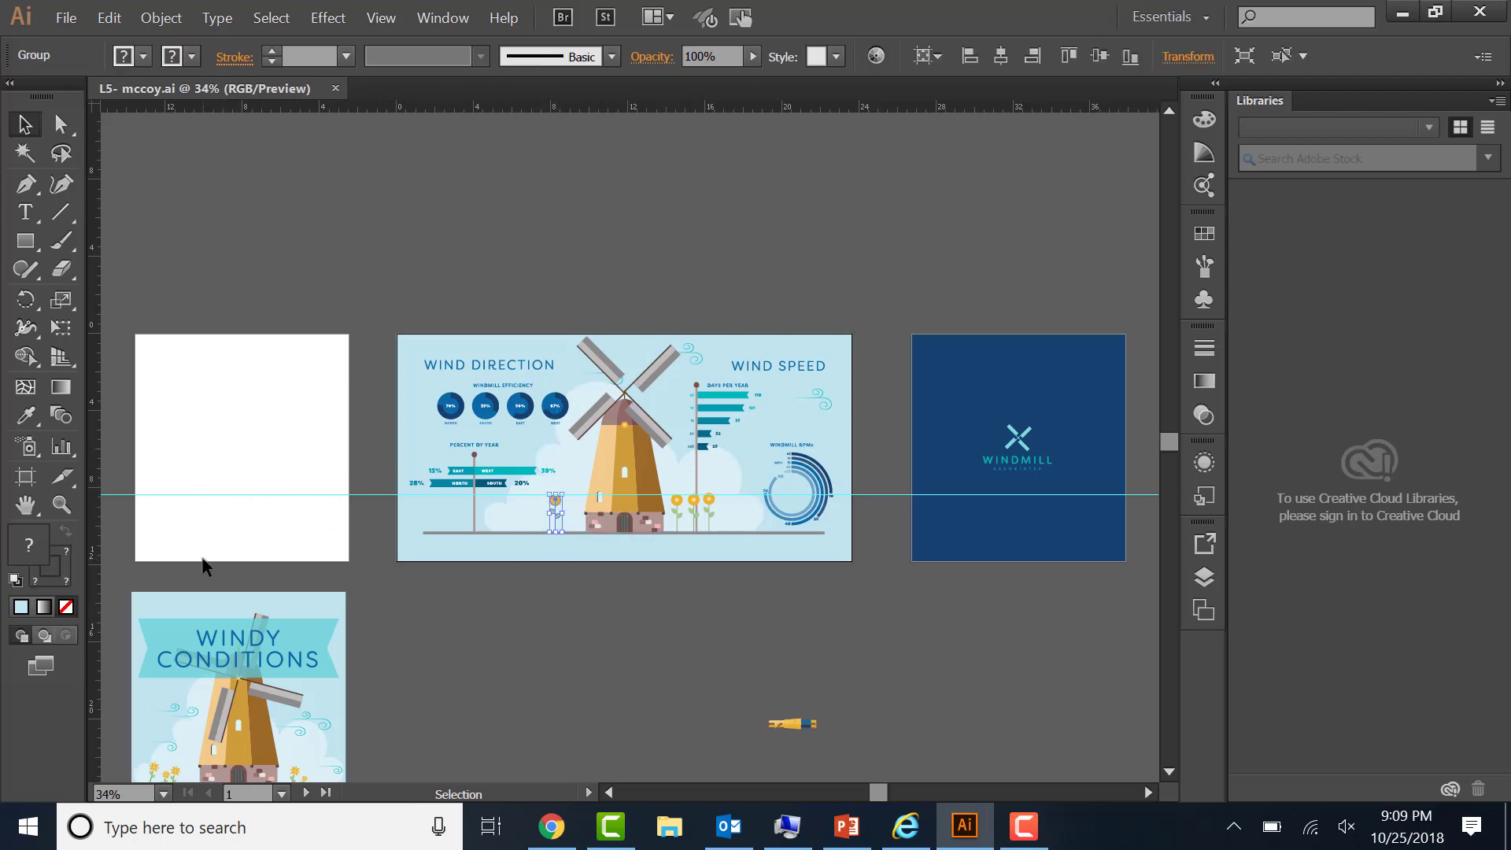
key(ctrl+plus)
key(ctrl+plus)
key(ctrl+plus)
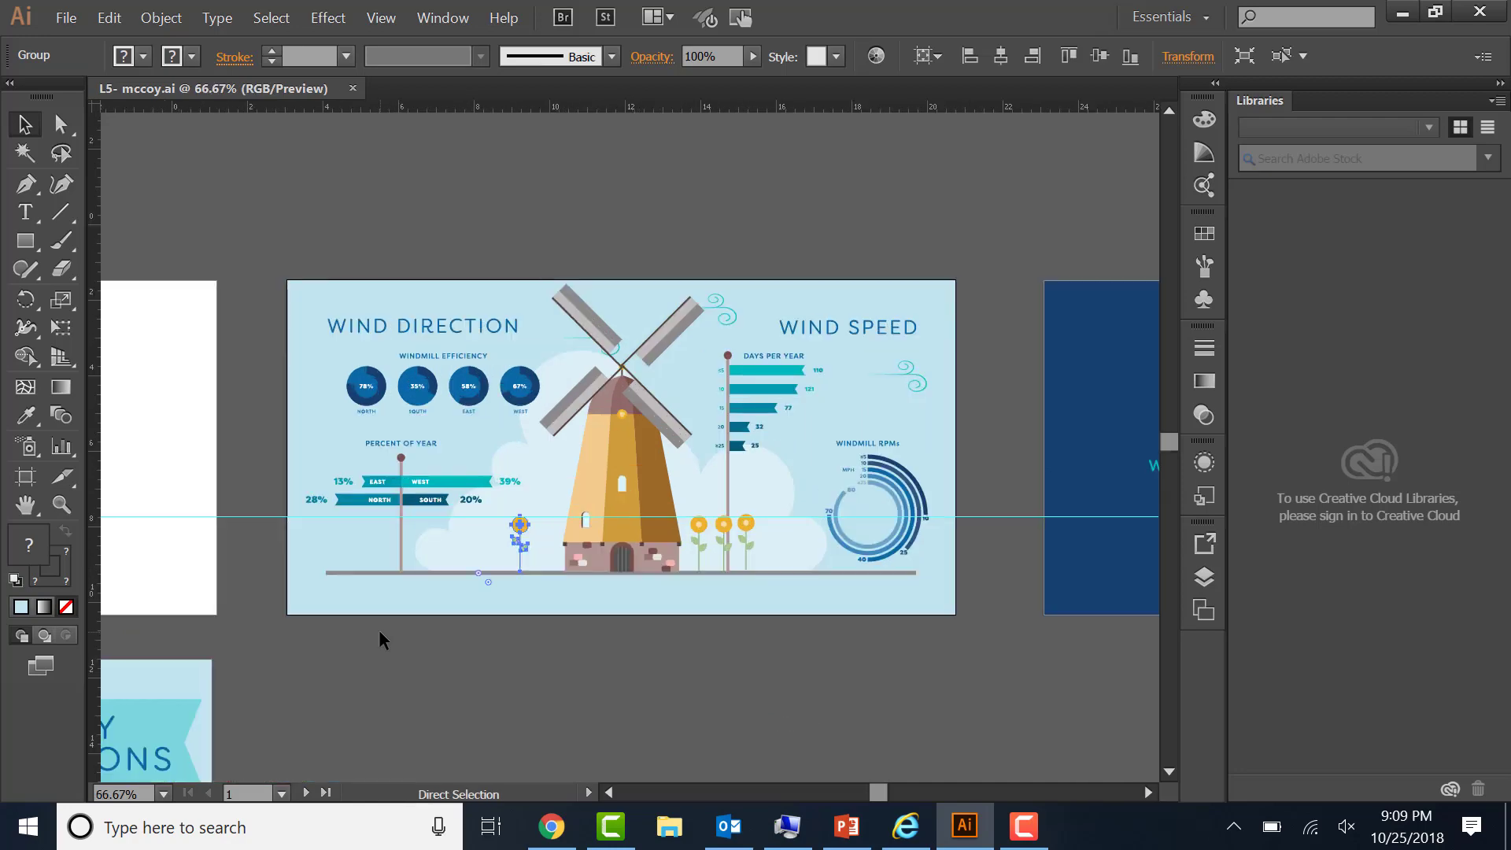
key(ctrl+equal)
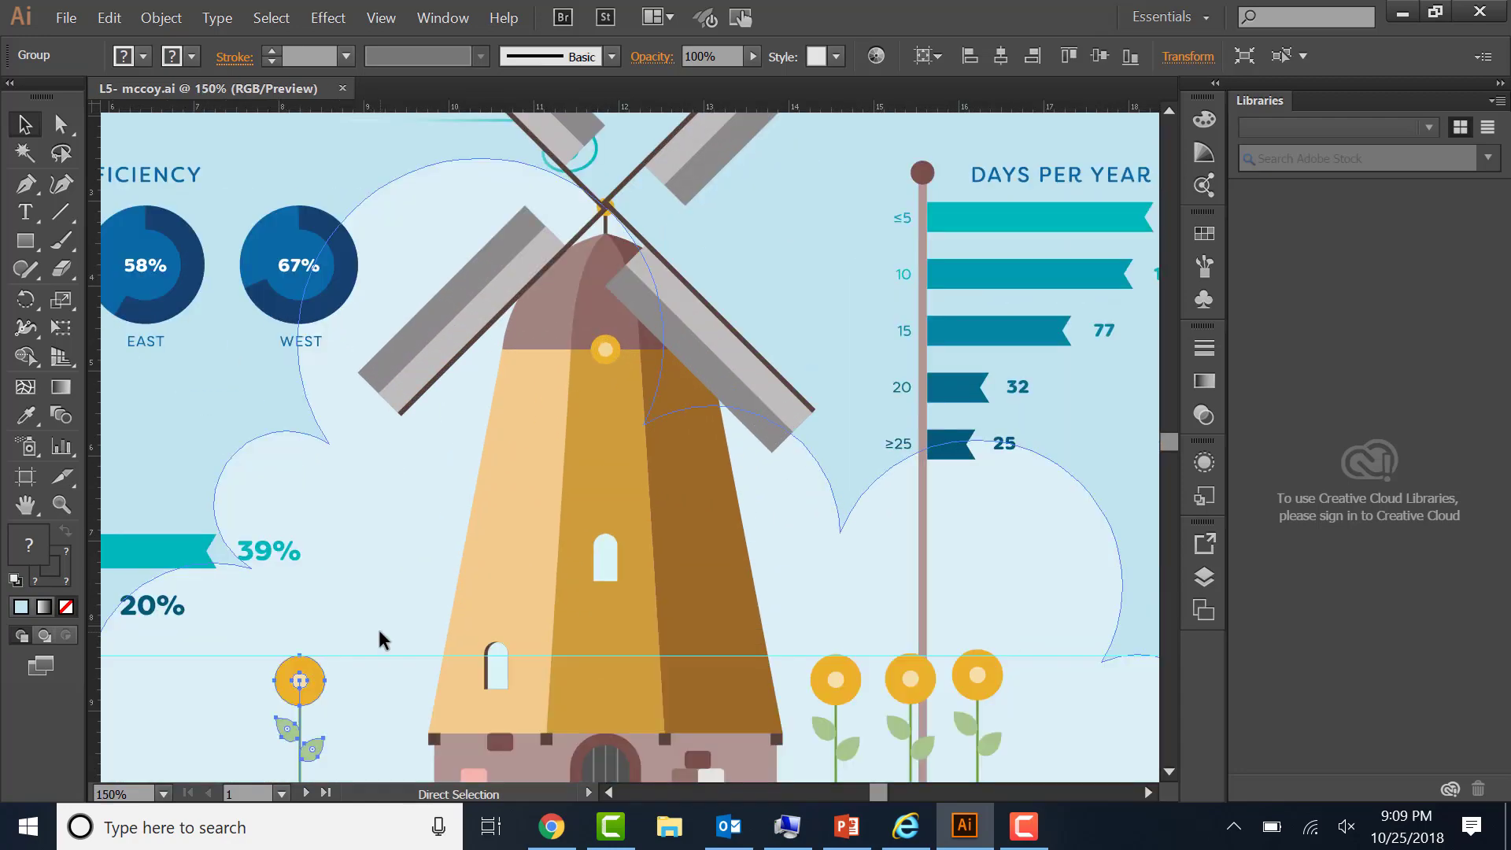
key(v)
drag(403, 719, 635, 577)
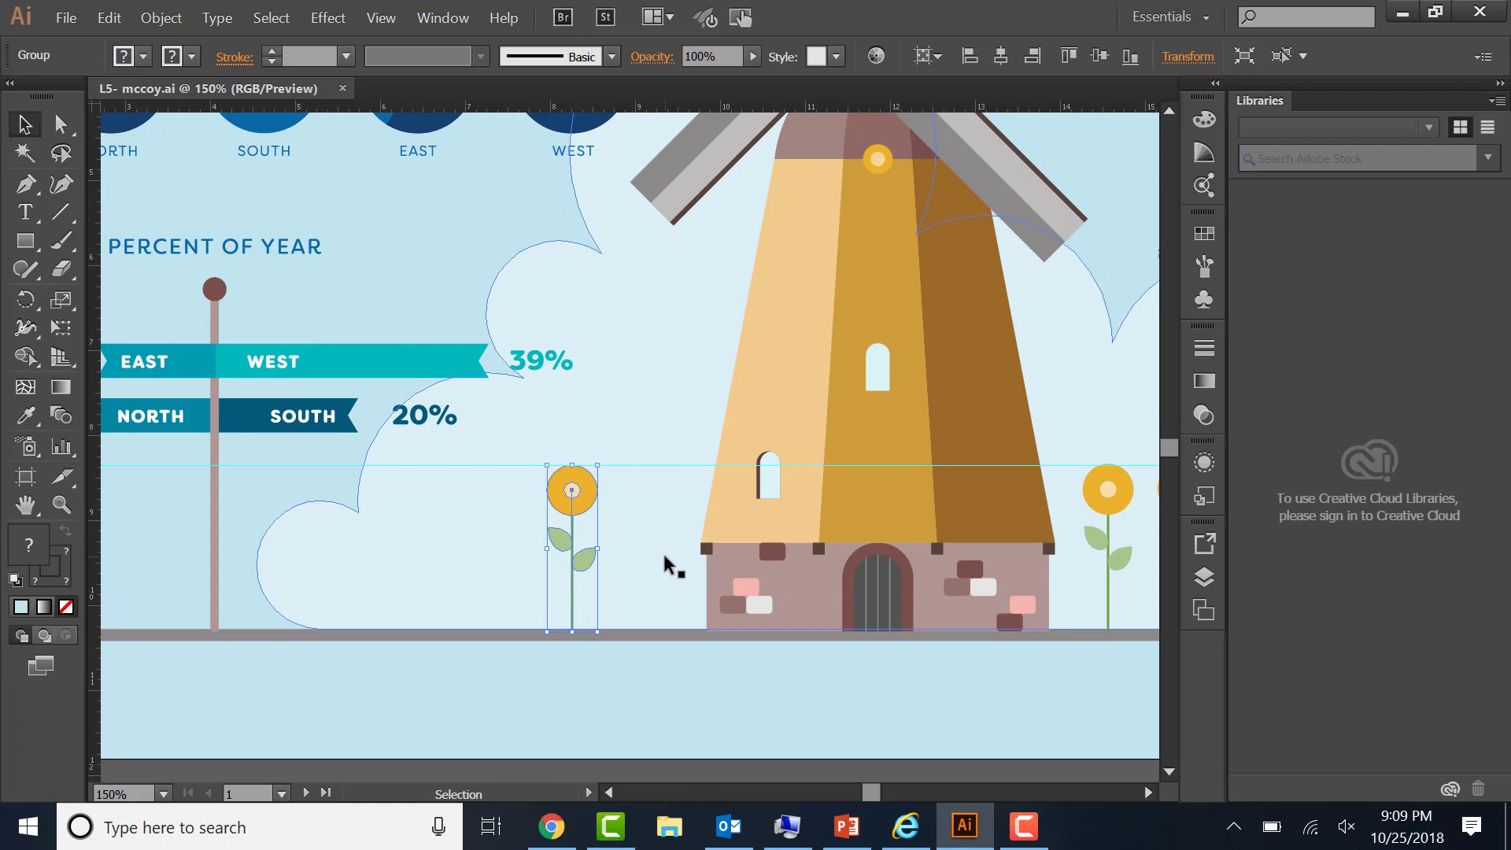
key(ctrl+equal)
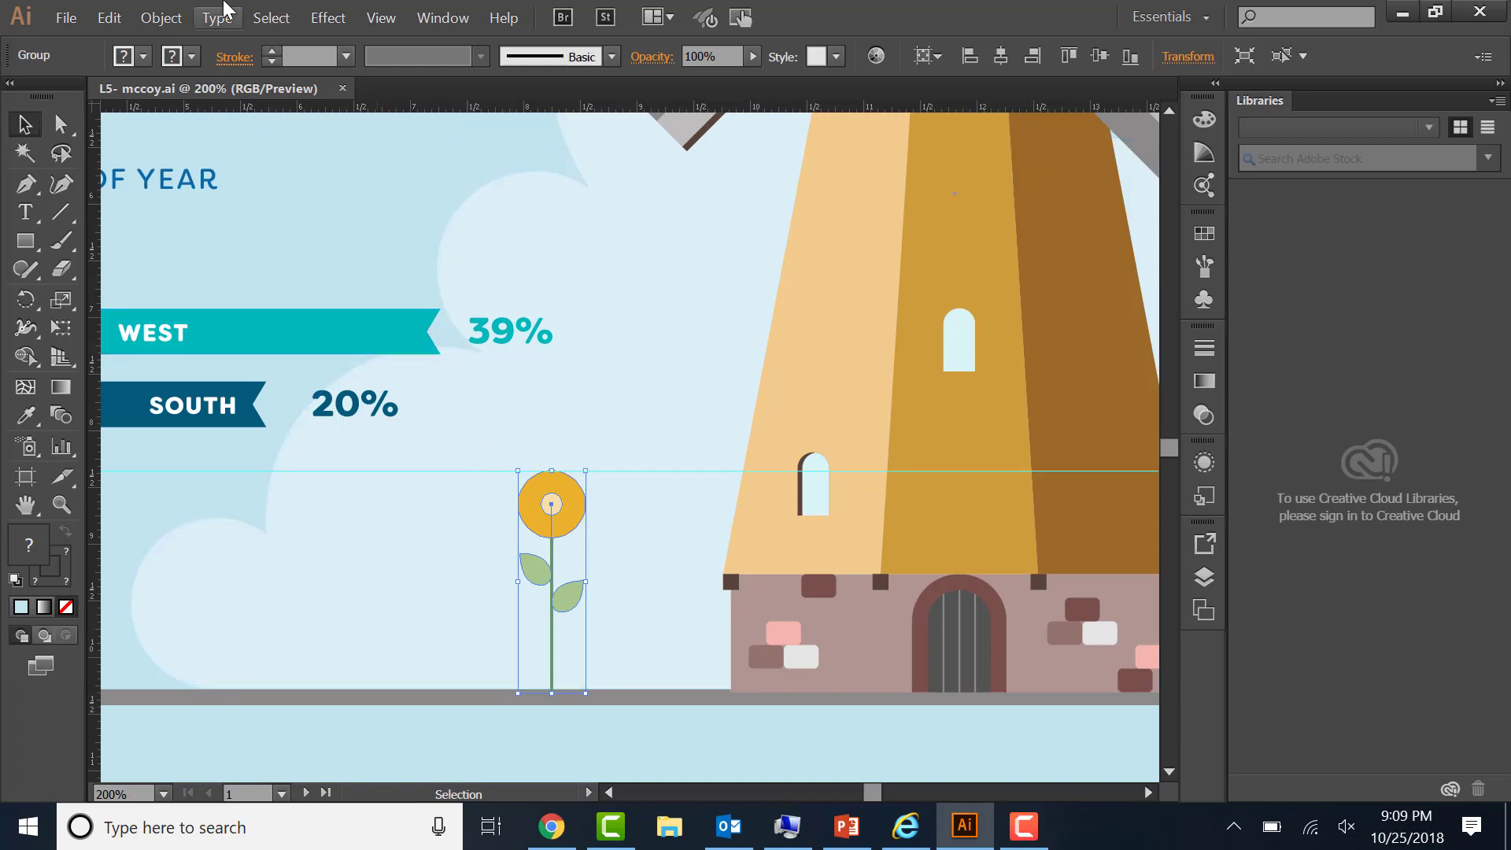
click(322, 22)
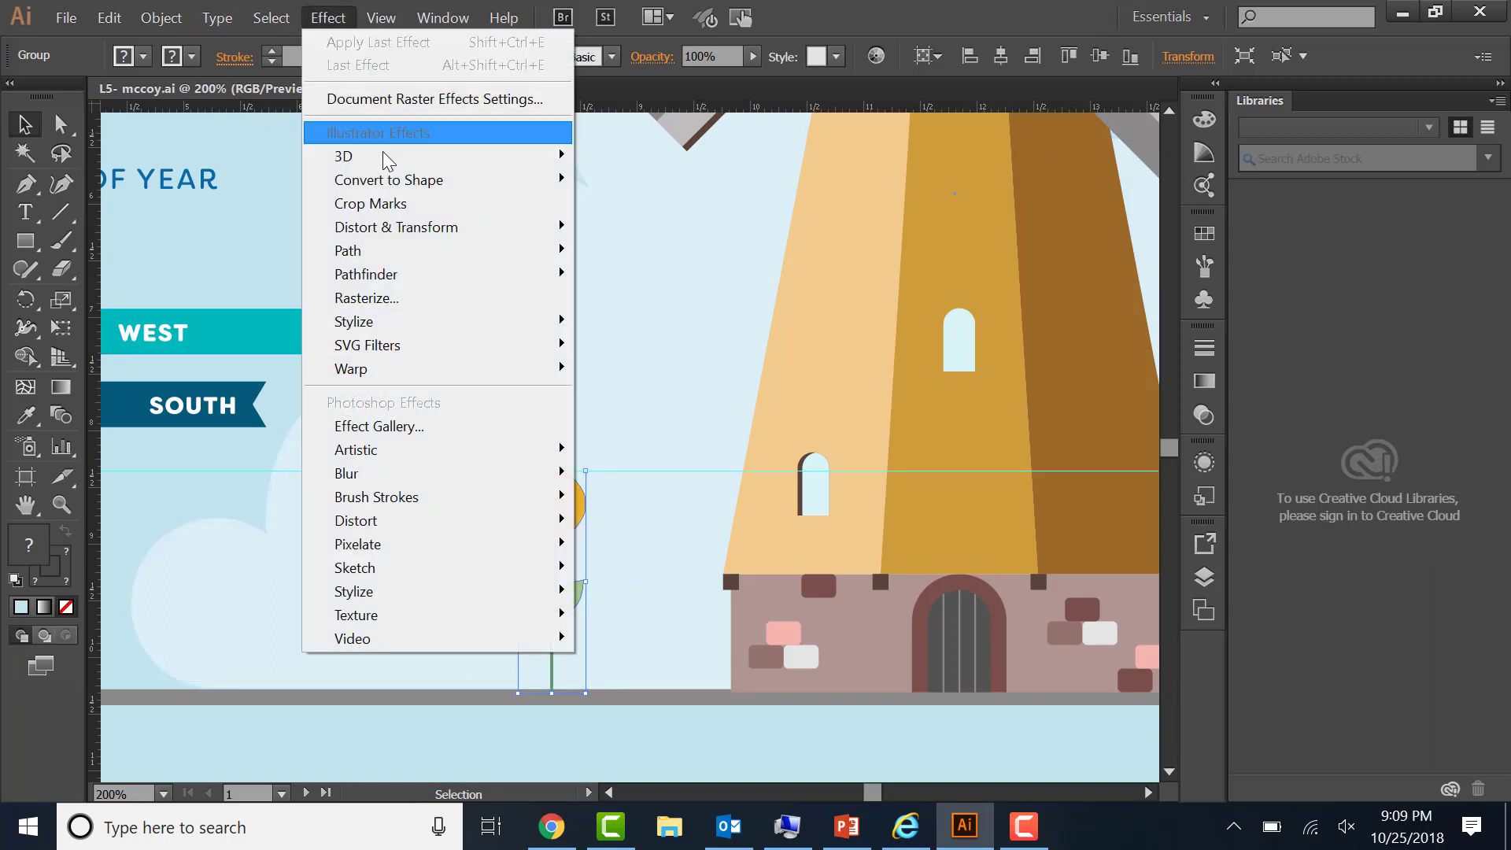
mouse_move(441, 226)
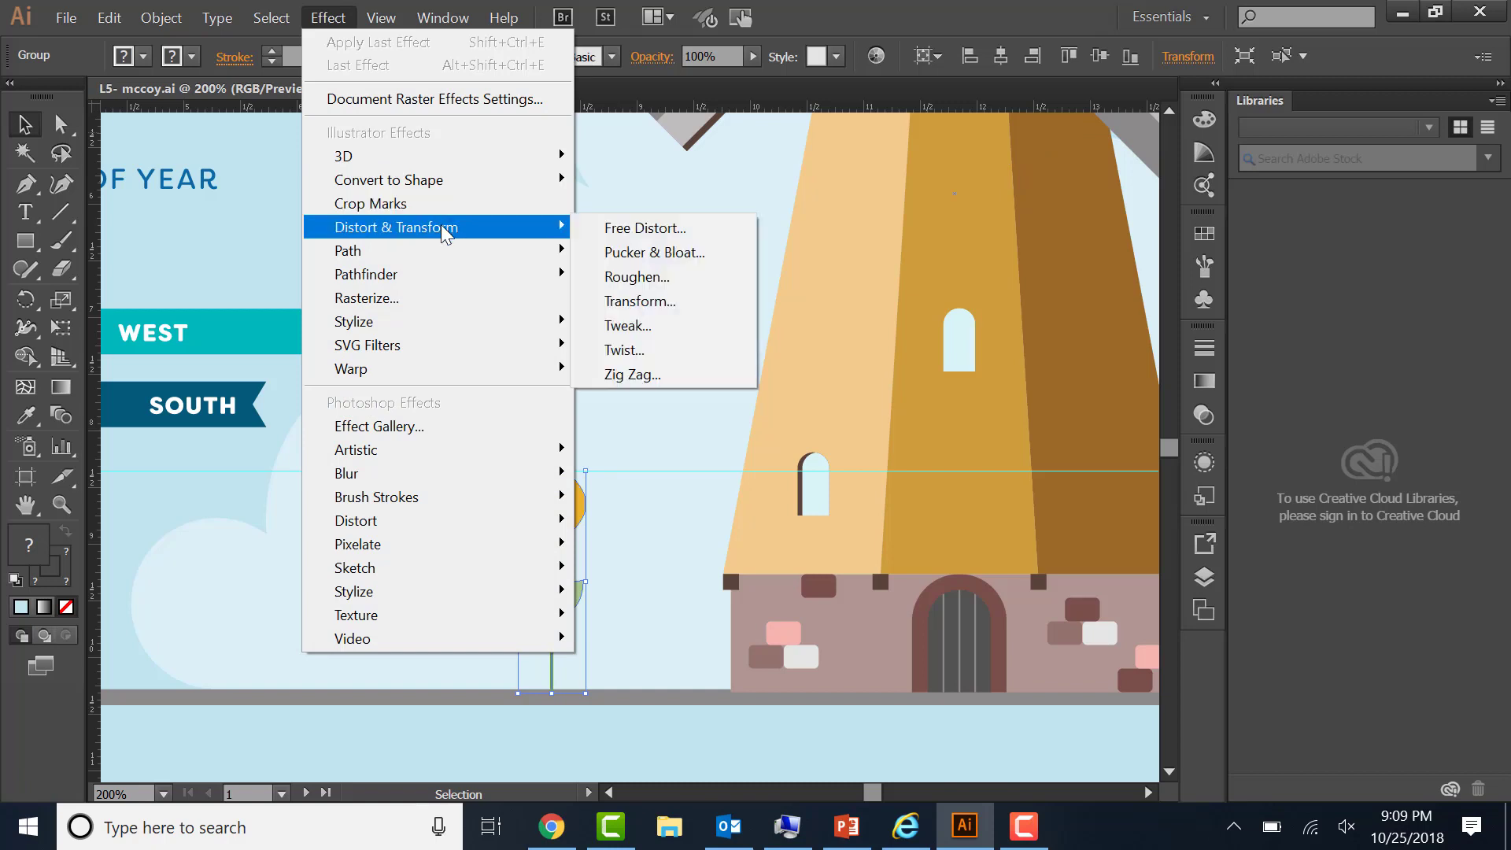
click(602, 253)
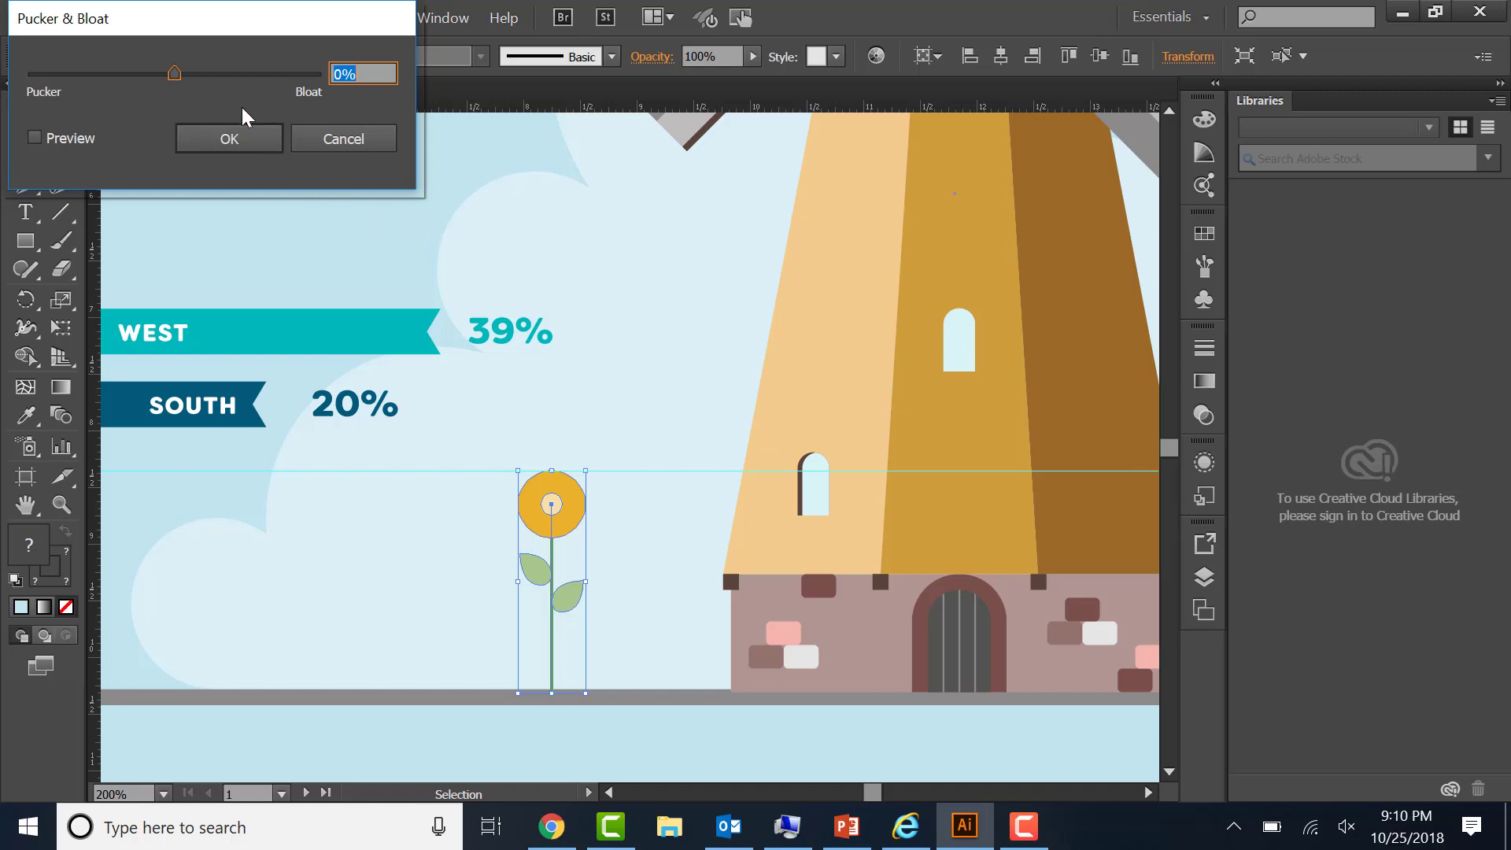
mouse_move(175, 74)
mouse_down()
mouse_move(219, 74)
mouse_move(200, 74)
mouse_up()
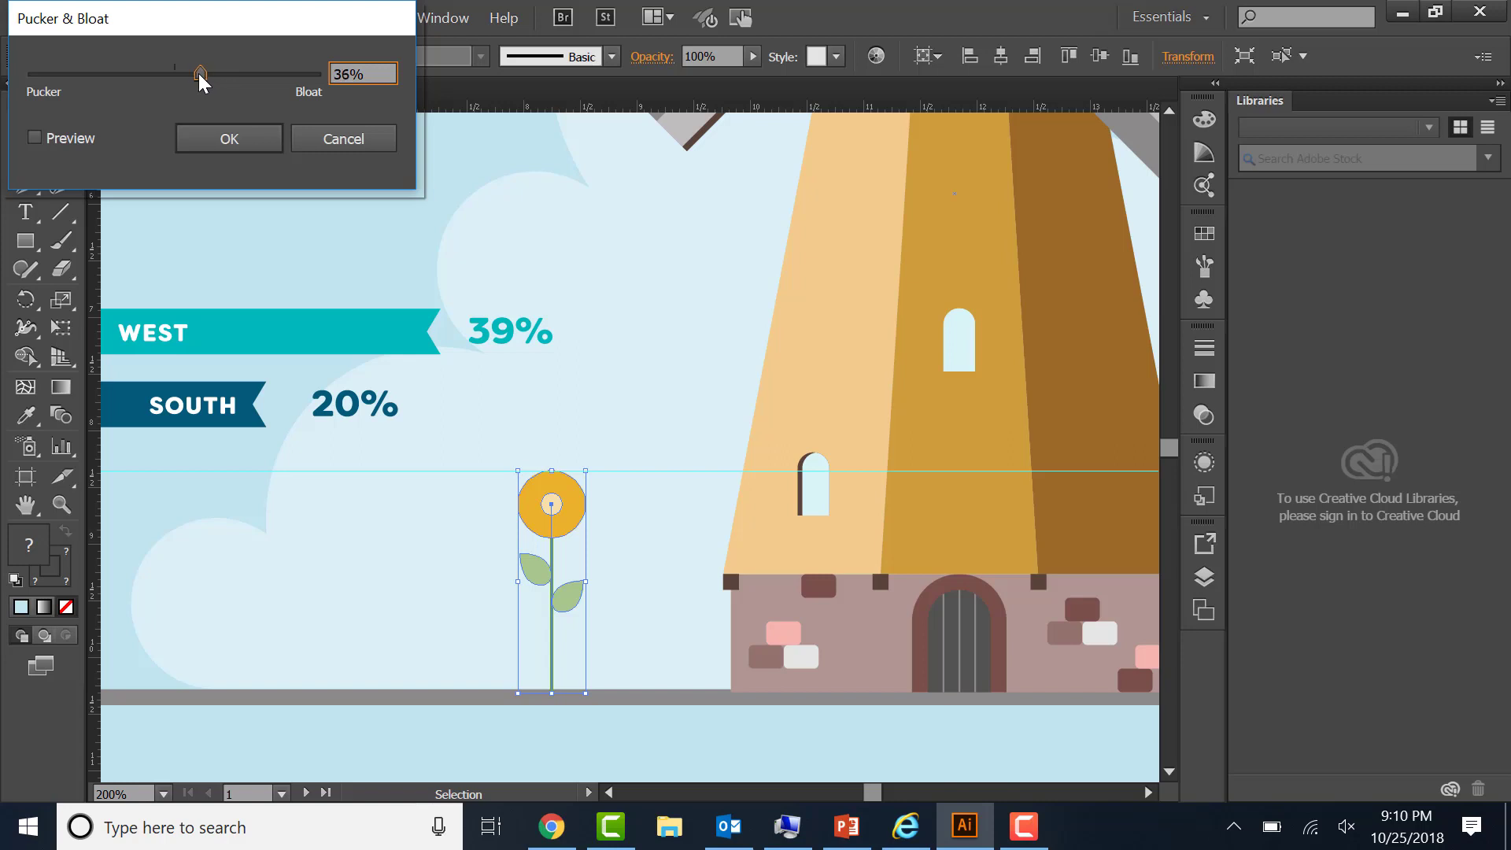
click(226, 139)
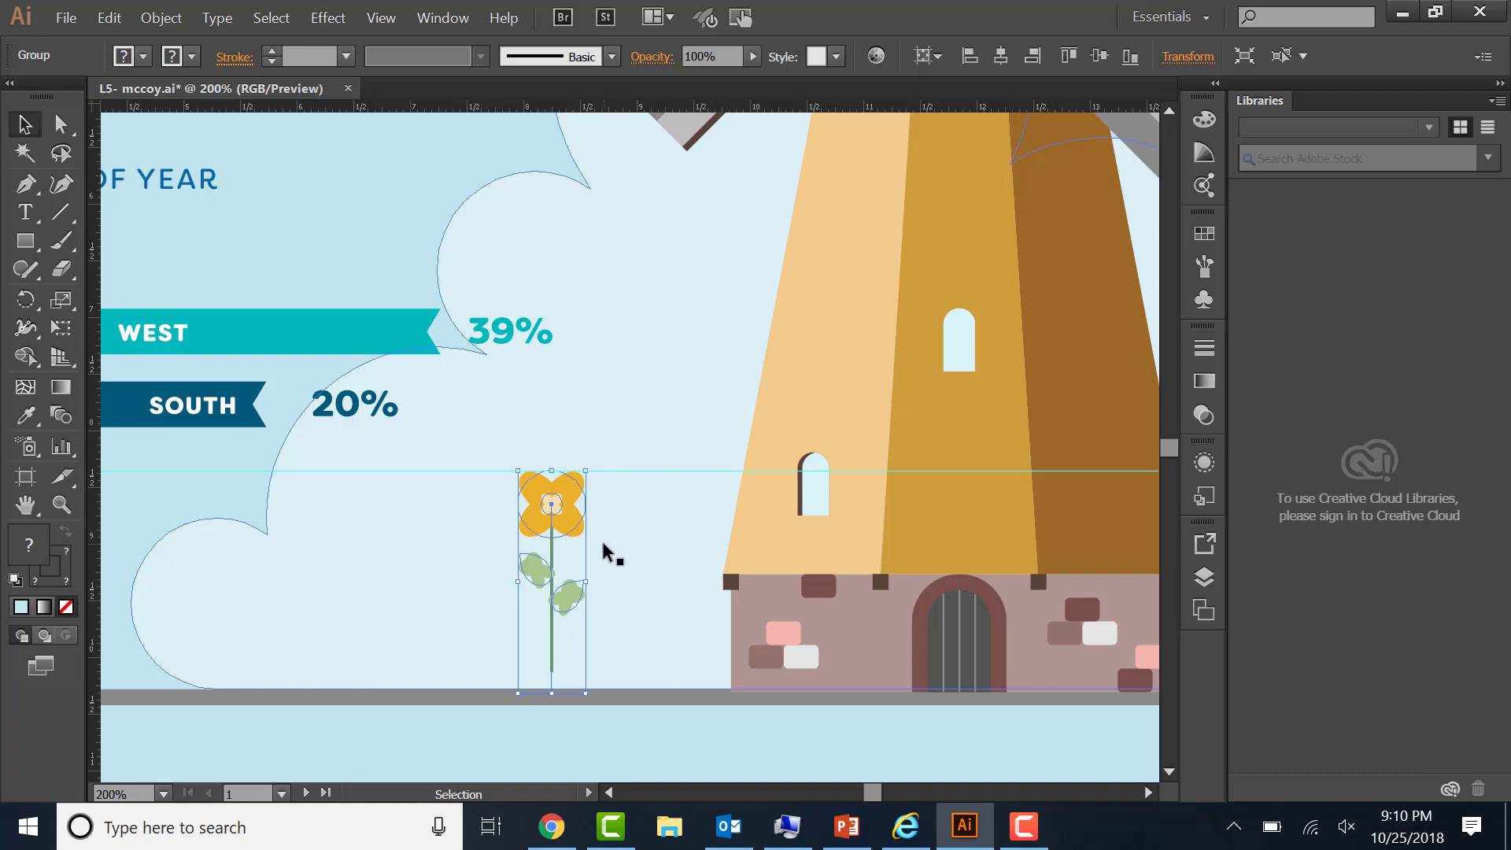
- Review the effects listed in the Appearance attributes of the distorted flower
click(446, 19)
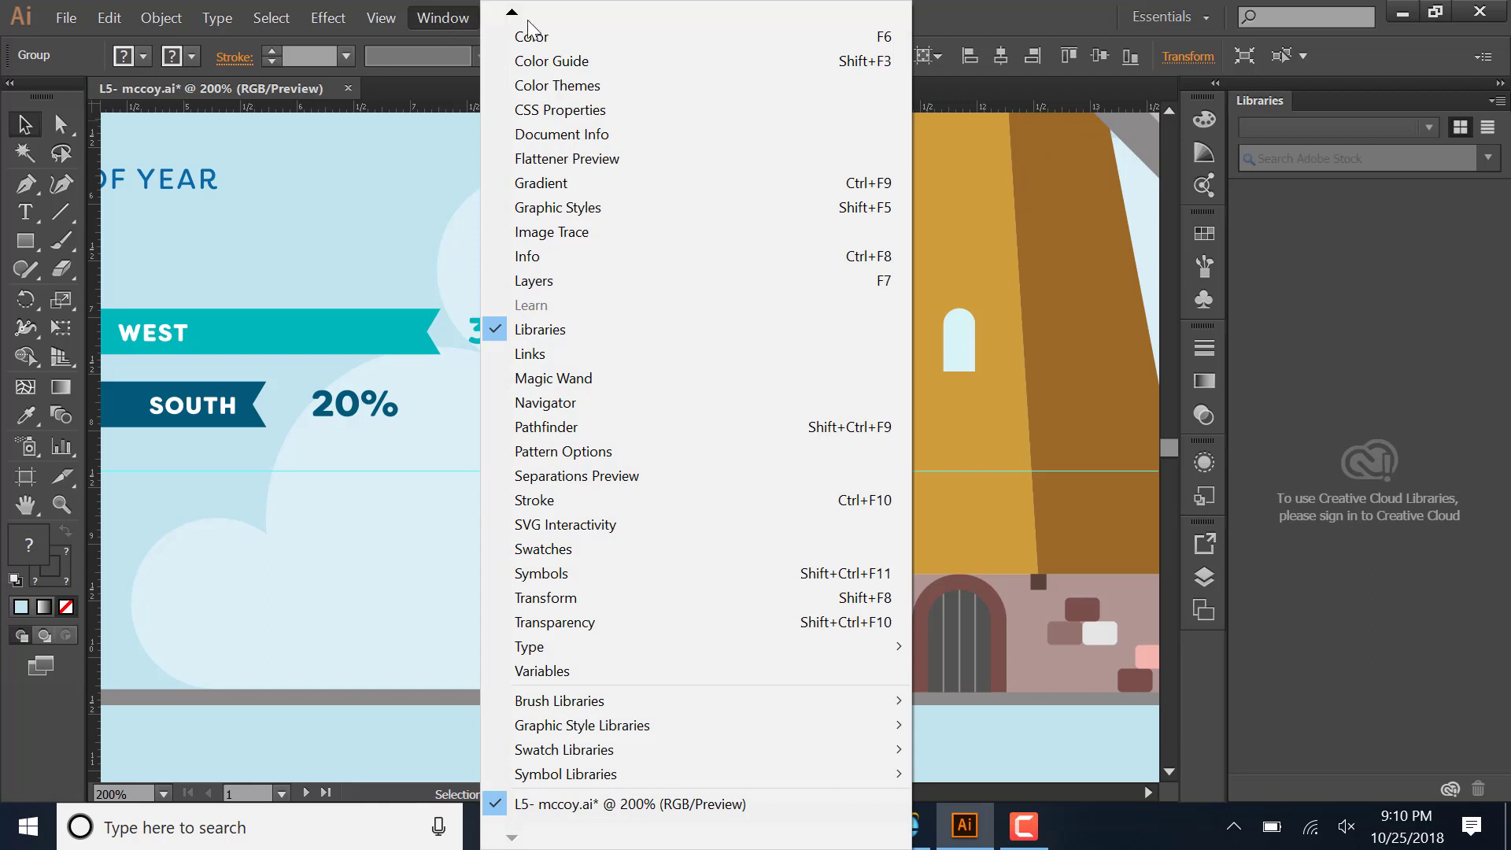
mouse_move(513, 14)
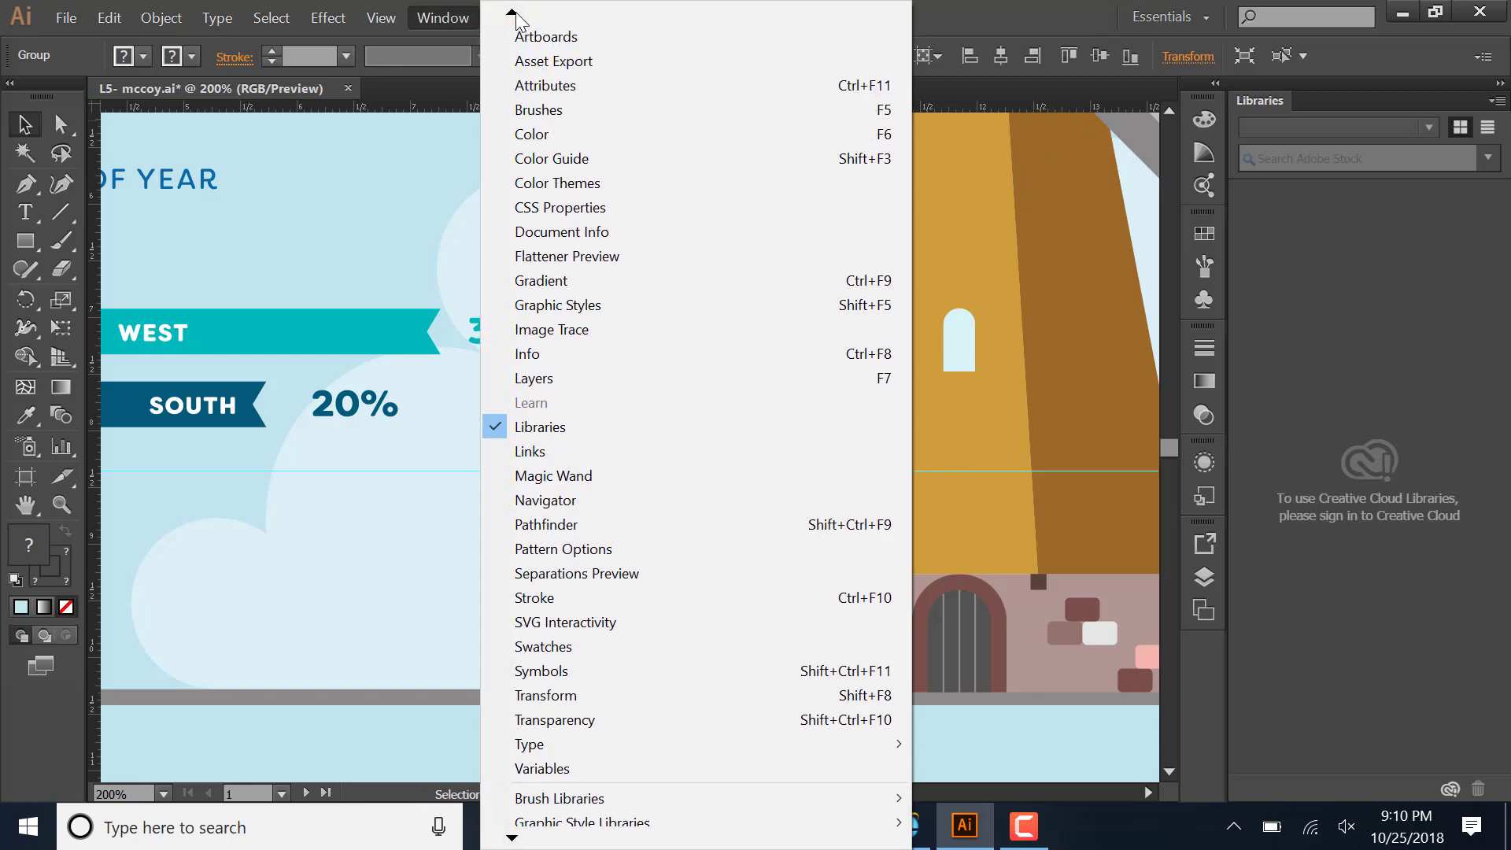
click(565, 60)
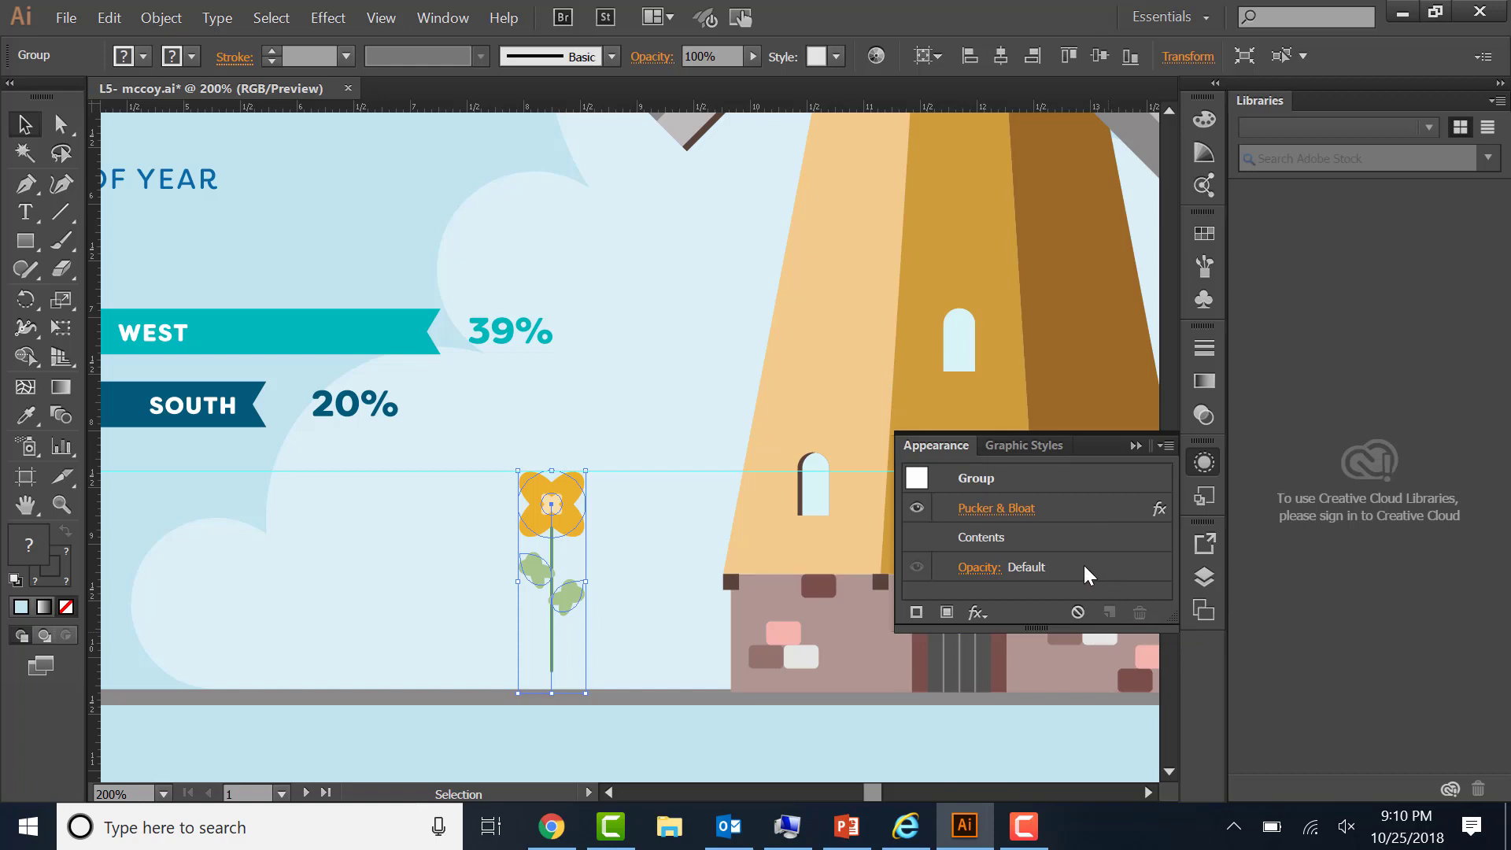
click(1134, 447)
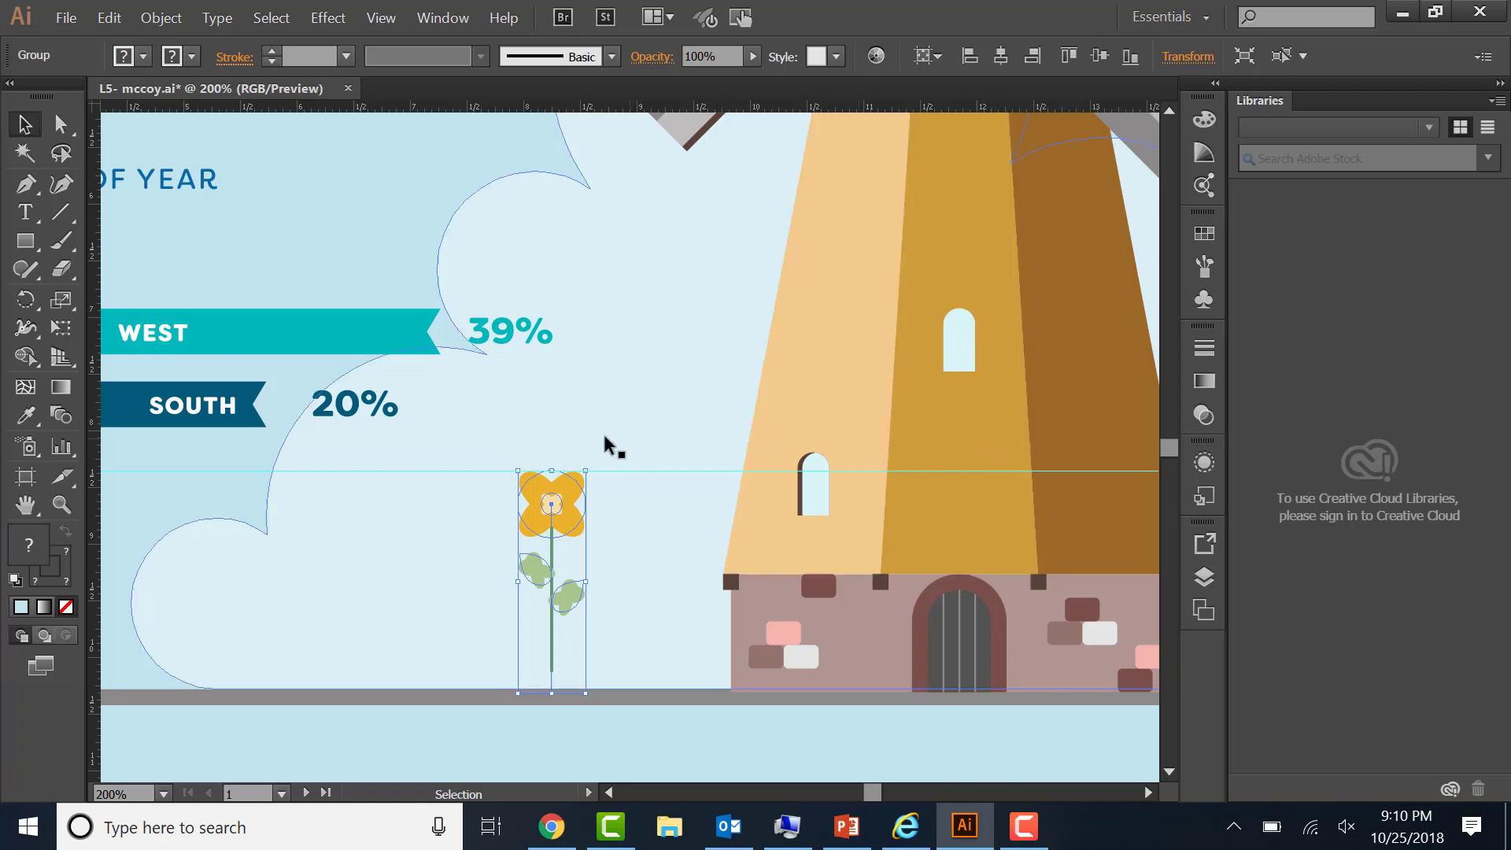
- Apply a Twist effect with an angle of 20° to the ≤5 bar in the Days Per Year chart
key(space)
drag(633, 433, 1117, 570)
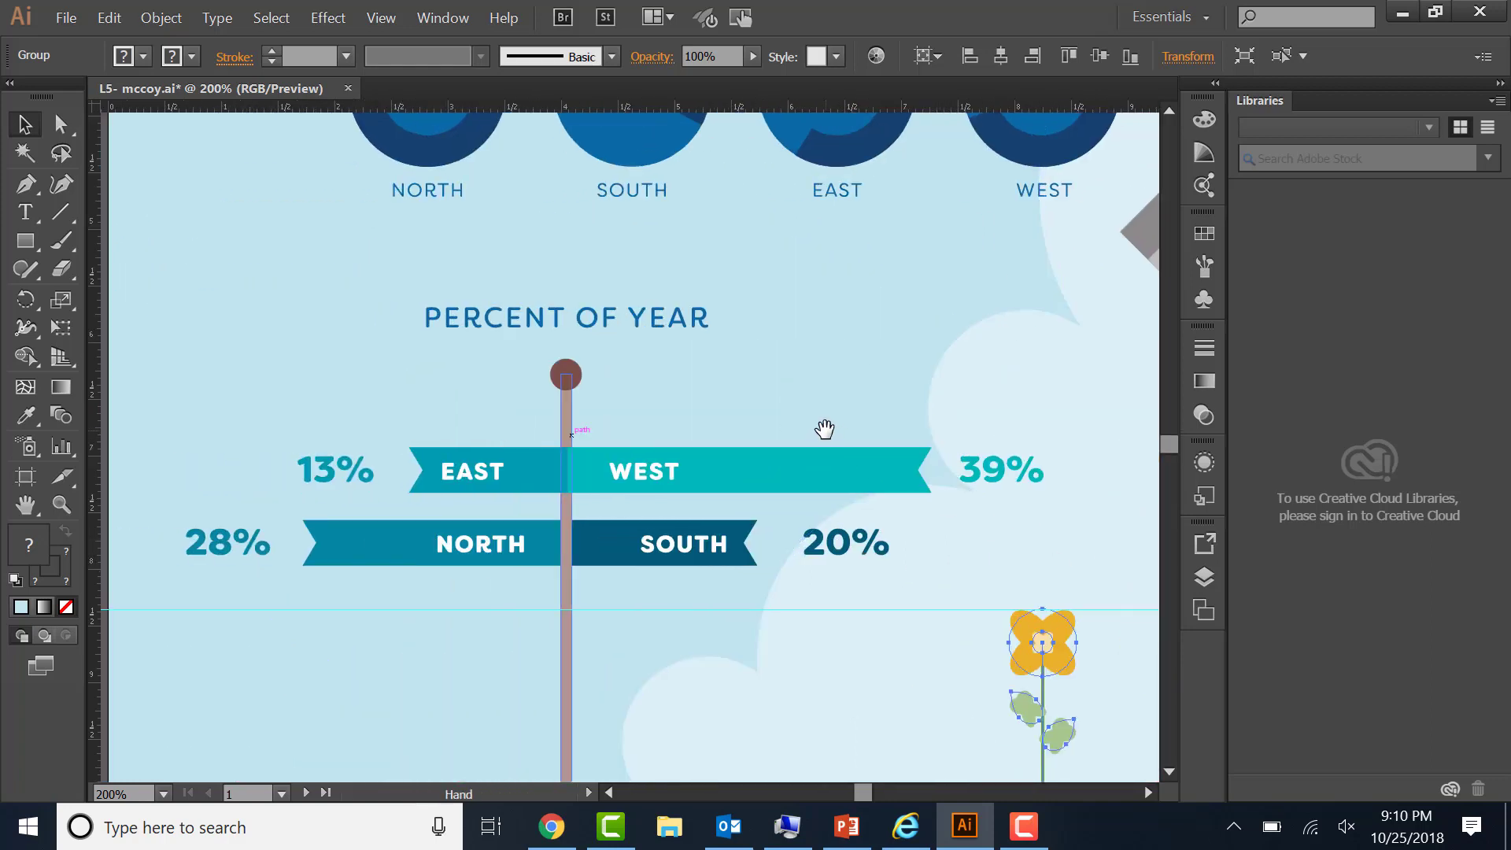
drag(825, 430, 840, 304)
drag(531, 599, 796, 307)
drag(764, 417, 434, 287)
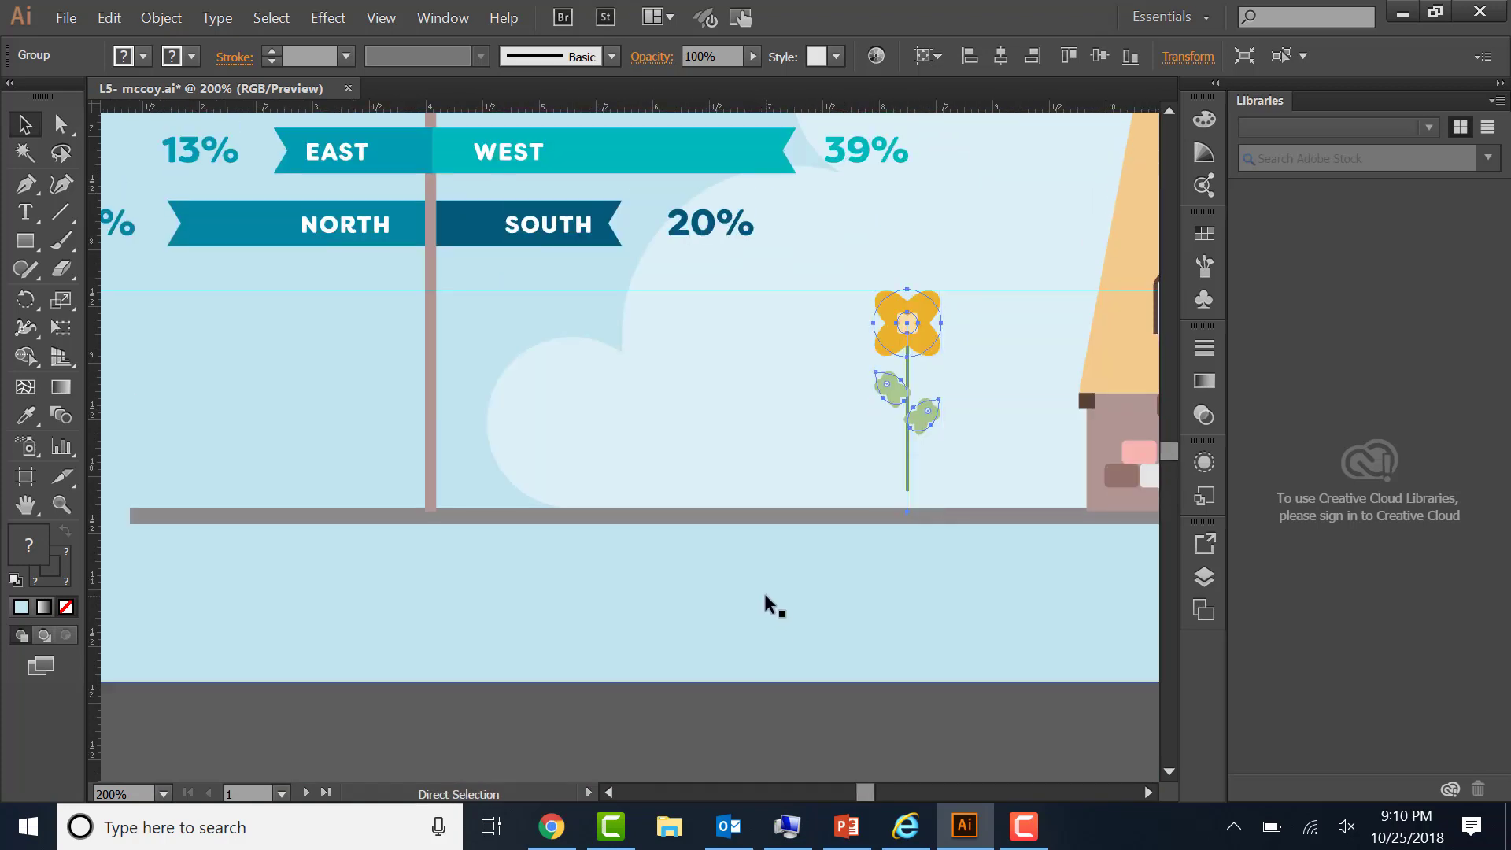
key(ctrl+minus)
key(ctrl+minus)
key(ctrl+minus)
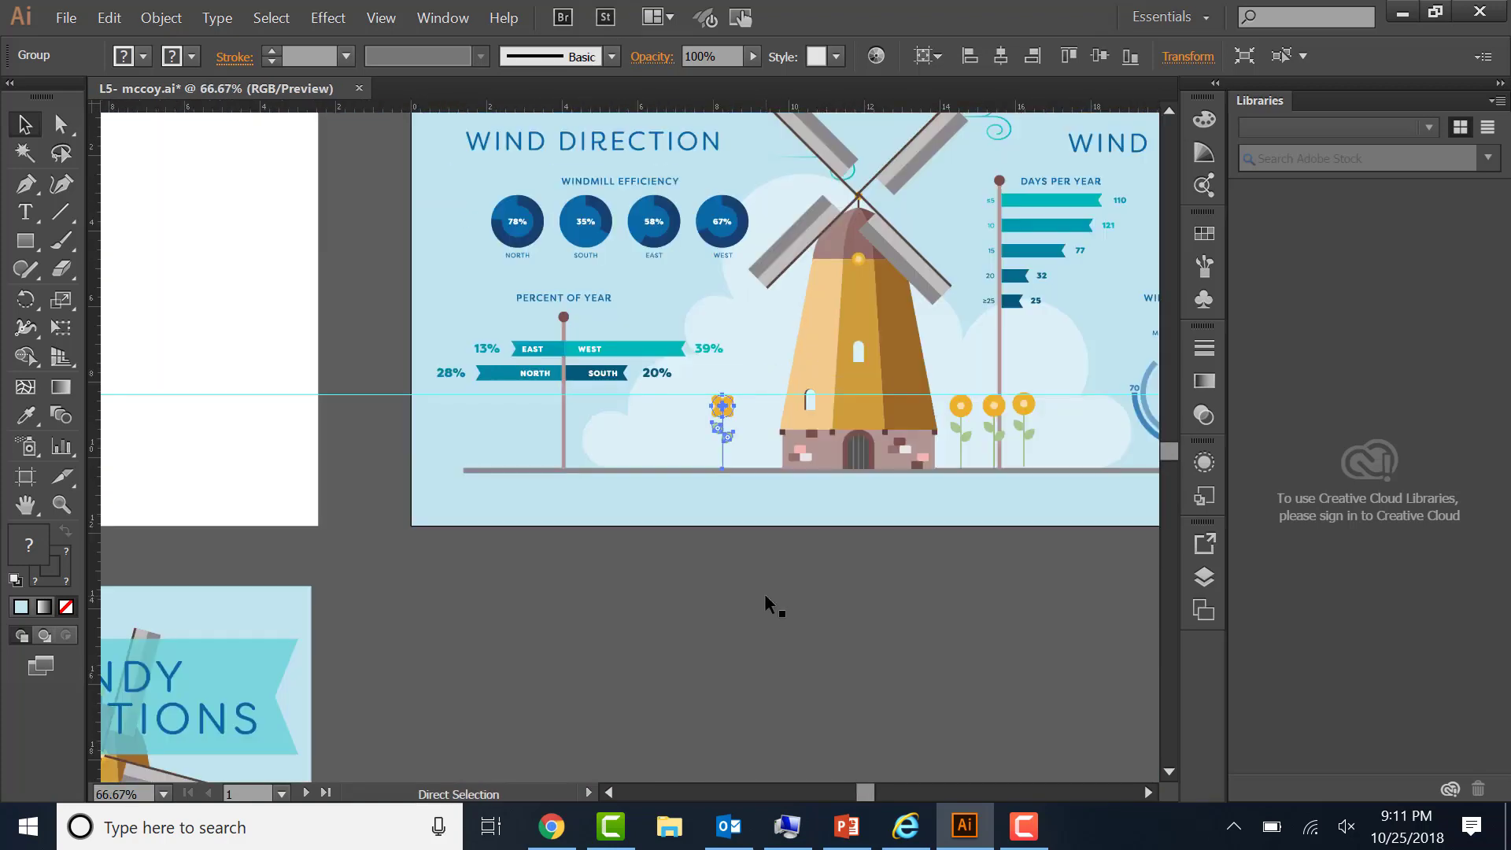
key(v)
drag(893, 367, 521, 566)
drag(693, 588, 578, 600)
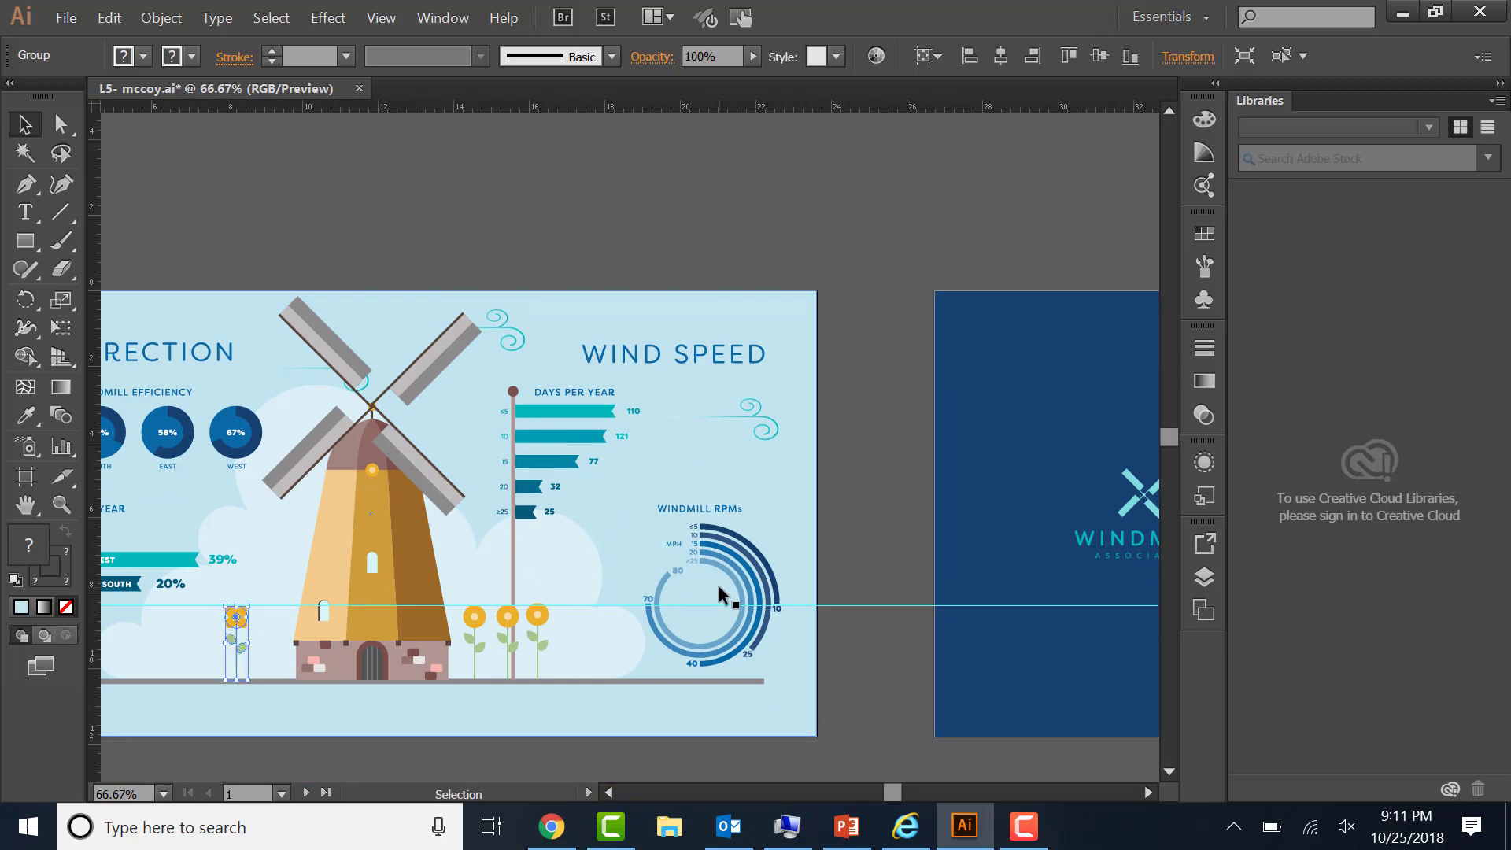
key(ctrl+equal)
key(ctrl+equal)
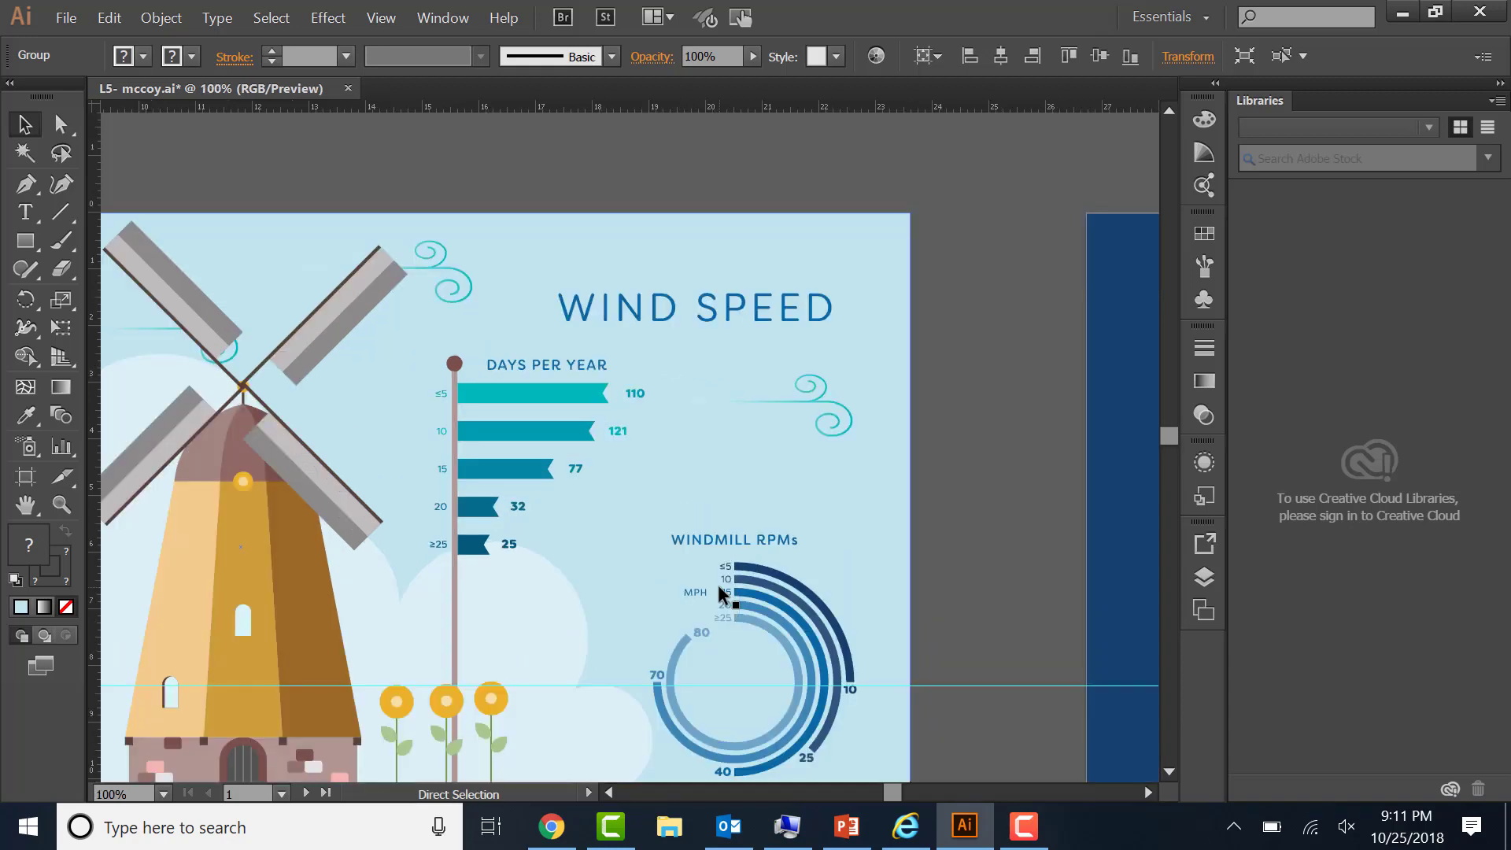
drag(559, 602, 758, 509)
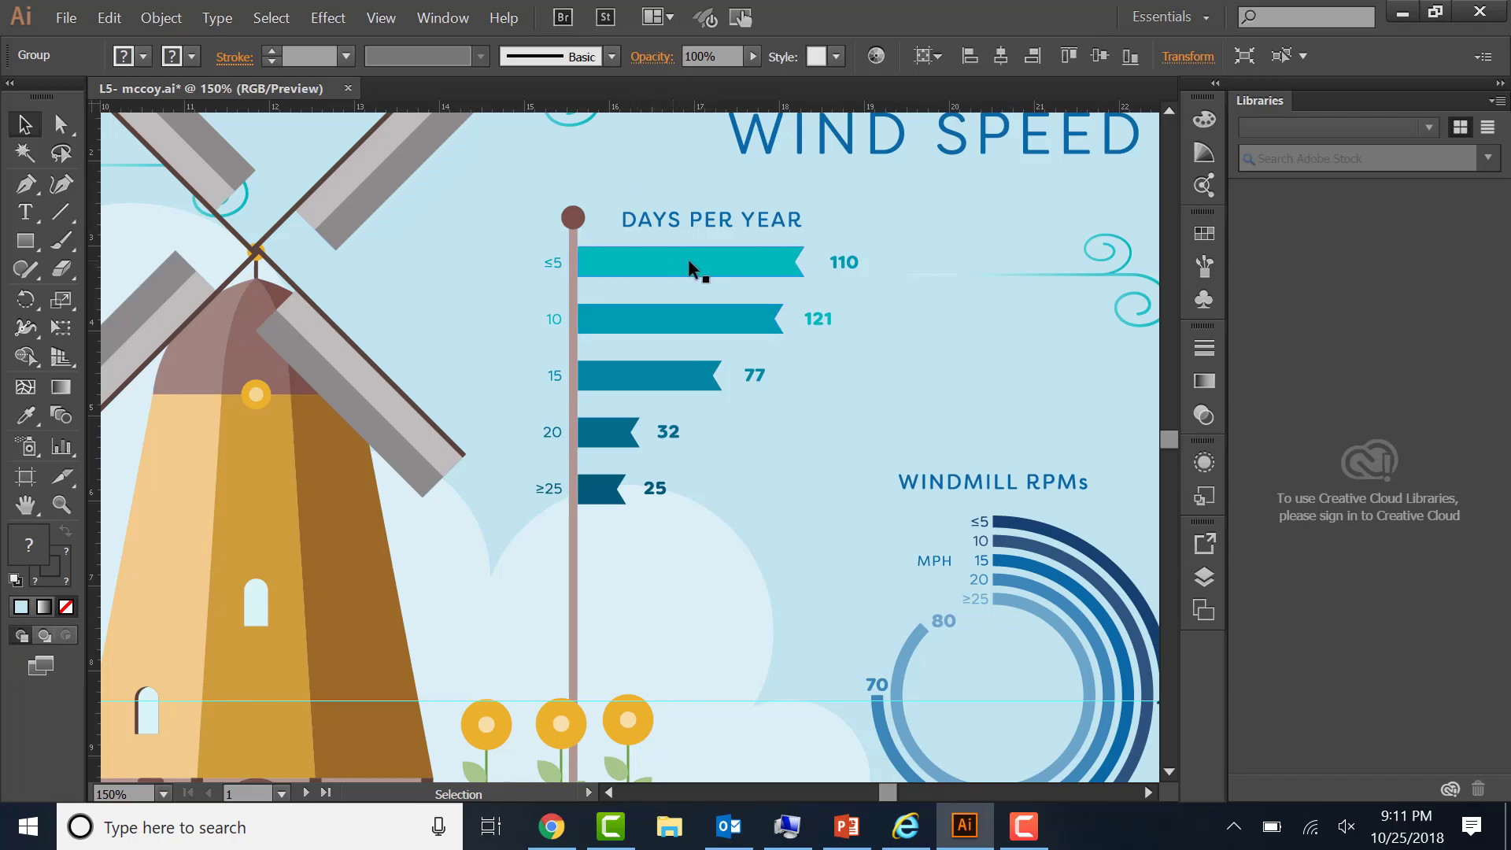
click(716, 268)
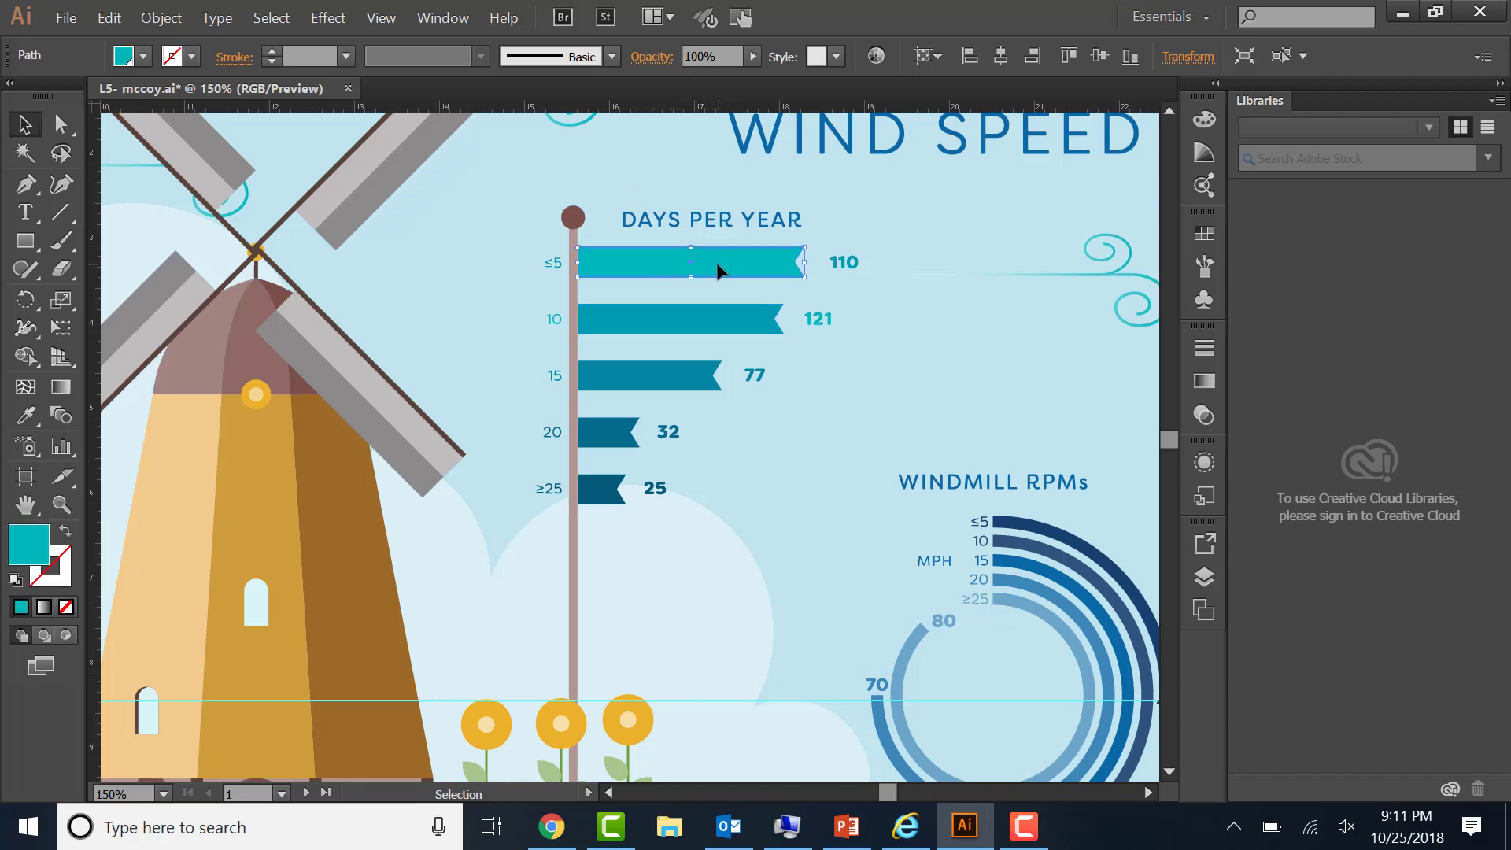
click(322, 19)
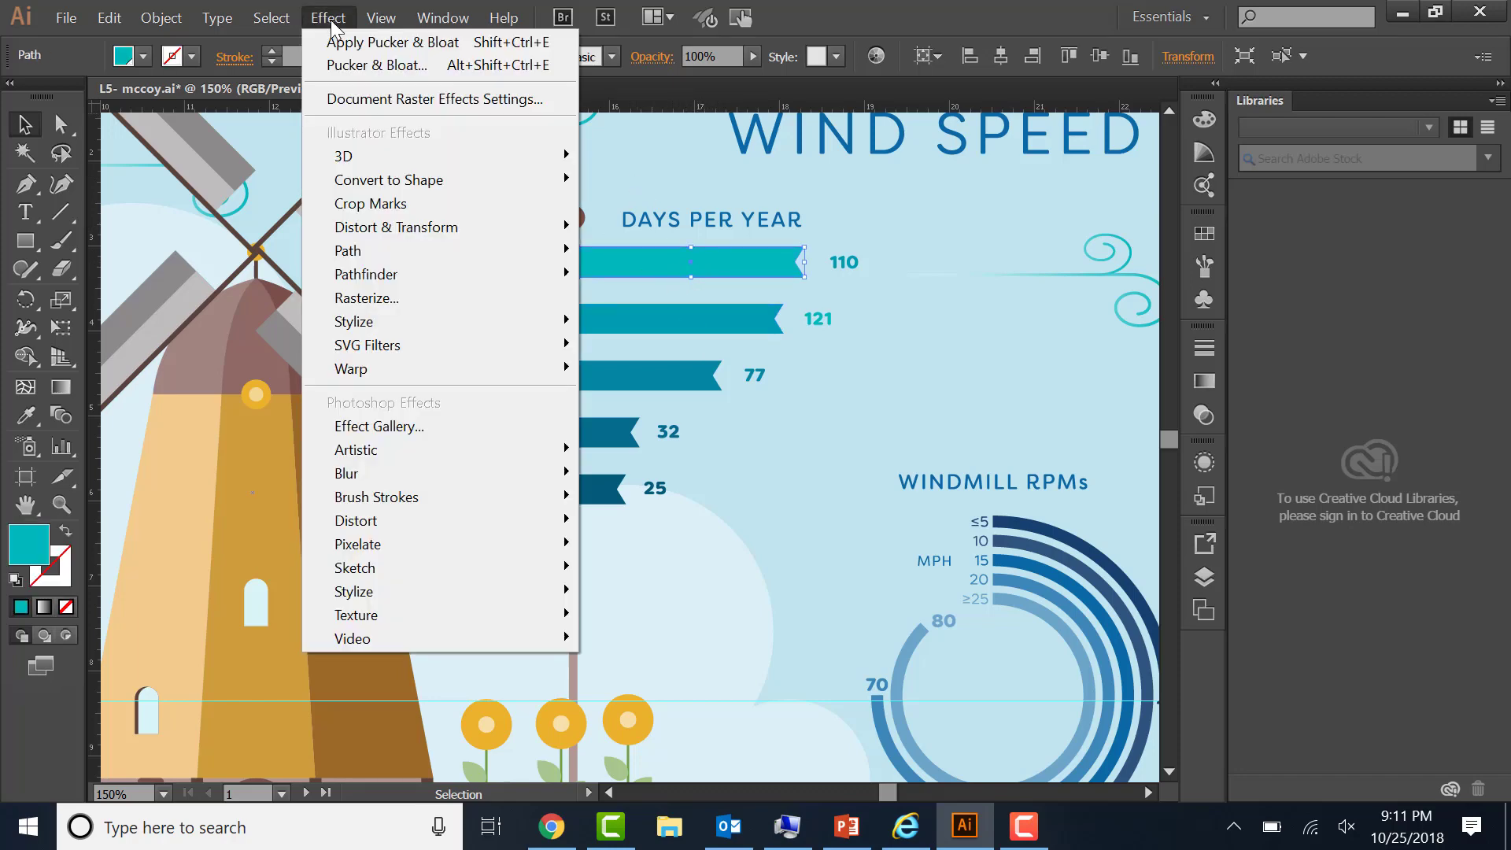
mouse_move(438, 231)
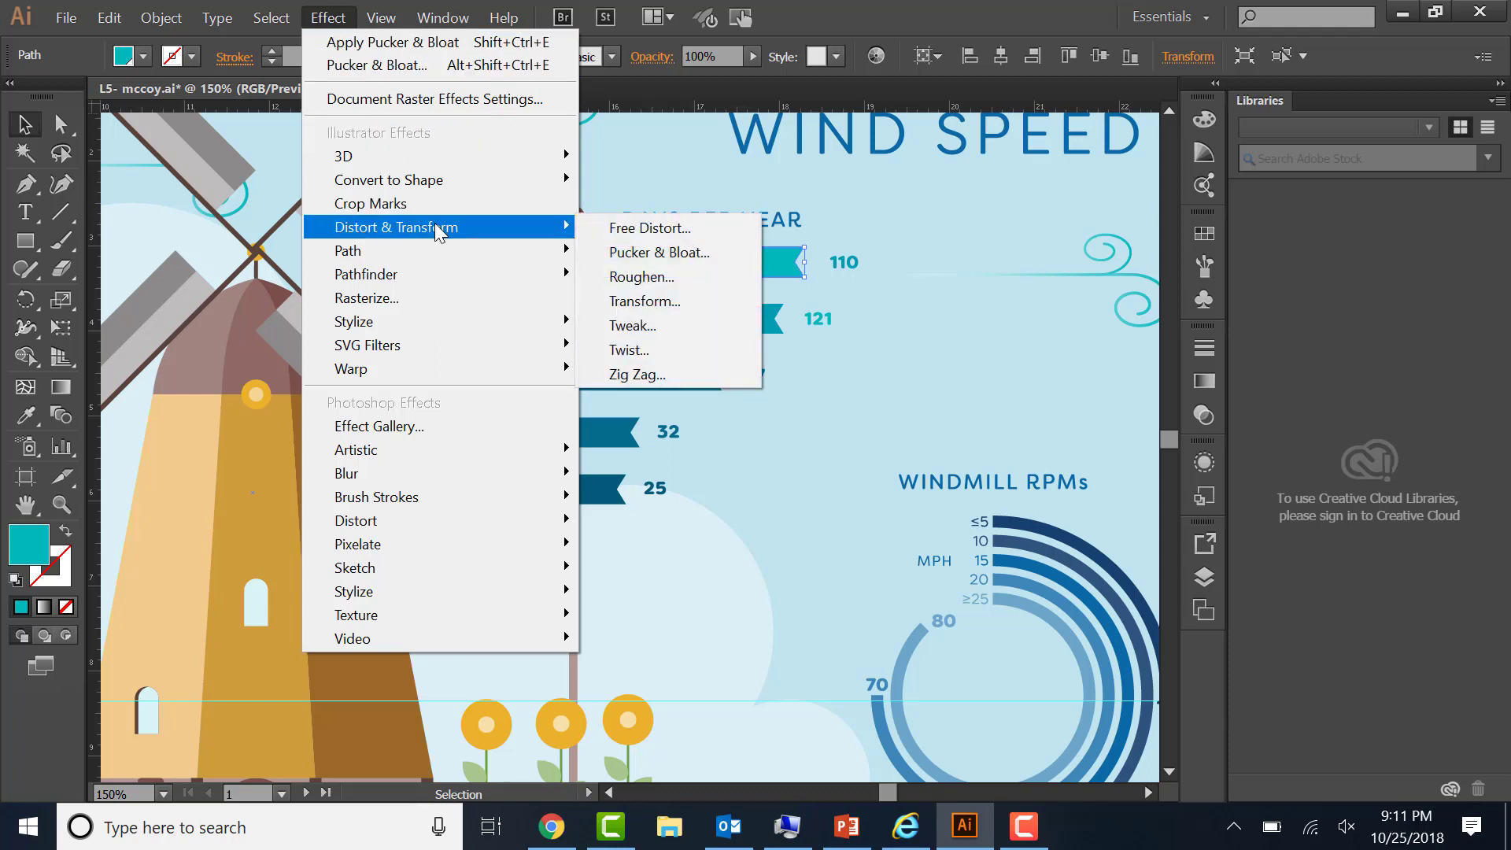
click(628, 349)
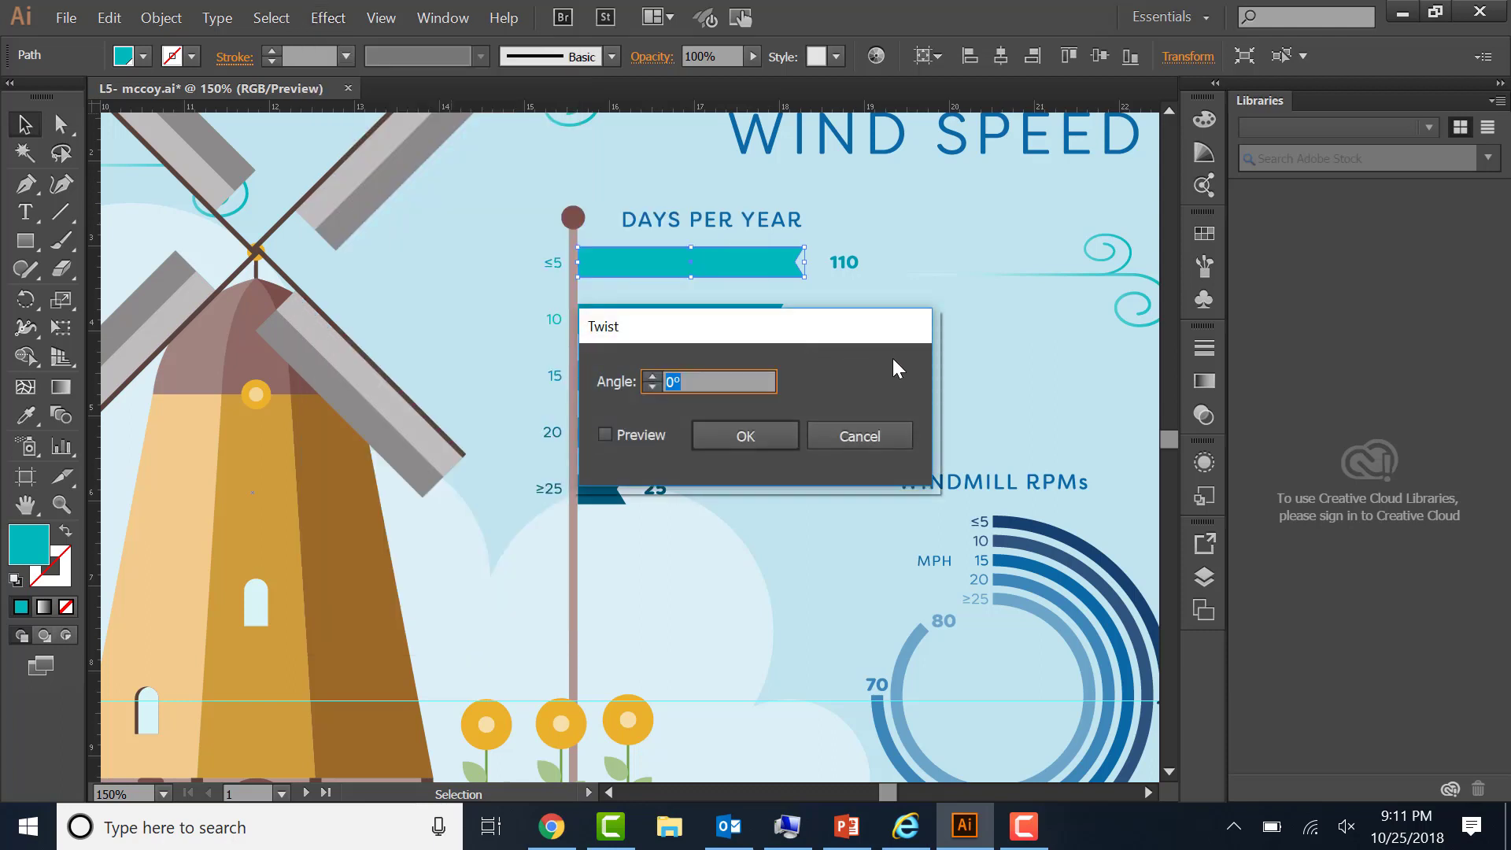
text(20)
click(740, 442)
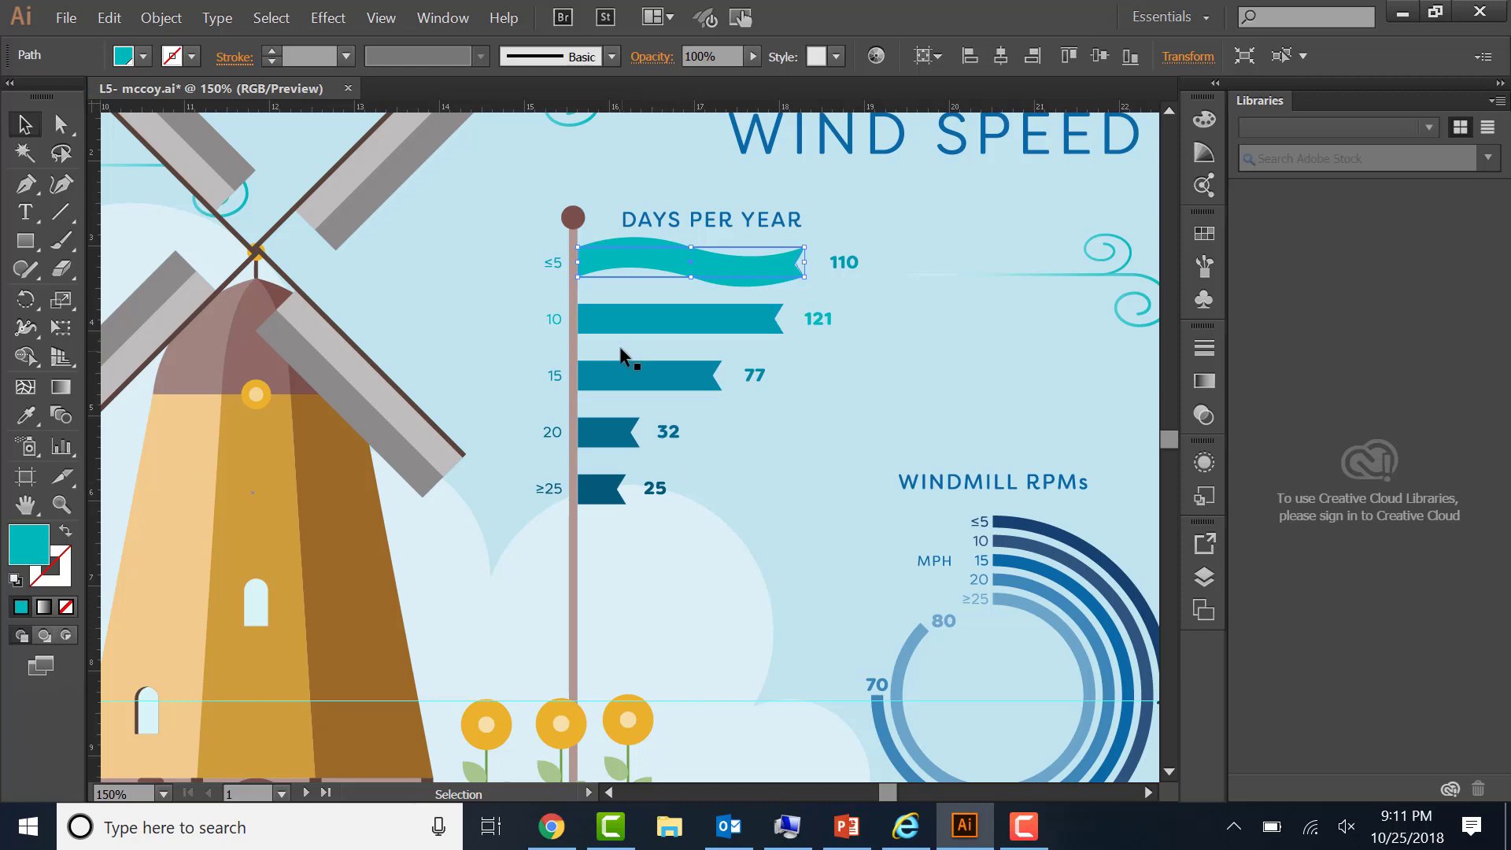
- Apply the same Twist effect to the 10, 15, 20 and ≥25 bars of the Days Per Year chart together, and save the document
click(658, 328)
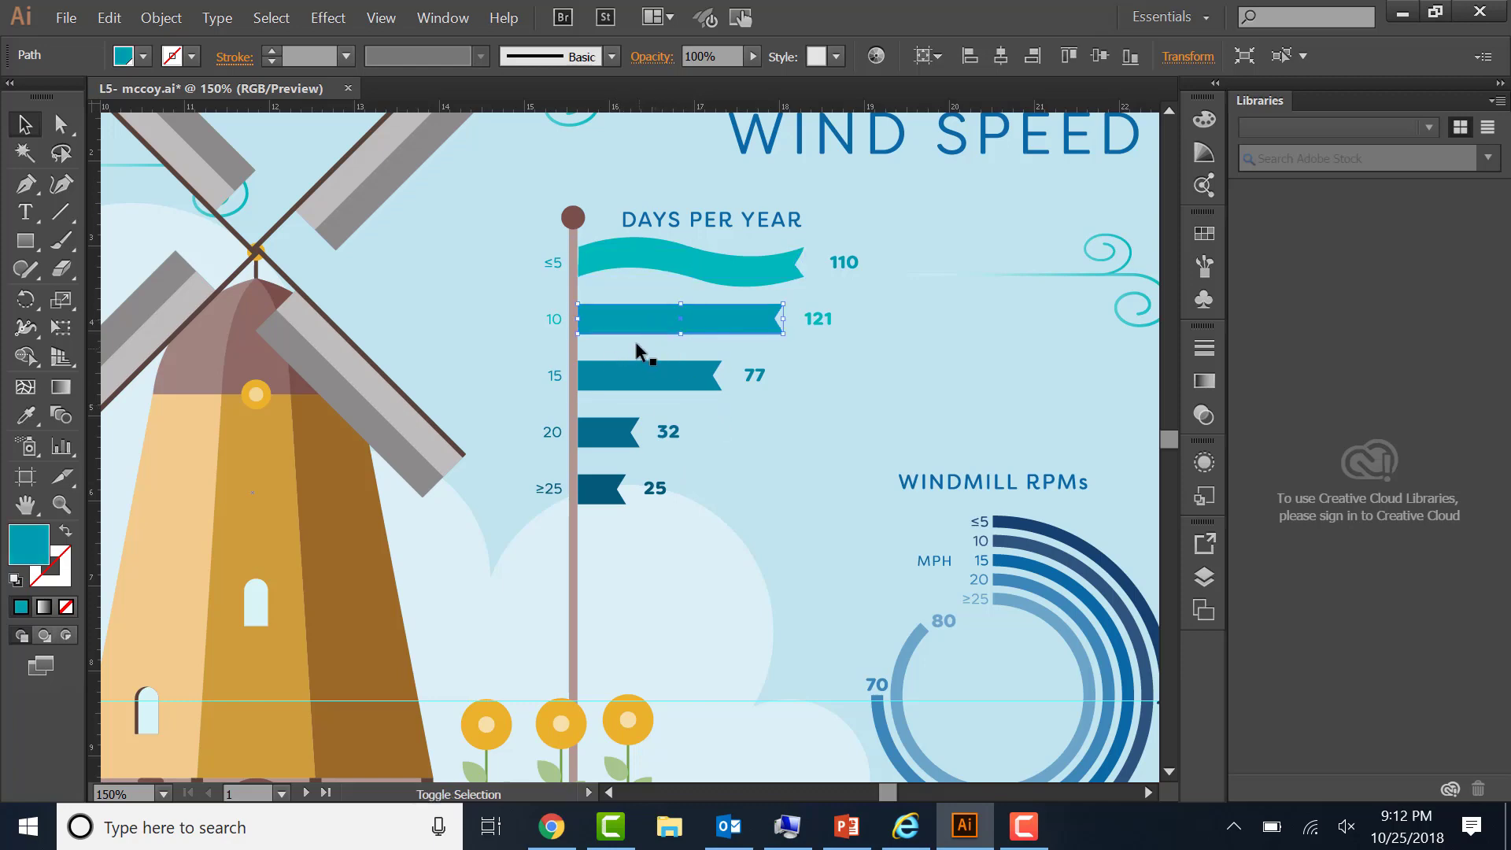
shift+click(637, 378)
shift+click(630, 435)
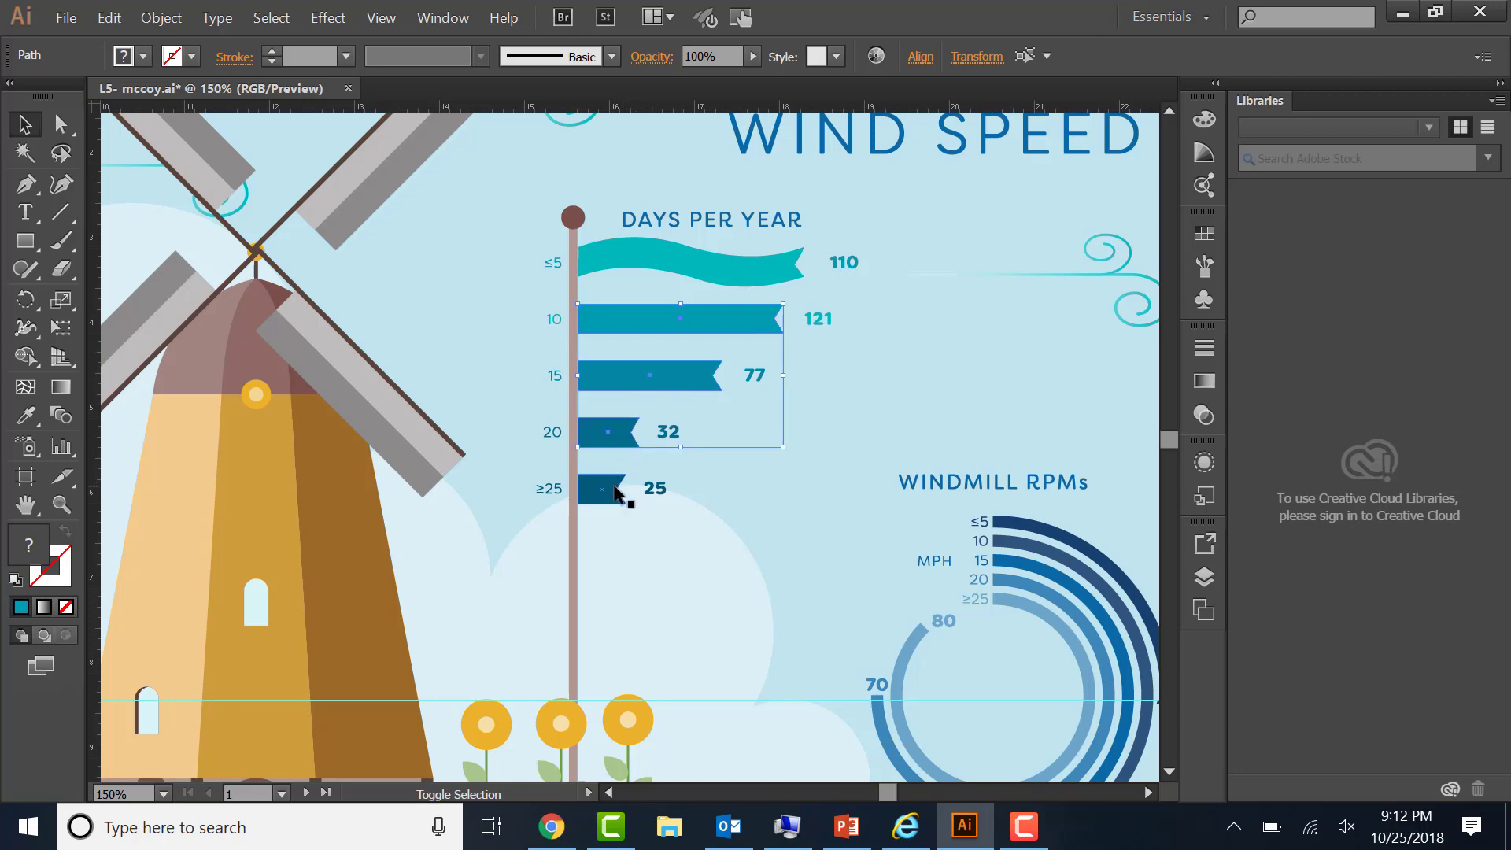
shift+click(616, 490)
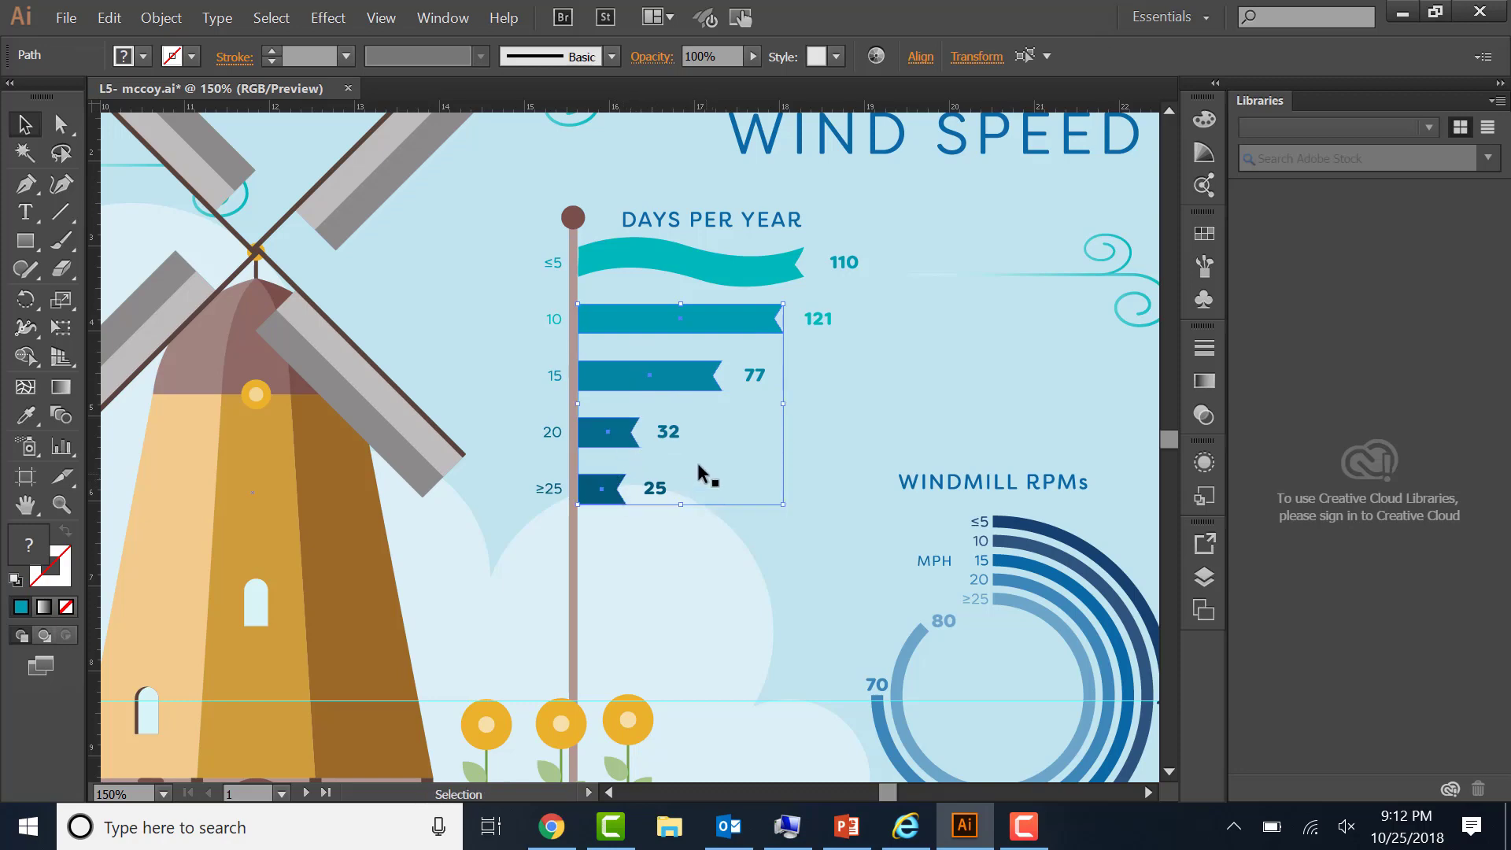
click(320, 19)
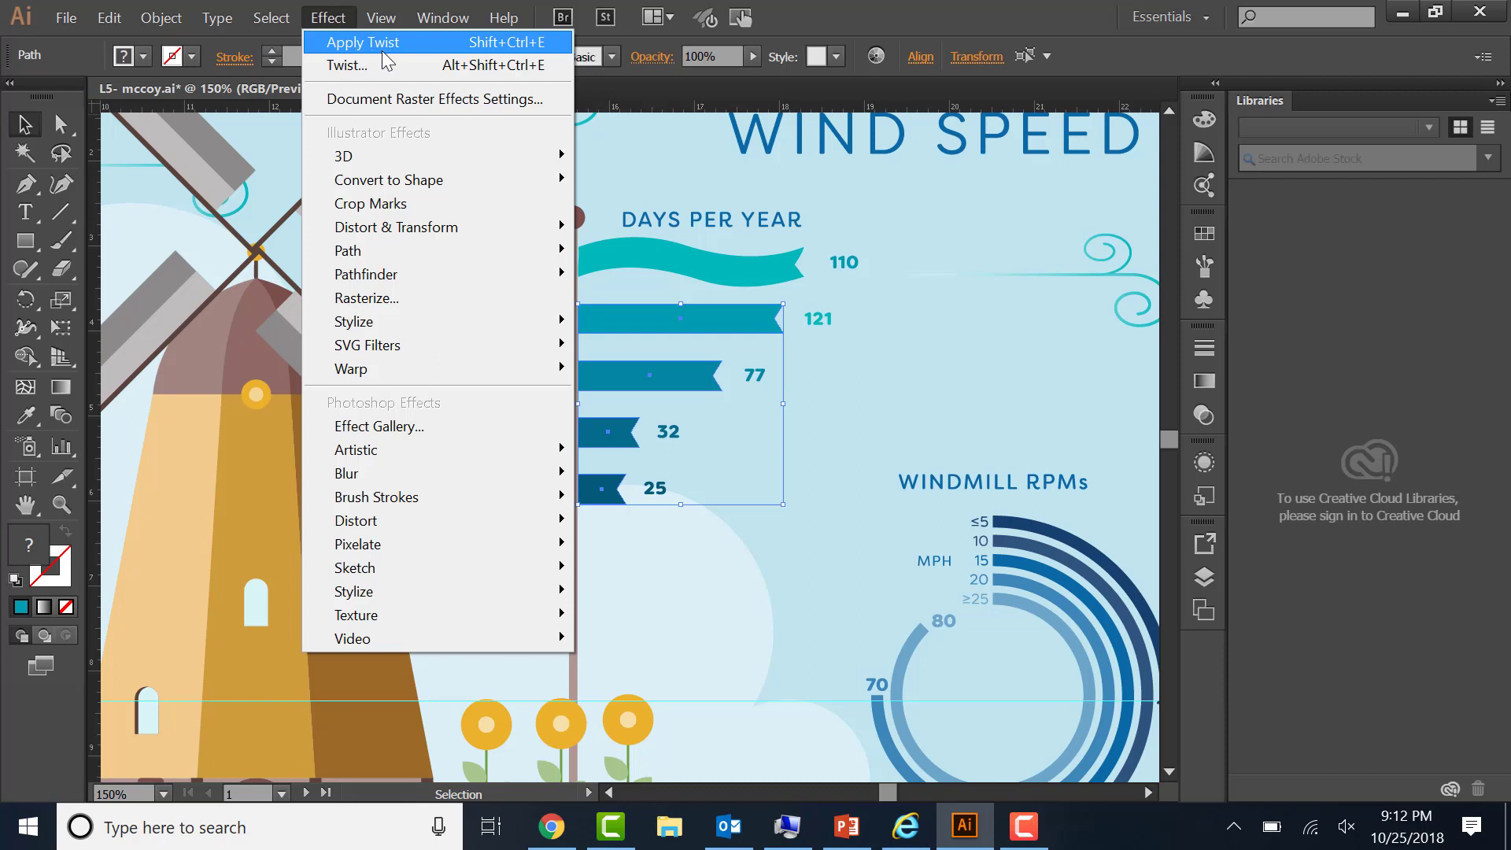
click(361, 46)
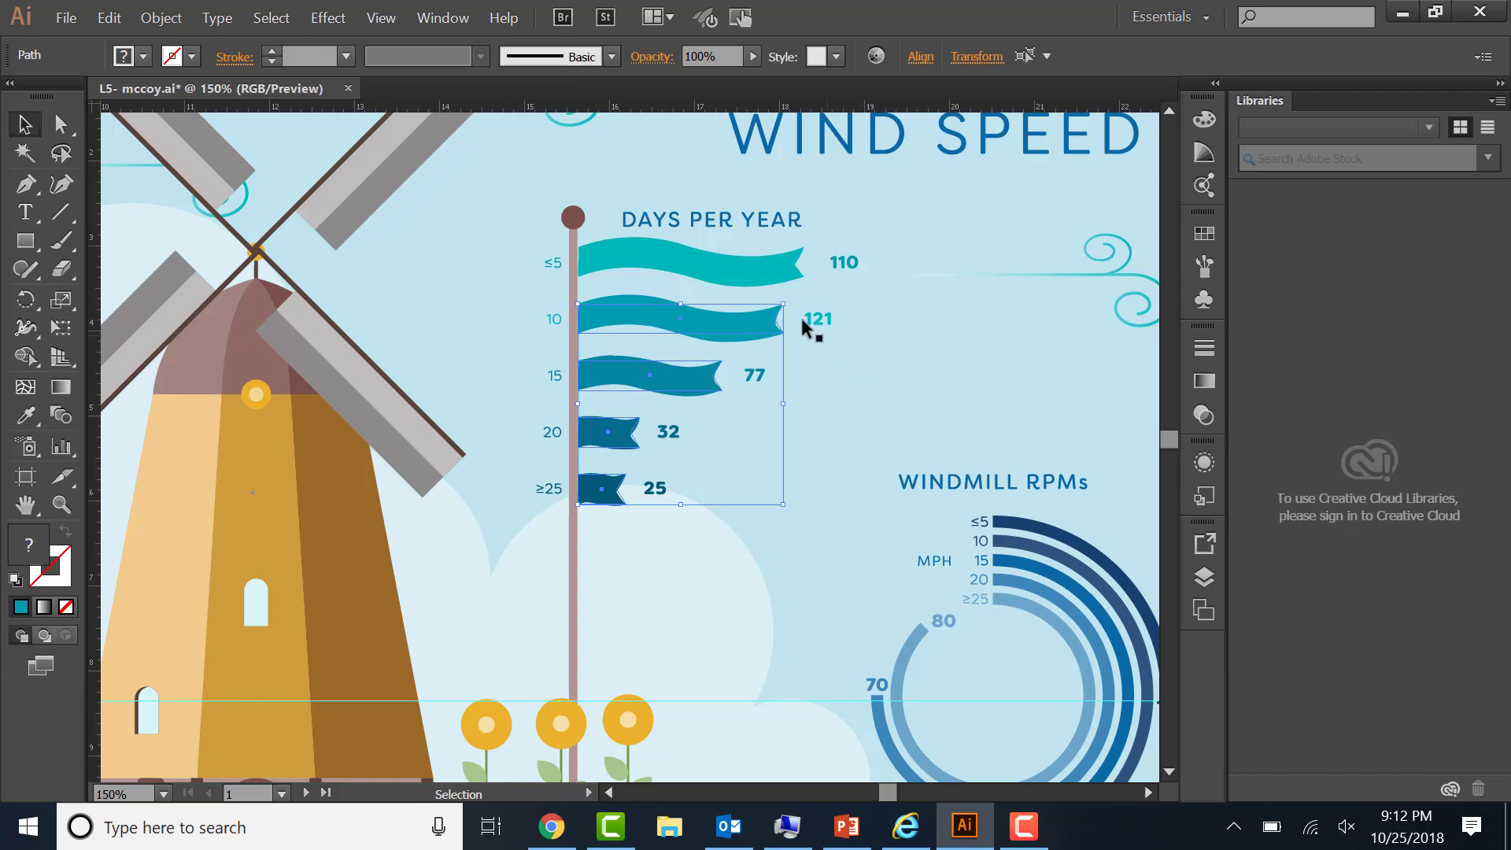
click(63, 18)
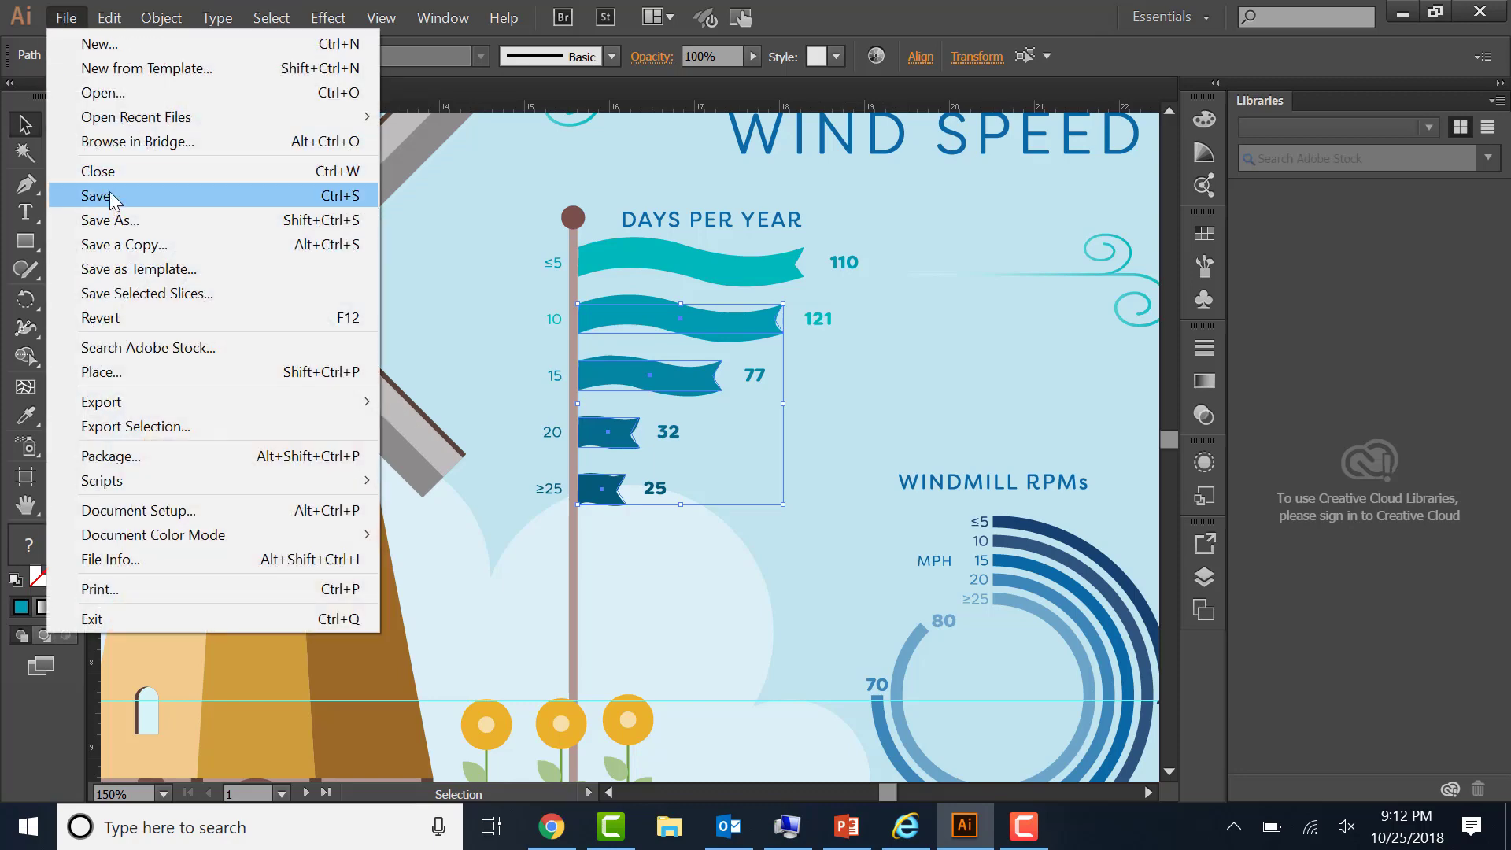
click(110, 194)
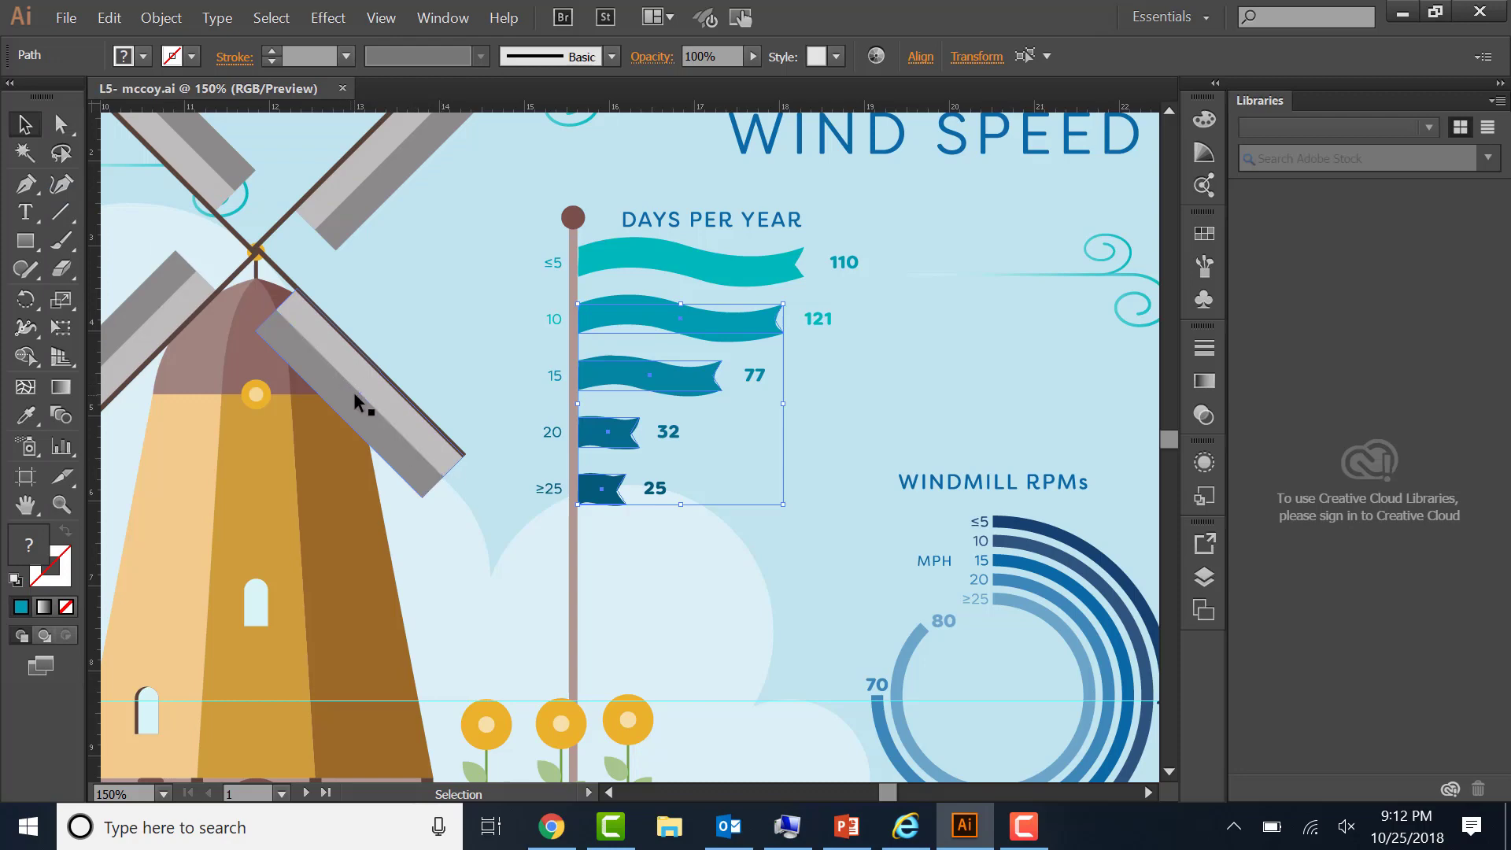
- Activate Free Transform on the East/West bar group under Percent of Year, and float the tool set and transform widget over the artwork
key(space)
drag(446, 428, 902, 385)
drag(625, 397, 854, 347)
key(space)
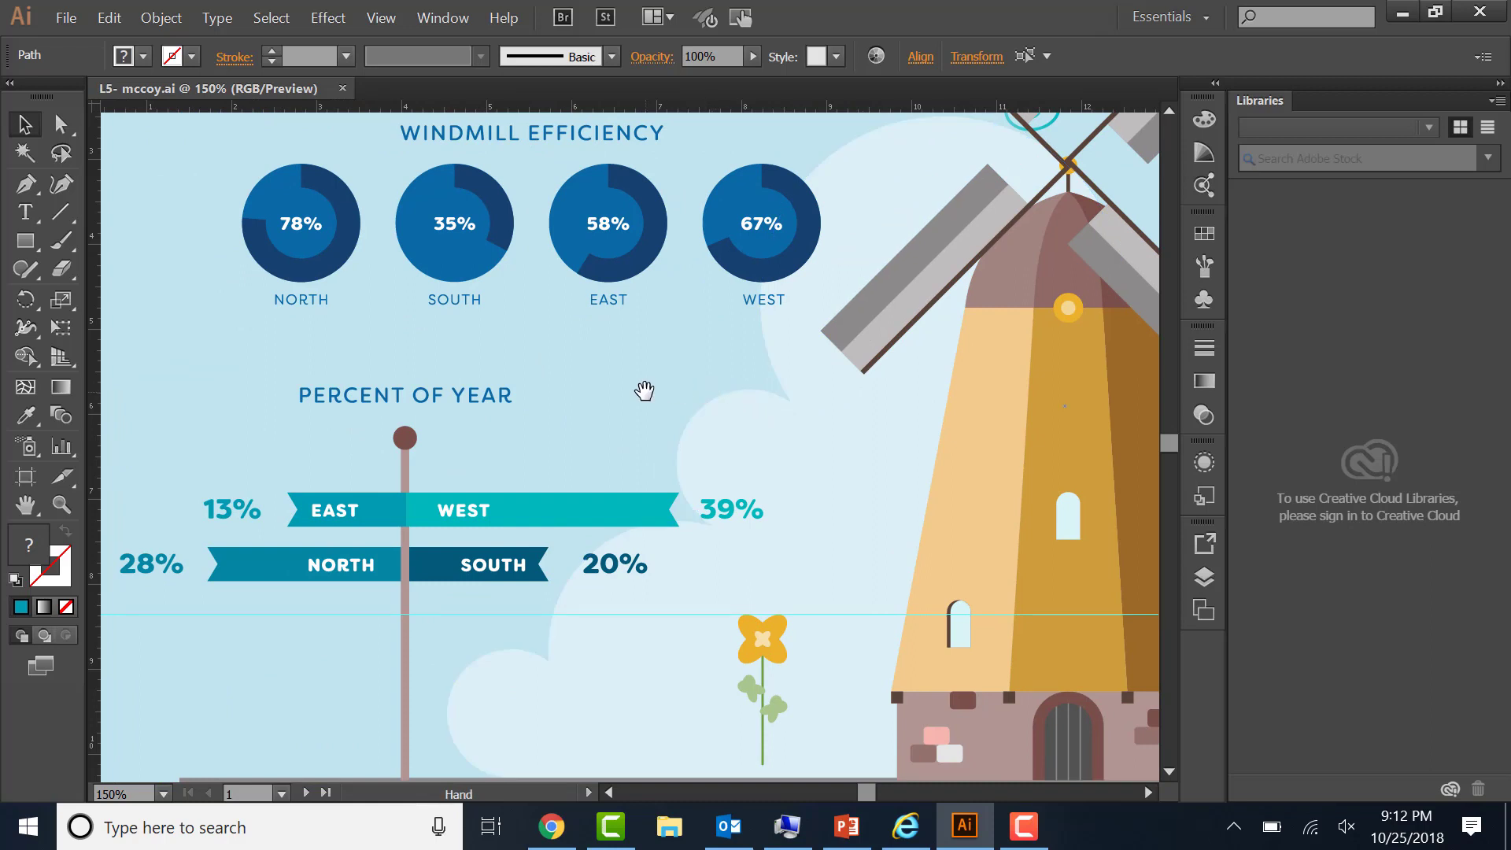
drag(618, 404, 741, 354)
drag(672, 388, 695, 381)
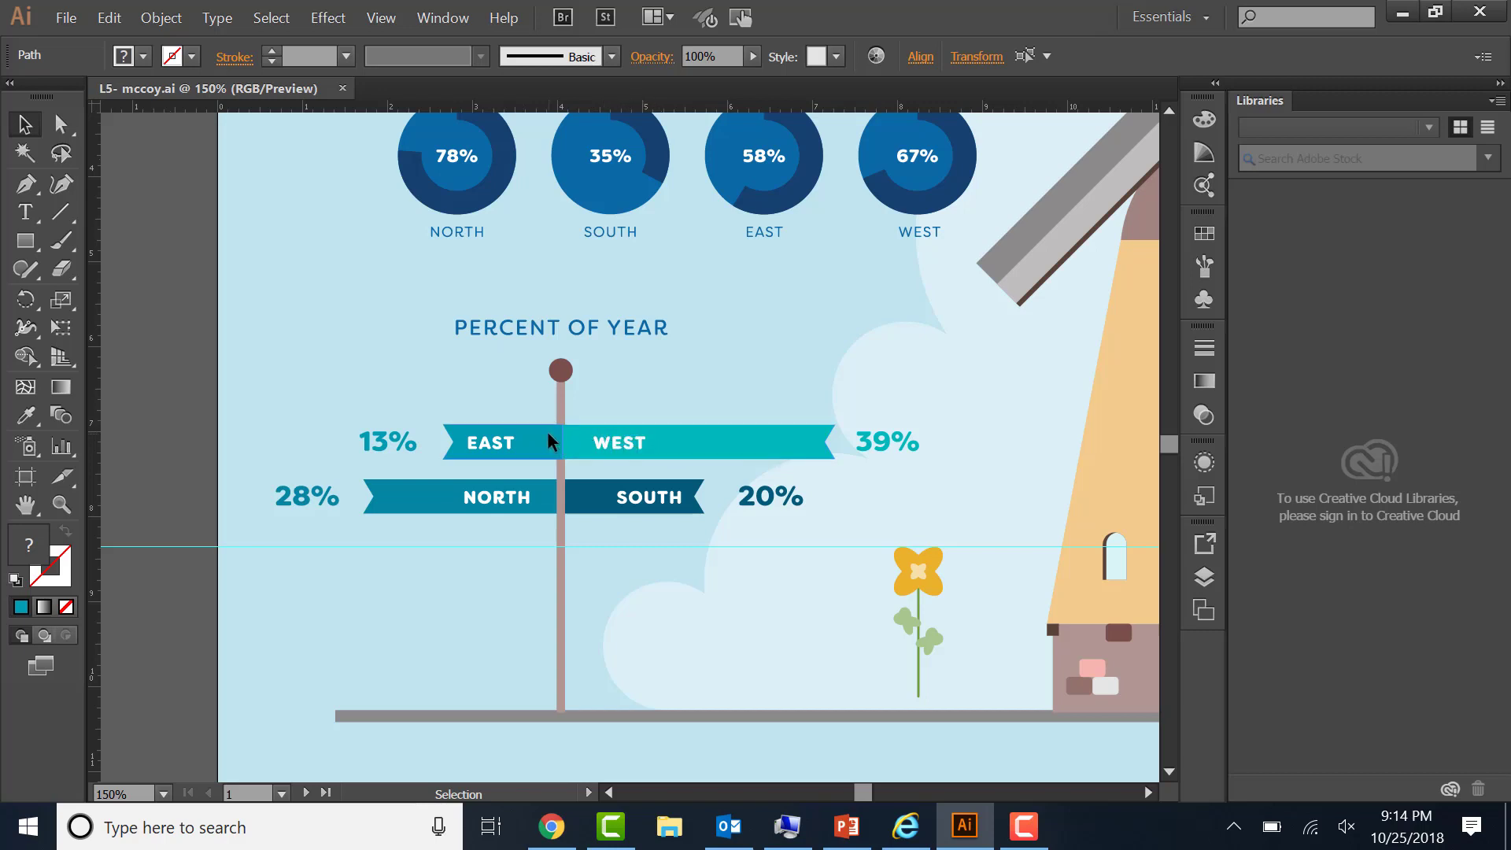
click(574, 442)
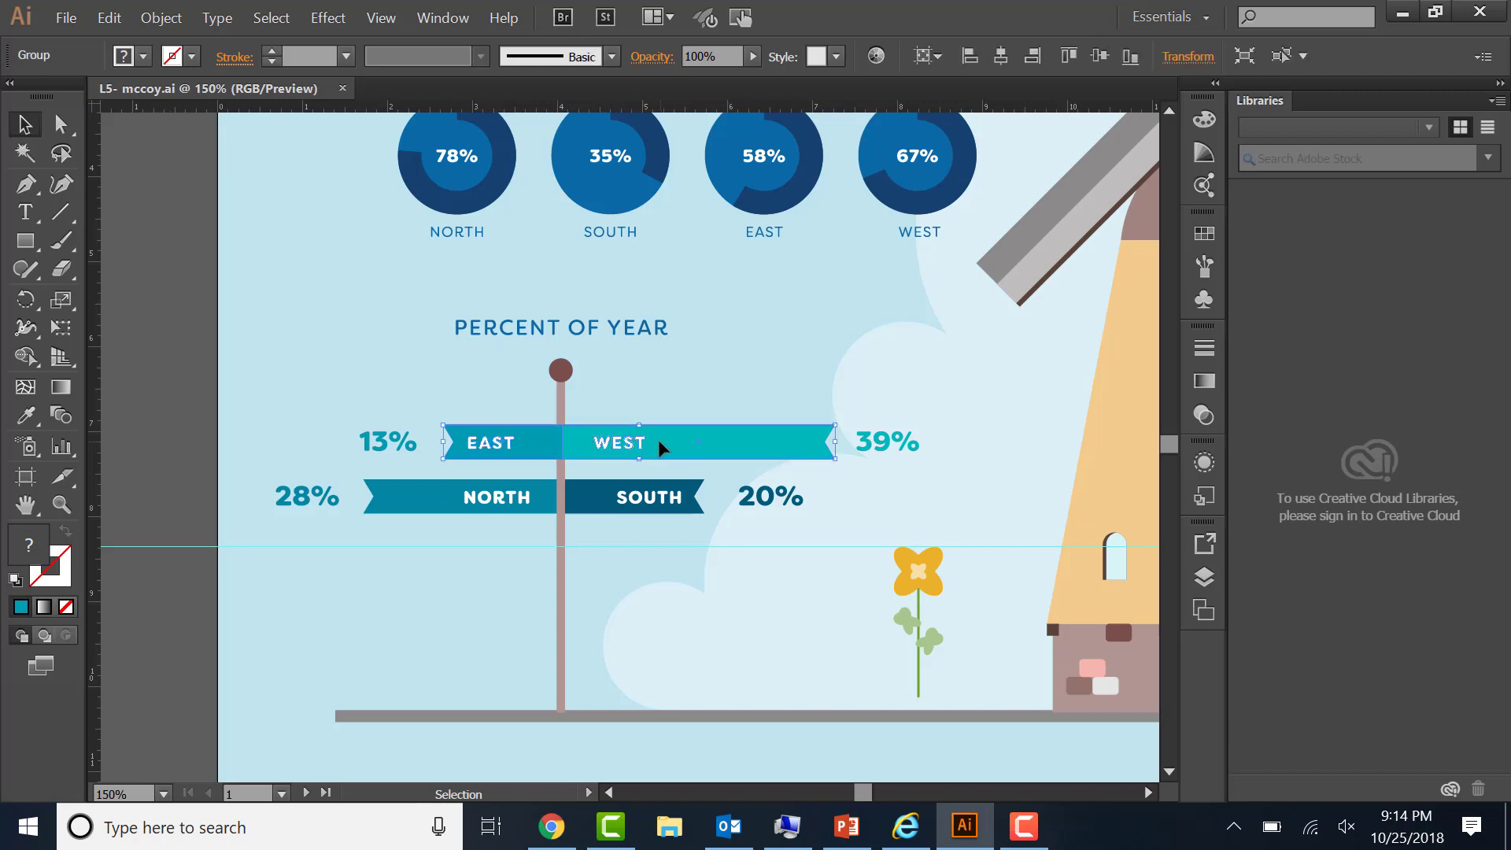
click(63, 327)
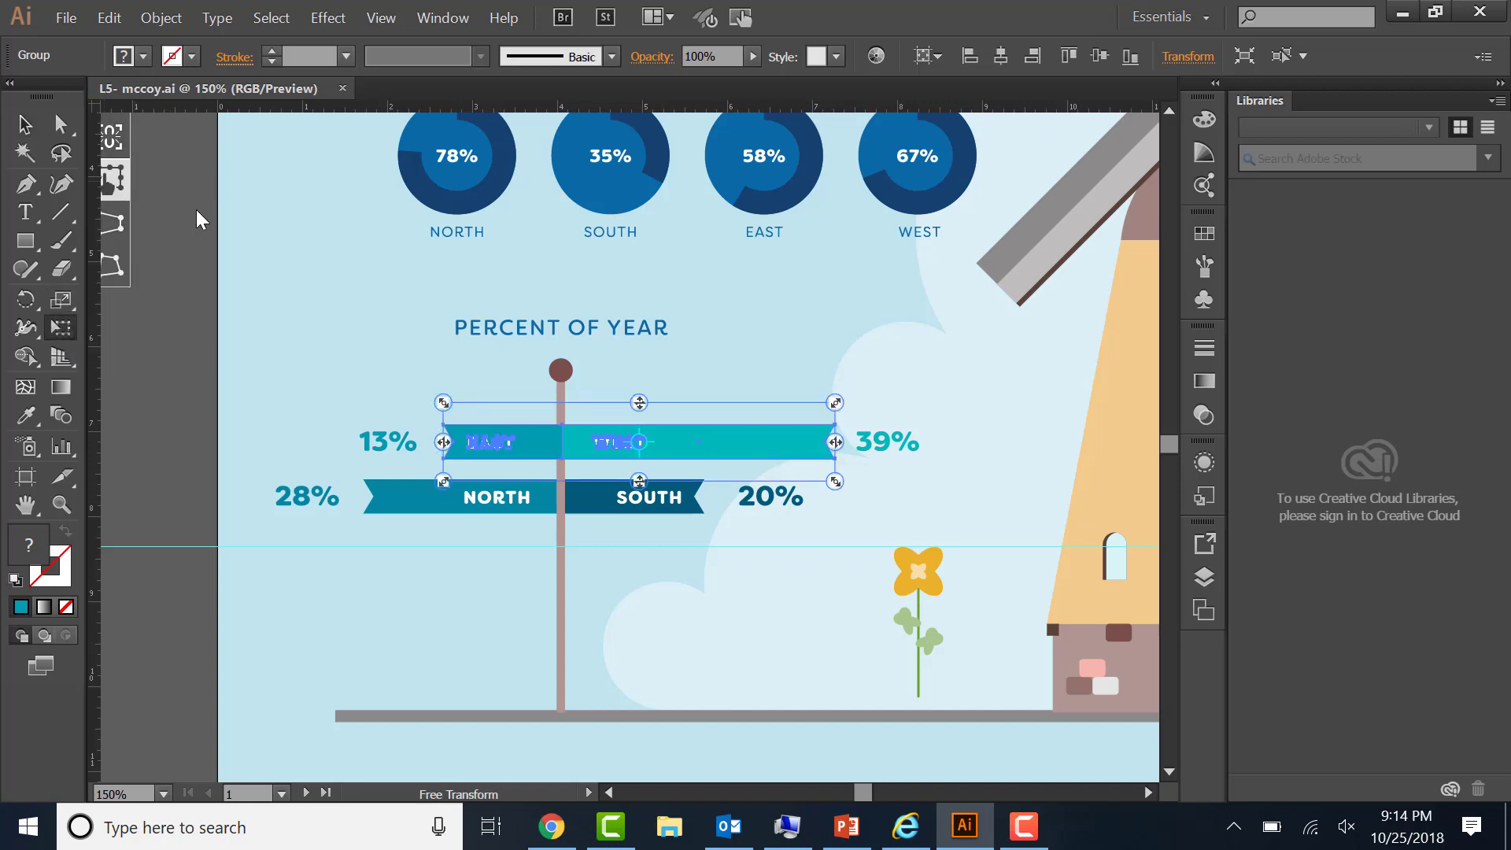
drag(67, 106, 118, 127)
drag(30, 110, 251, 182)
drag(110, 120, 51, 114)
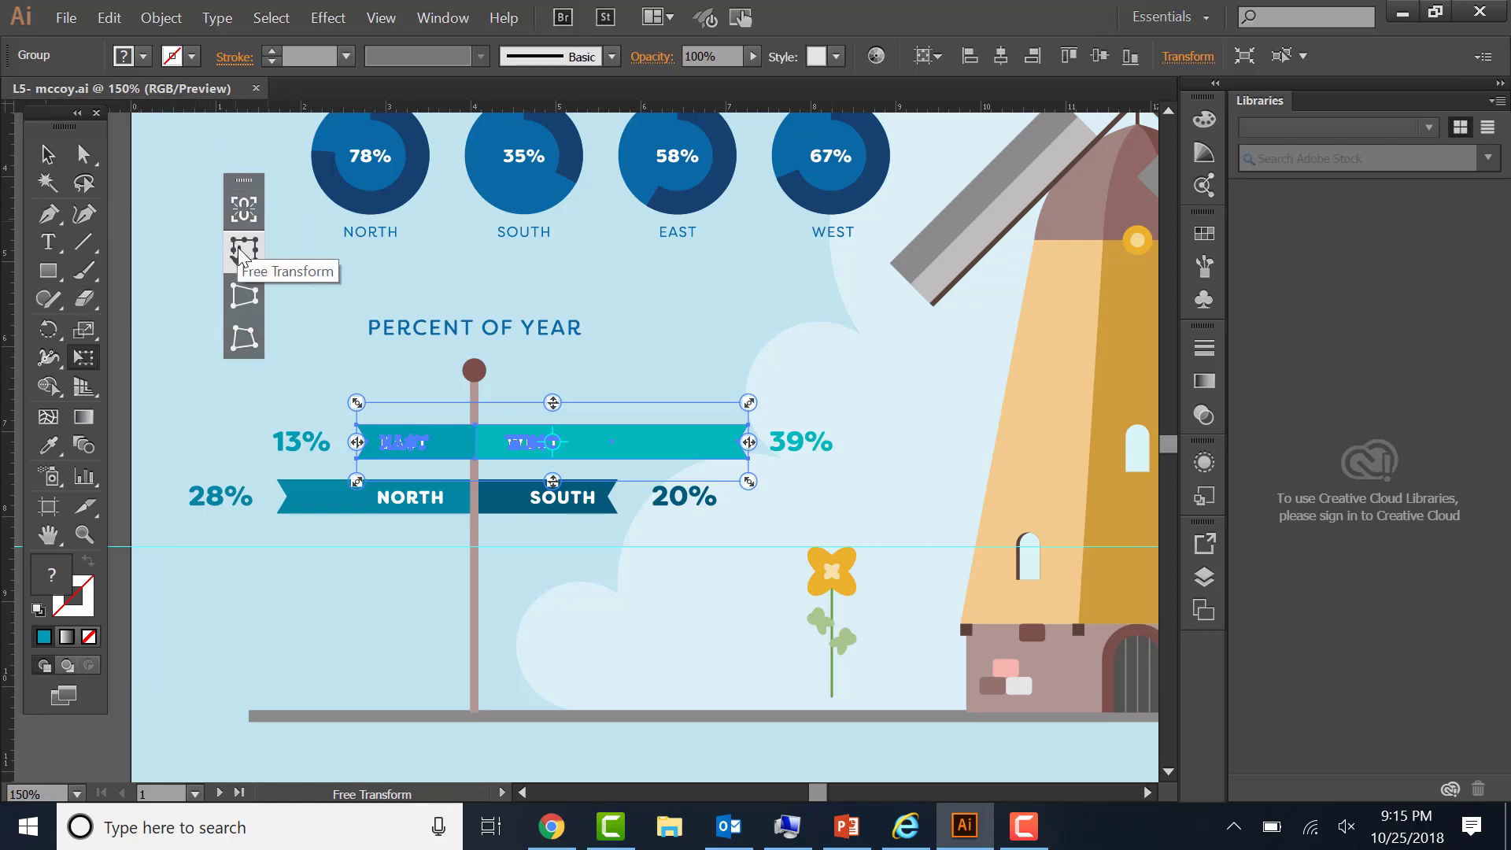
- Turn off Smart Guides and use Perspective Distort to make the West end of the East/West bar slightly taller
click(244, 337)
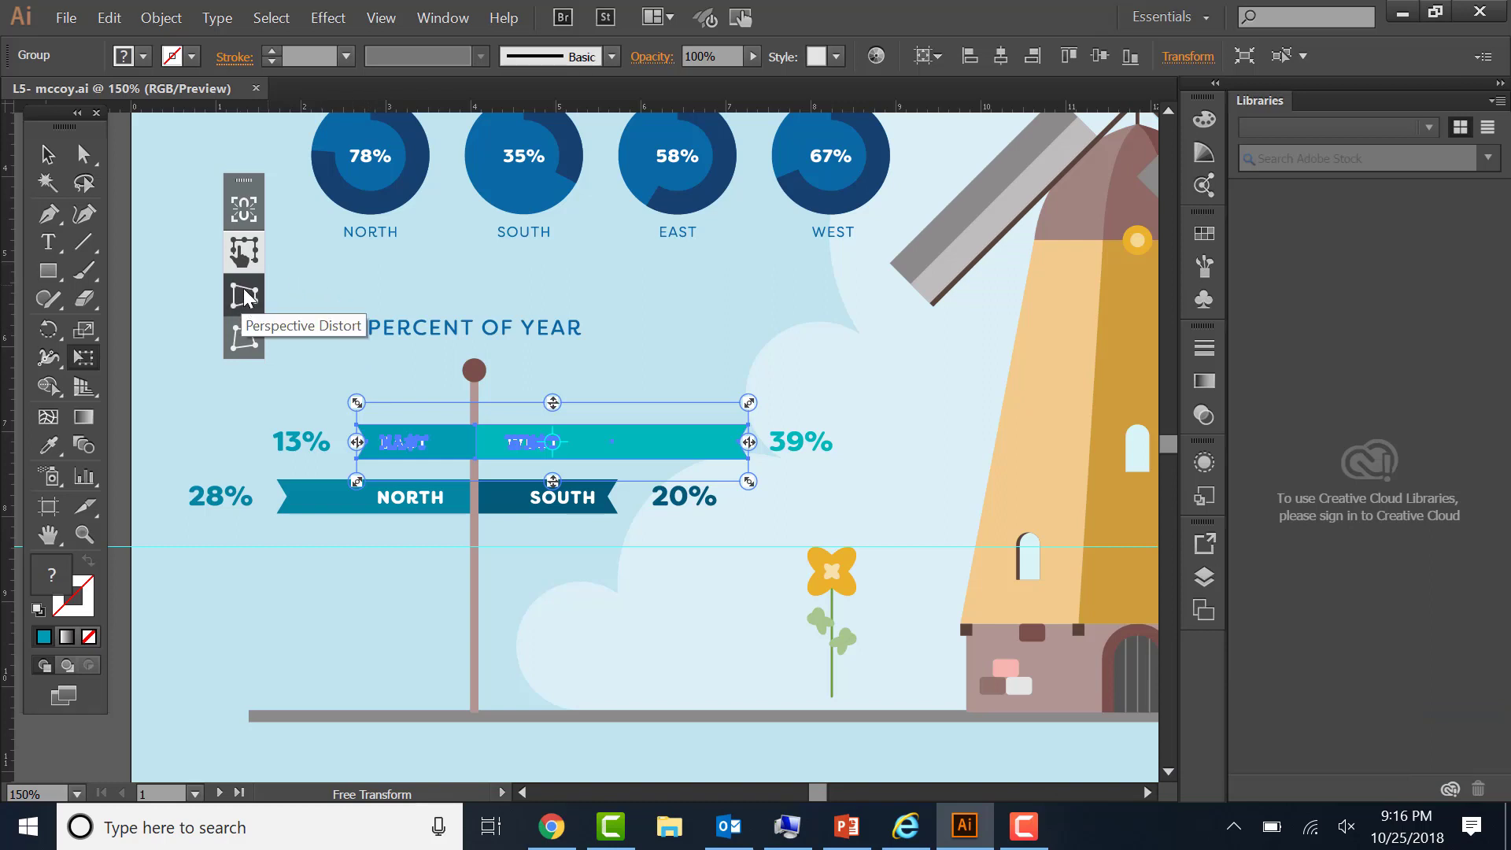
click(244, 298)
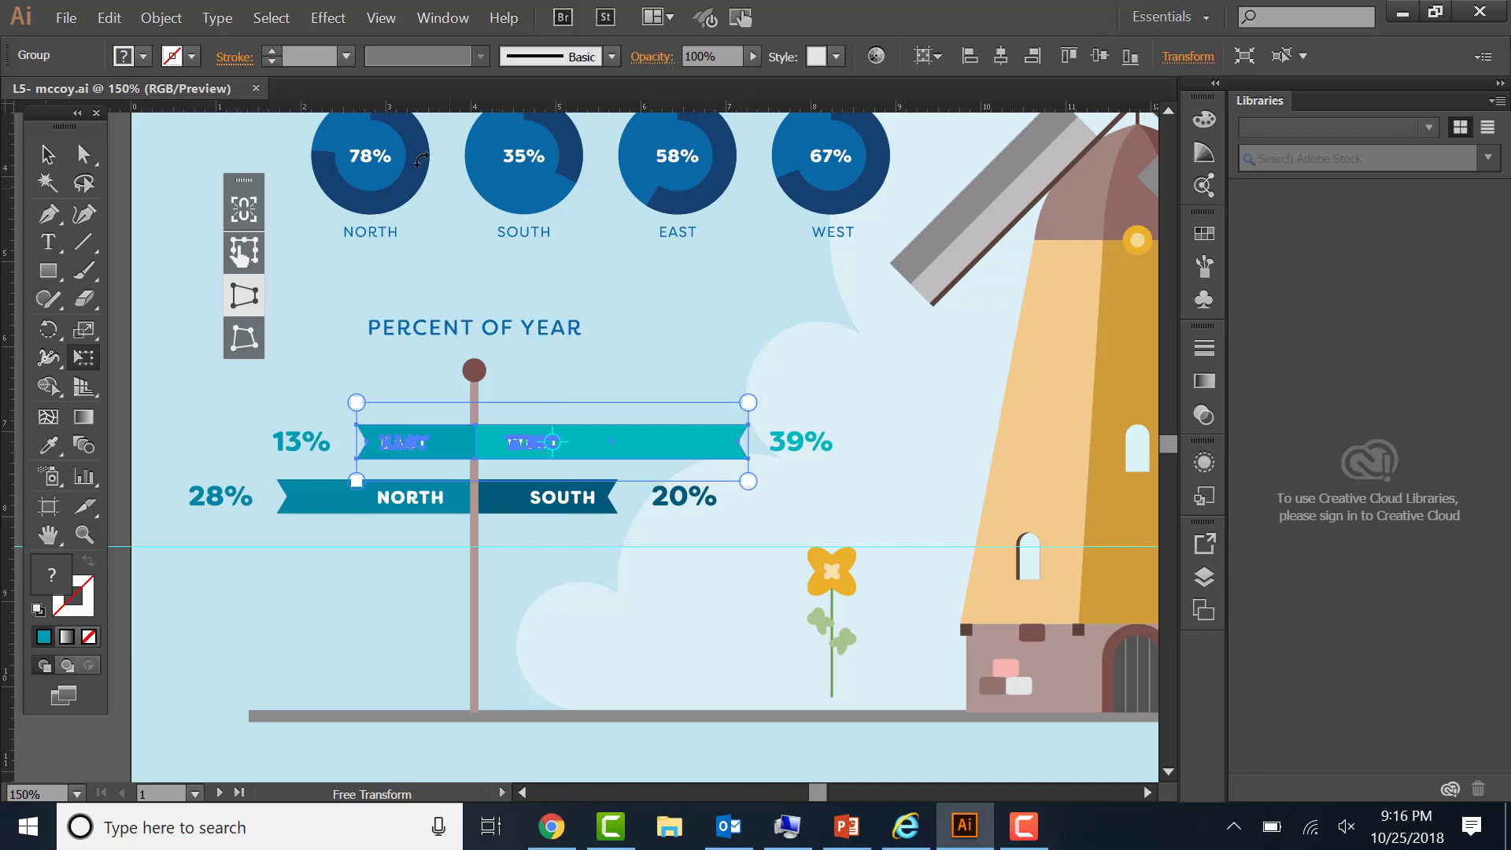
key(ctrl+h)
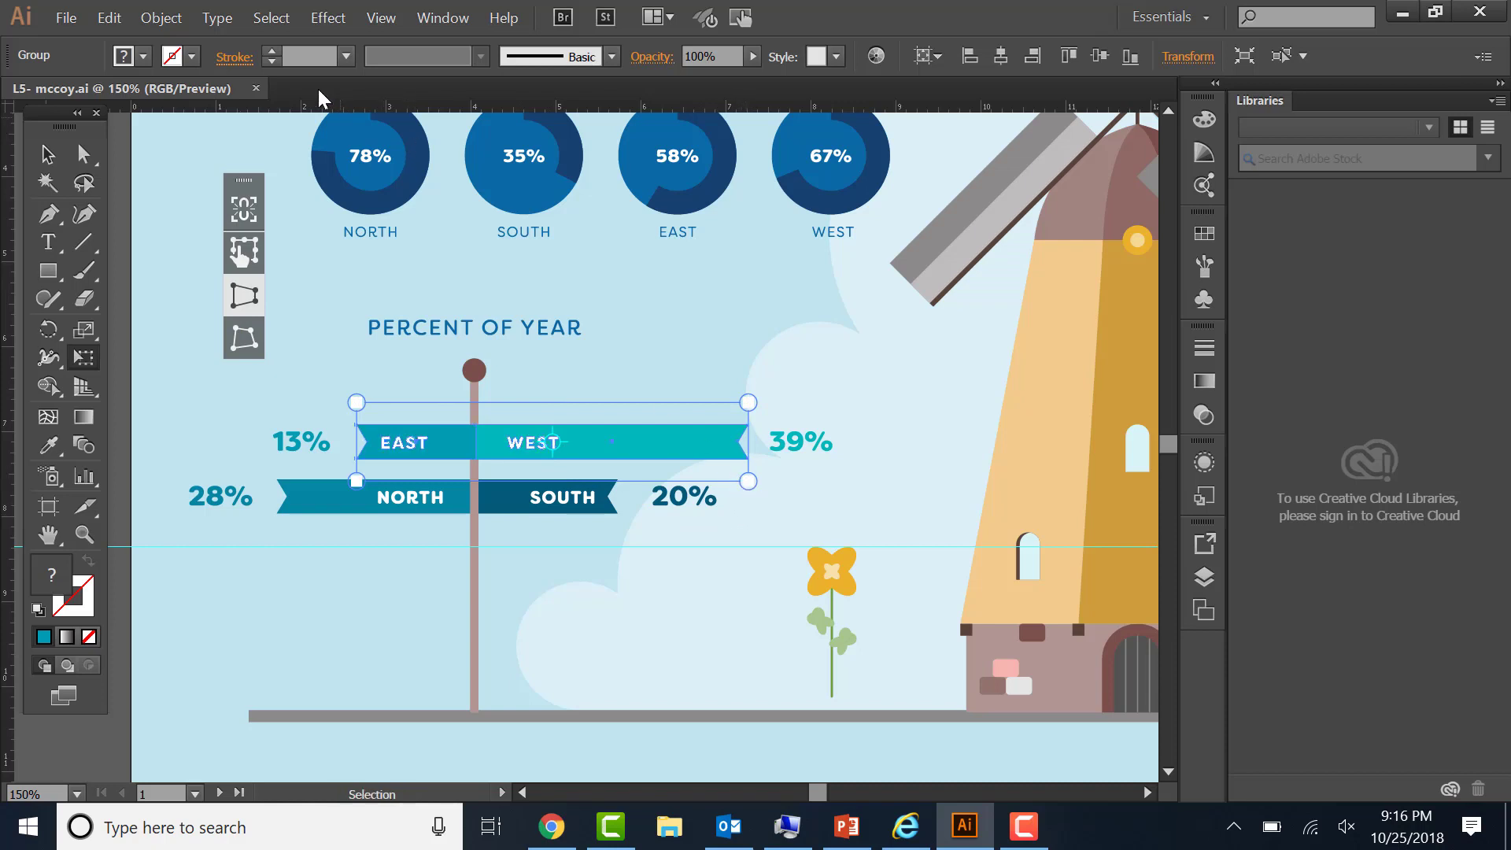
click(381, 19)
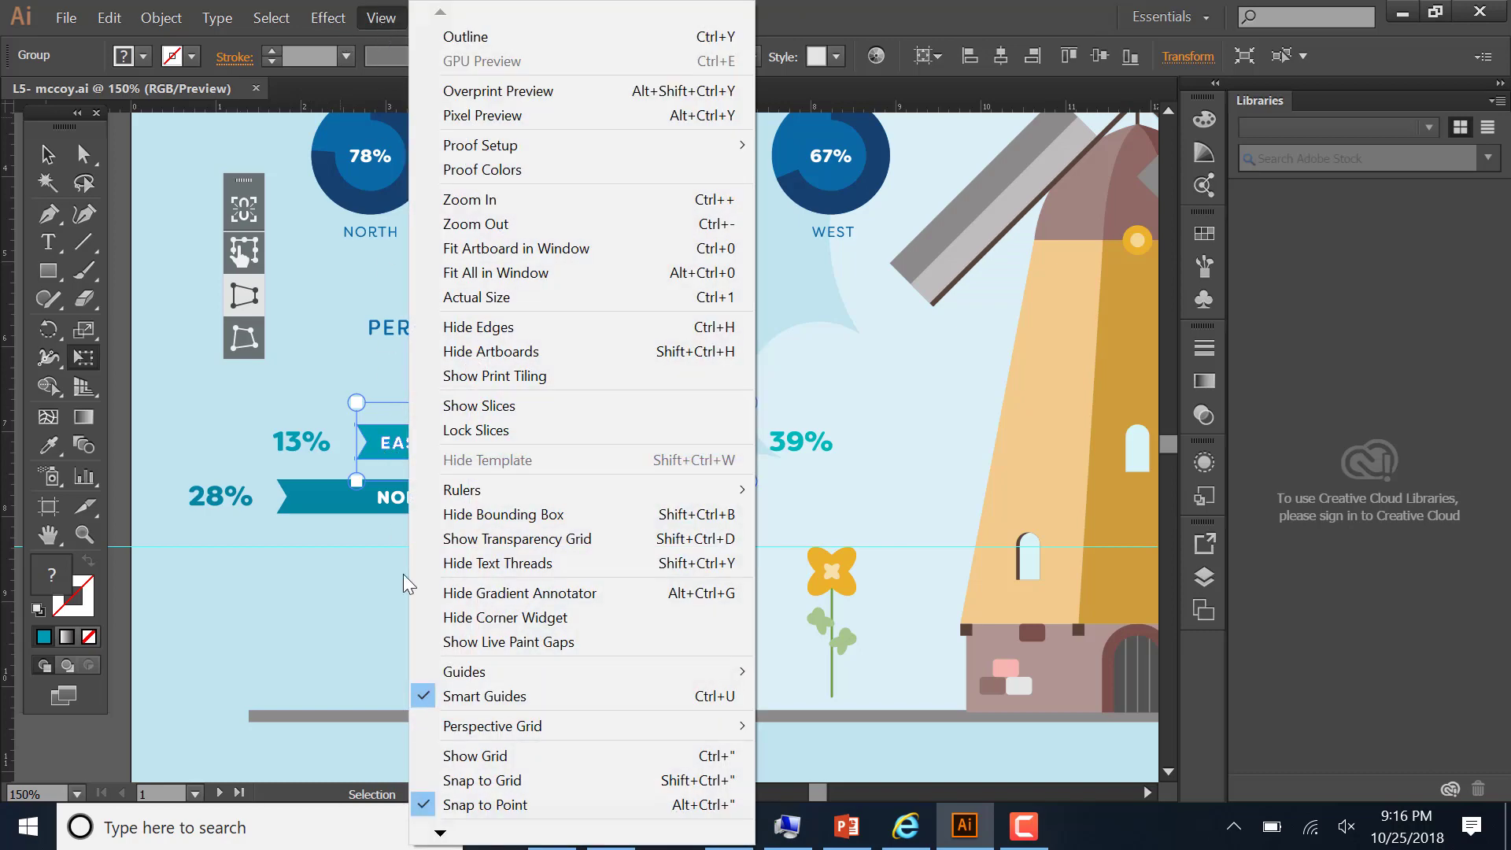
click(423, 696)
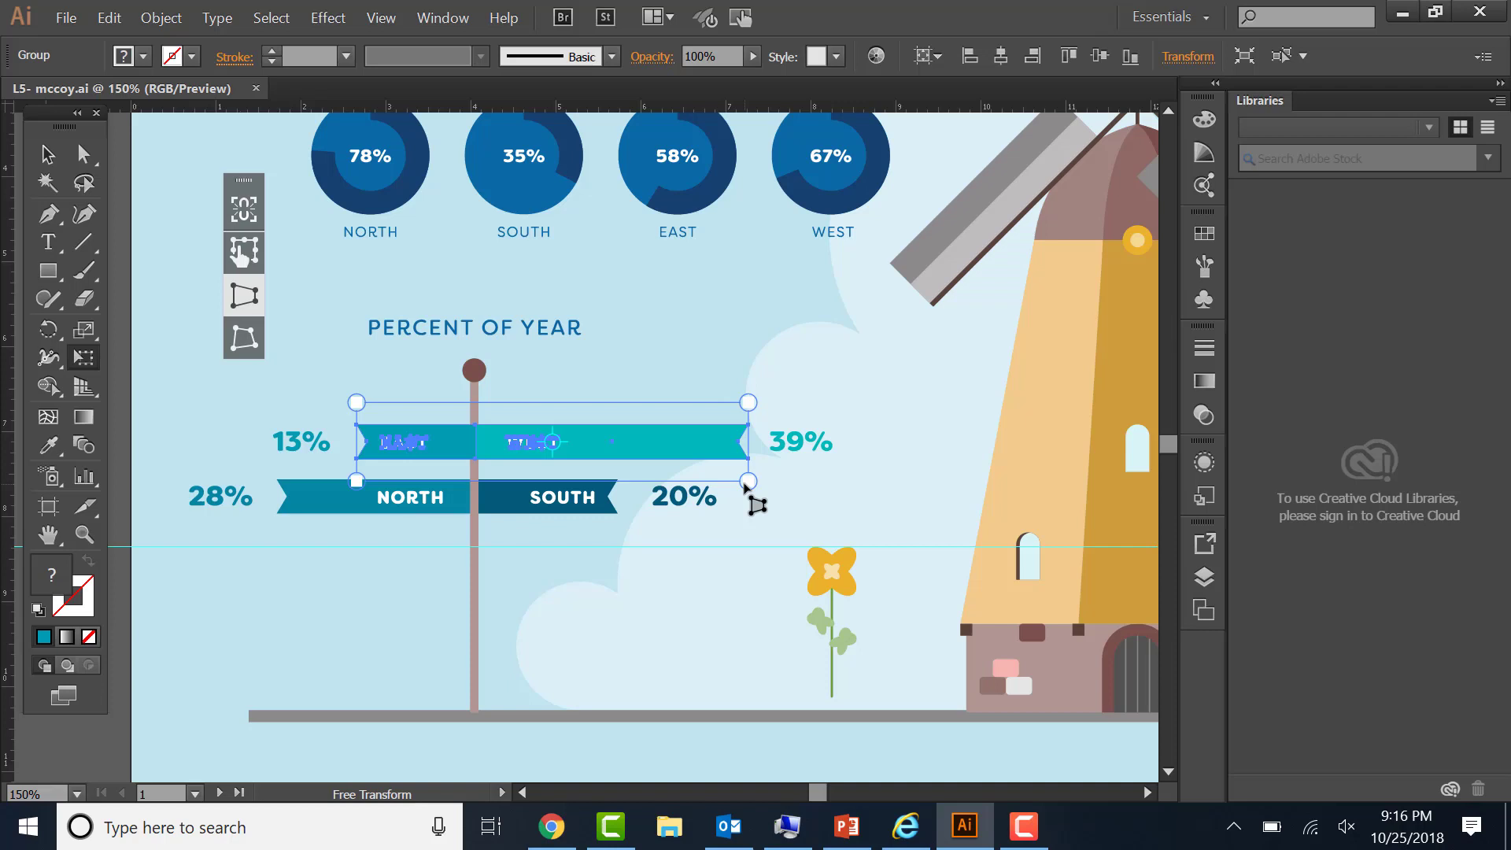
drag(746, 488, 744, 507)
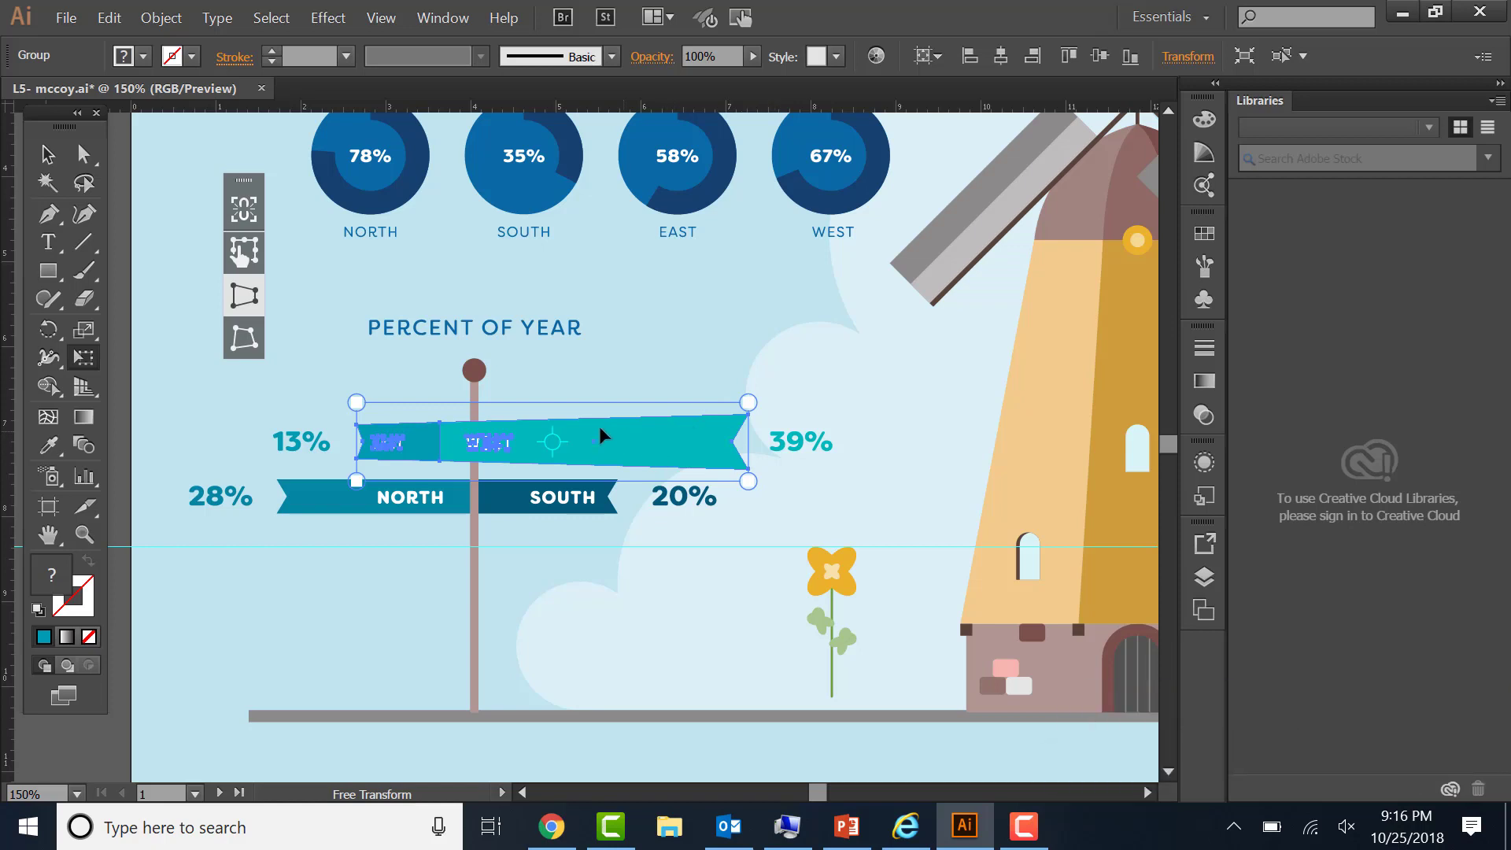
key(v)
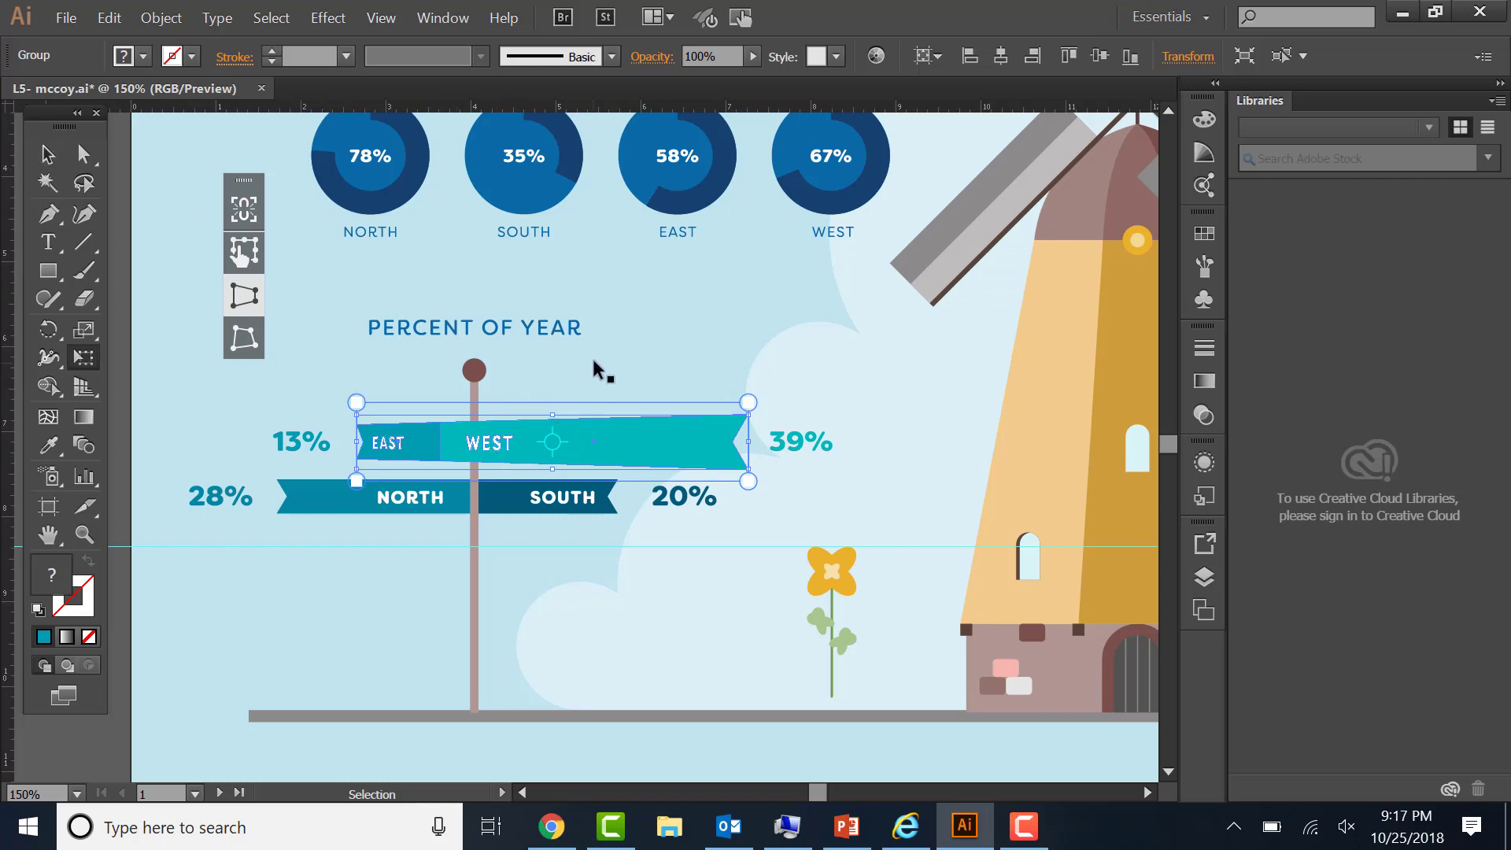
- Use Perspective Distort to make the North end of the North/South bar slightly taller, and turn Smart Guides back on
click(418, 509)
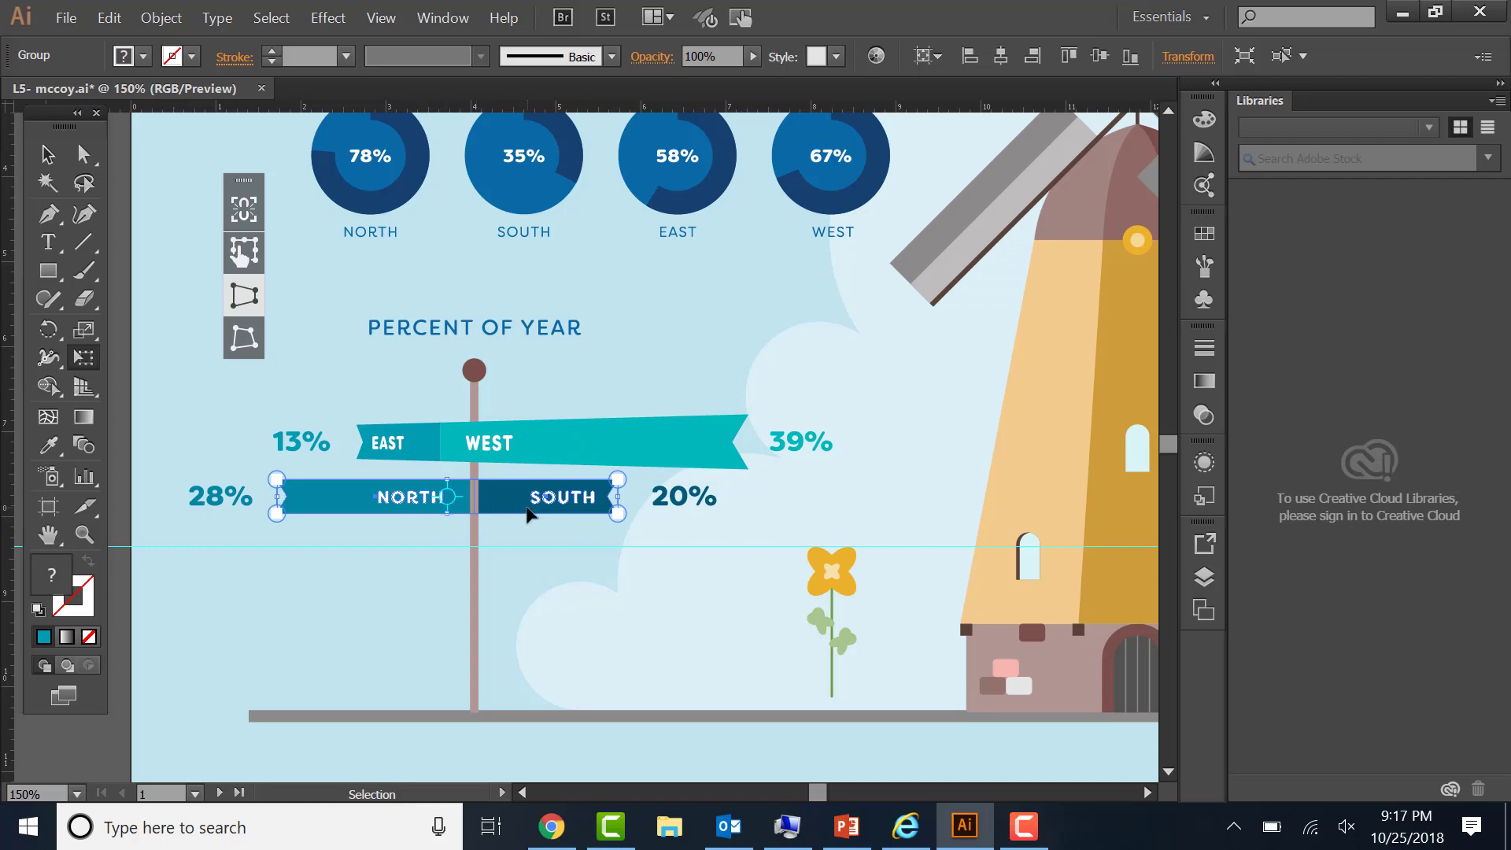
key(e)
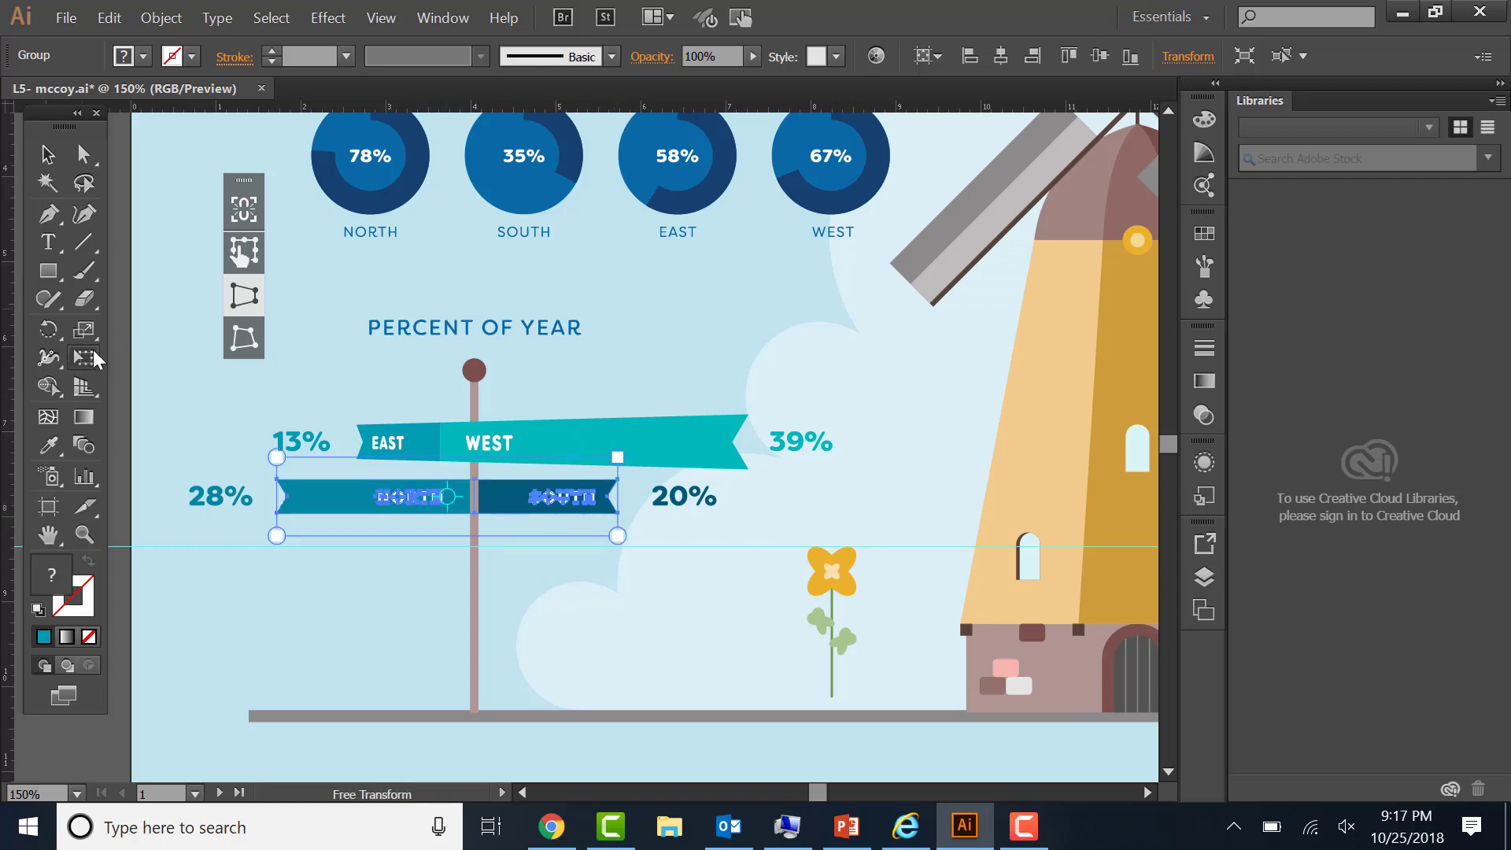
click(253, 299)
drag(277, 536, 270, 561)
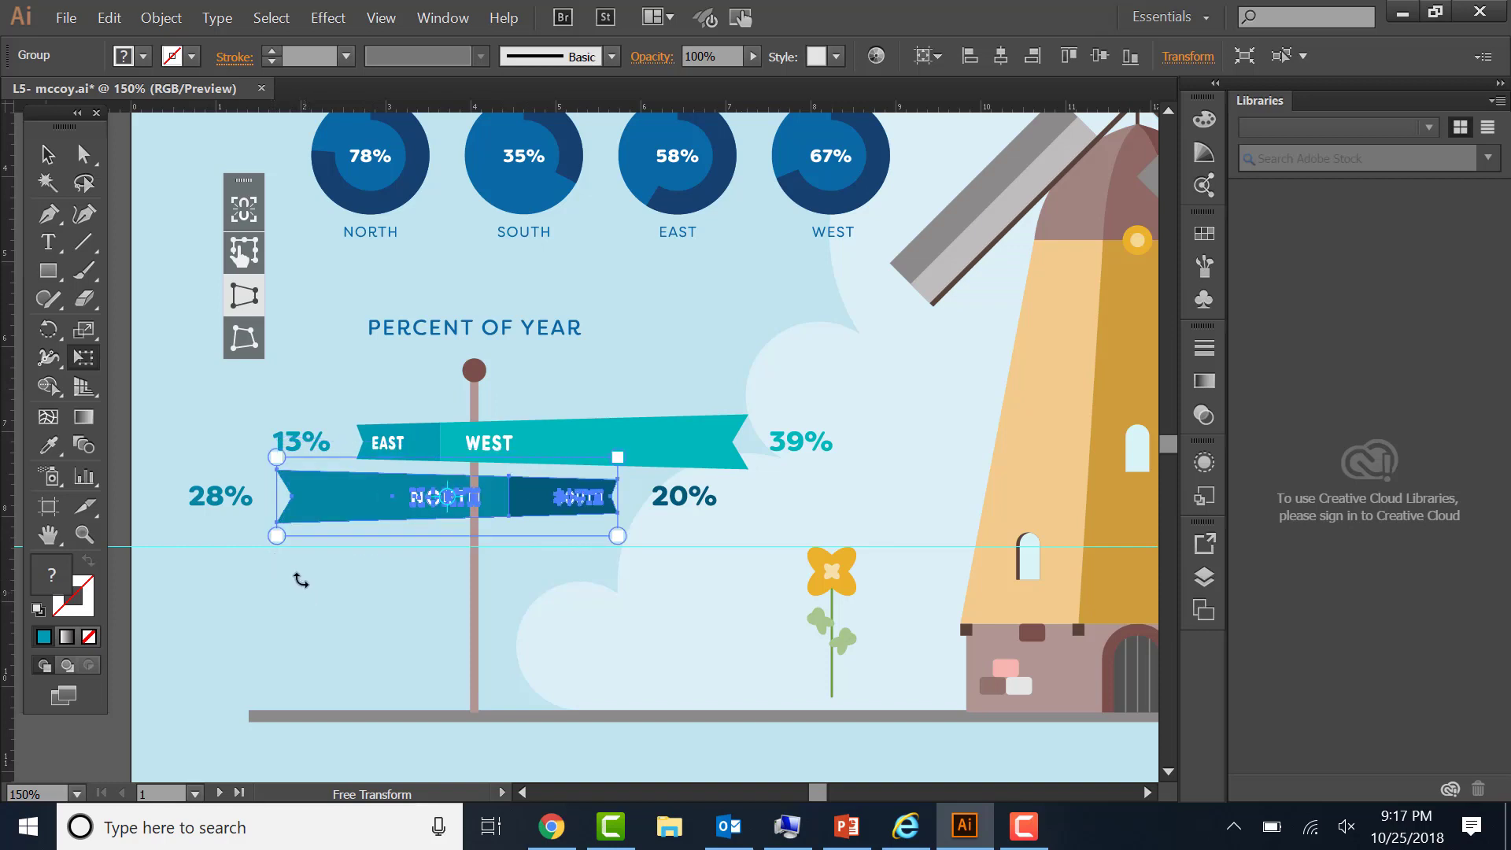
click(382, 19)
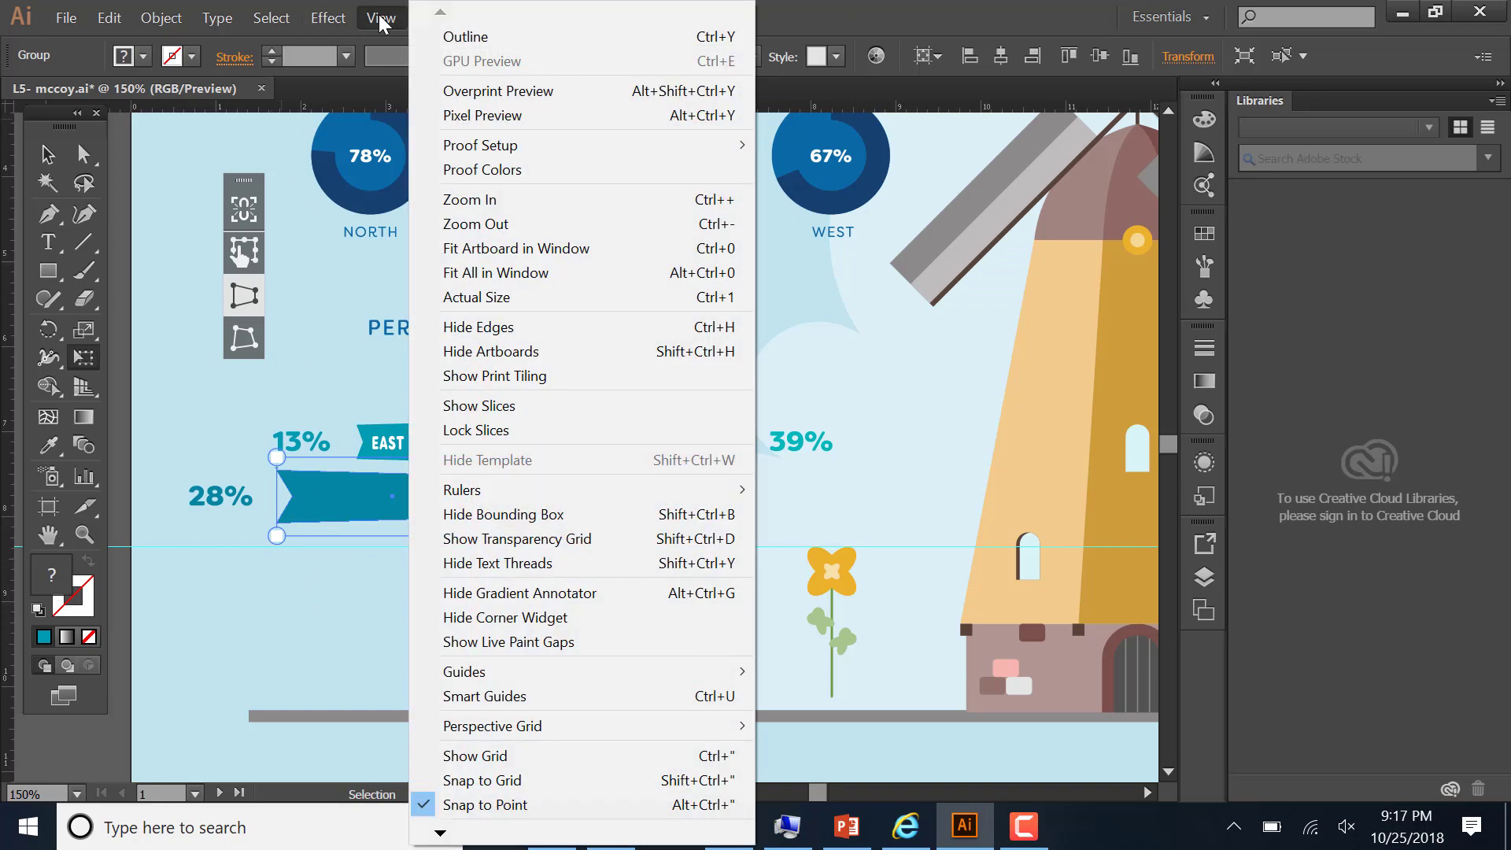
click(489, 696)
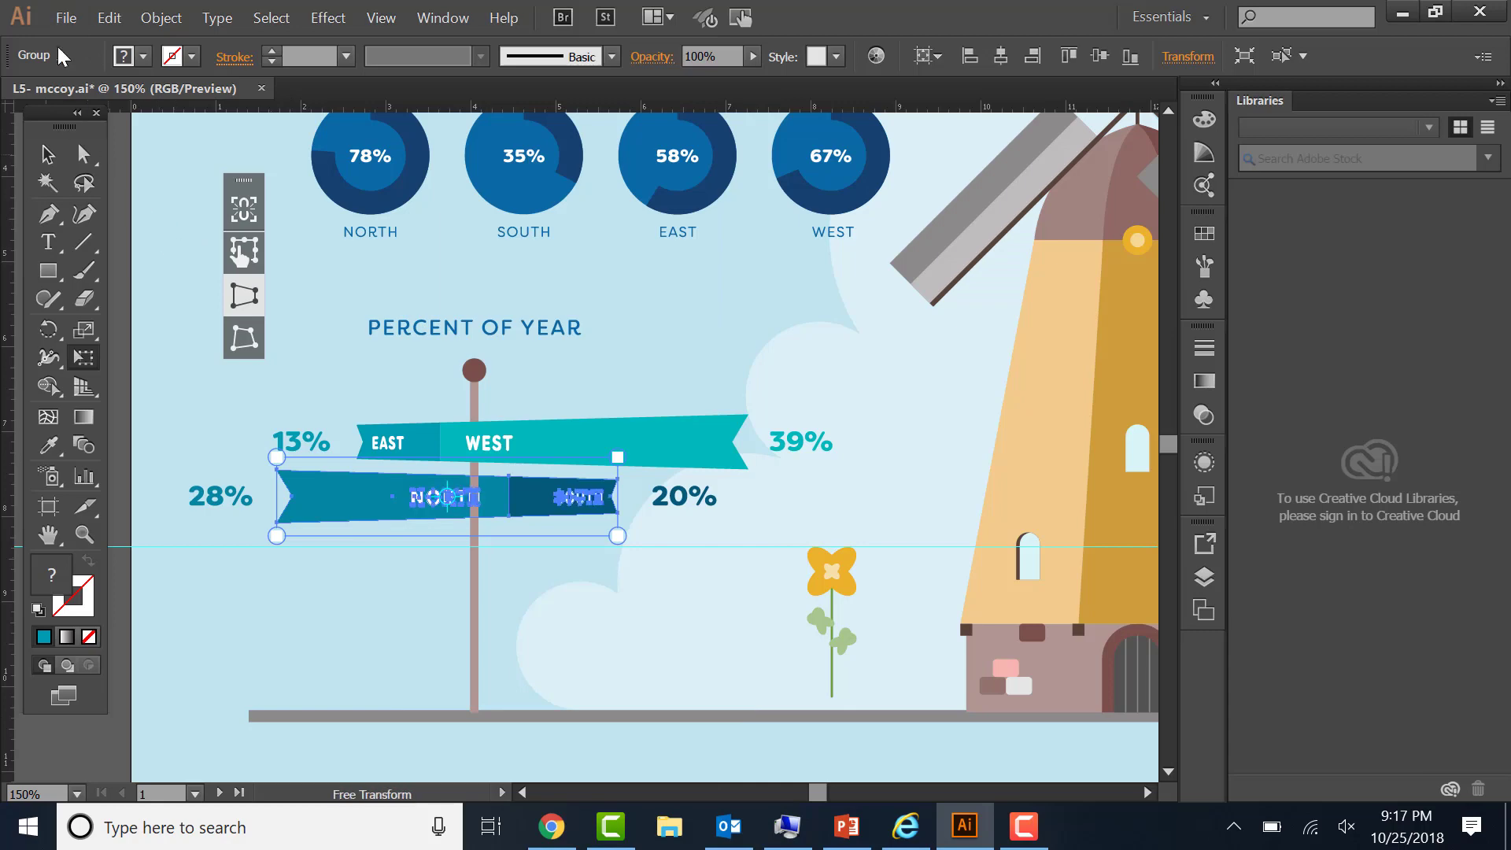
- Save the document and leave Free Transform on the North/South bar
click(69, 20)
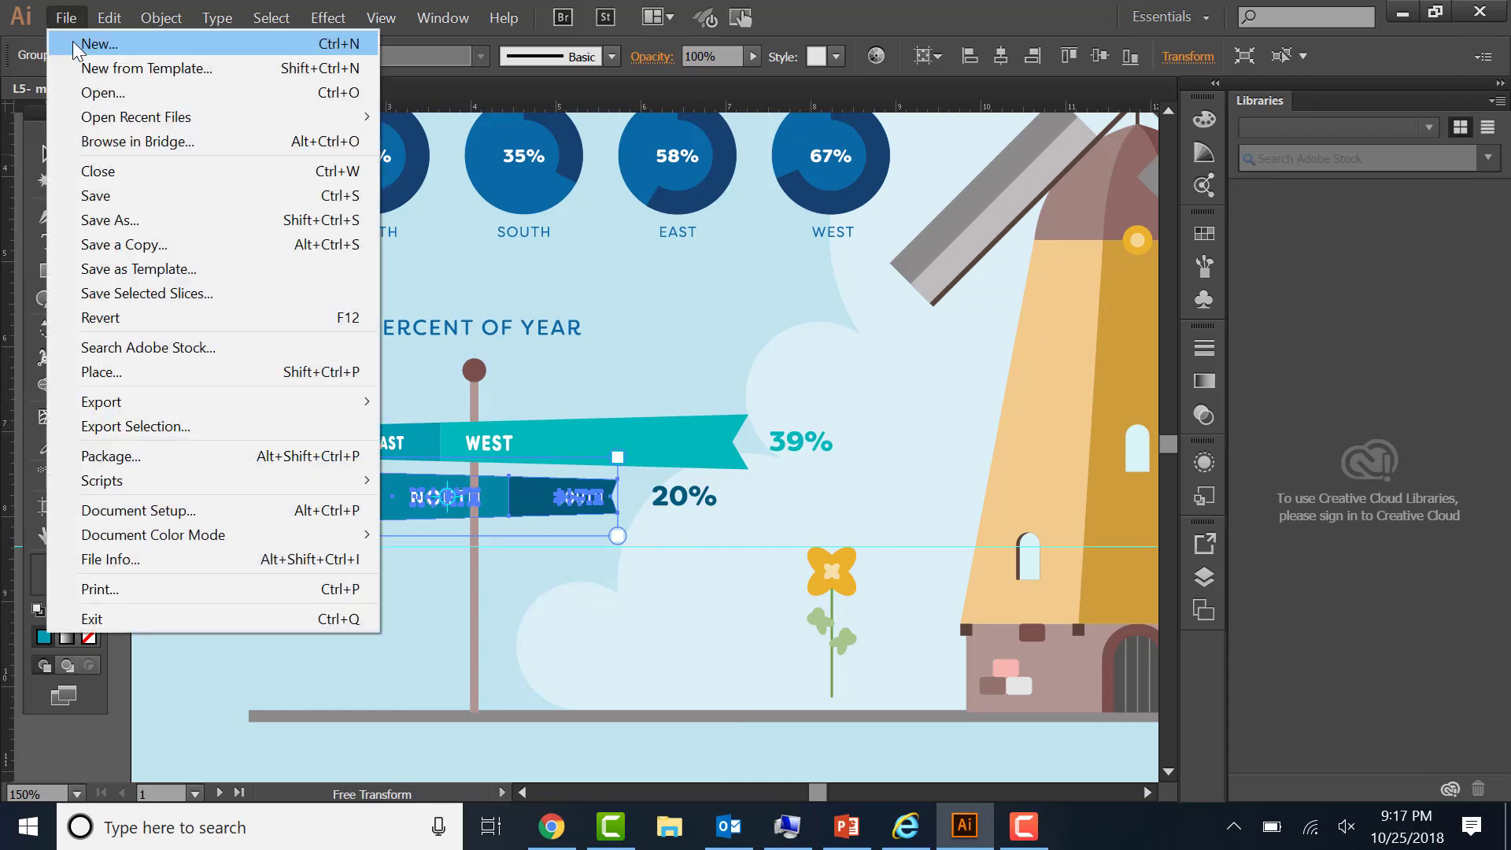
click(93, 195)
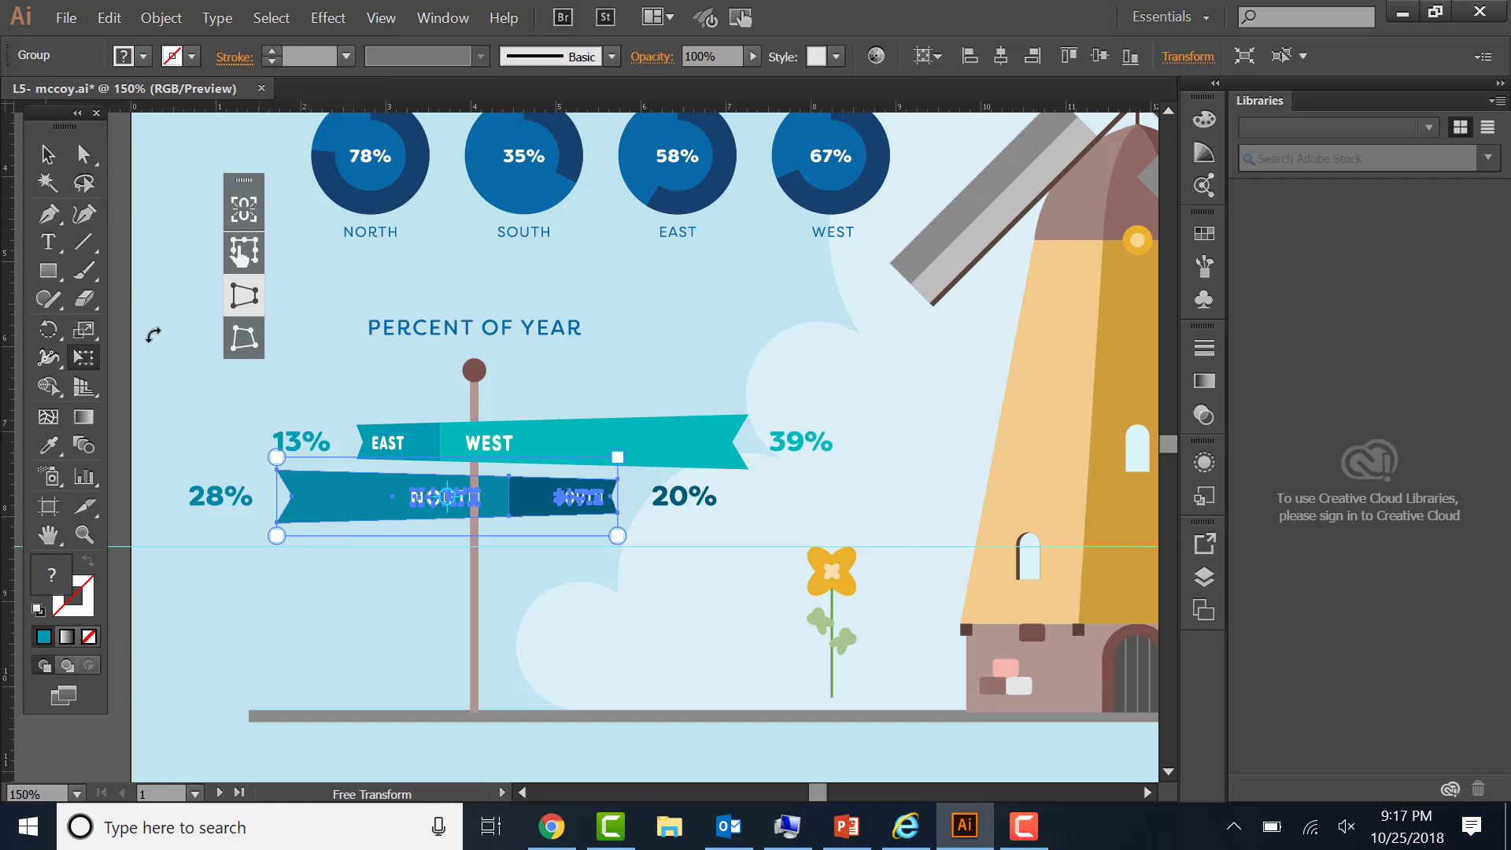
click(49, 155)
click(379, 593)
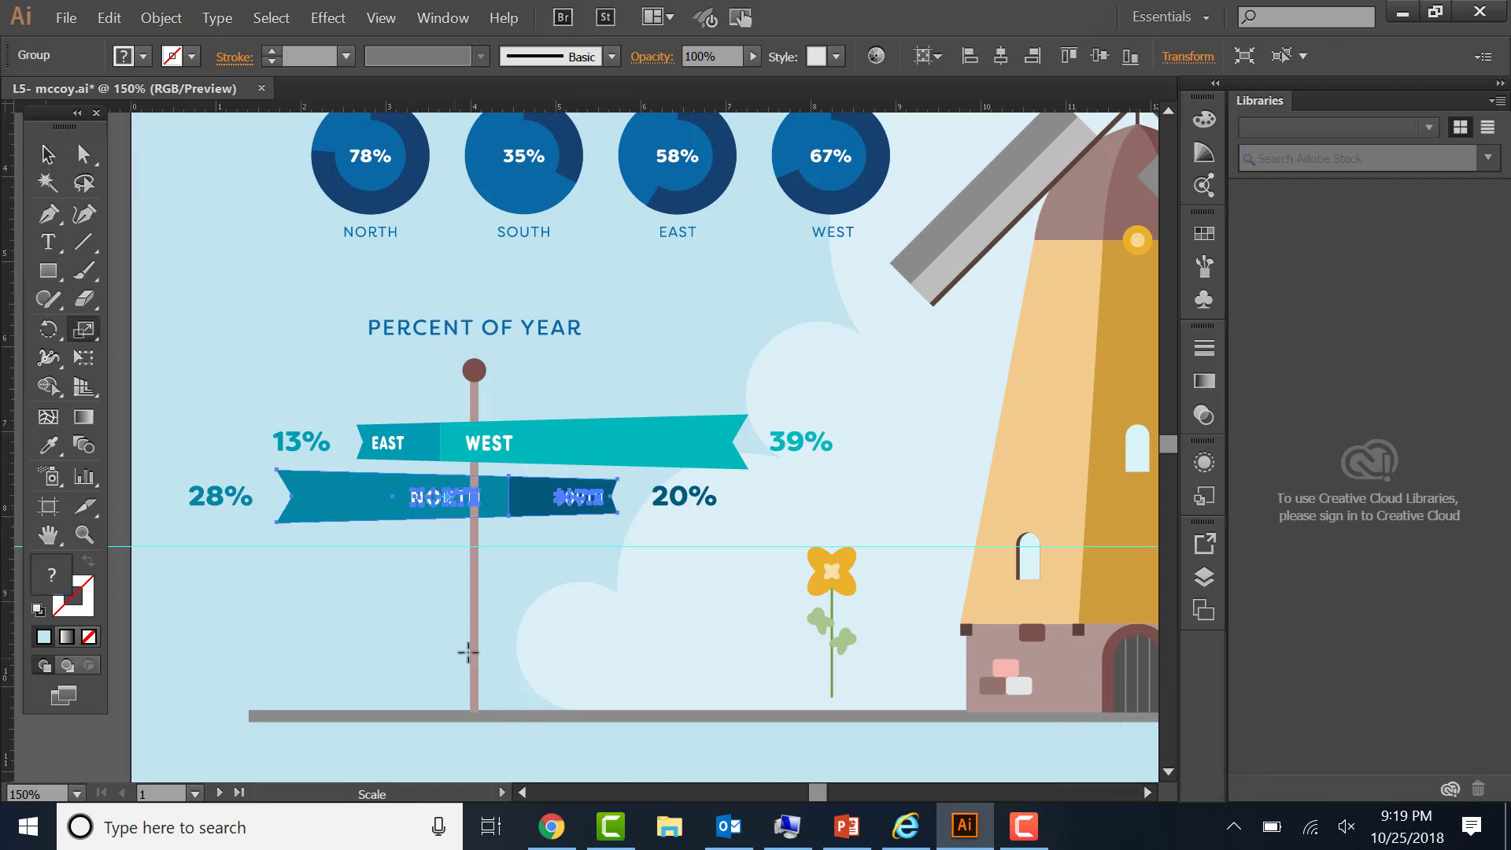
- Shear the North/South bar group vertically by about -20° so its South end tilts upward
click(51, 157)
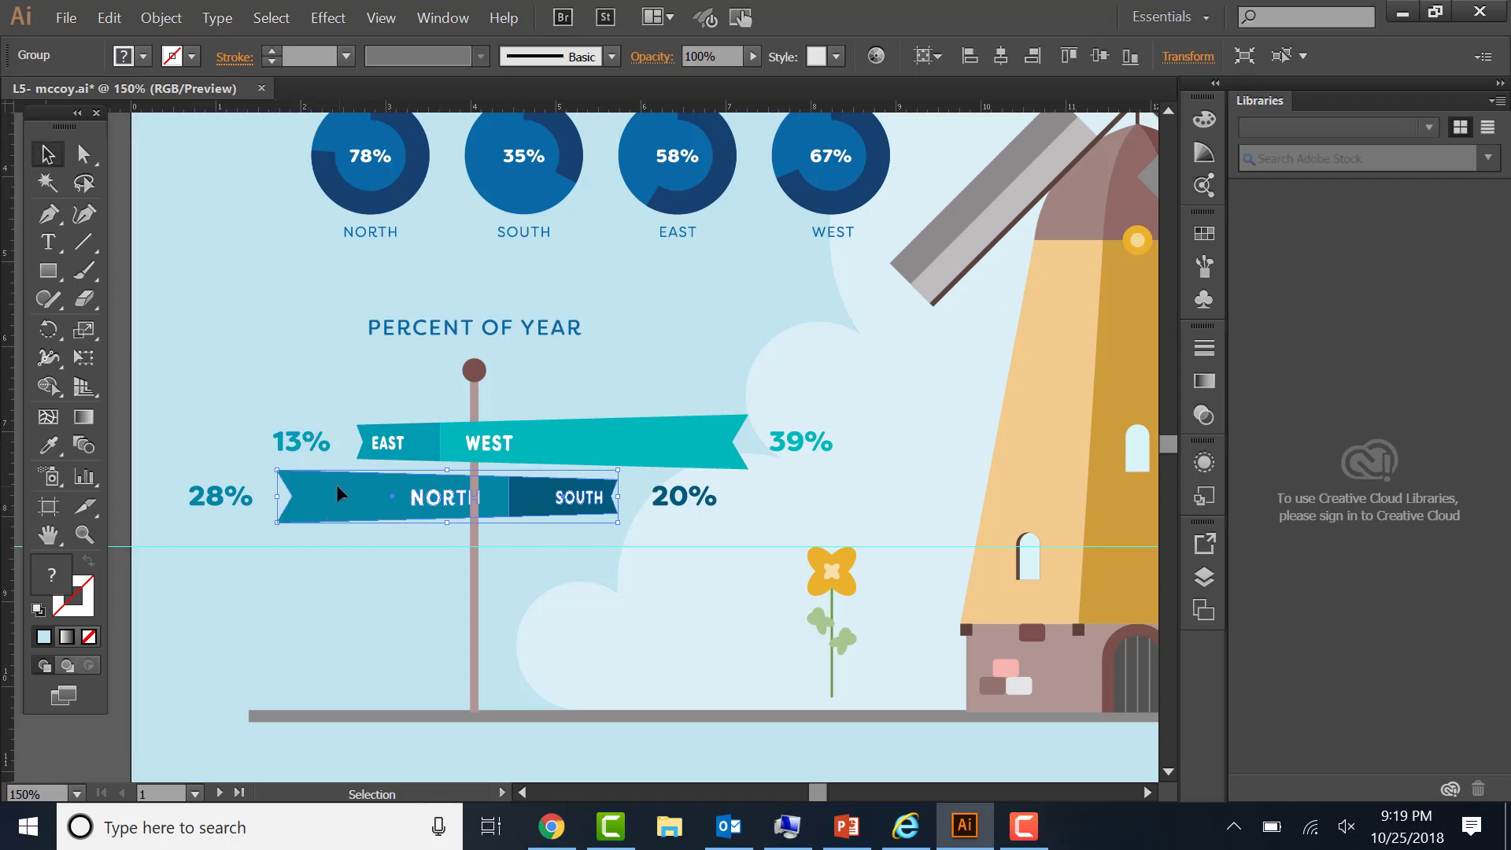
click(84, 332)
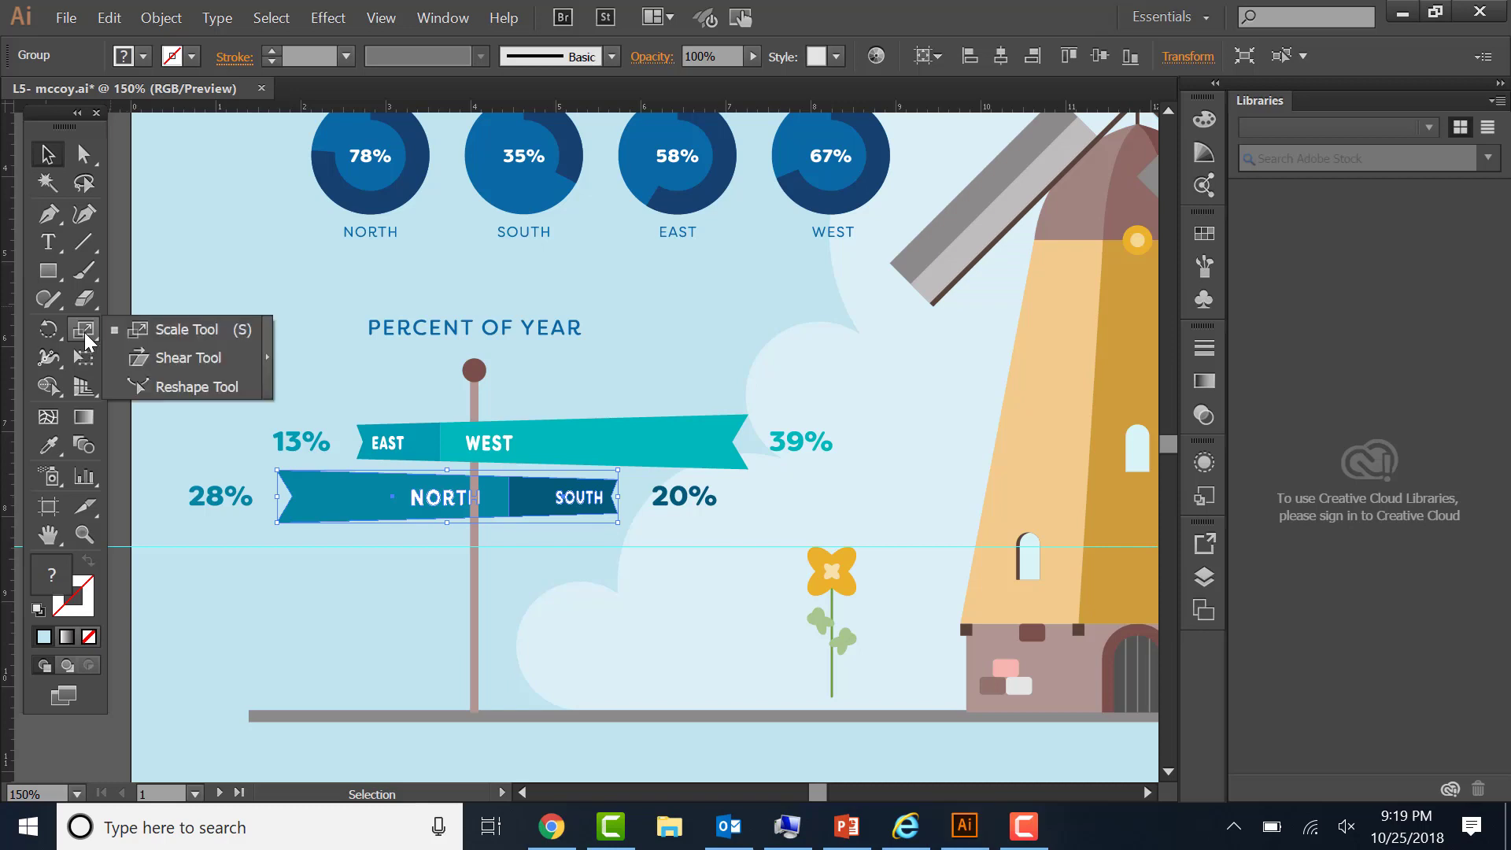
click(189, 358)
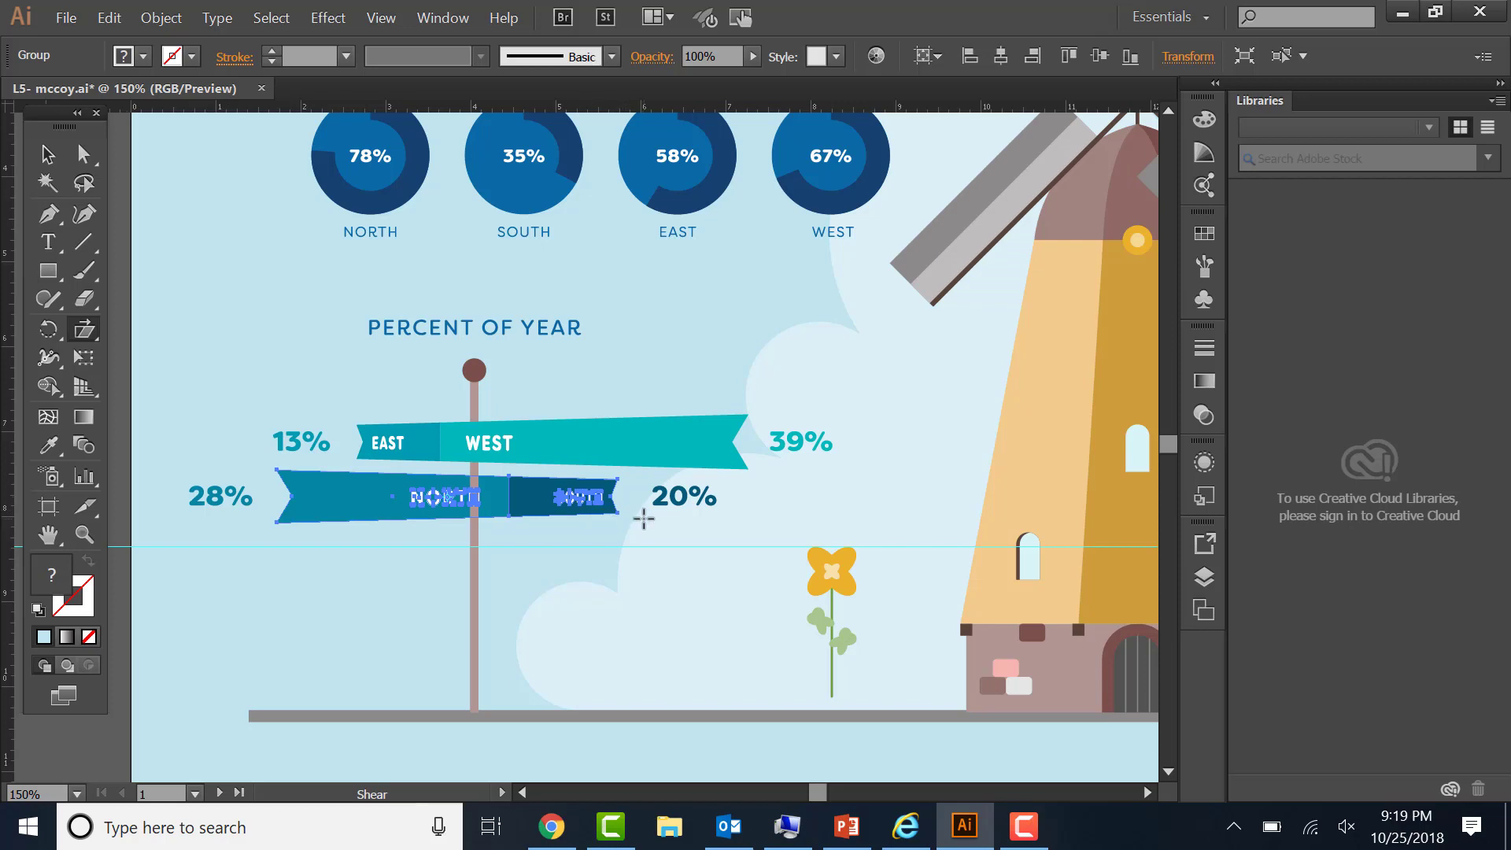
drag(644, 519, 637, 449)
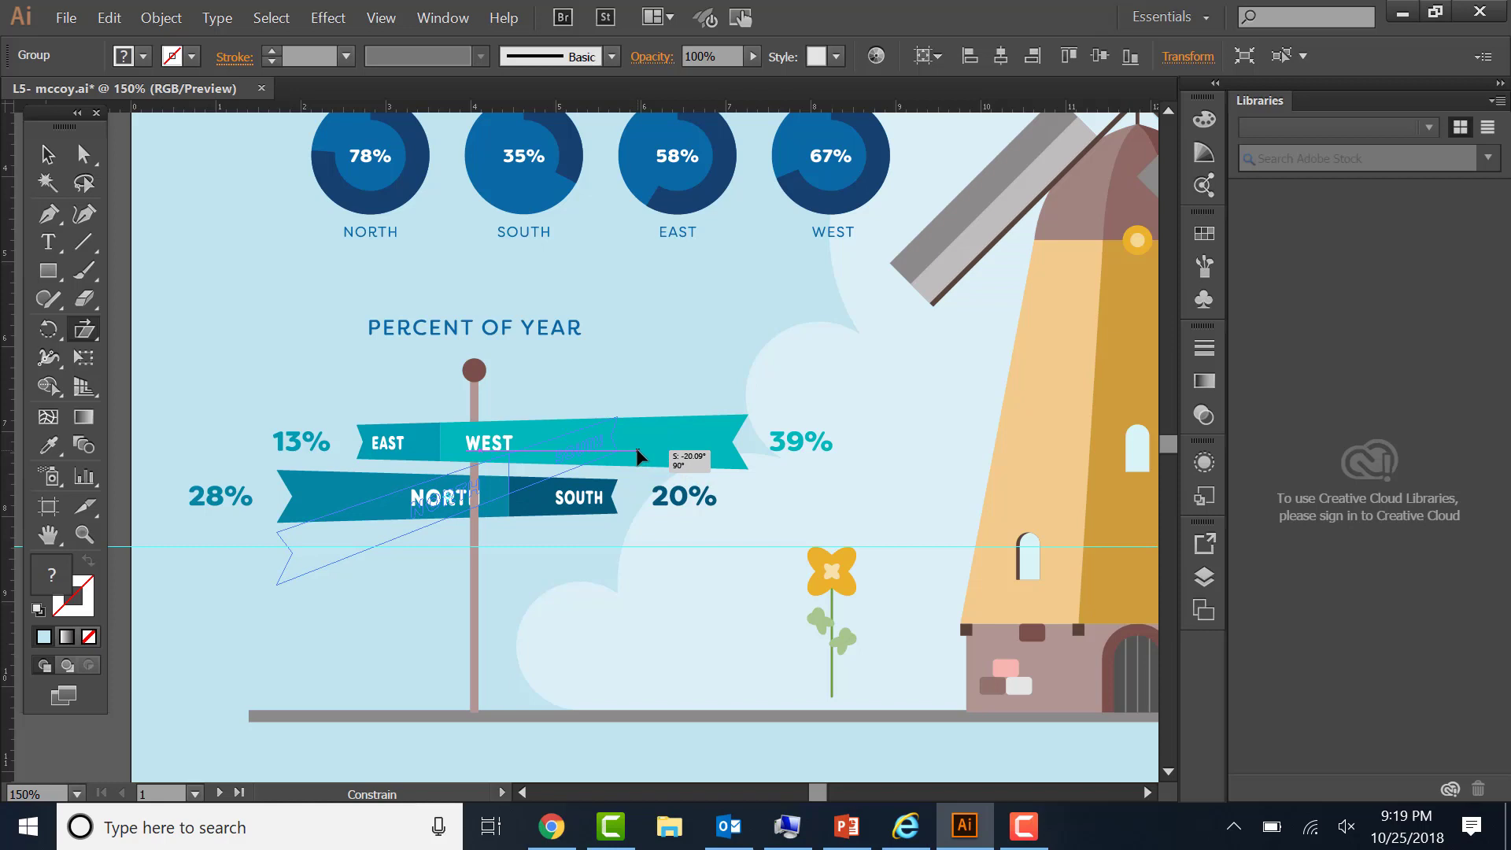
drag(638, 450, 638, 450)
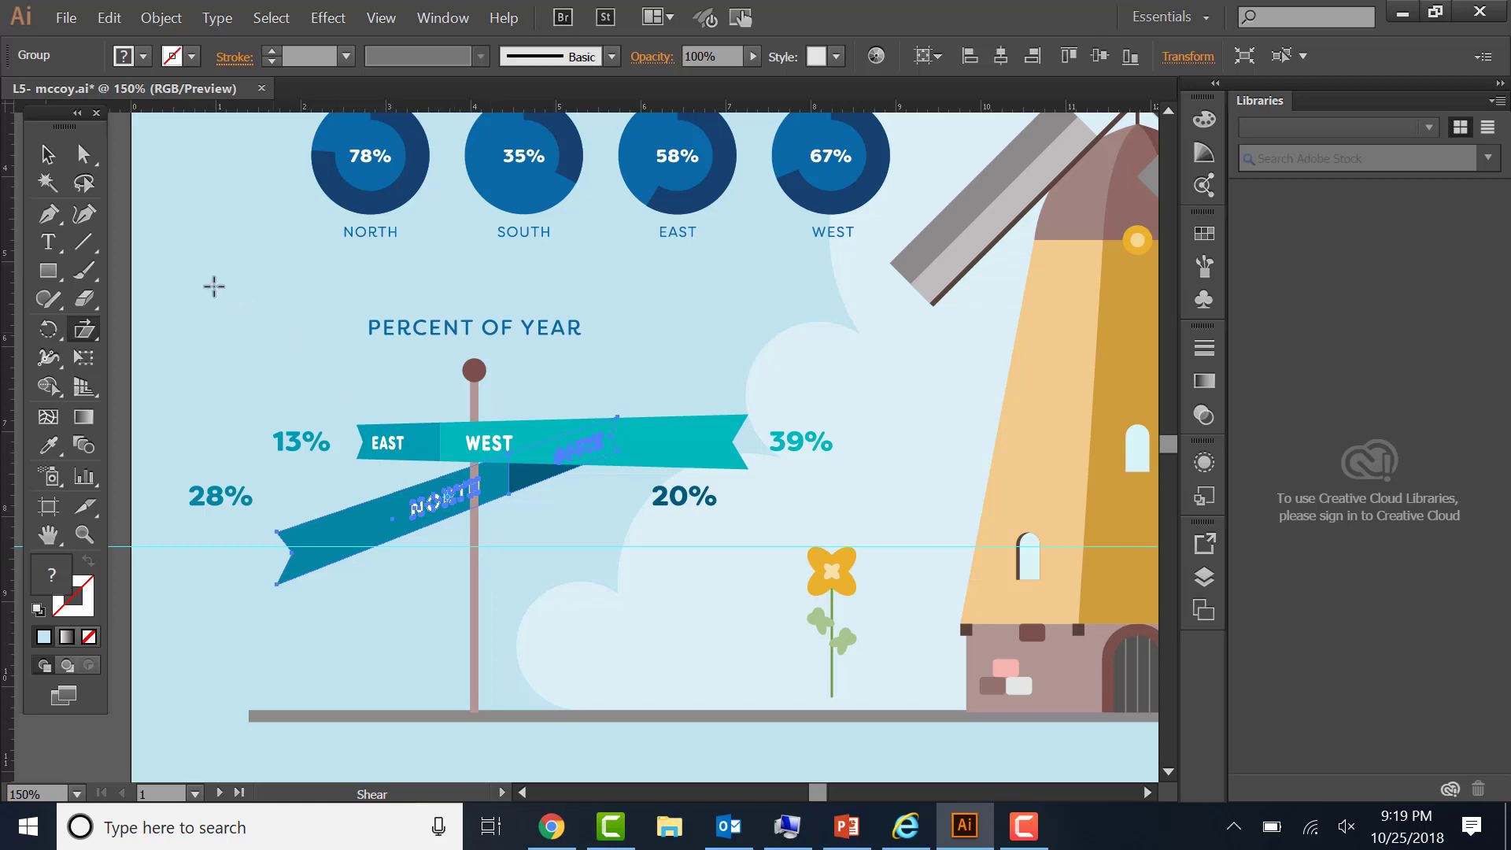
key(v)
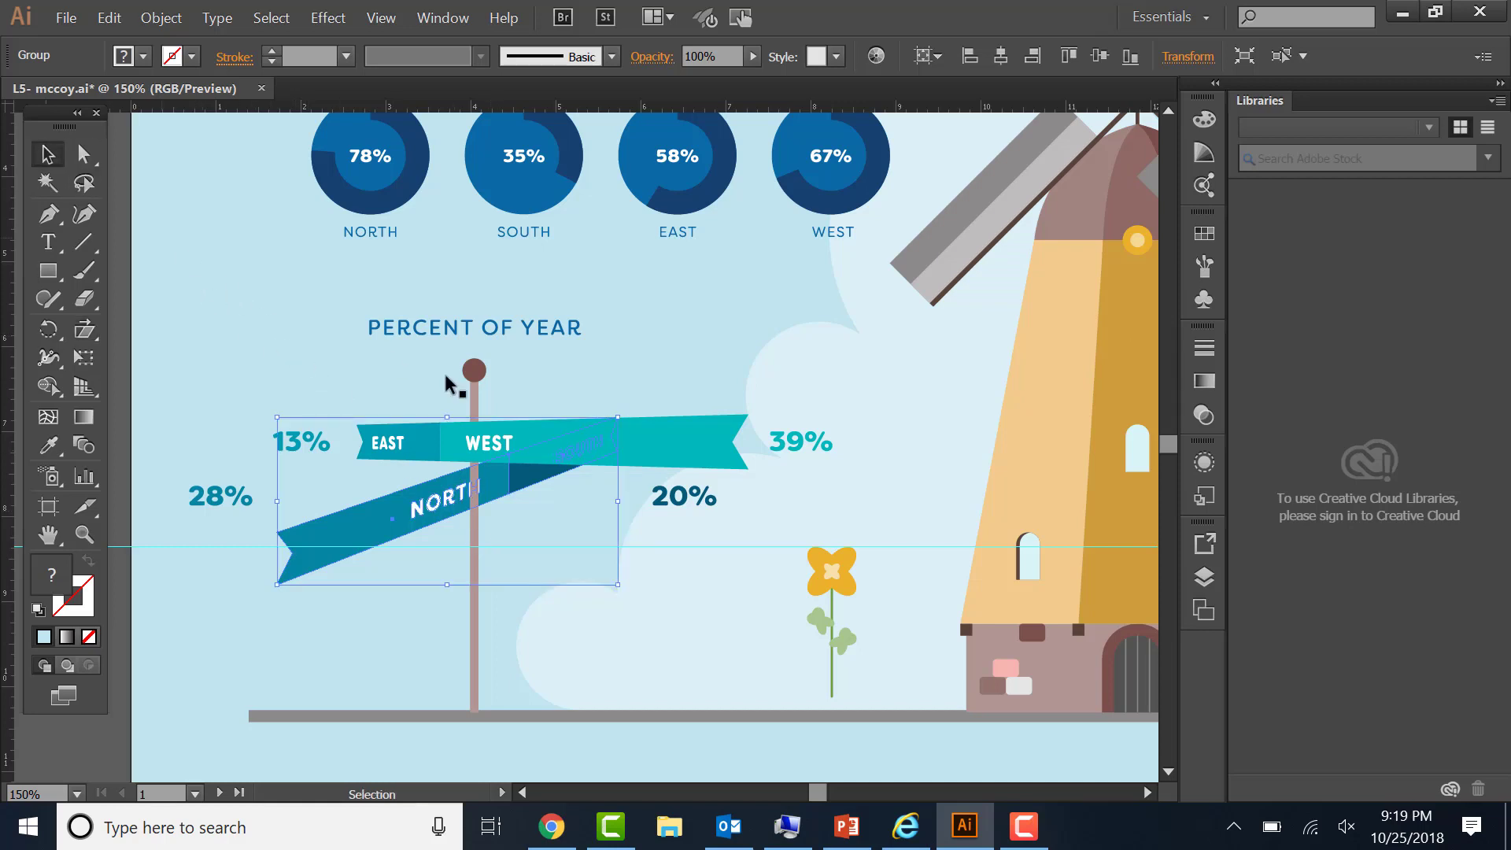
- Shear the East/West bar group vertically so its West end slopes downward, mirroring the North/South bar's tilt
click(644, 451)
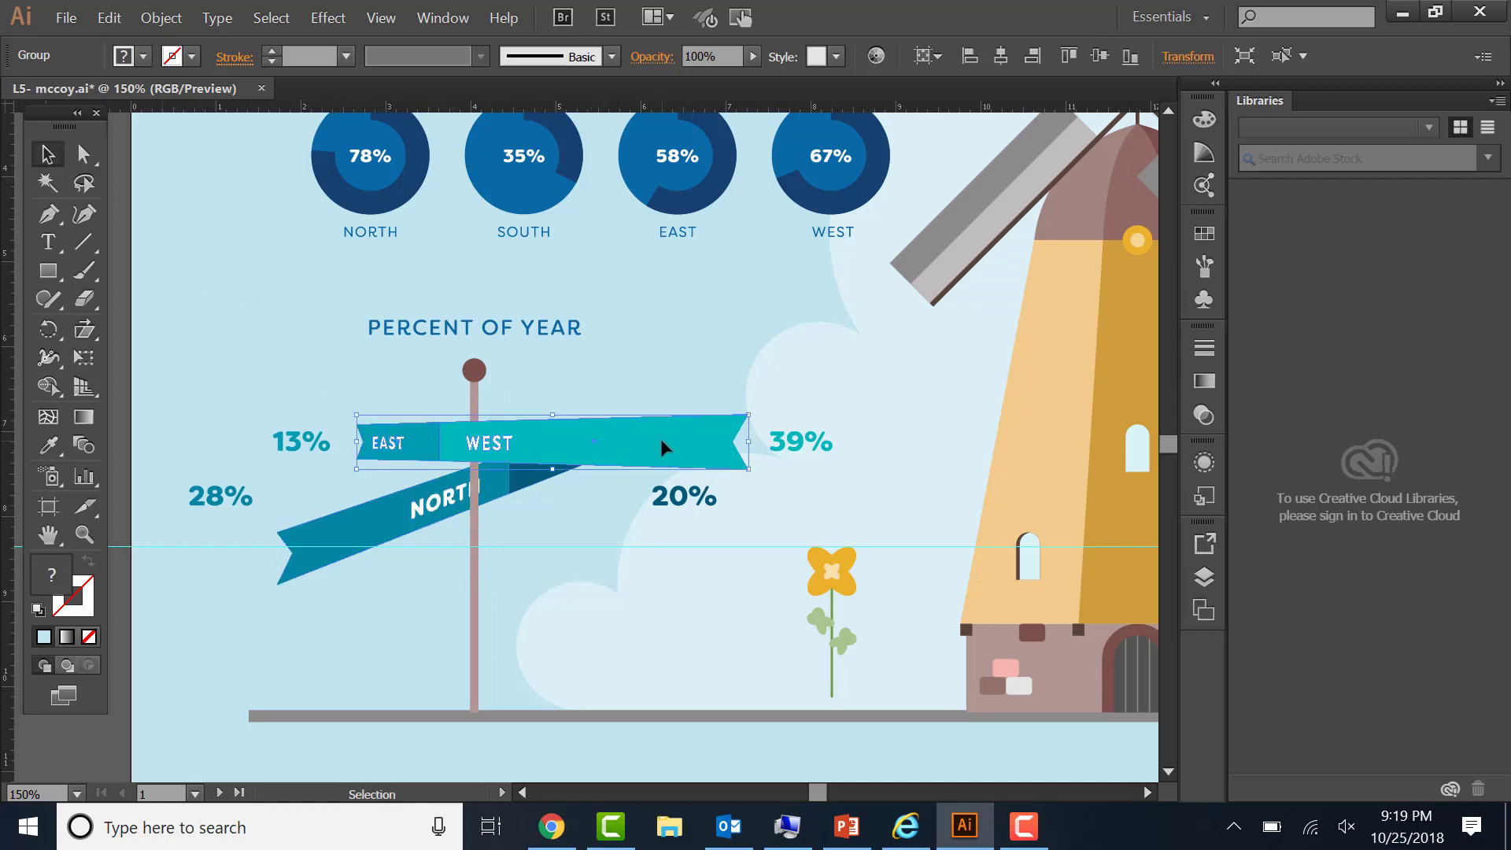
click(92, 324)
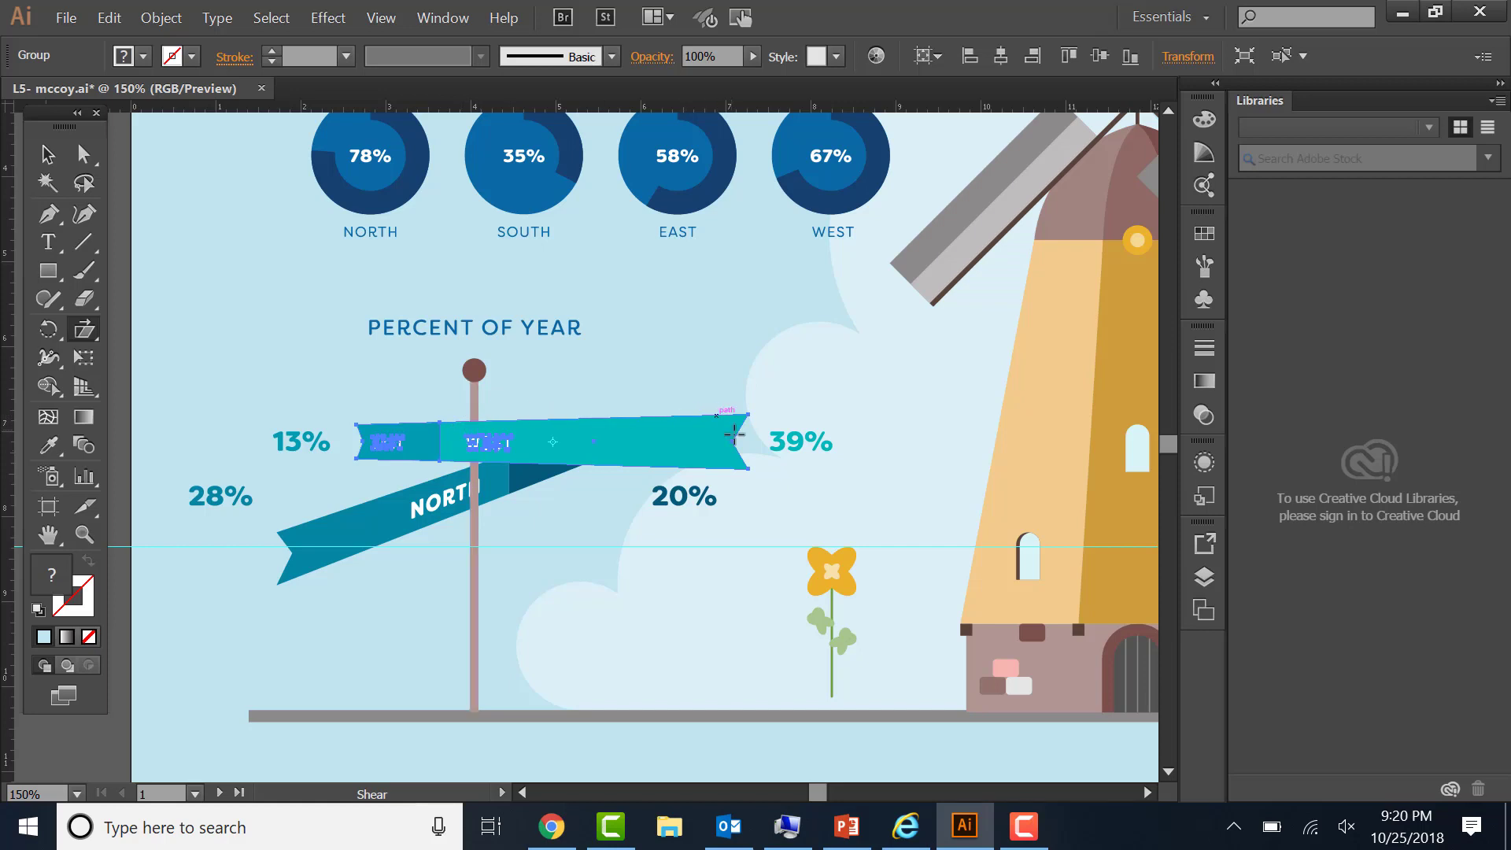
drag(723, 443, 721, 508)
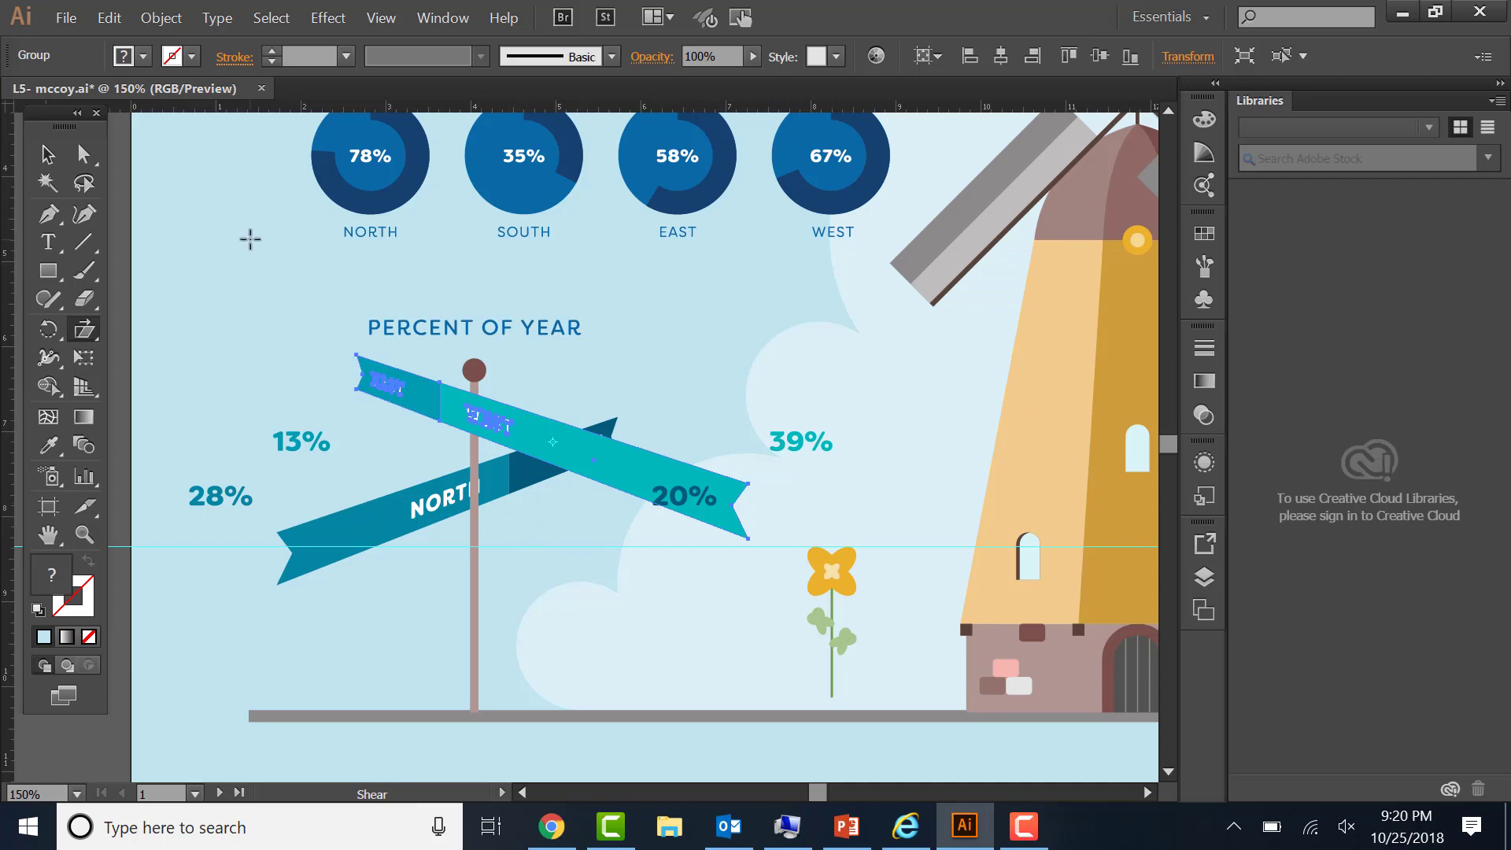
click(47, 154)
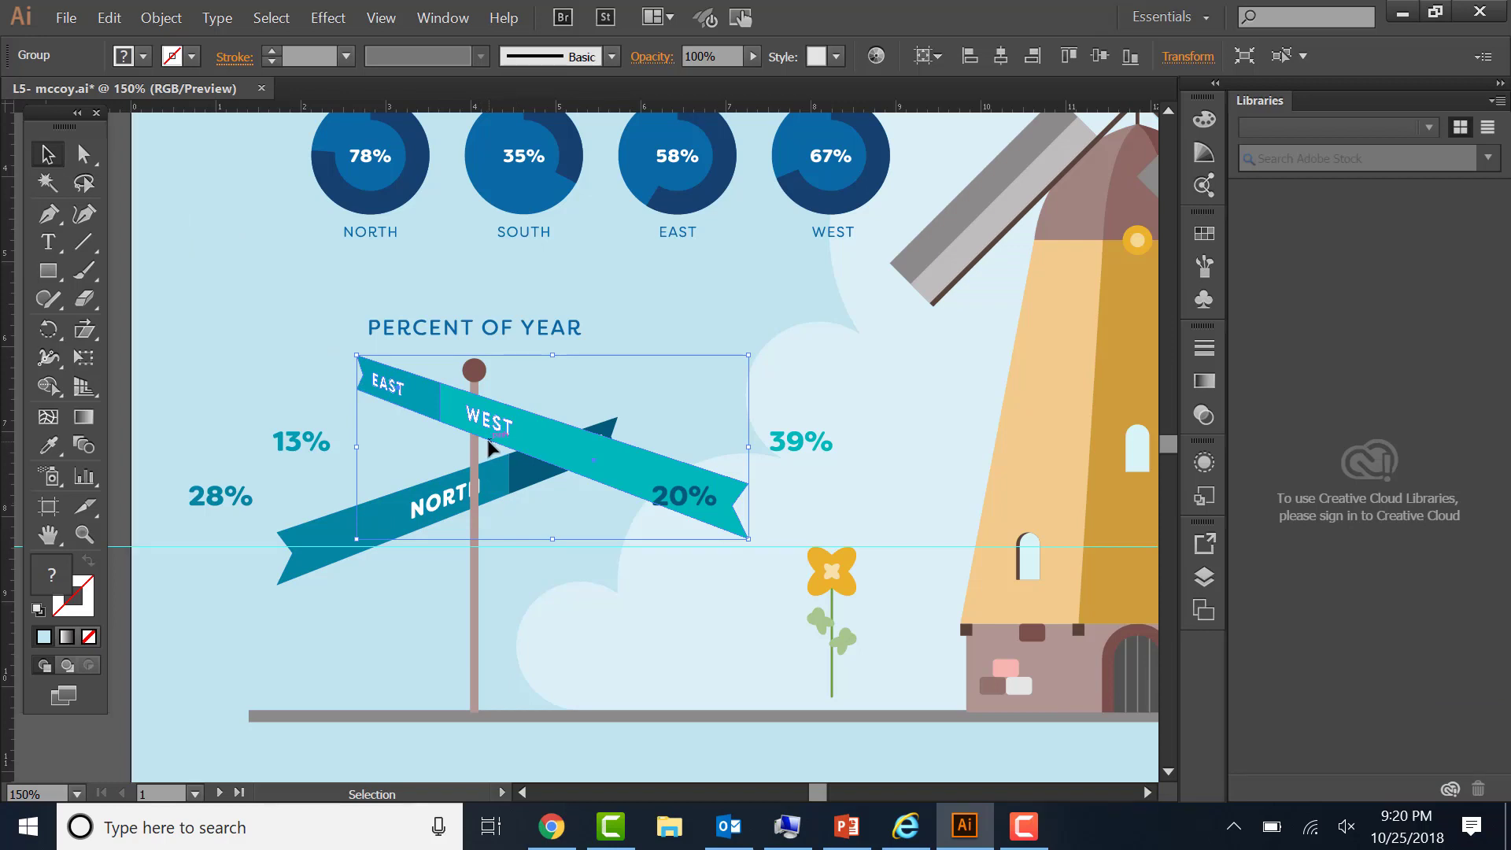
- Reposition the East/West and North/South bars so they cross at the signpost just below its round cap
drag(489, 447, 544, 453)
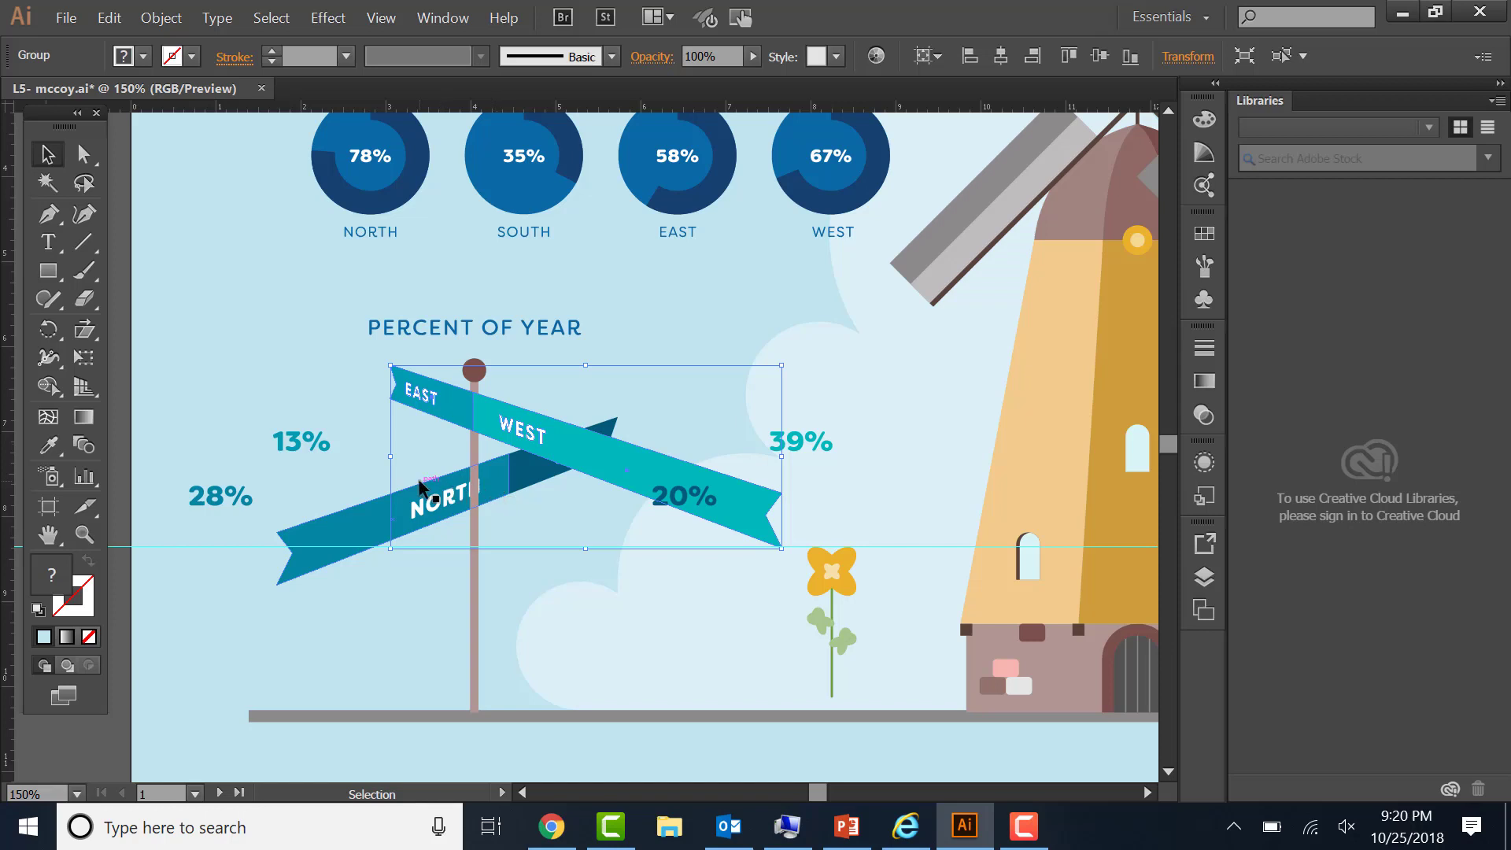
drag(367, 501, 340, 474)
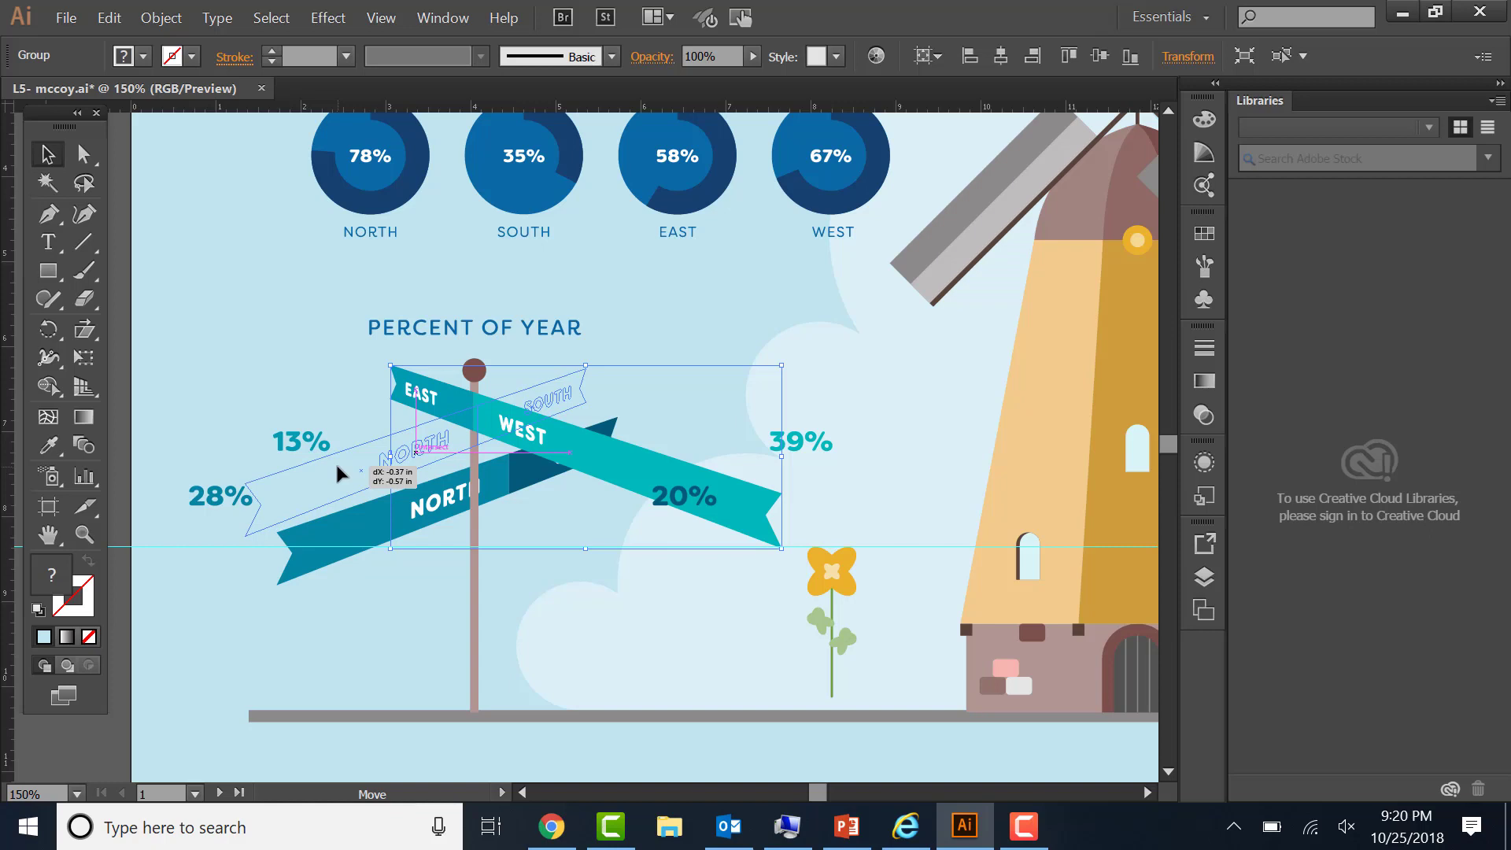
drag(337, 473, 338, 472)
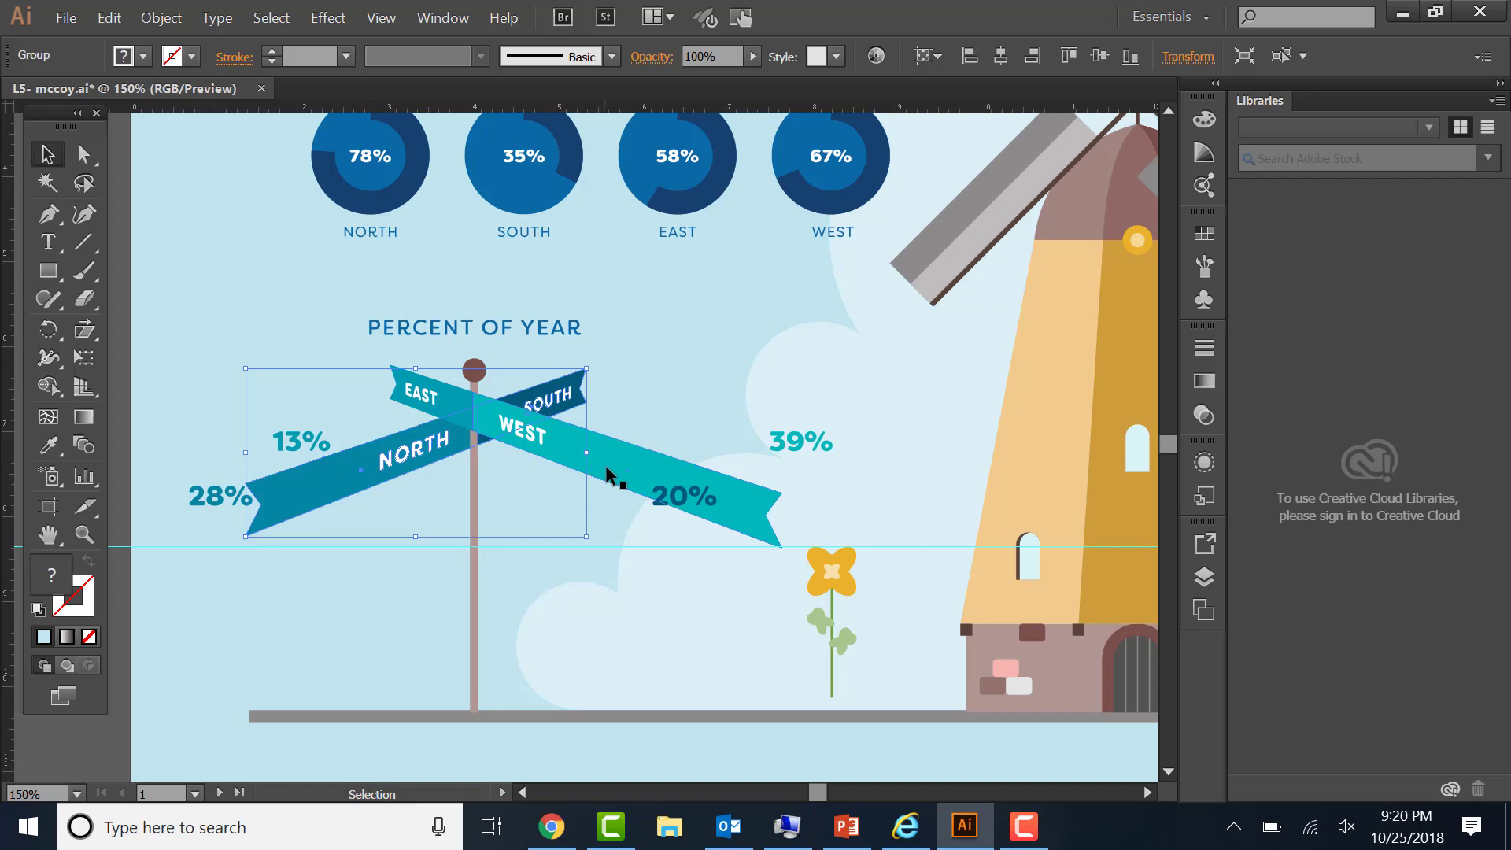
drag(607, 471, 615, 491)
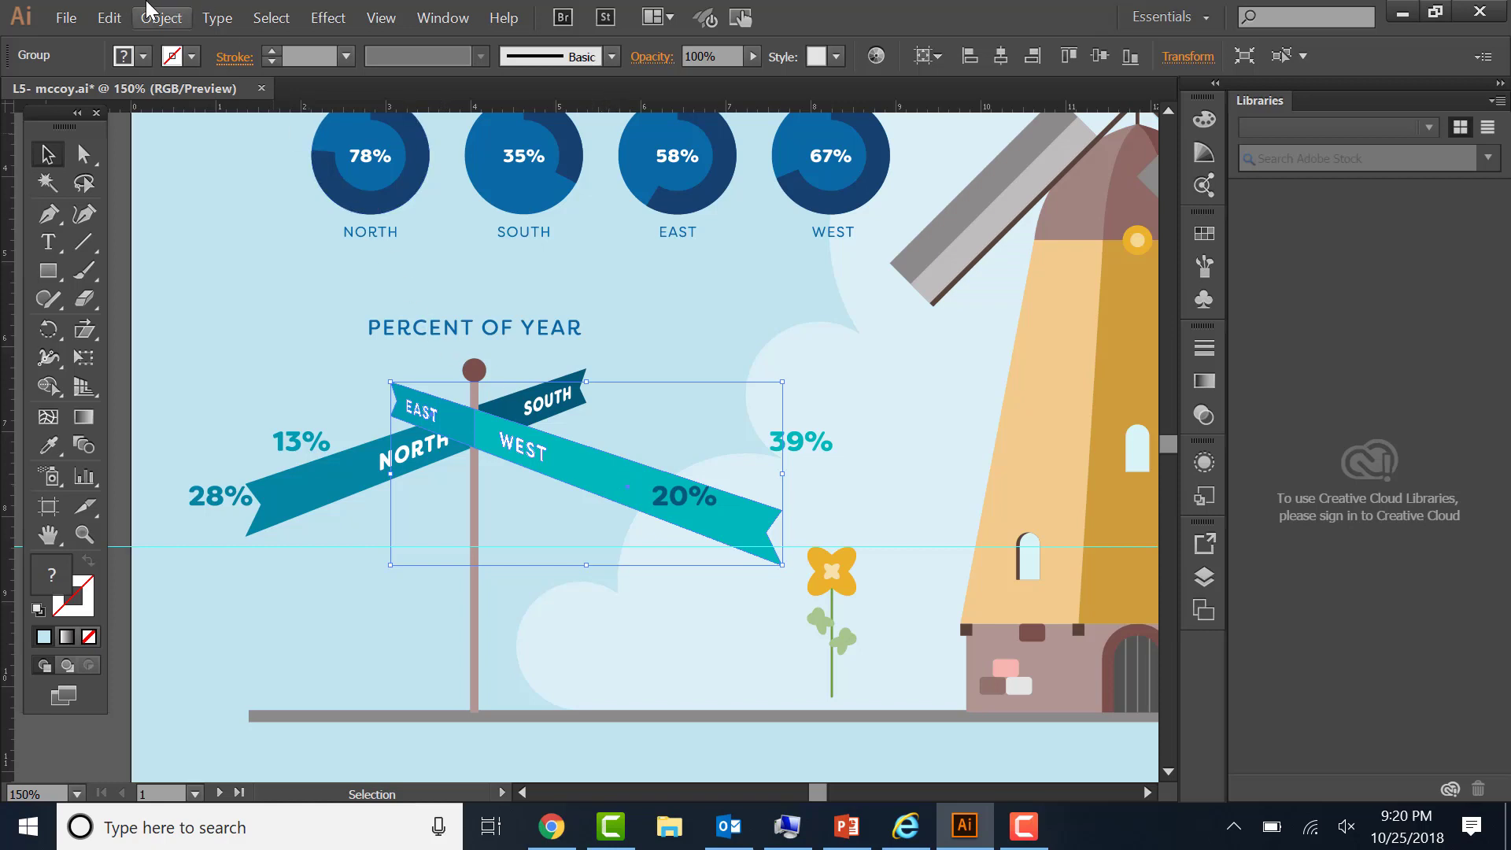
- Ungroup the North/South bar into separate North and South parts and clear the selection
click(271, 18)
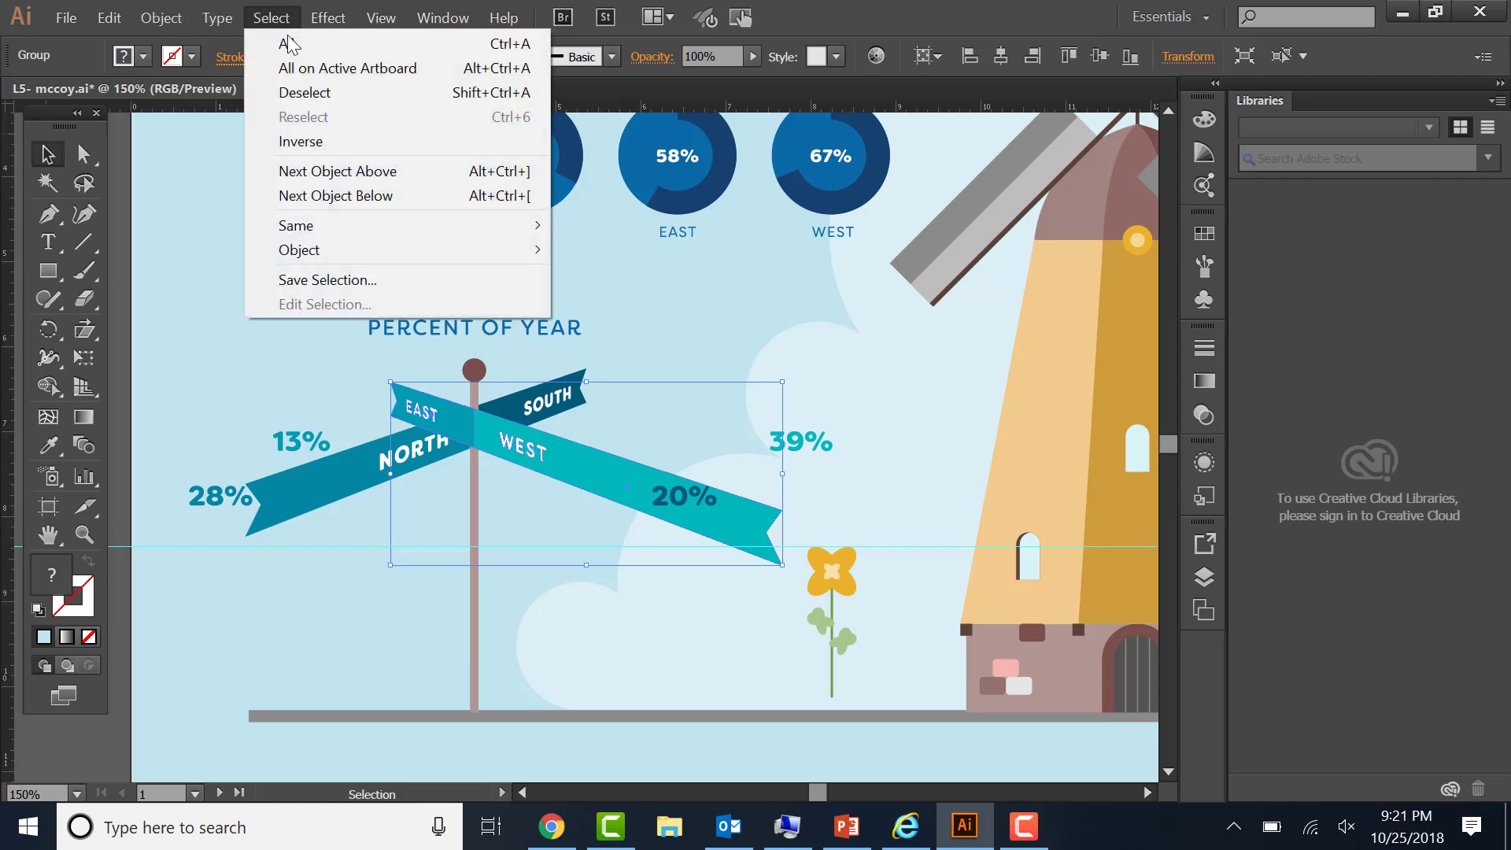
click(301, 93)
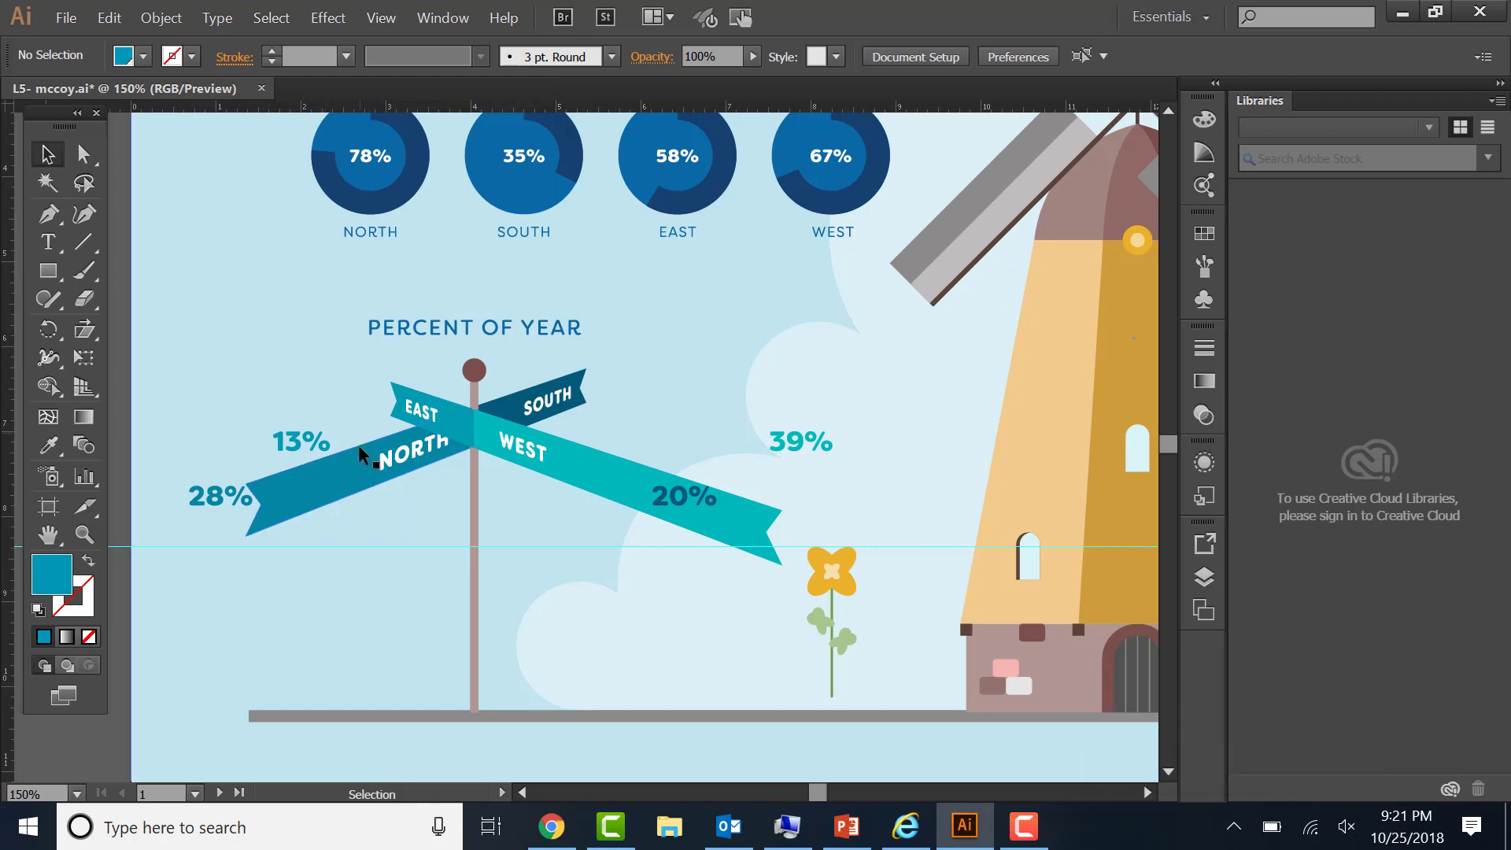
click(417, 464)
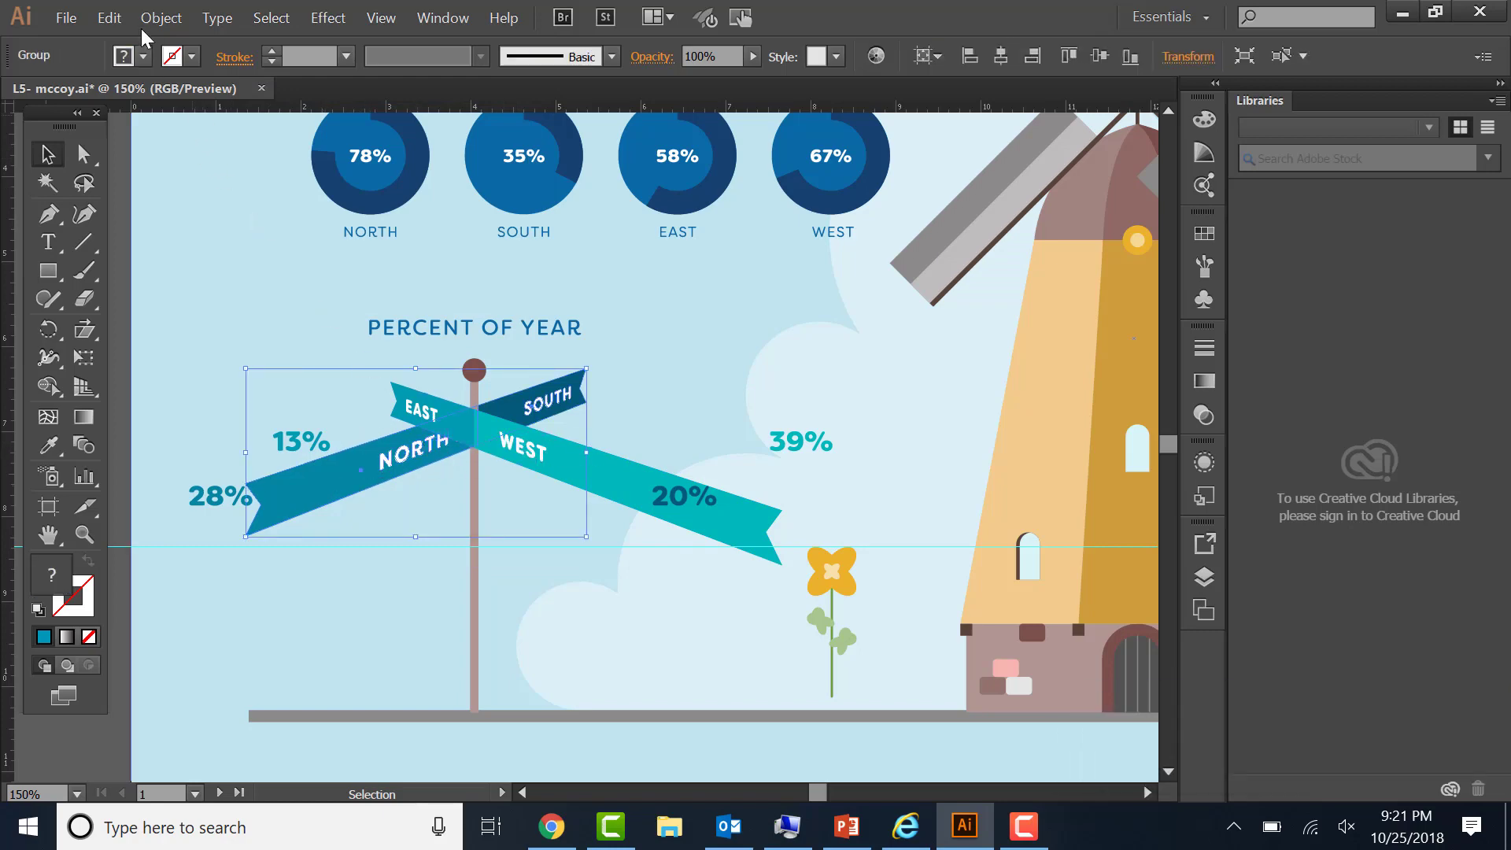
click(161, 18)
click(233, 126)
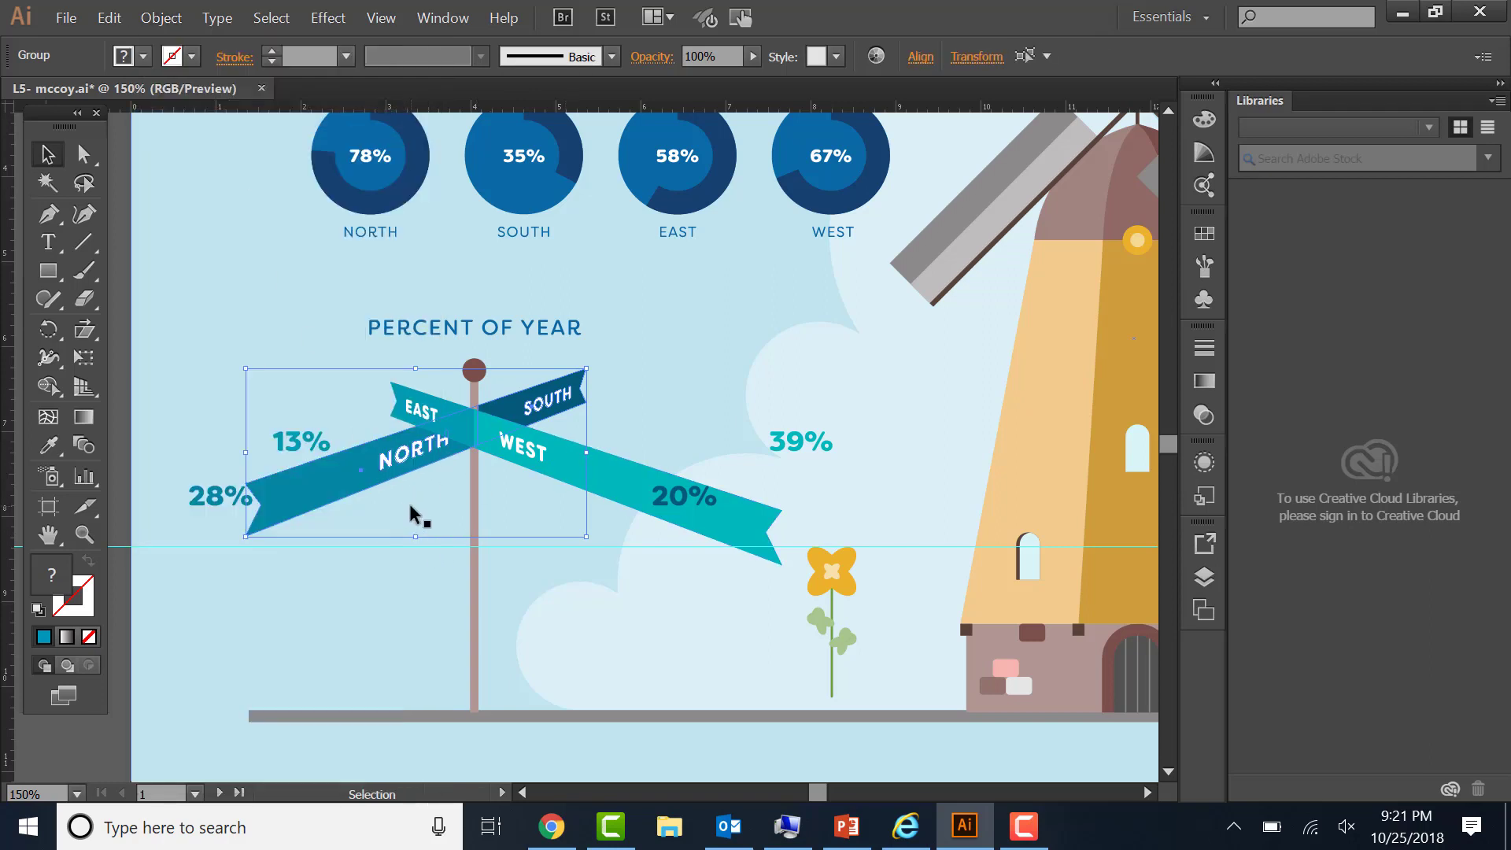
click(267, 17)
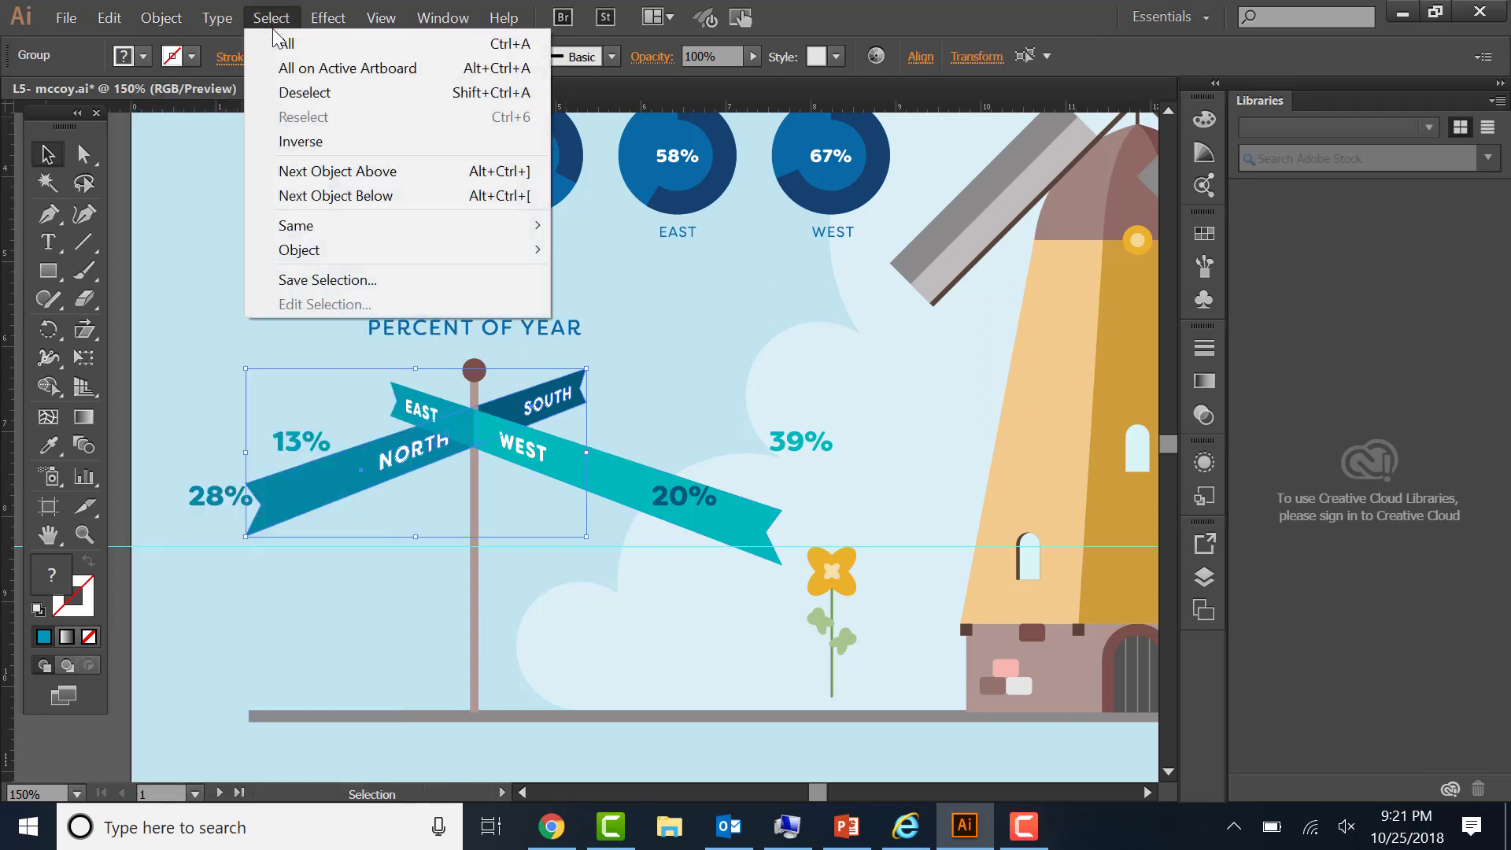
click(309, 93)
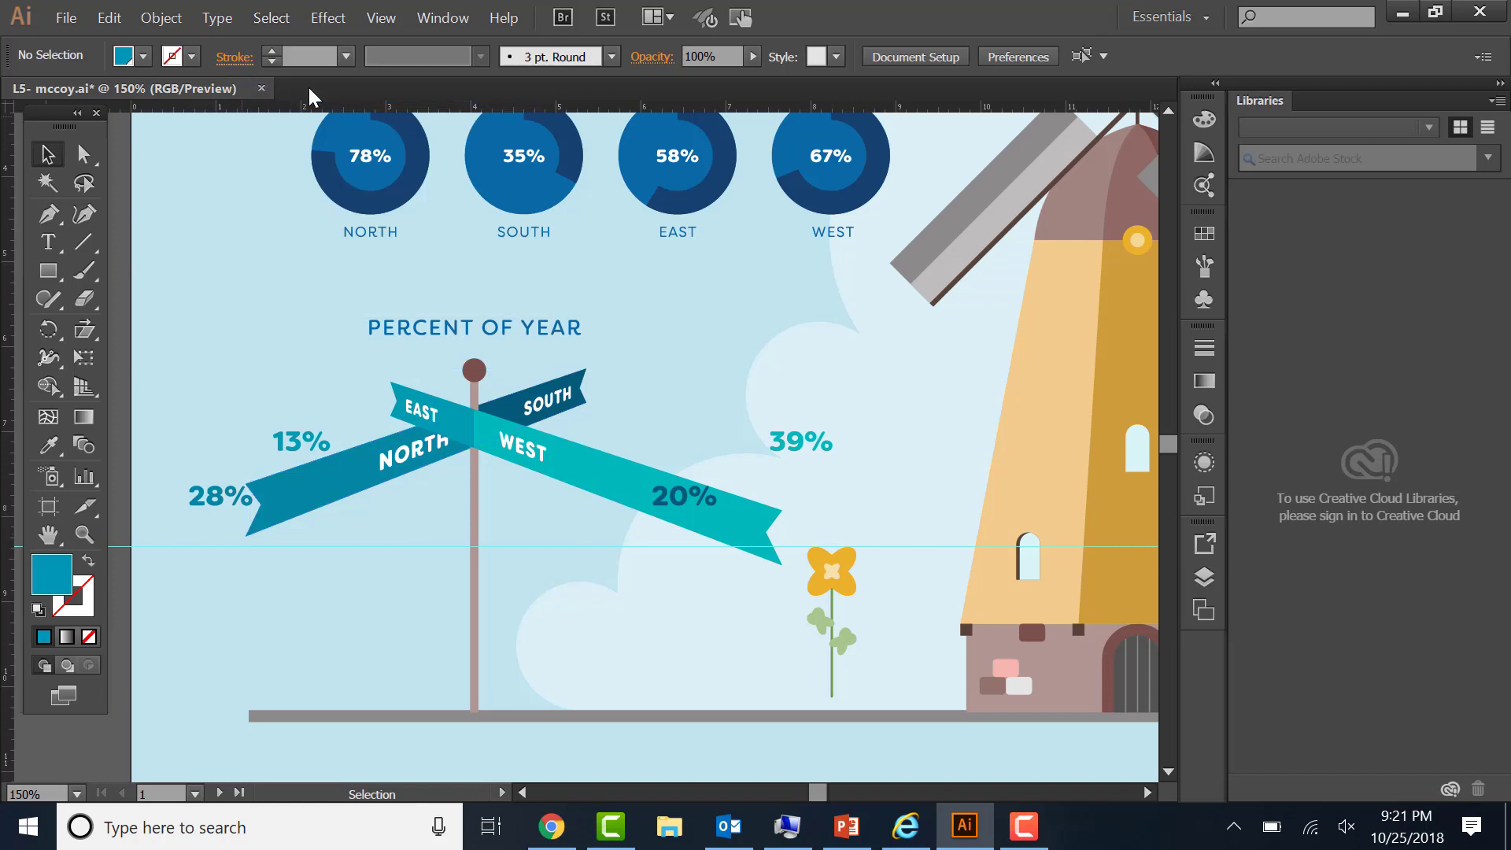
- Bring the North part of the sign to the front of the stacking order
click(378, 472)
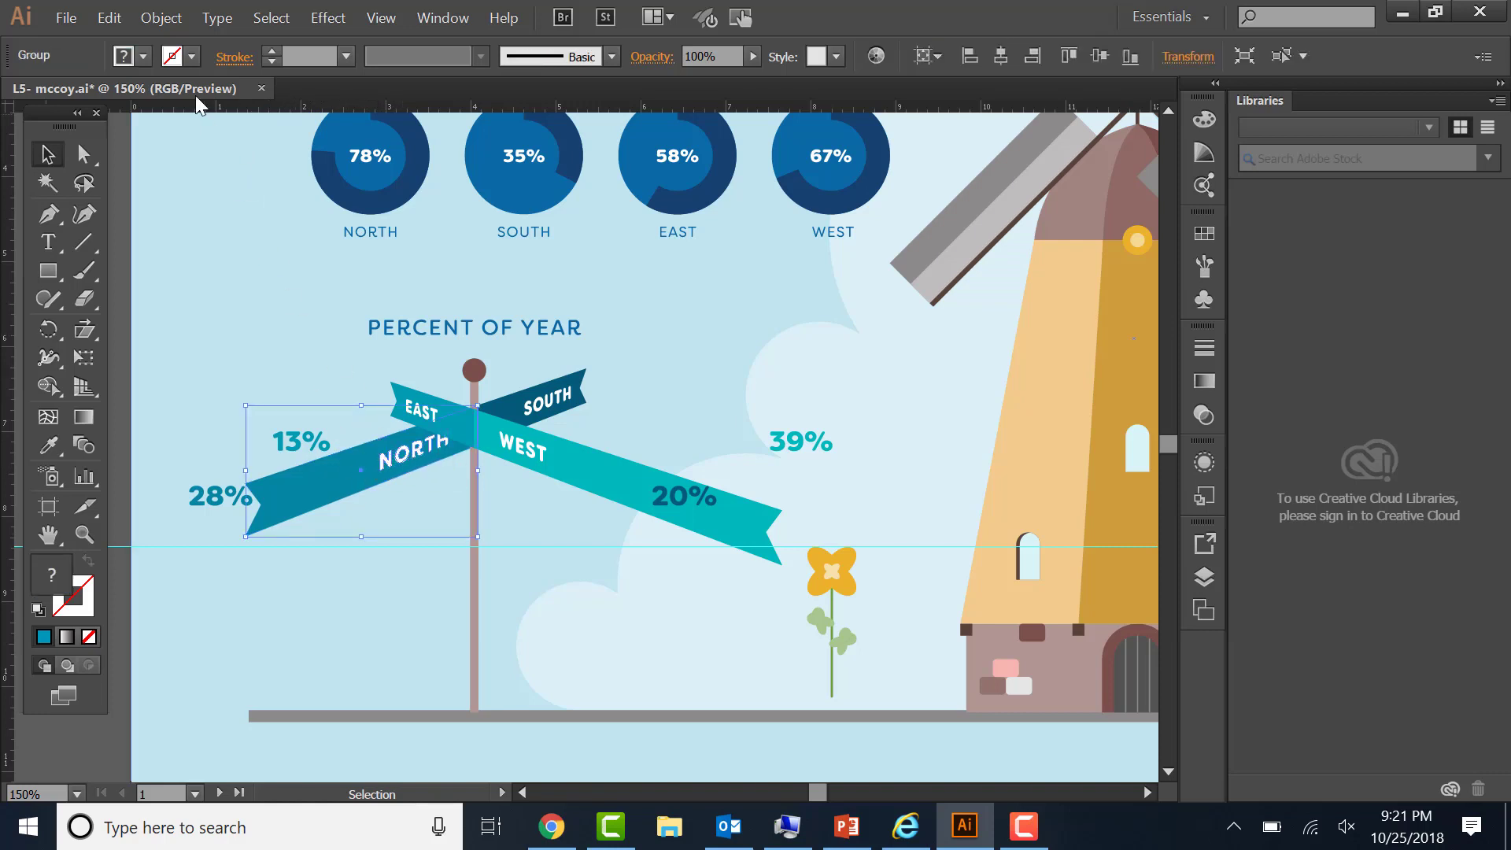
click(161, 18)
mouse_move(213, 77)
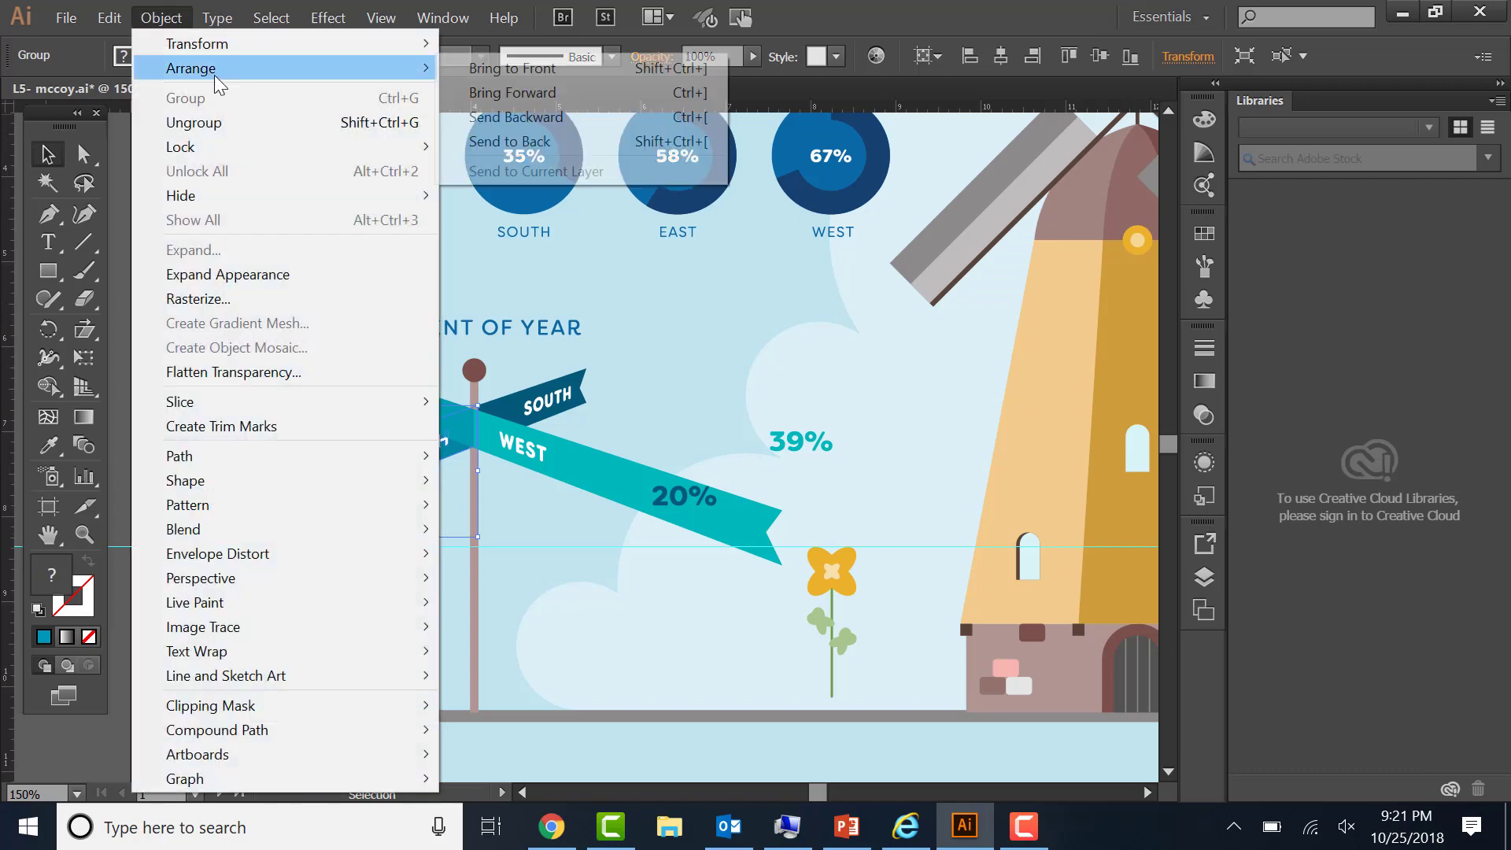
click(480, 64)
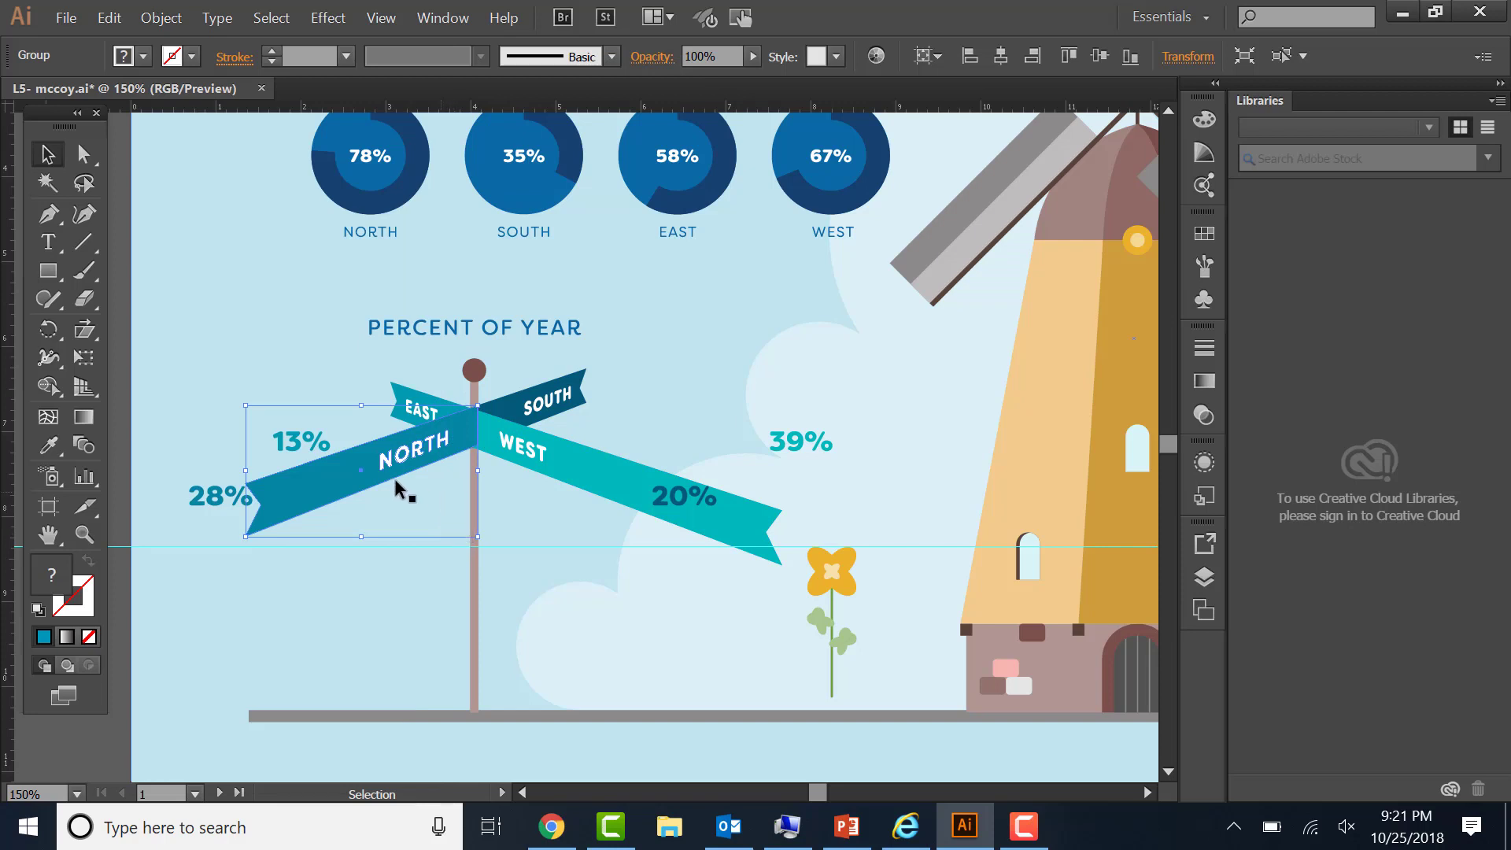
- Move the 13%, 28%, 39% and 20% labels beside the East, North, South and West sign ends respectively, and save the document
click(277, 434)
drag(303, 440, 348, 392)
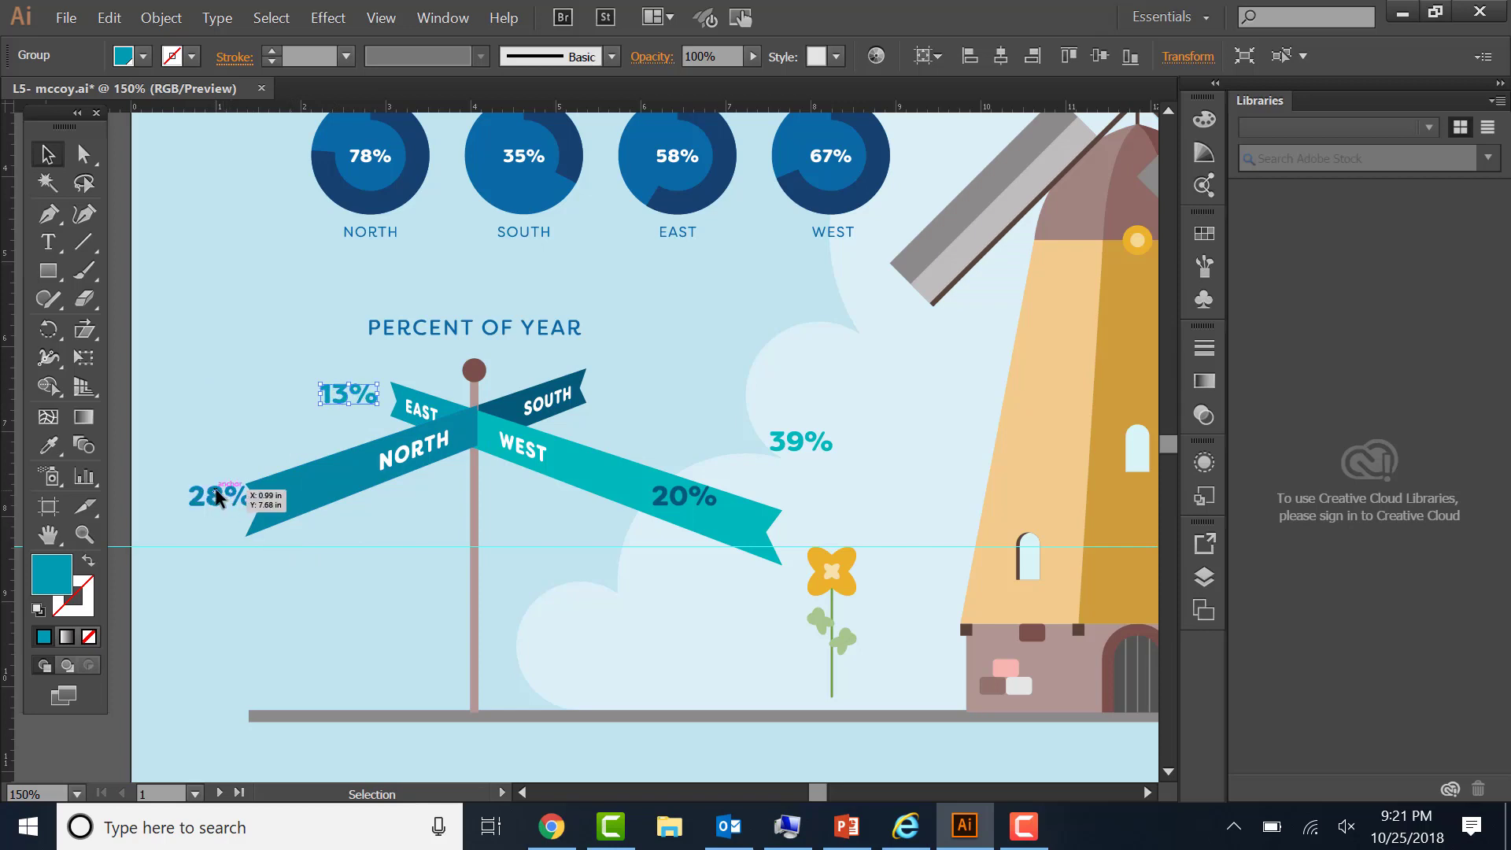
drag(217, 497, 211, 518)
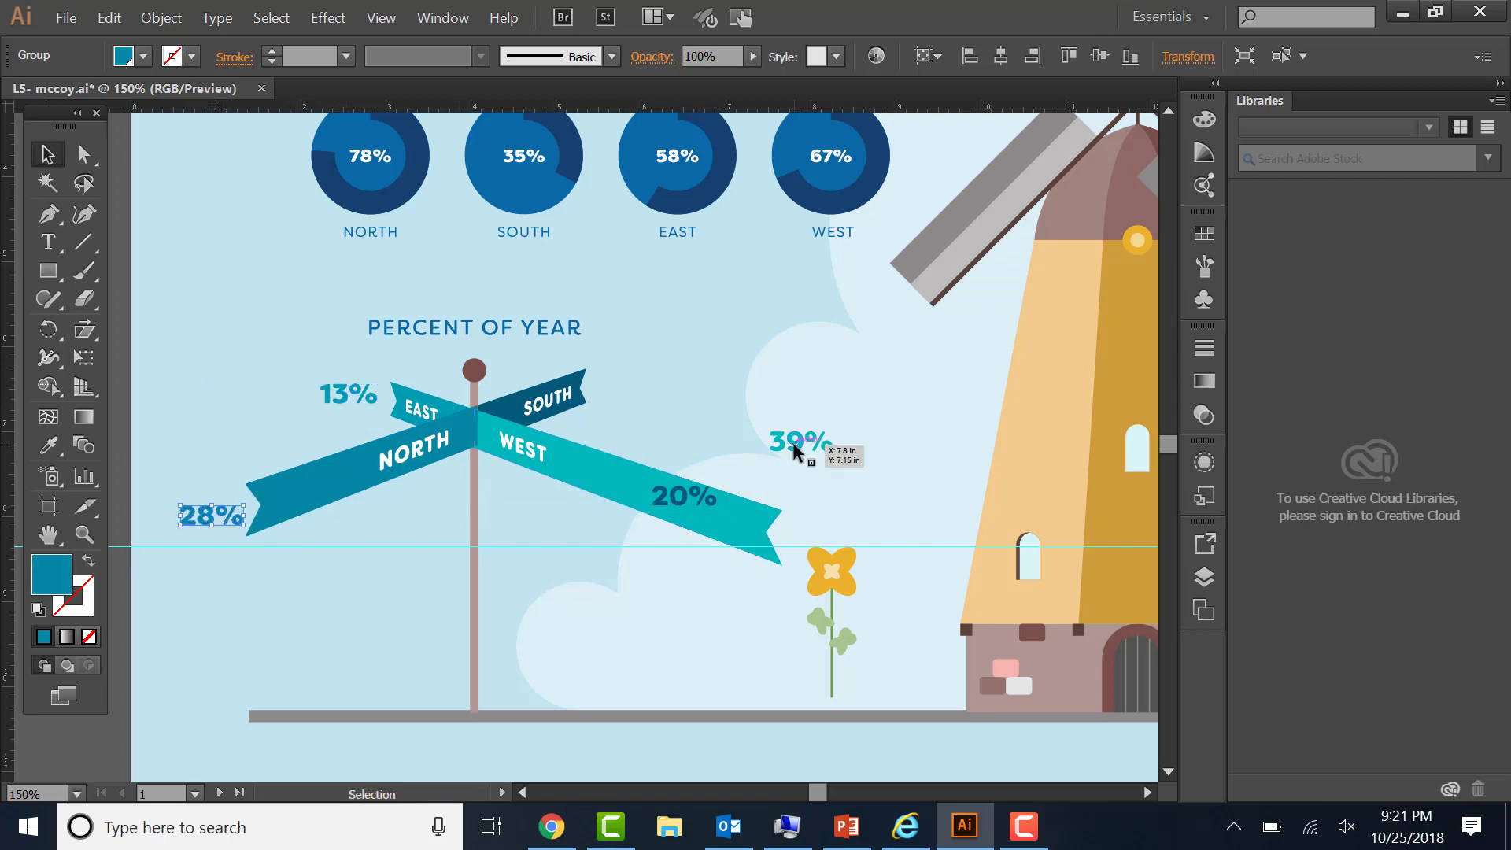
drag(795, 451, 628, 396)
drag(723, 516, 819, 532)
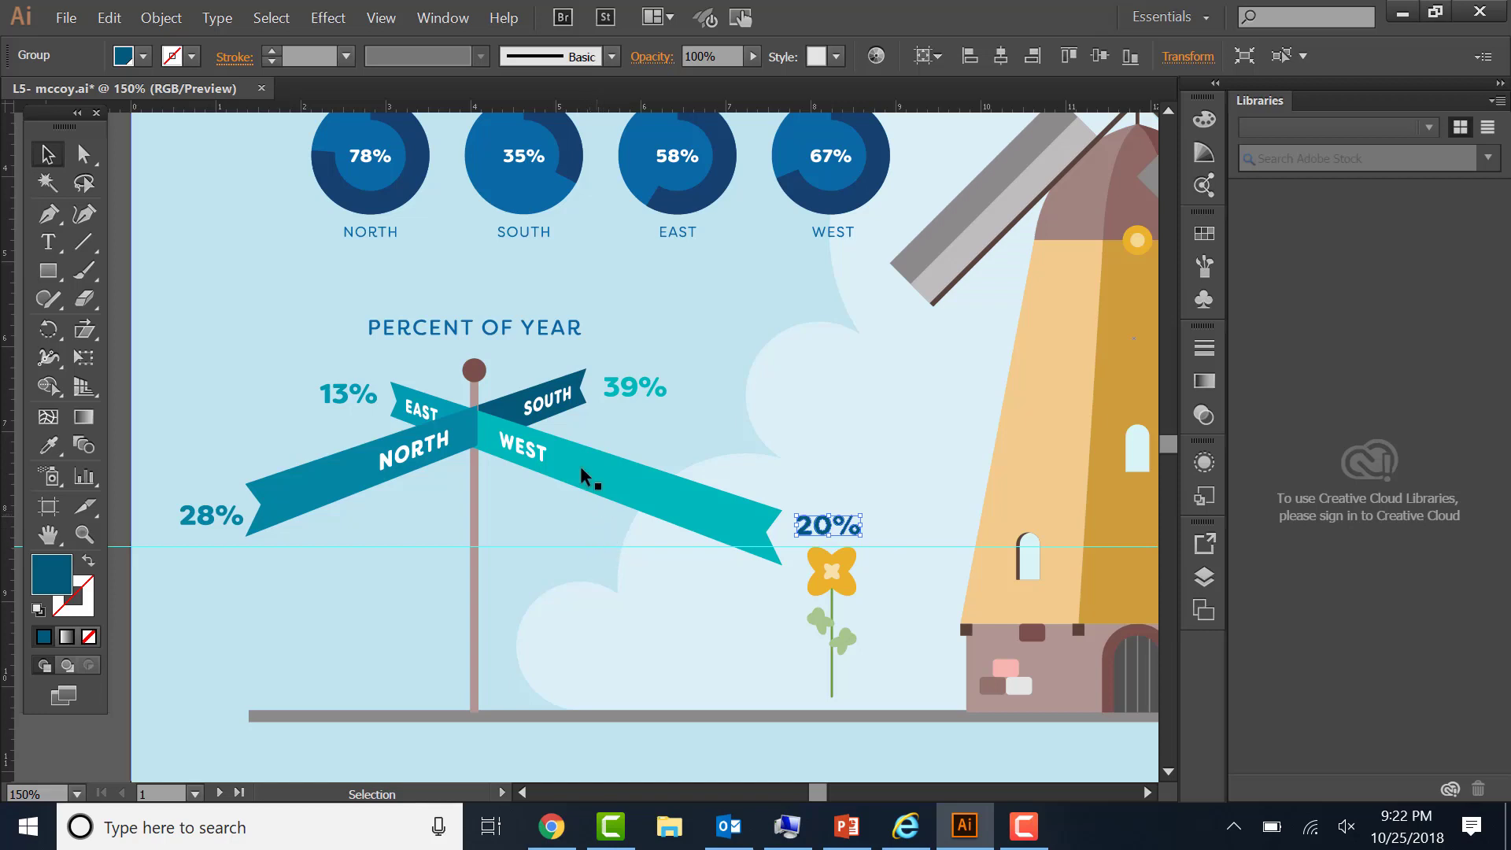
click(85, 17)
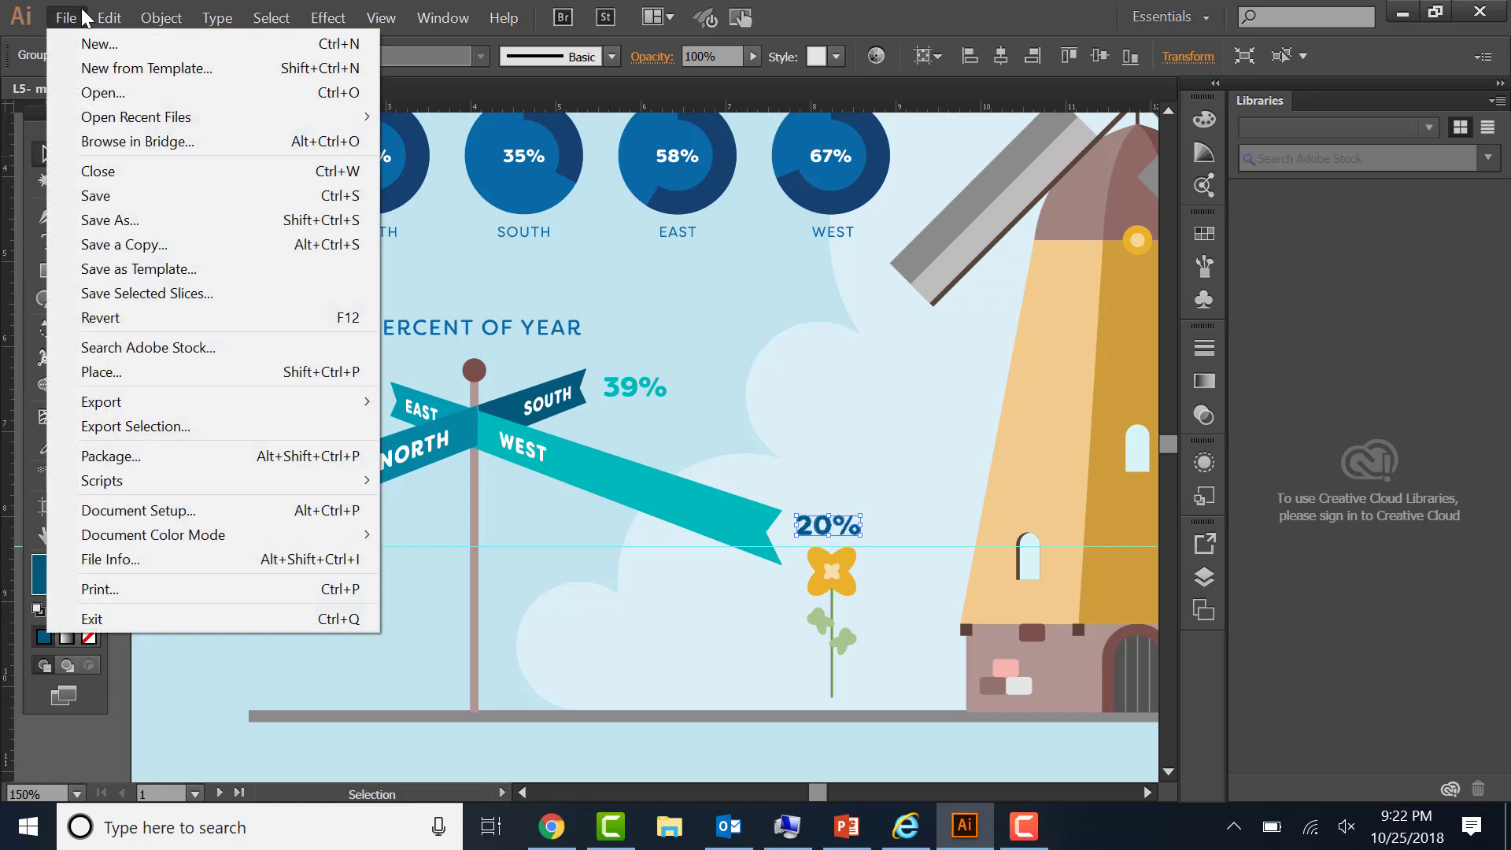
click(102, 195)
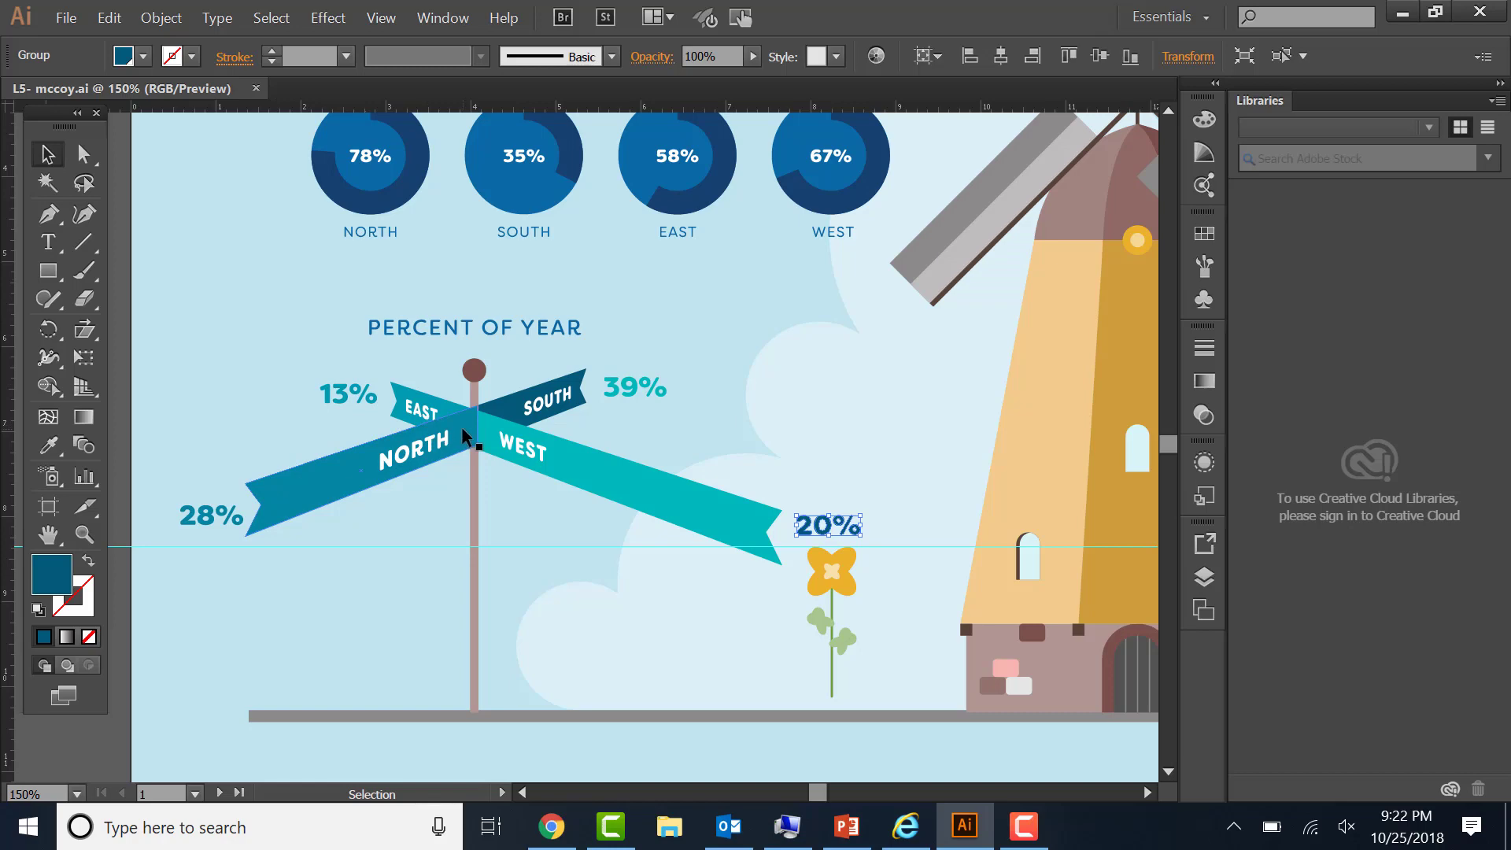
- Nudge the North sign part slightly down to line up at the post, and save the document again
drag(463, 428, 463, 432)
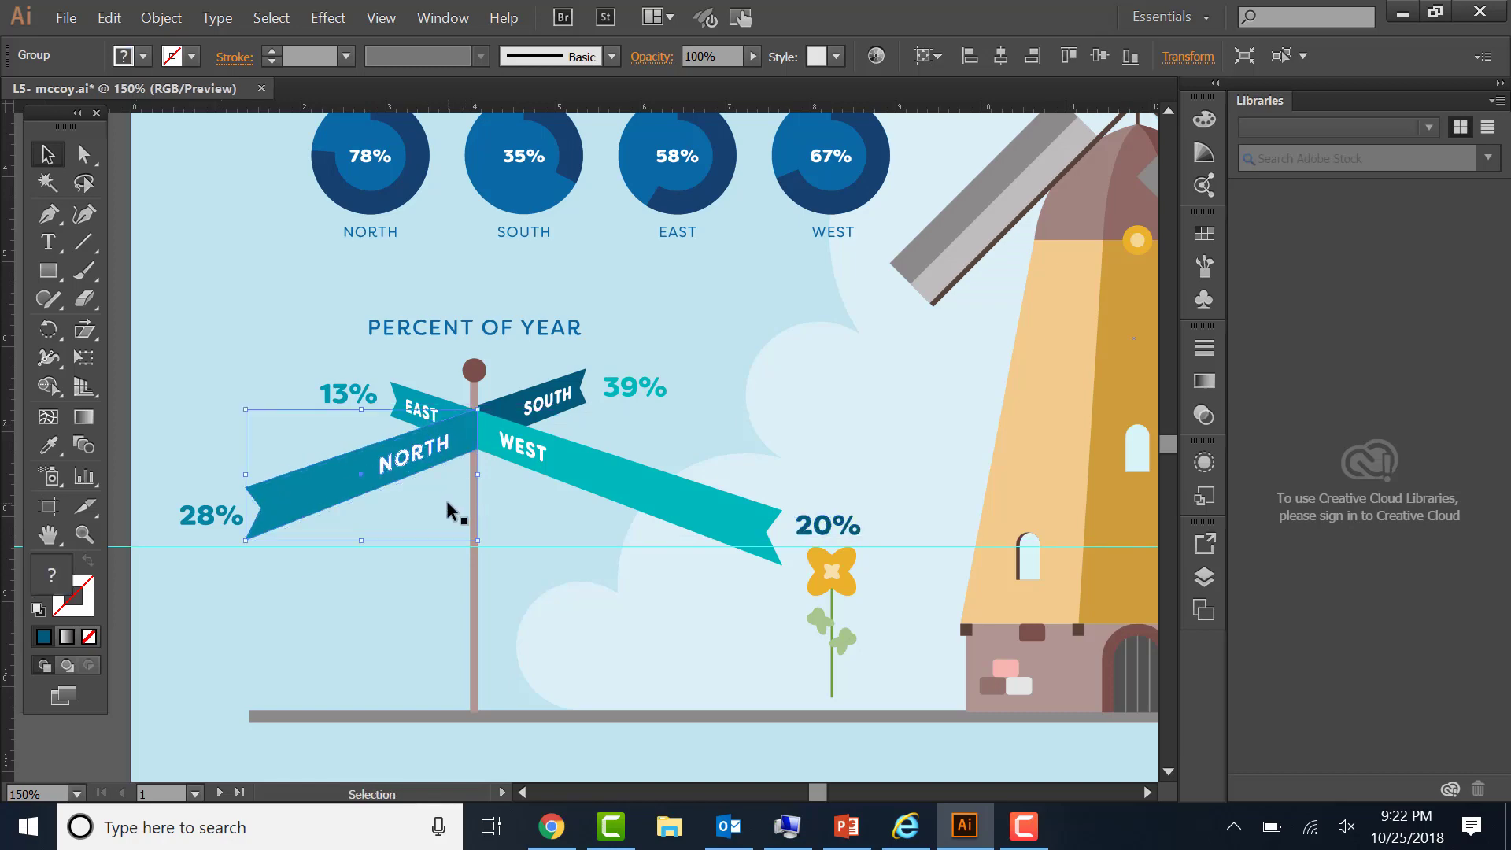
click(446, 504)
click(66, 18)
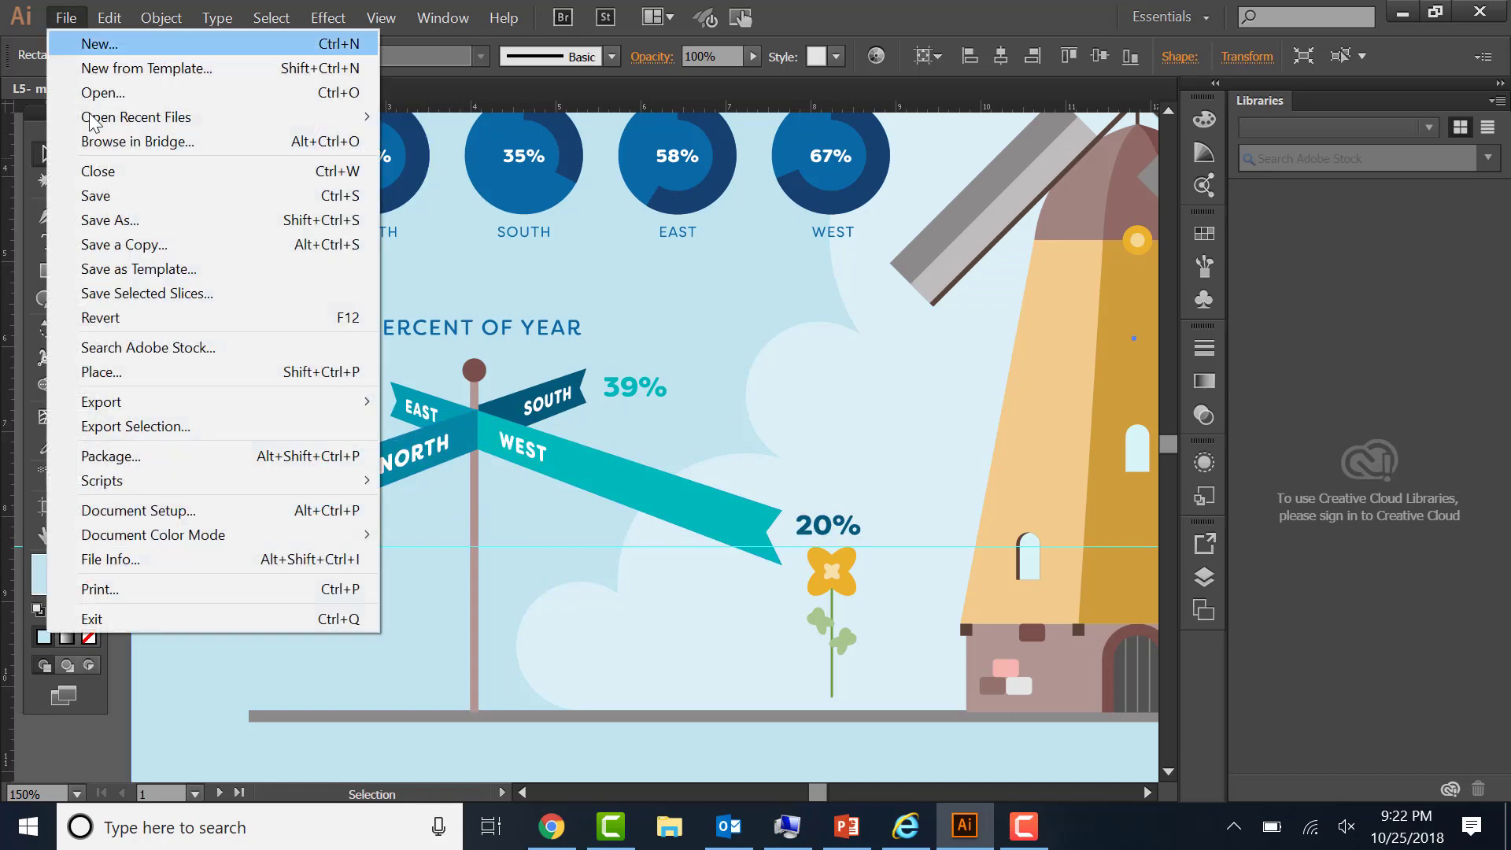
click(98, 196)
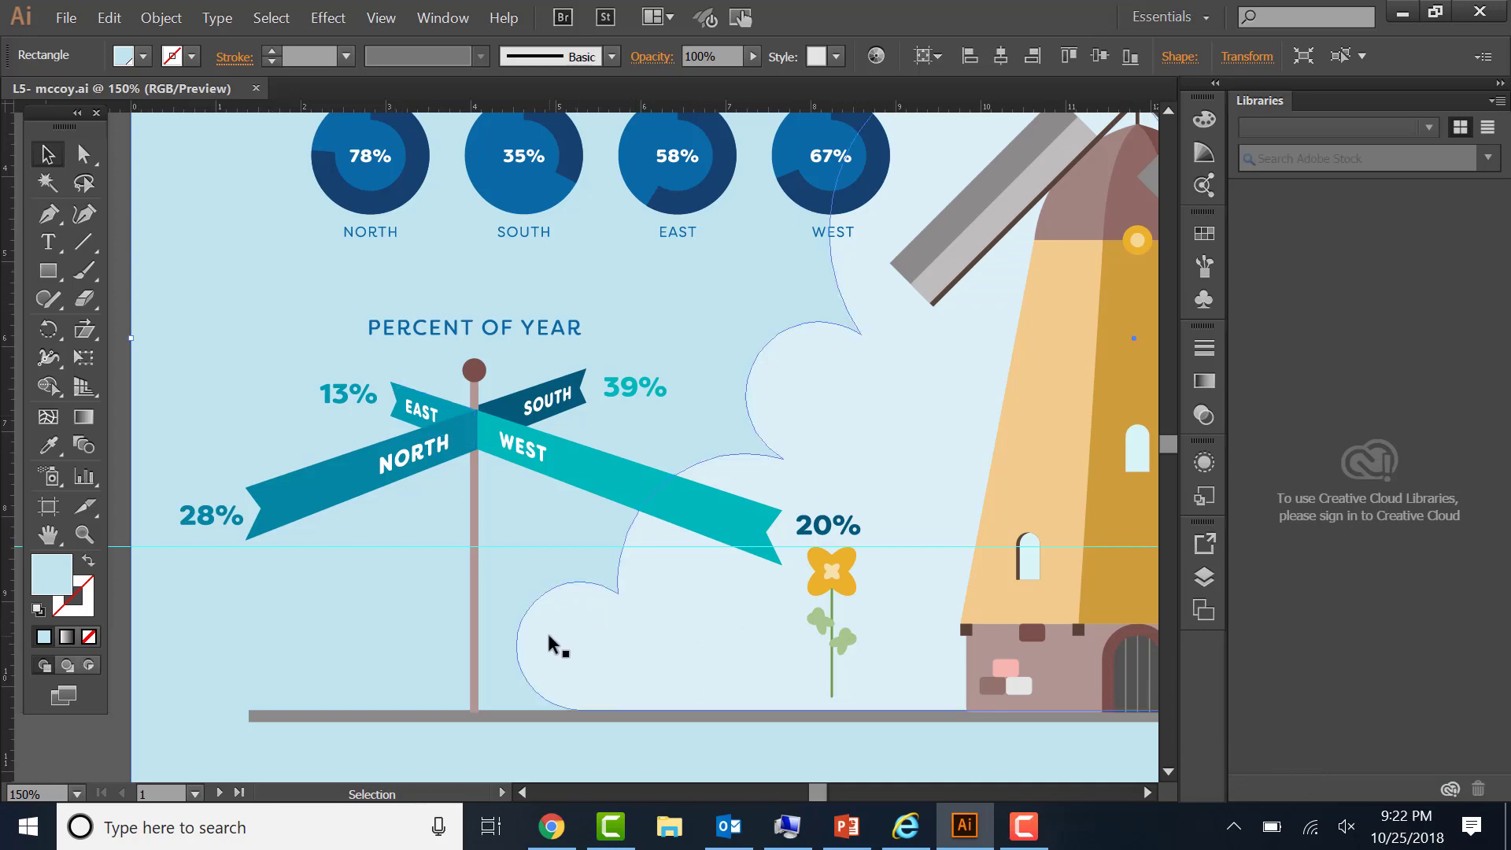
- Zoom out to 50% to review the whole infographic artboard
key(a)
key(ctrl+minus)
key(ctrl+minus)
key(ctrl+minus)
key(ctrl+minus)
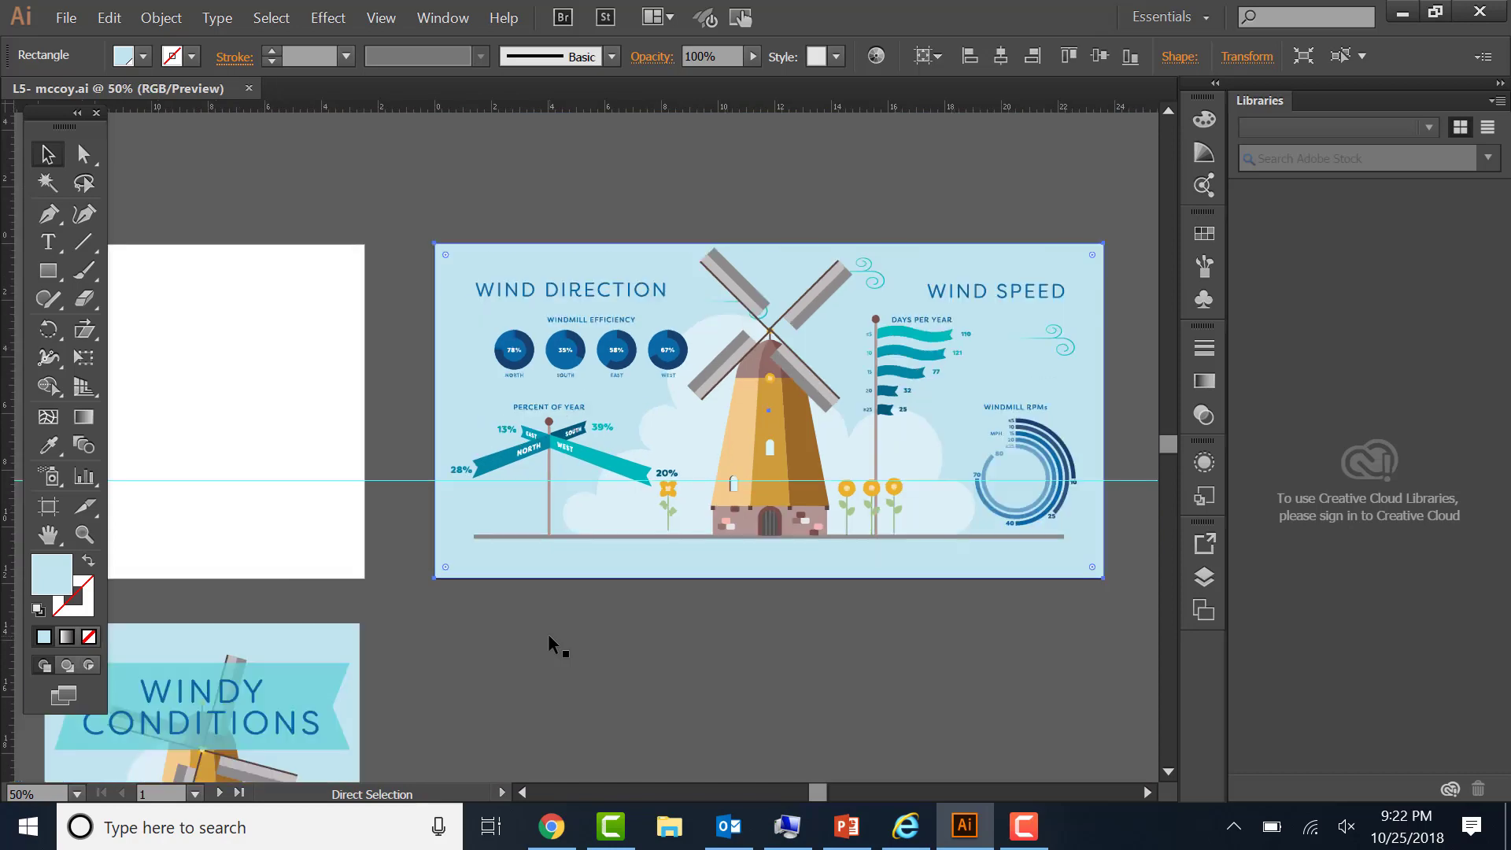
- Move the yellow-coated figure from below the artboard onto the Days Per Year pole, under the ≥25 flag
key(v)
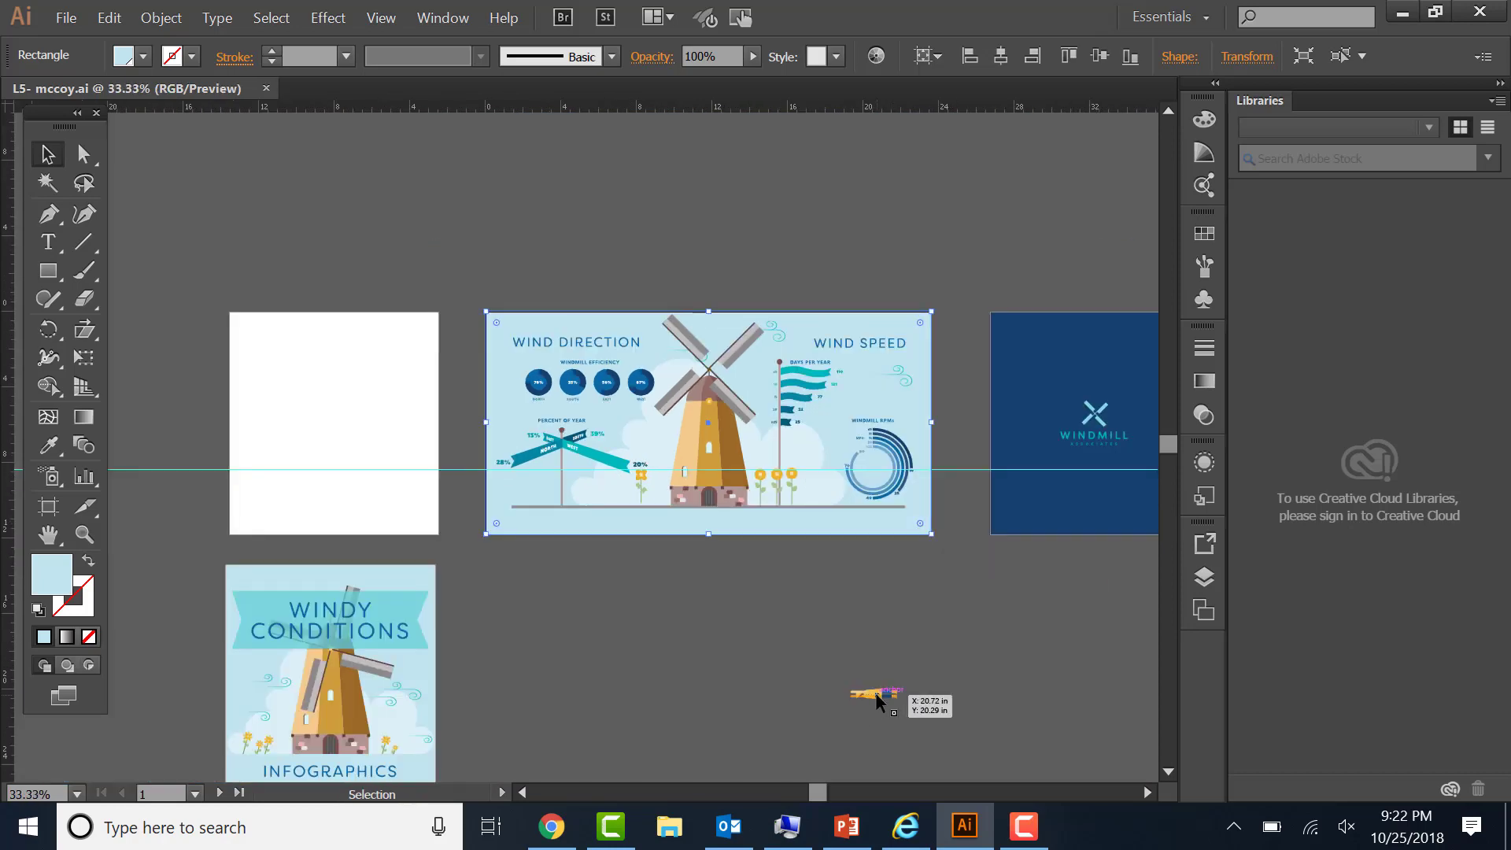
drag(878, 701, 807, 454)
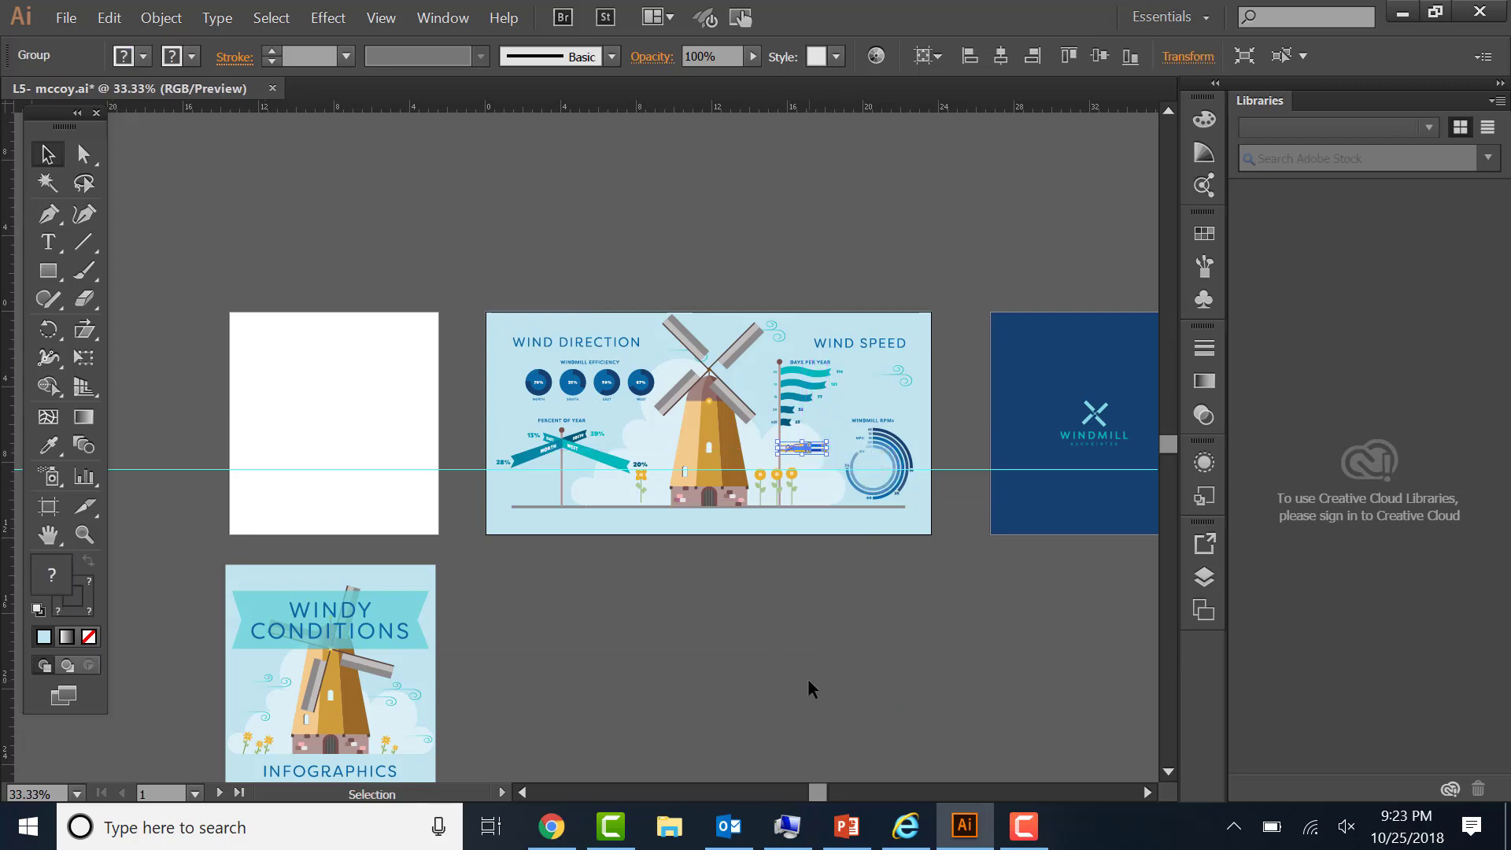
key(ctrl+equal)
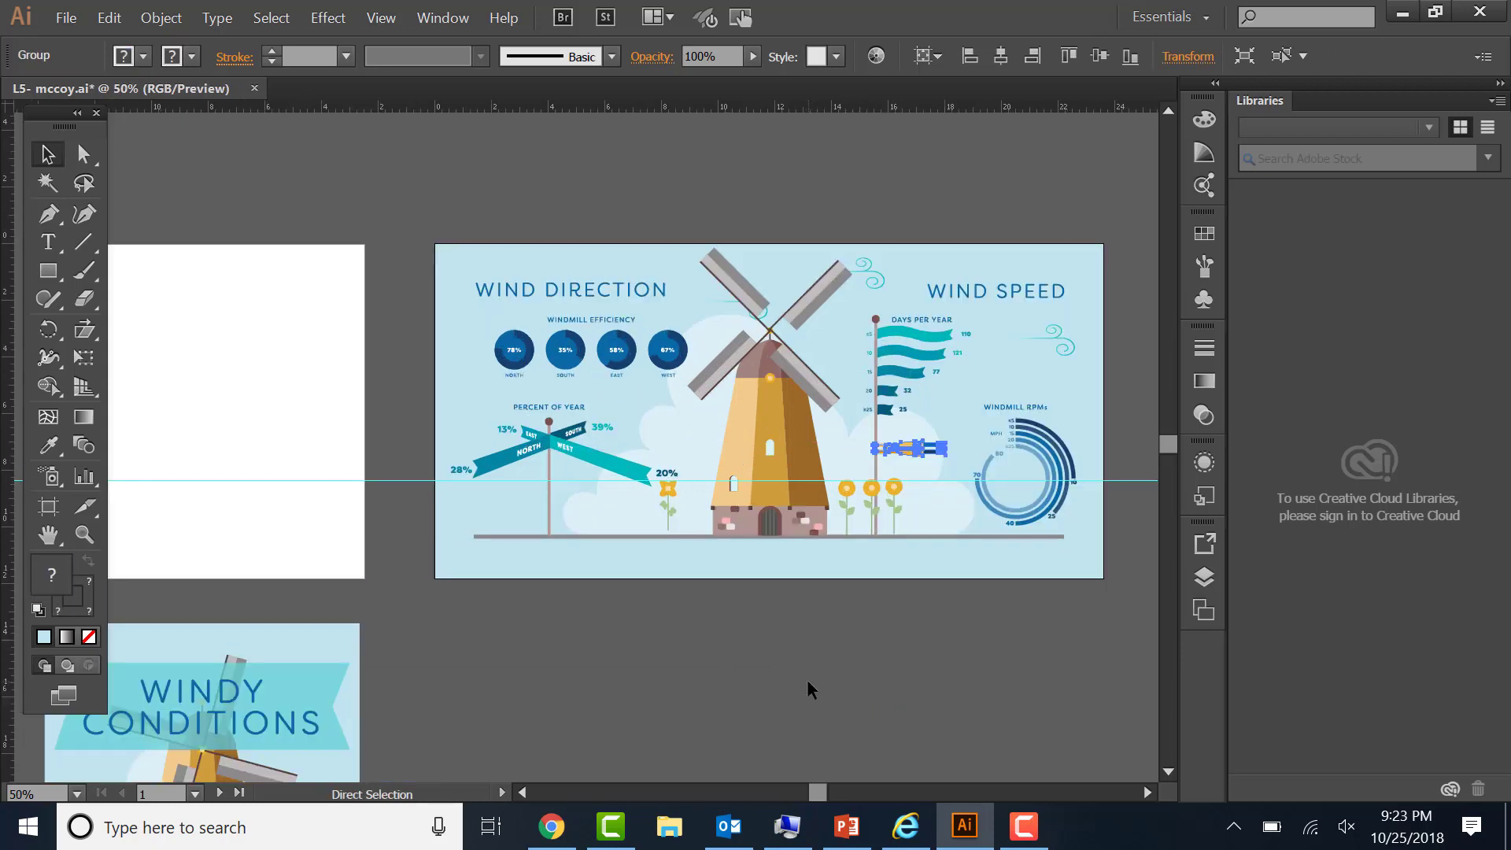
key(ctrl+1)
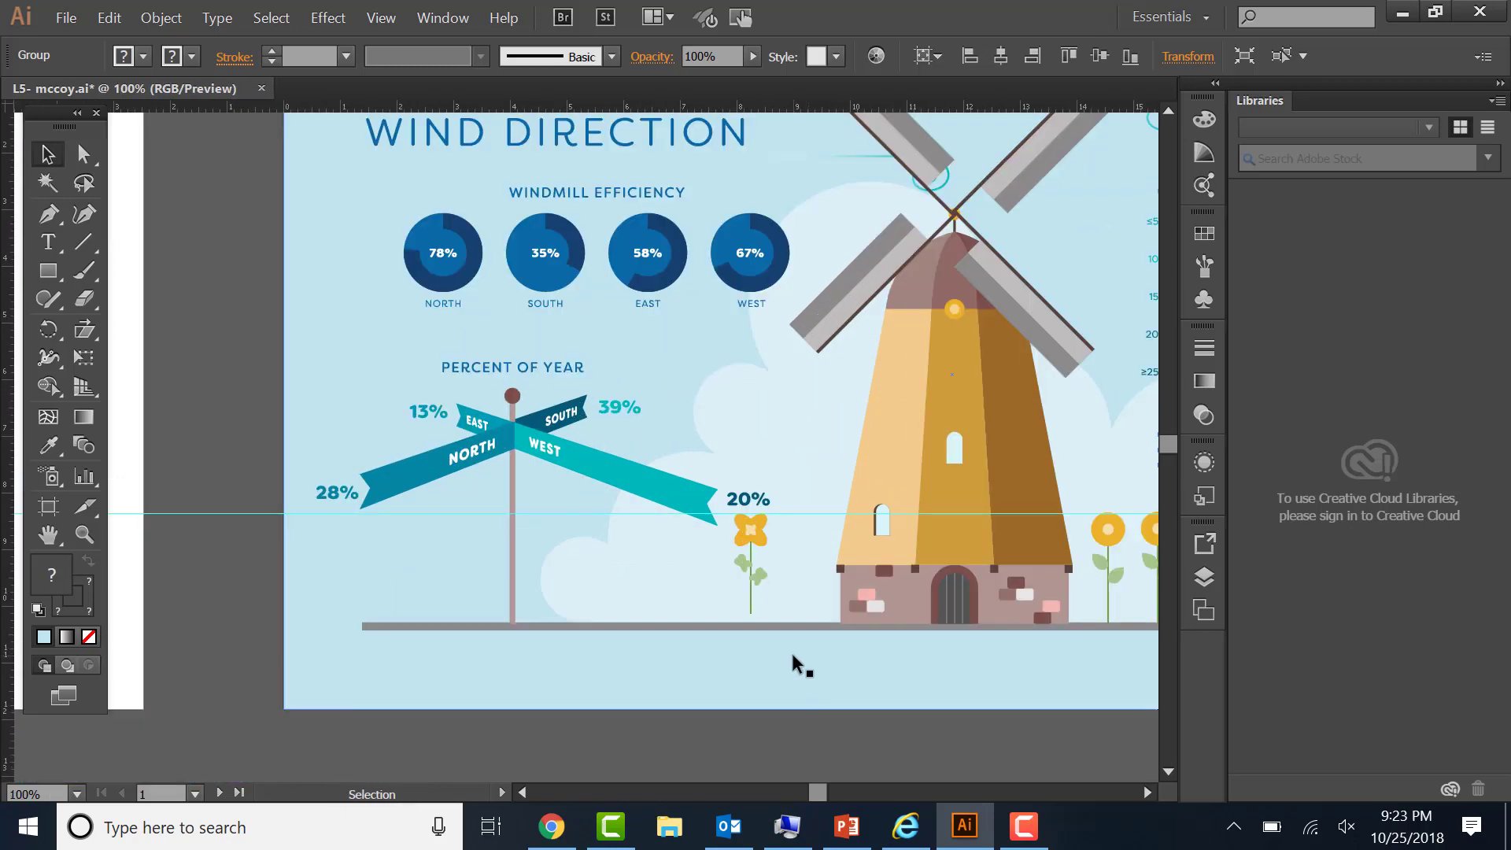
key(space)
drag(806, 635, 461, 627)
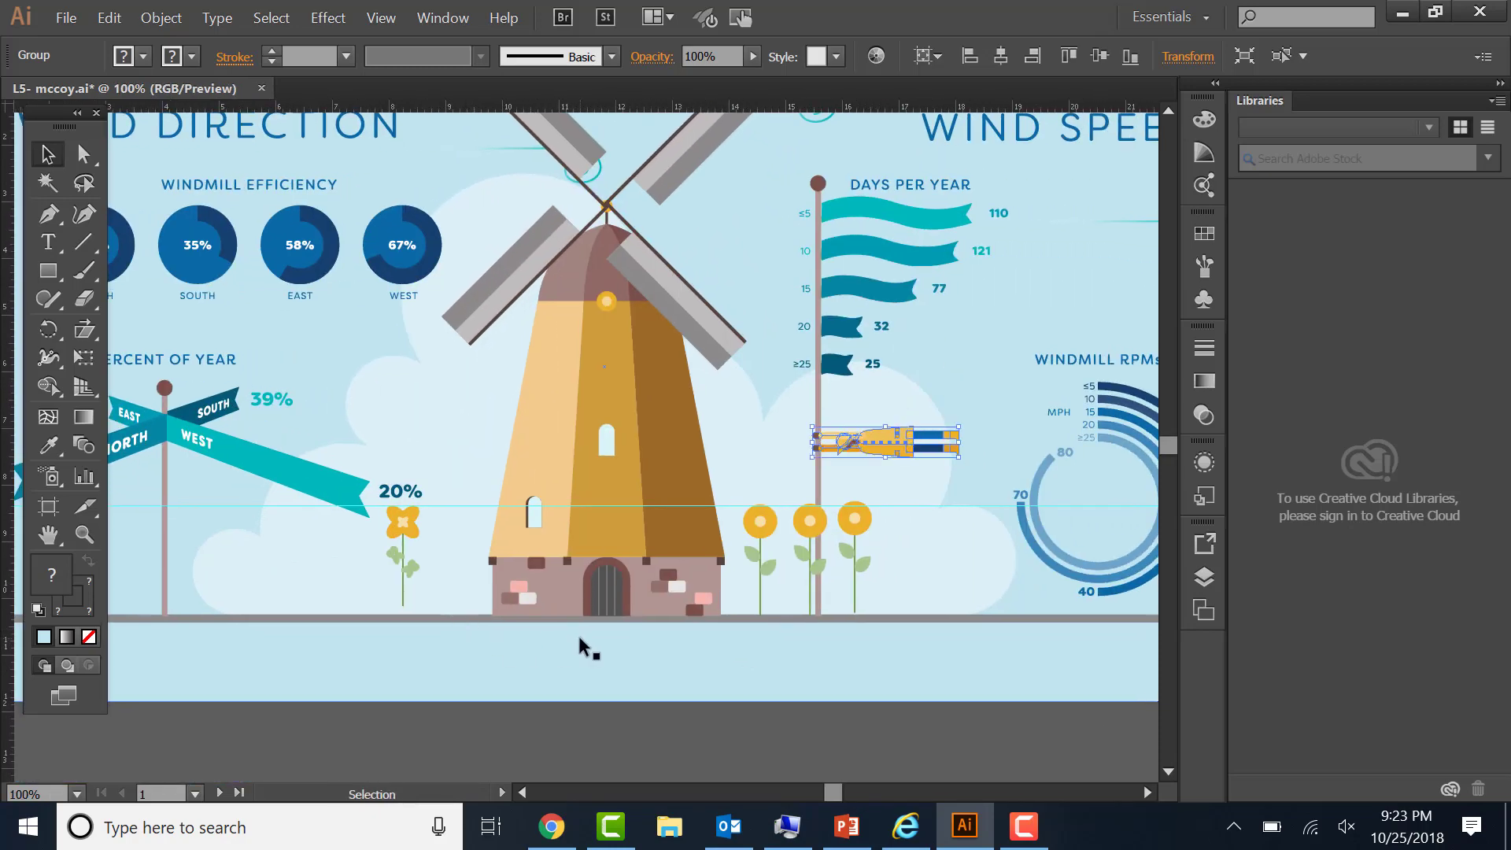
- Select the cloud behind the figure and activate the Free Transform tool
key(ctrl+equal)
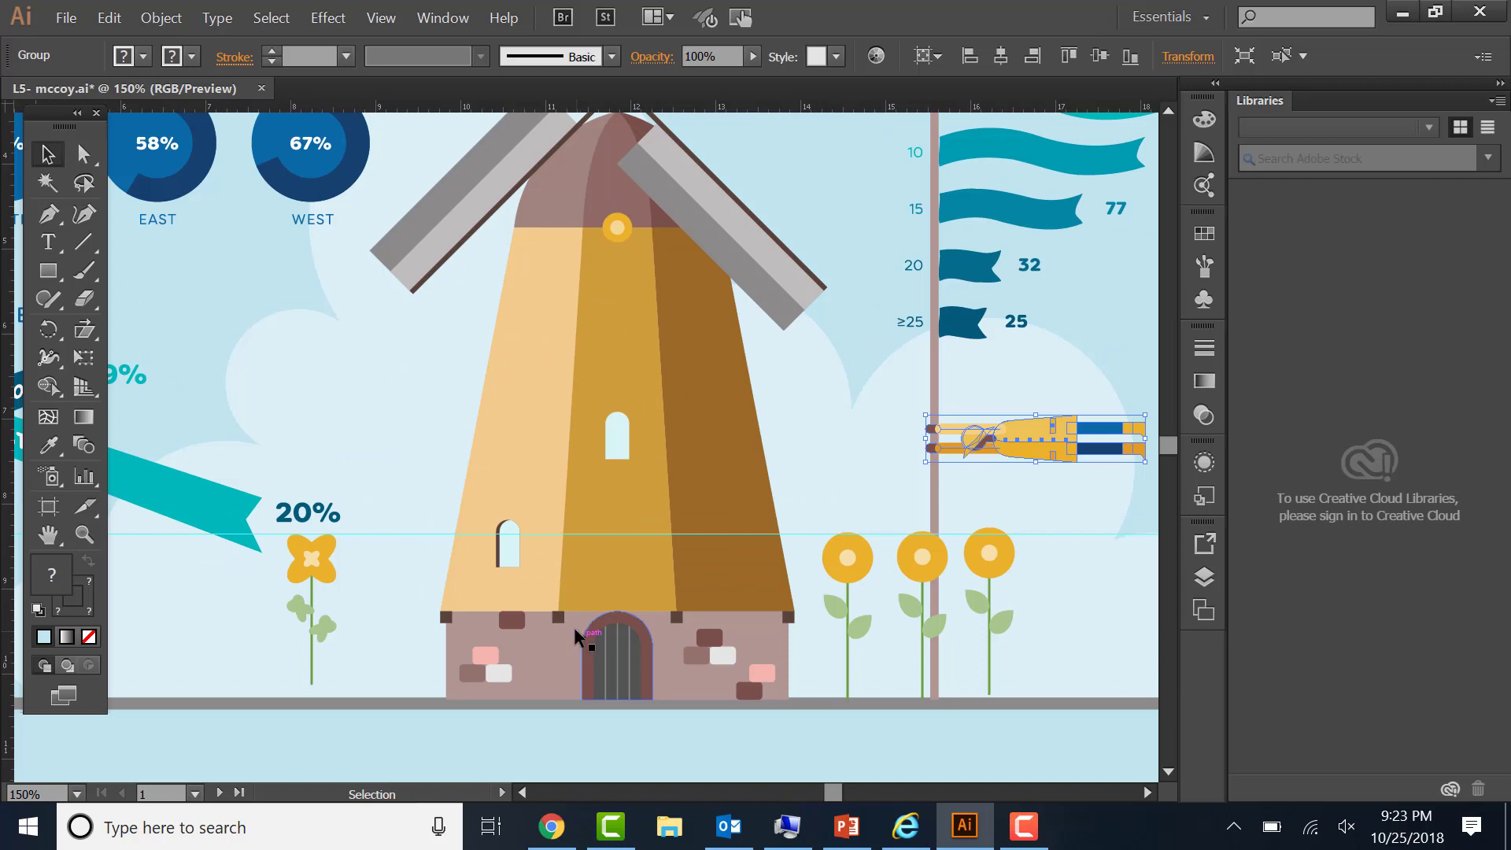
key(space)
drag(739, 574, 601, 567)
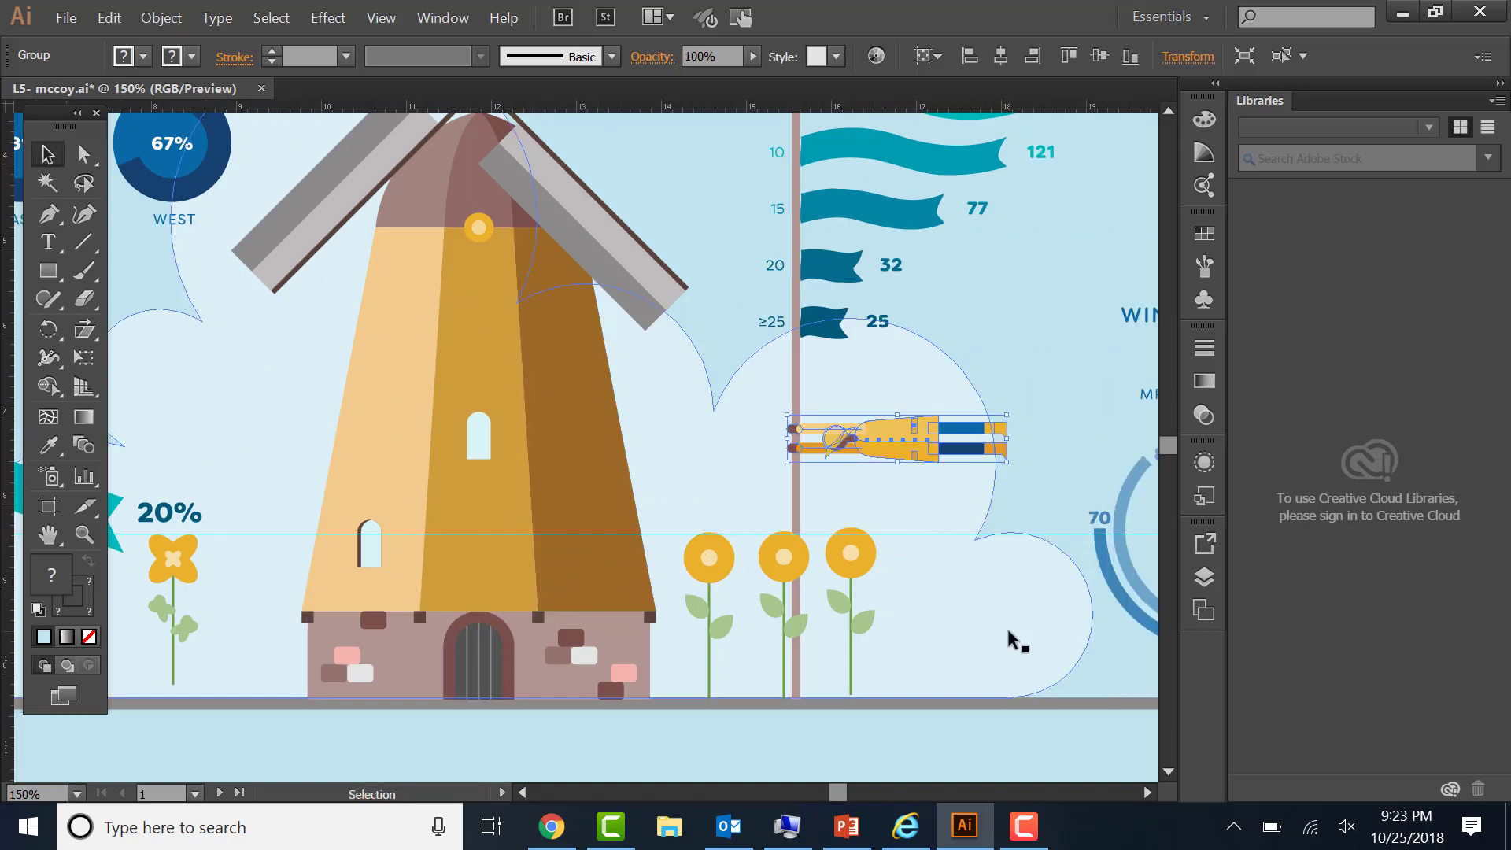
click(1009, 632)
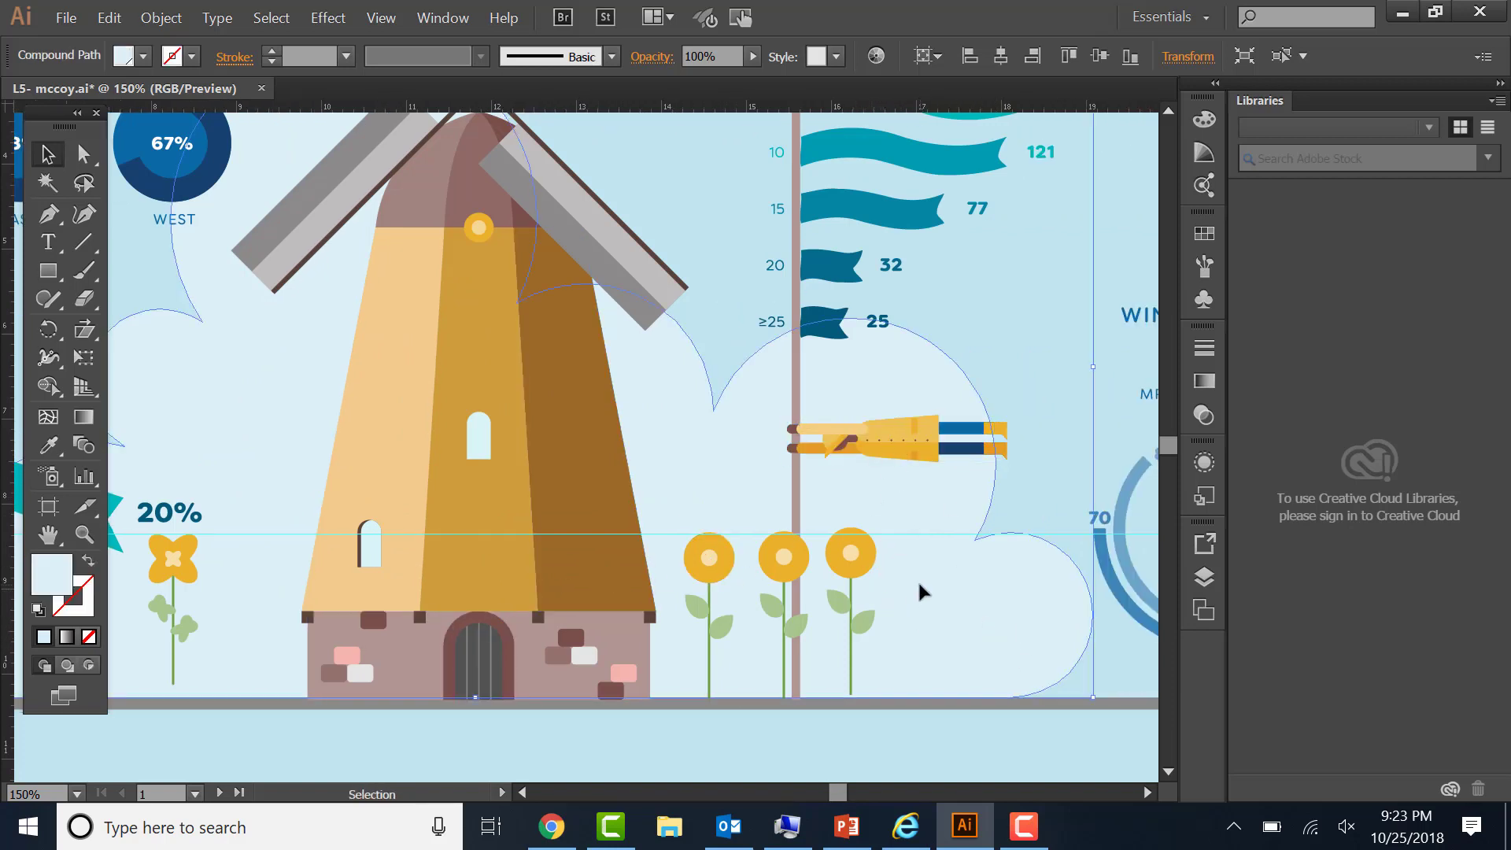
key(e)
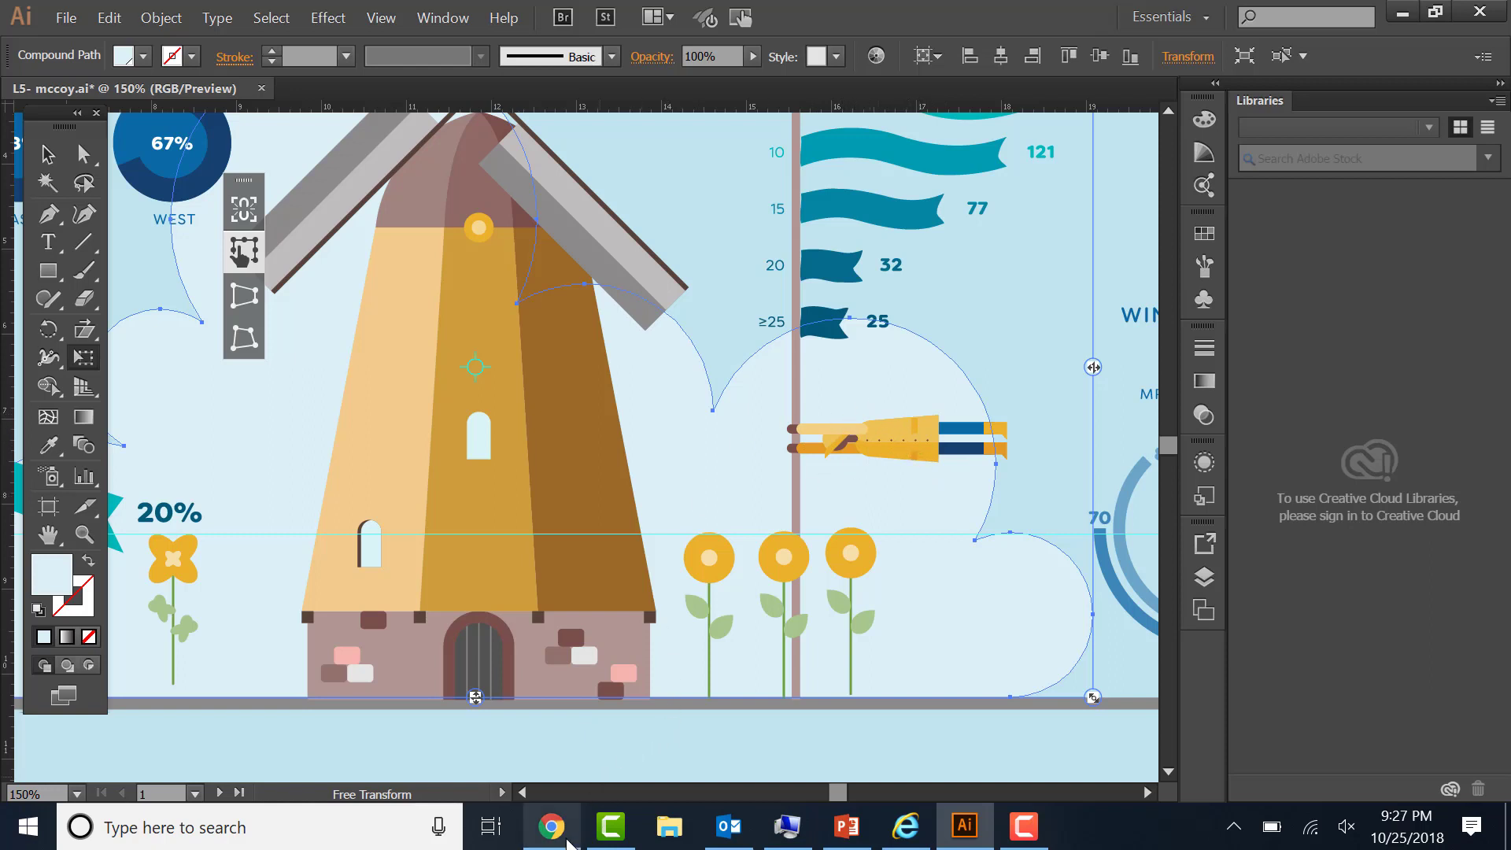
- Switch to Chrome to view the Illustrator CC Puppet Warp video on YouTube, and return to Illustrator
click(551, 827)
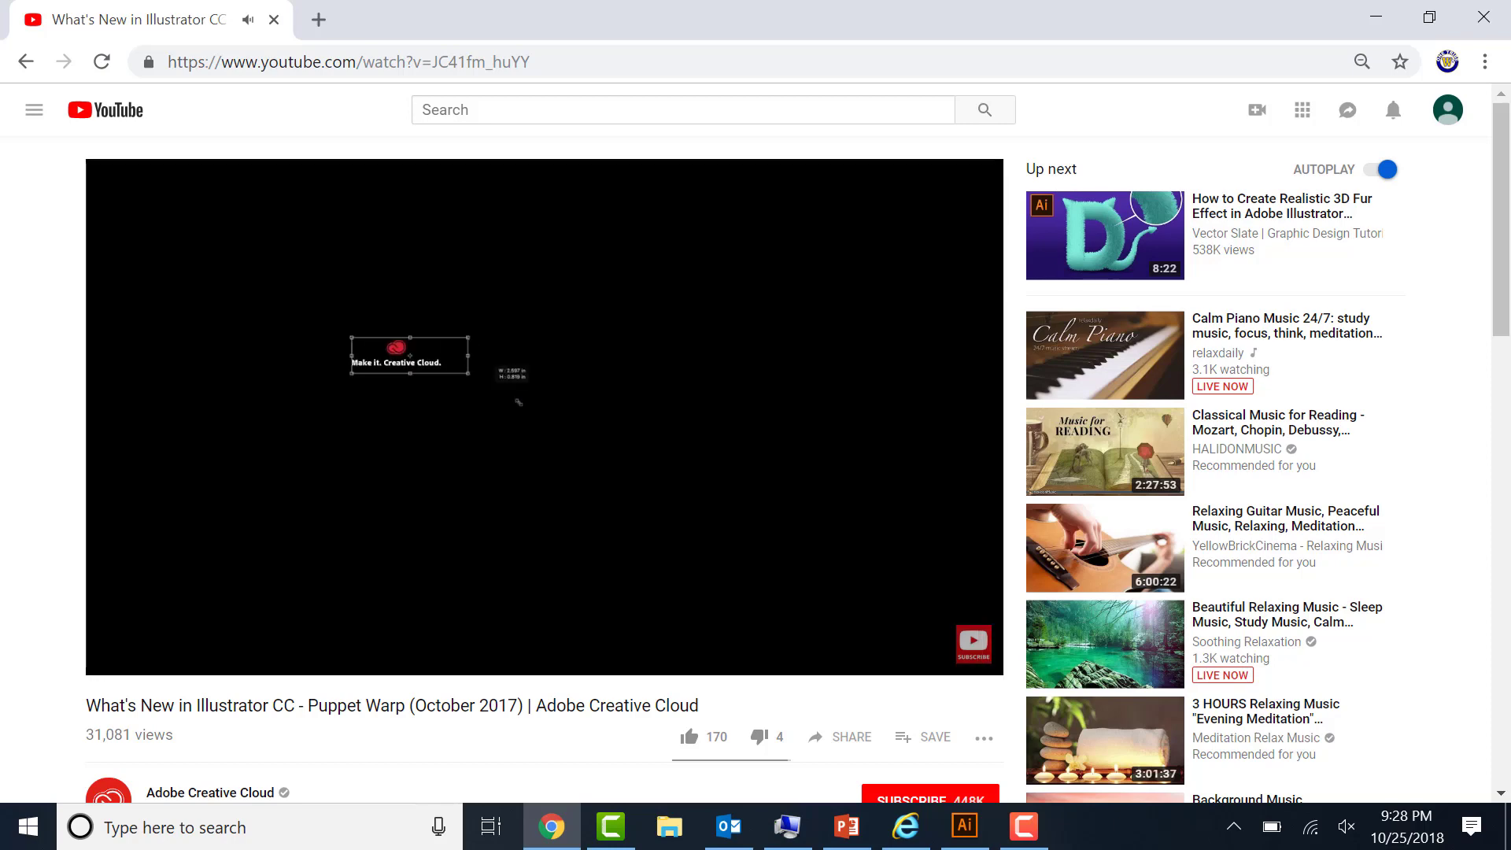
click(304, 447)
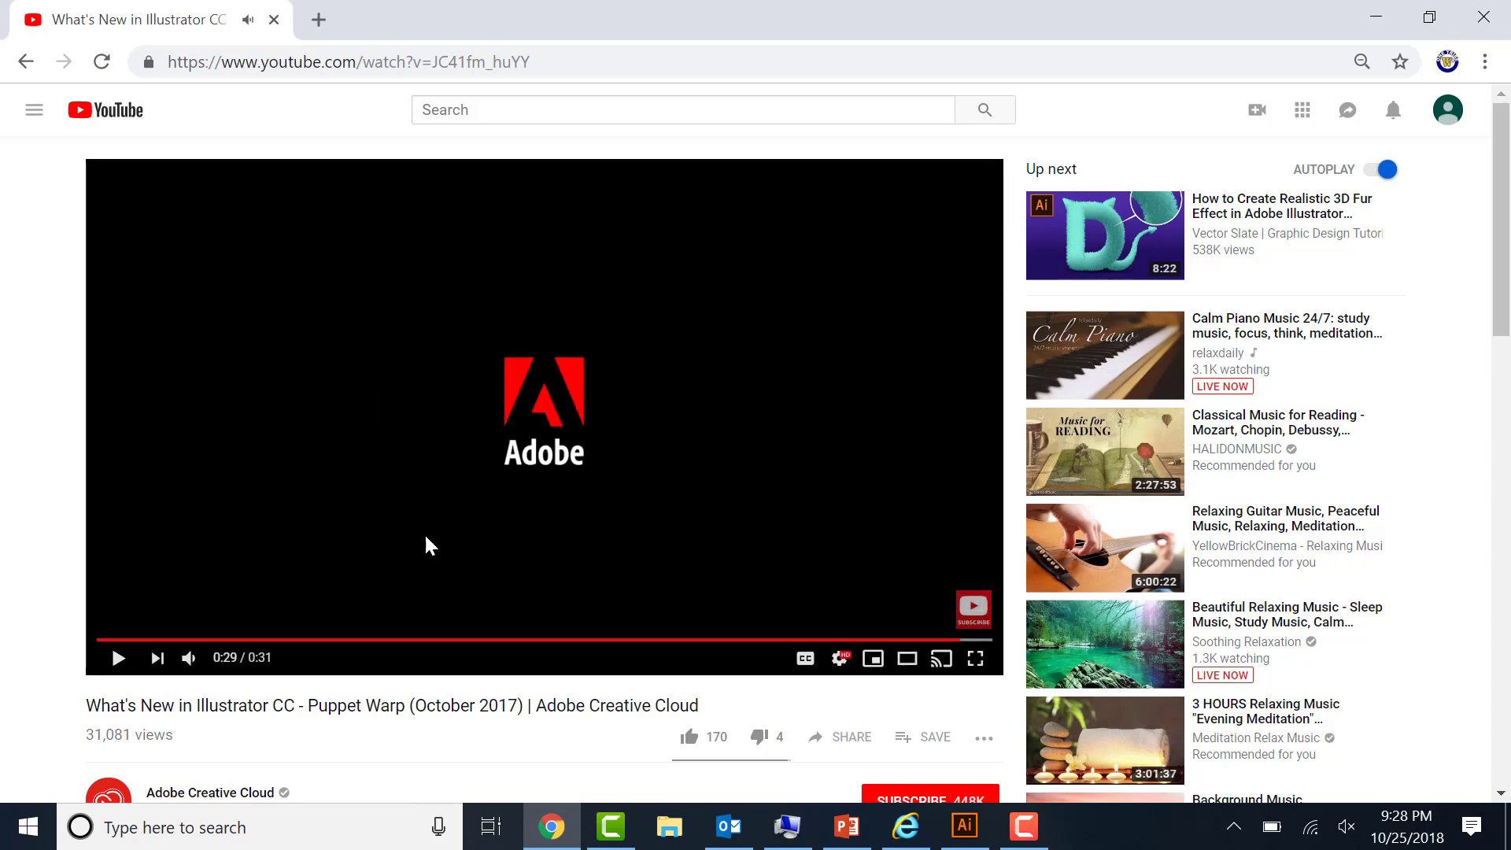
click(981, 833)
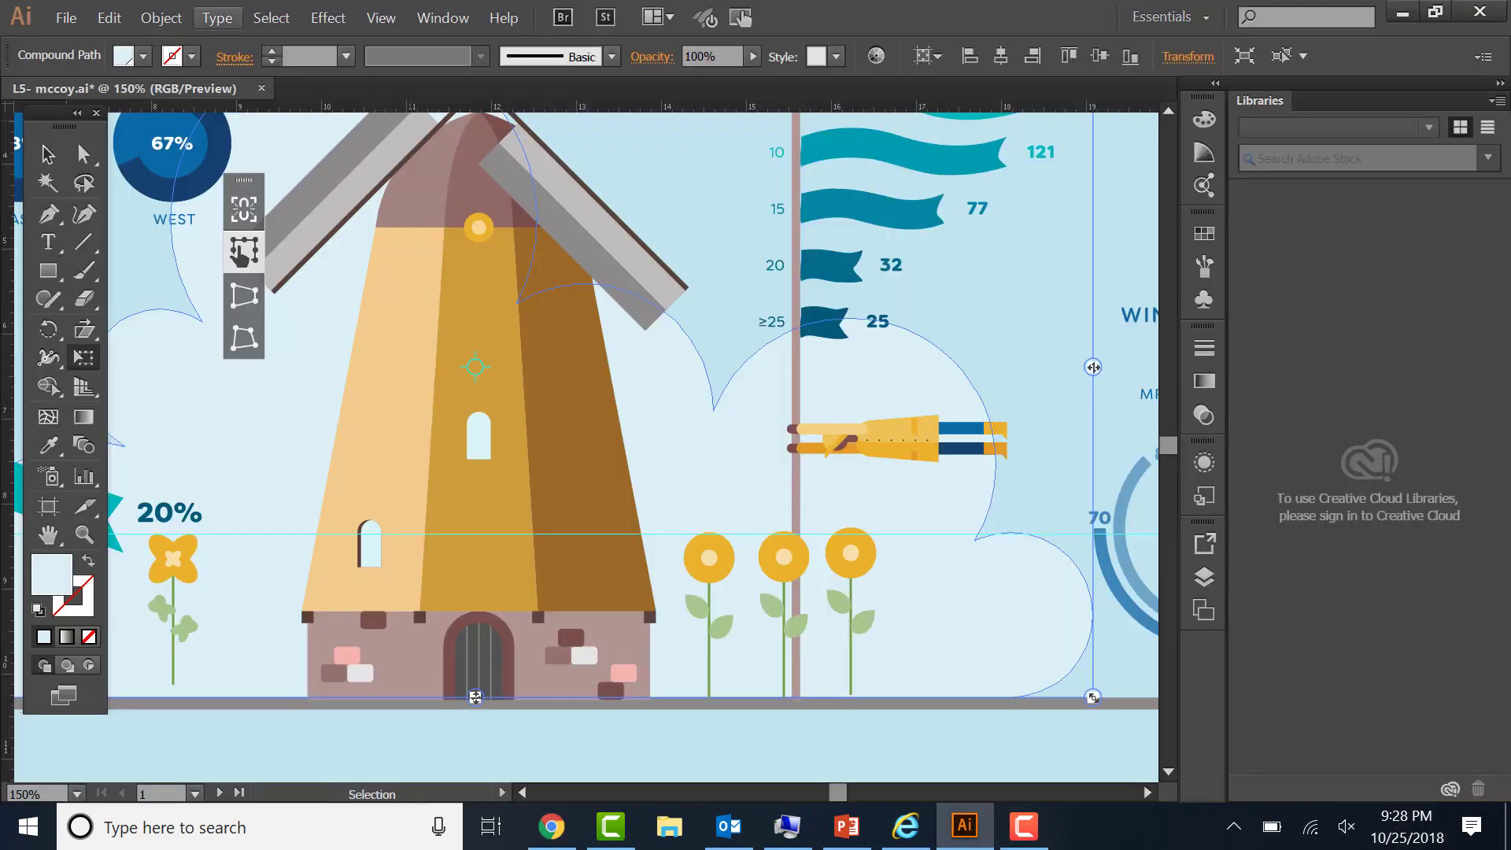
- Open the recent file L5_end.ai and examine the finished bent figure on the pole at 200% zoom
click(66, 18)
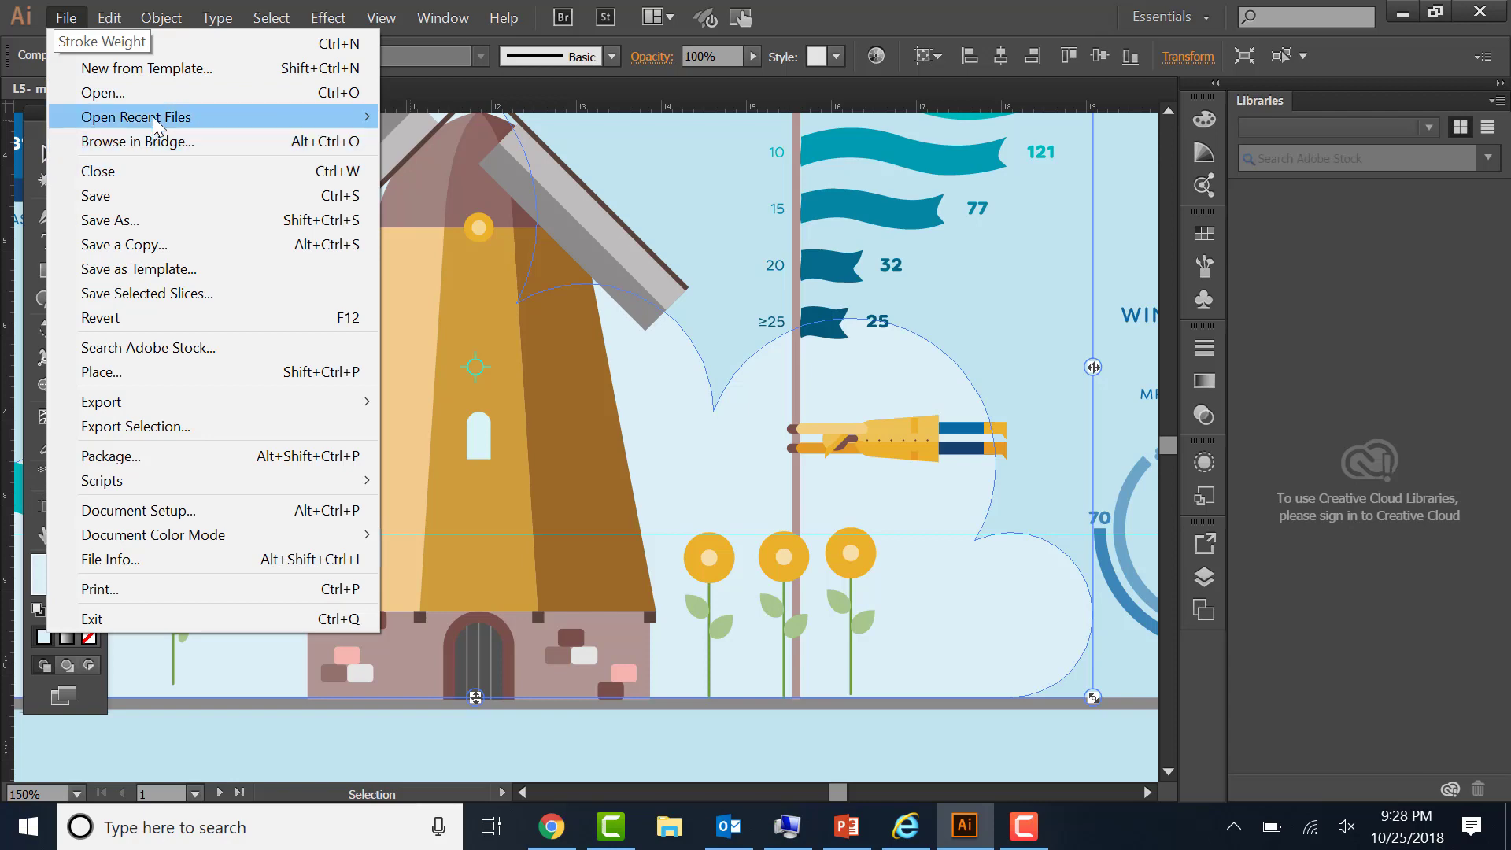
mouse_move(158, 118)
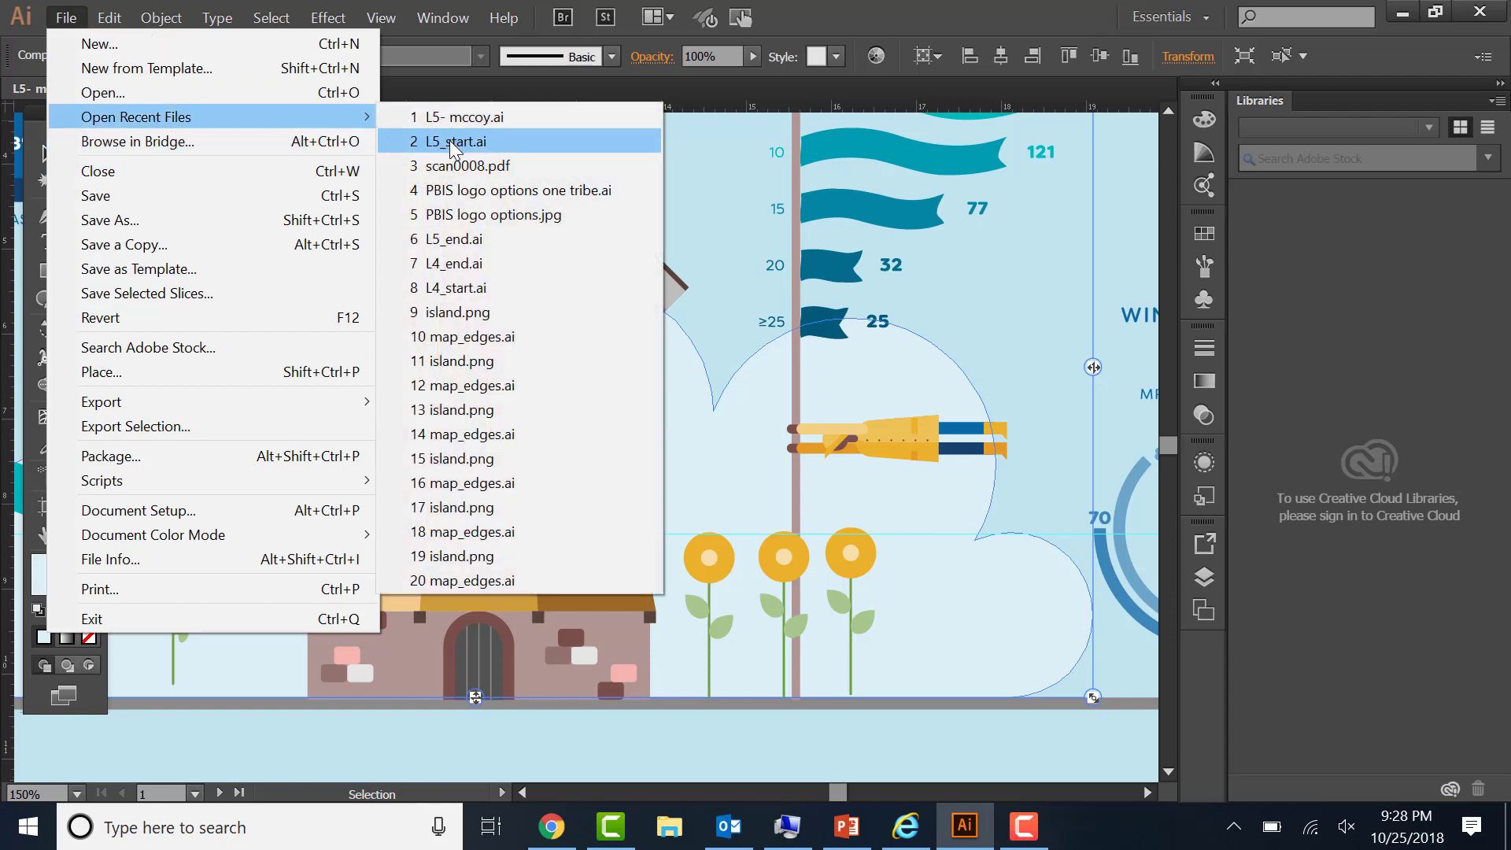
click(506, 239)
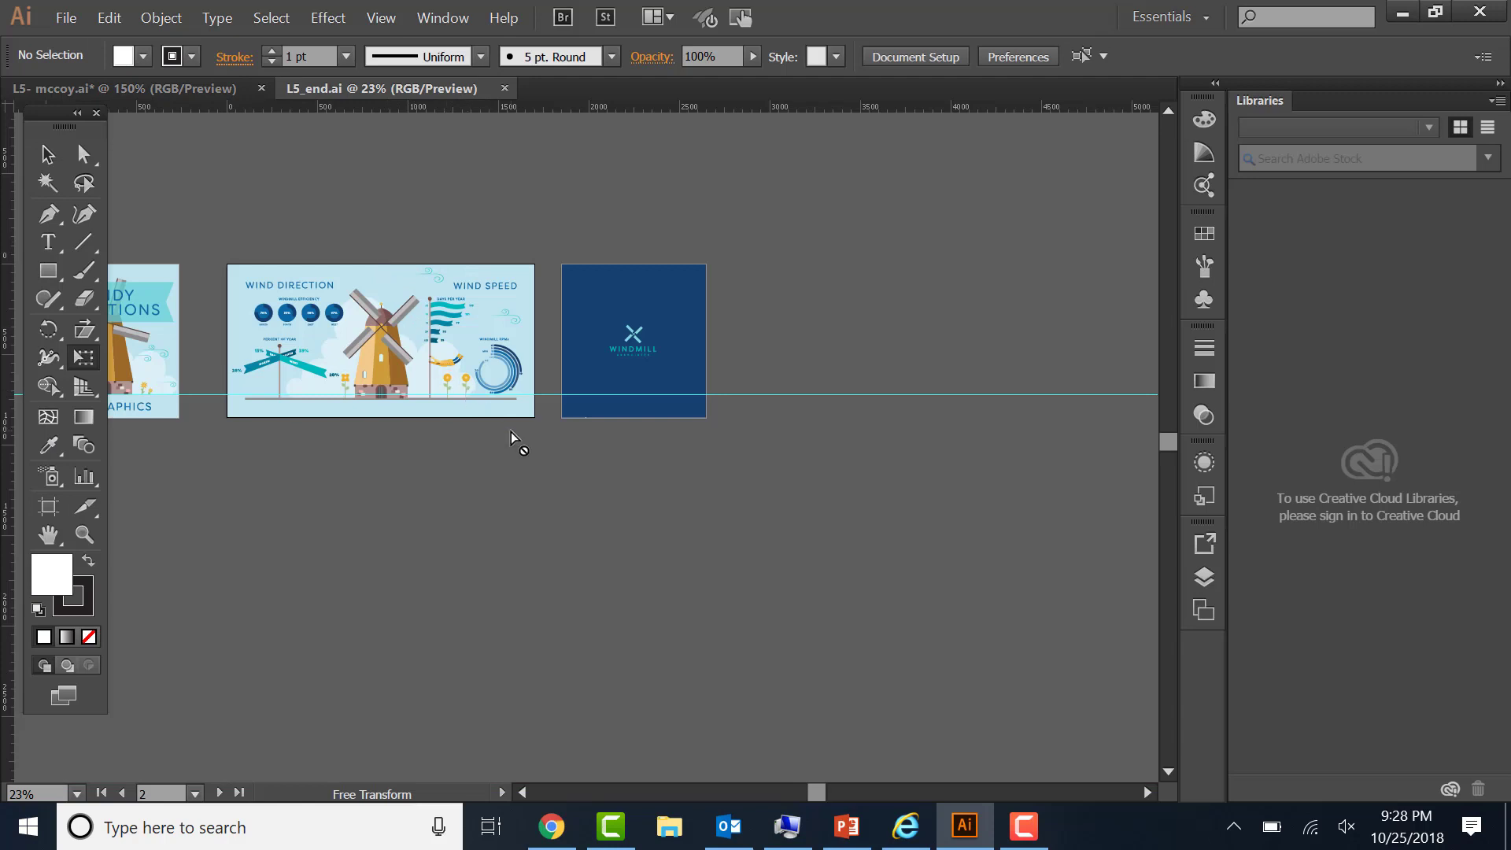
key(ctrl+equal)
key(ctrl+equal)
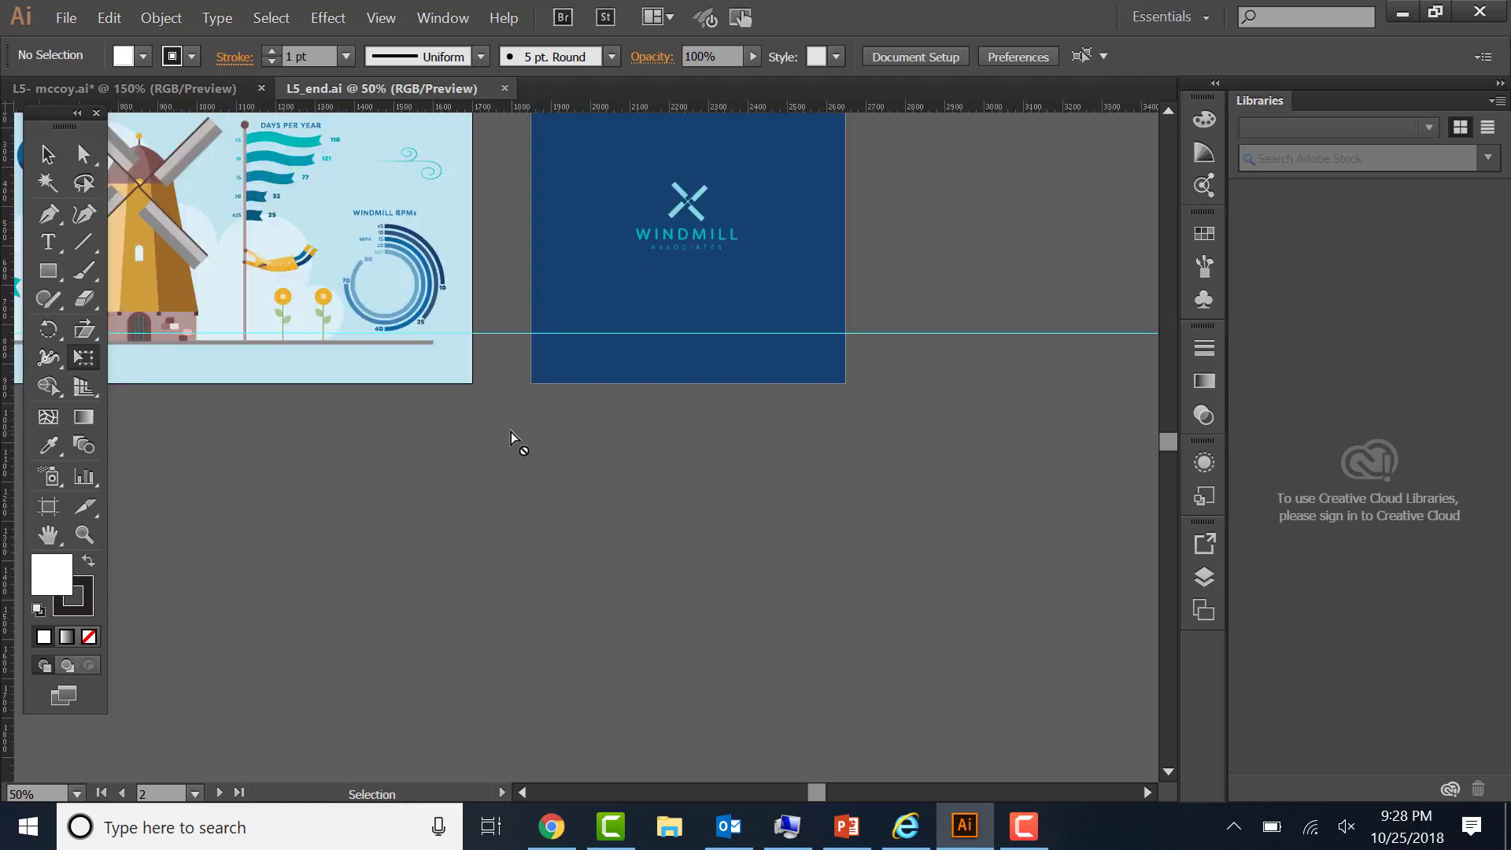
key(ctrl+equal)
drag(472, 415, 616, 567)
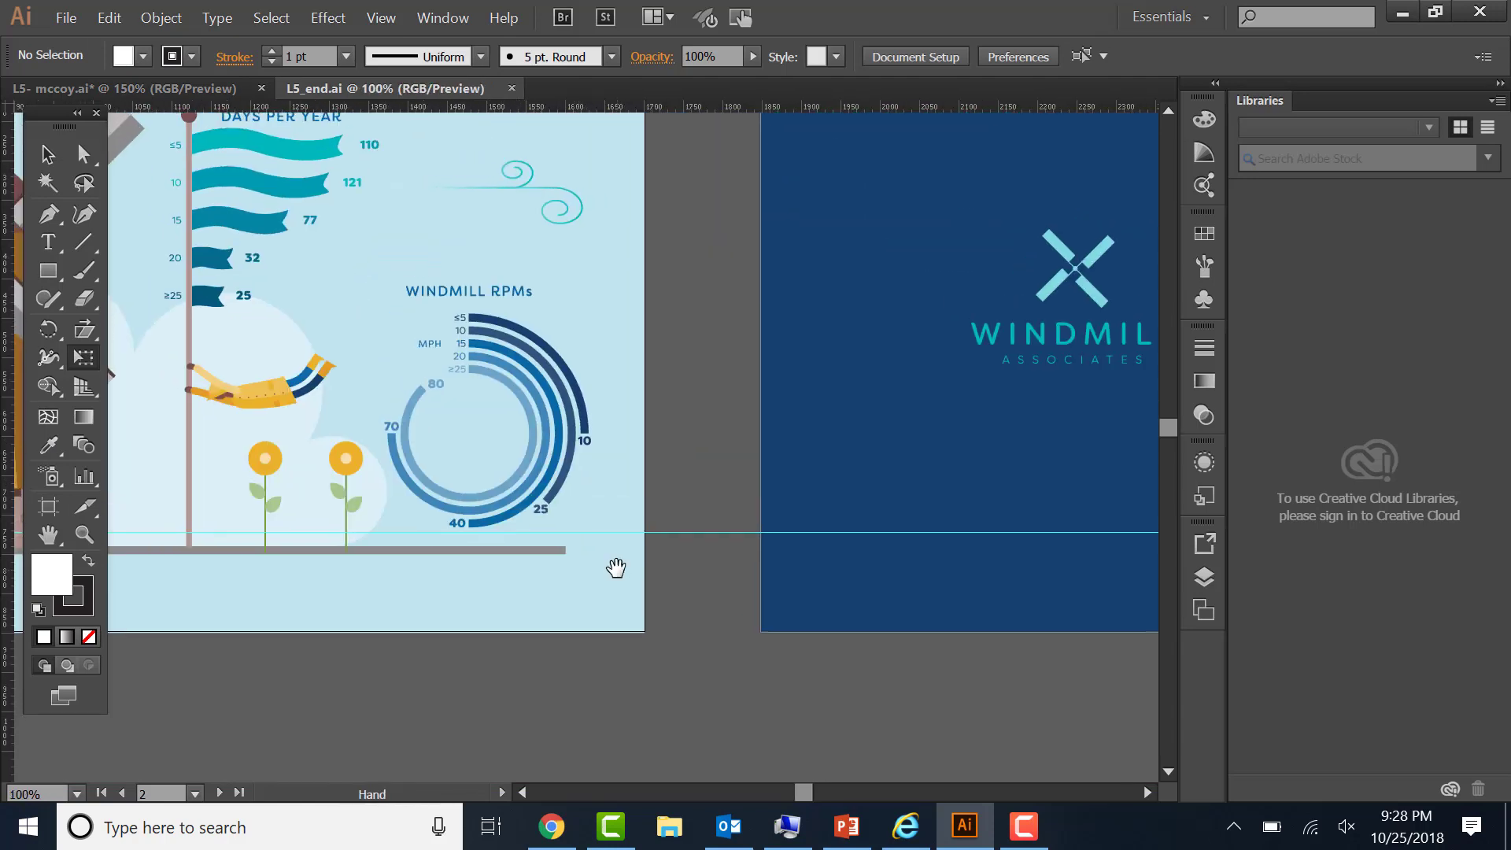
key(ctrl+equal)
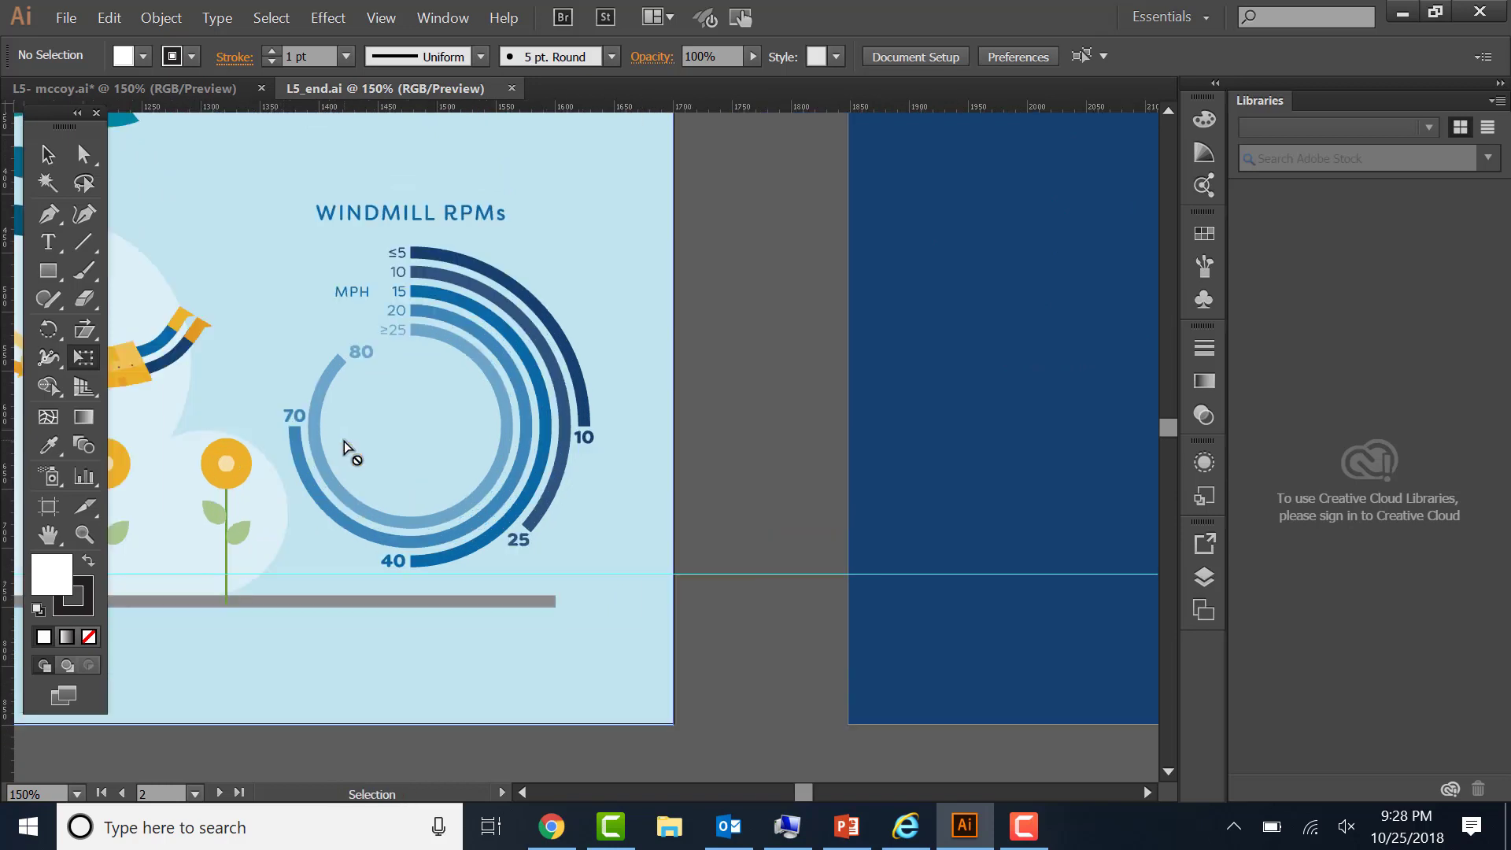
drag(344, 446, 608, 464)
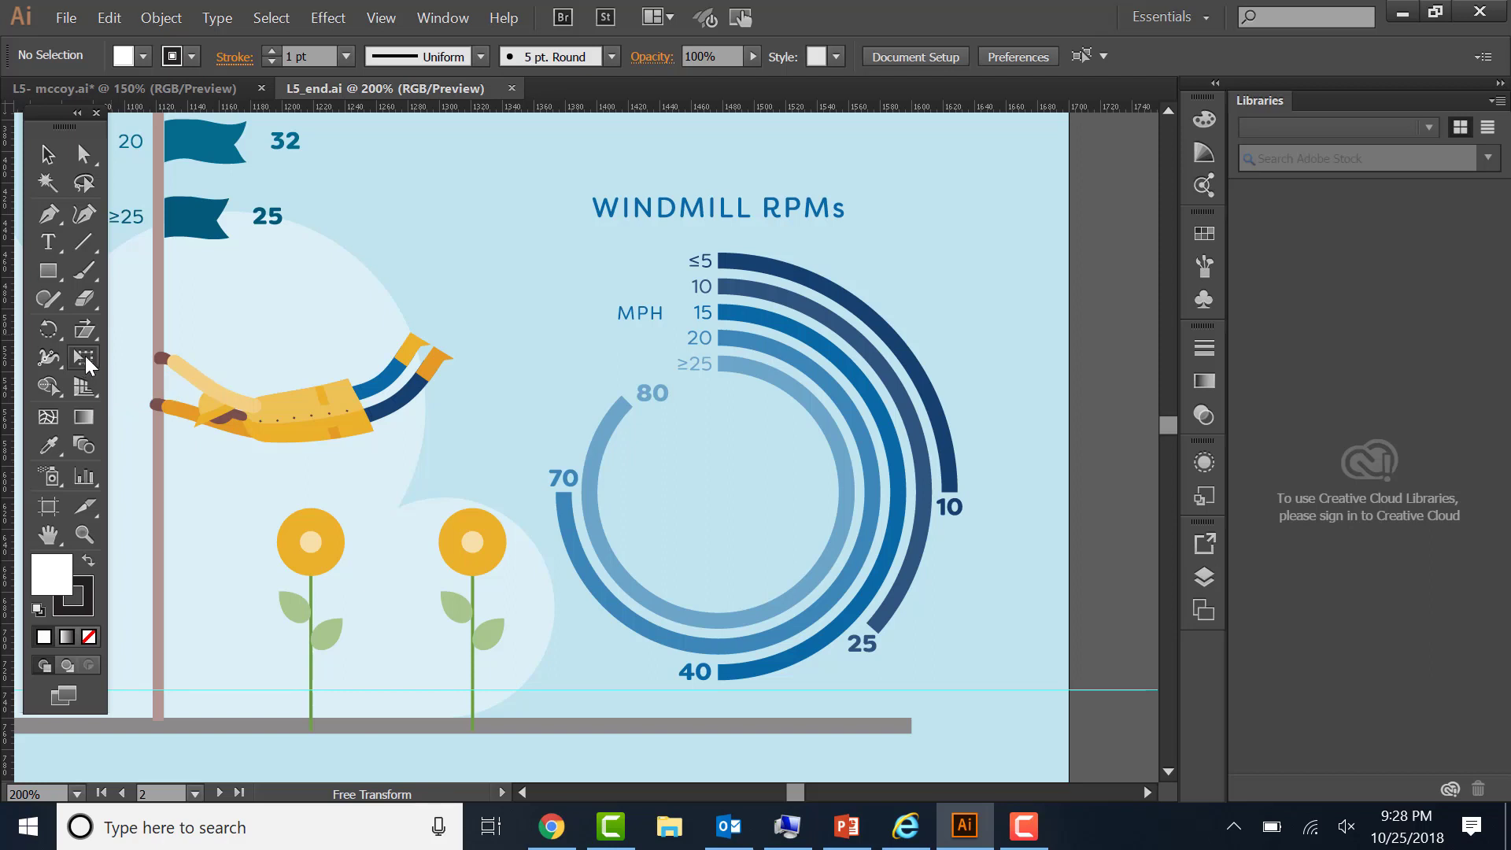
- Close the edited L5 working document without saving its changes, keeping L5_end.ai open
click(85, 356)
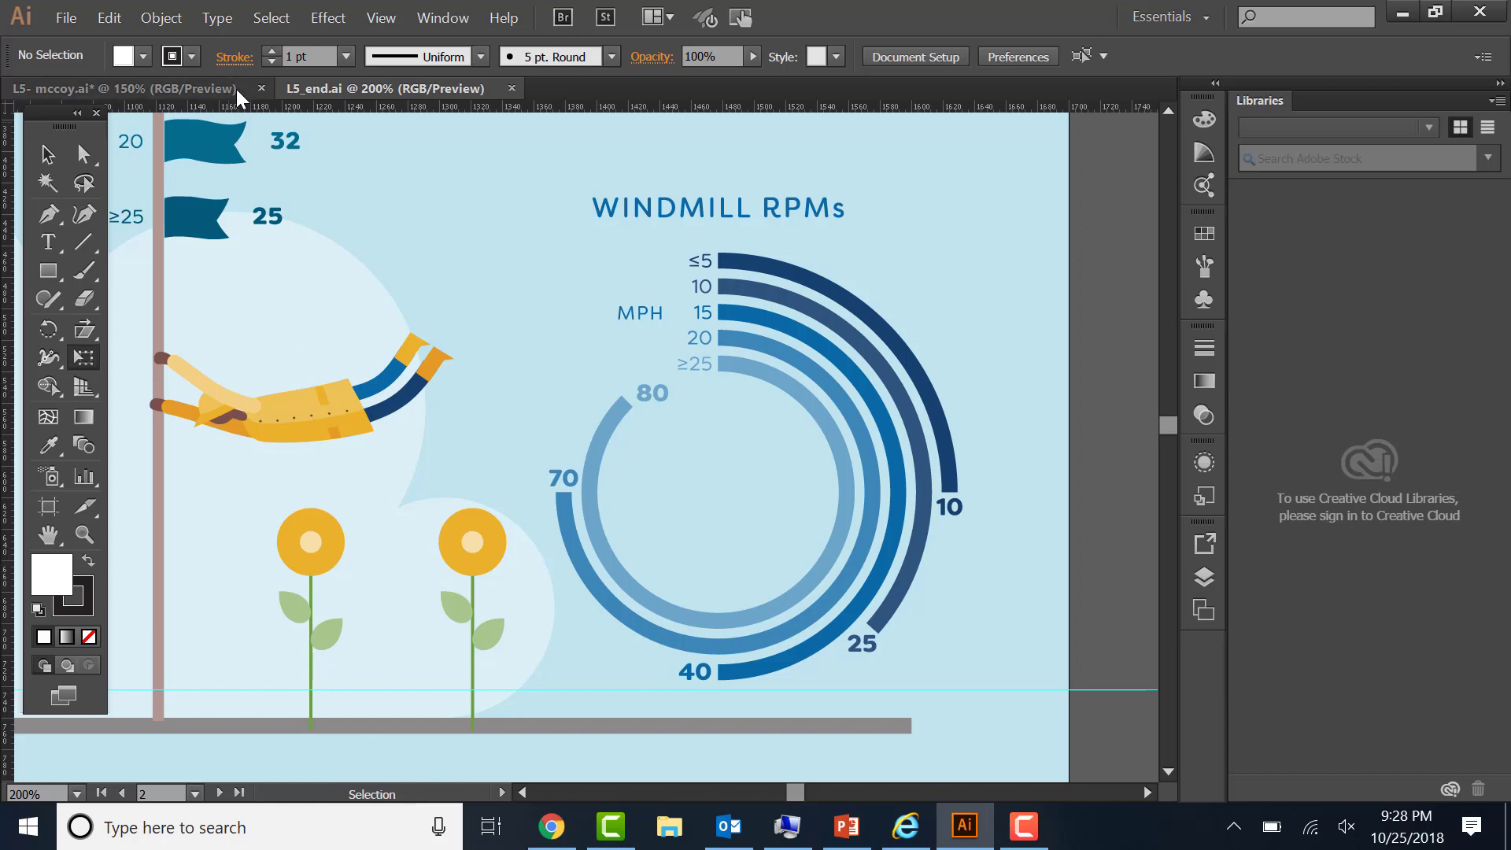
click(262, 88)
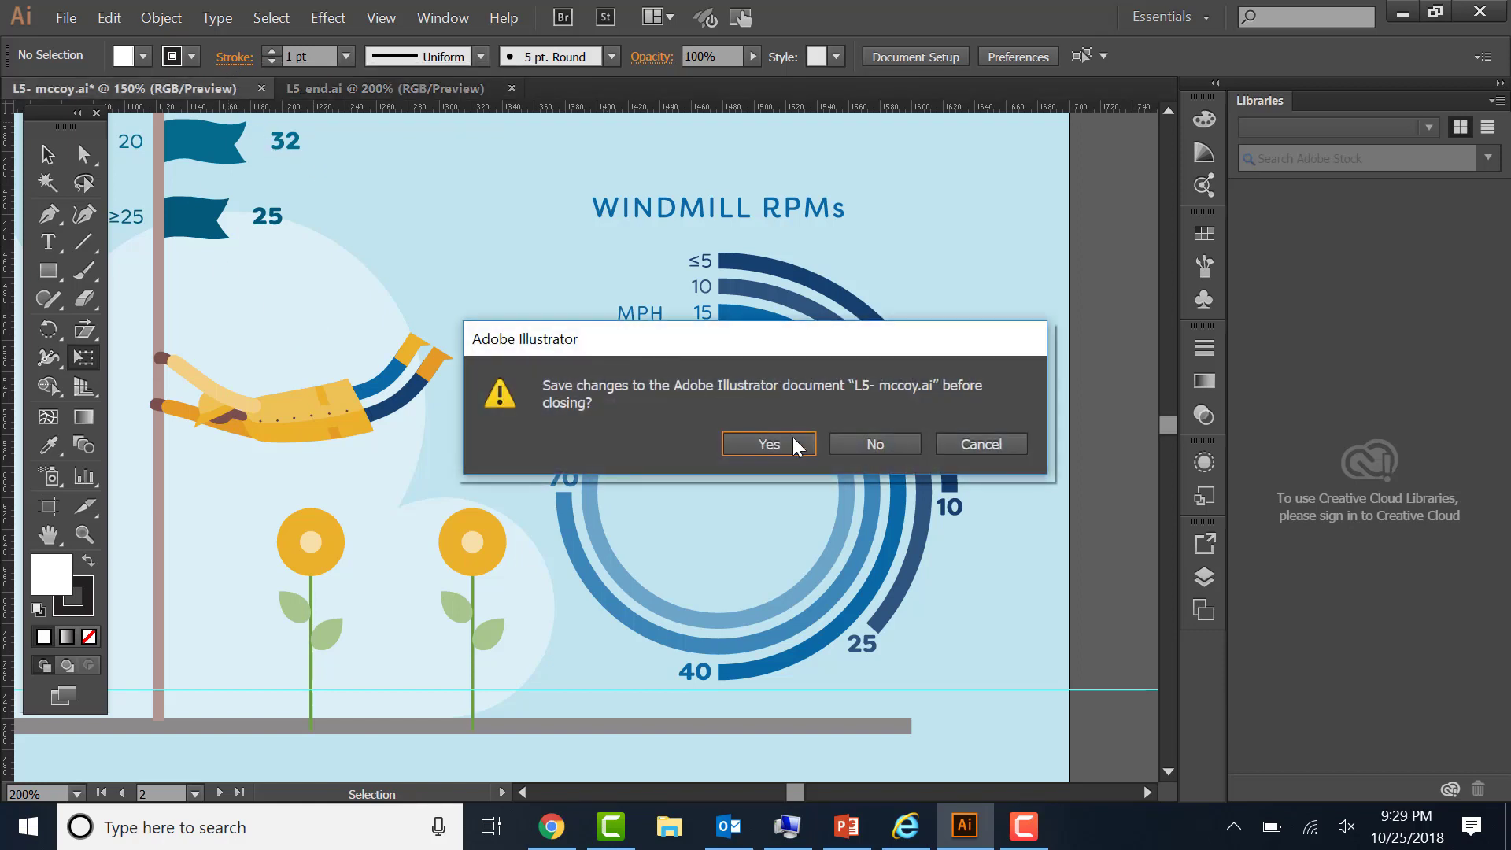
click(890, 445)
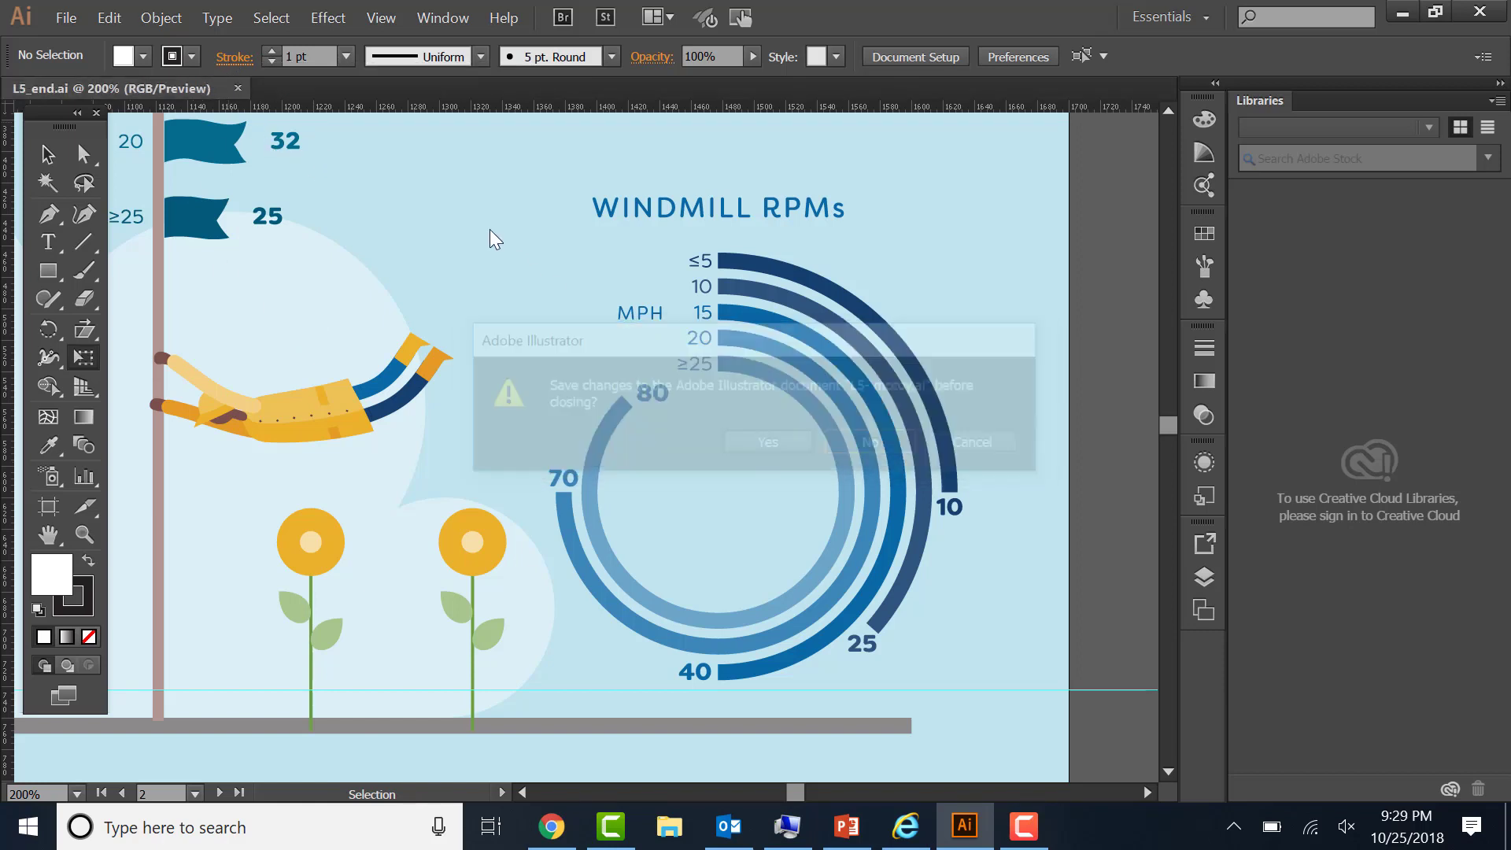